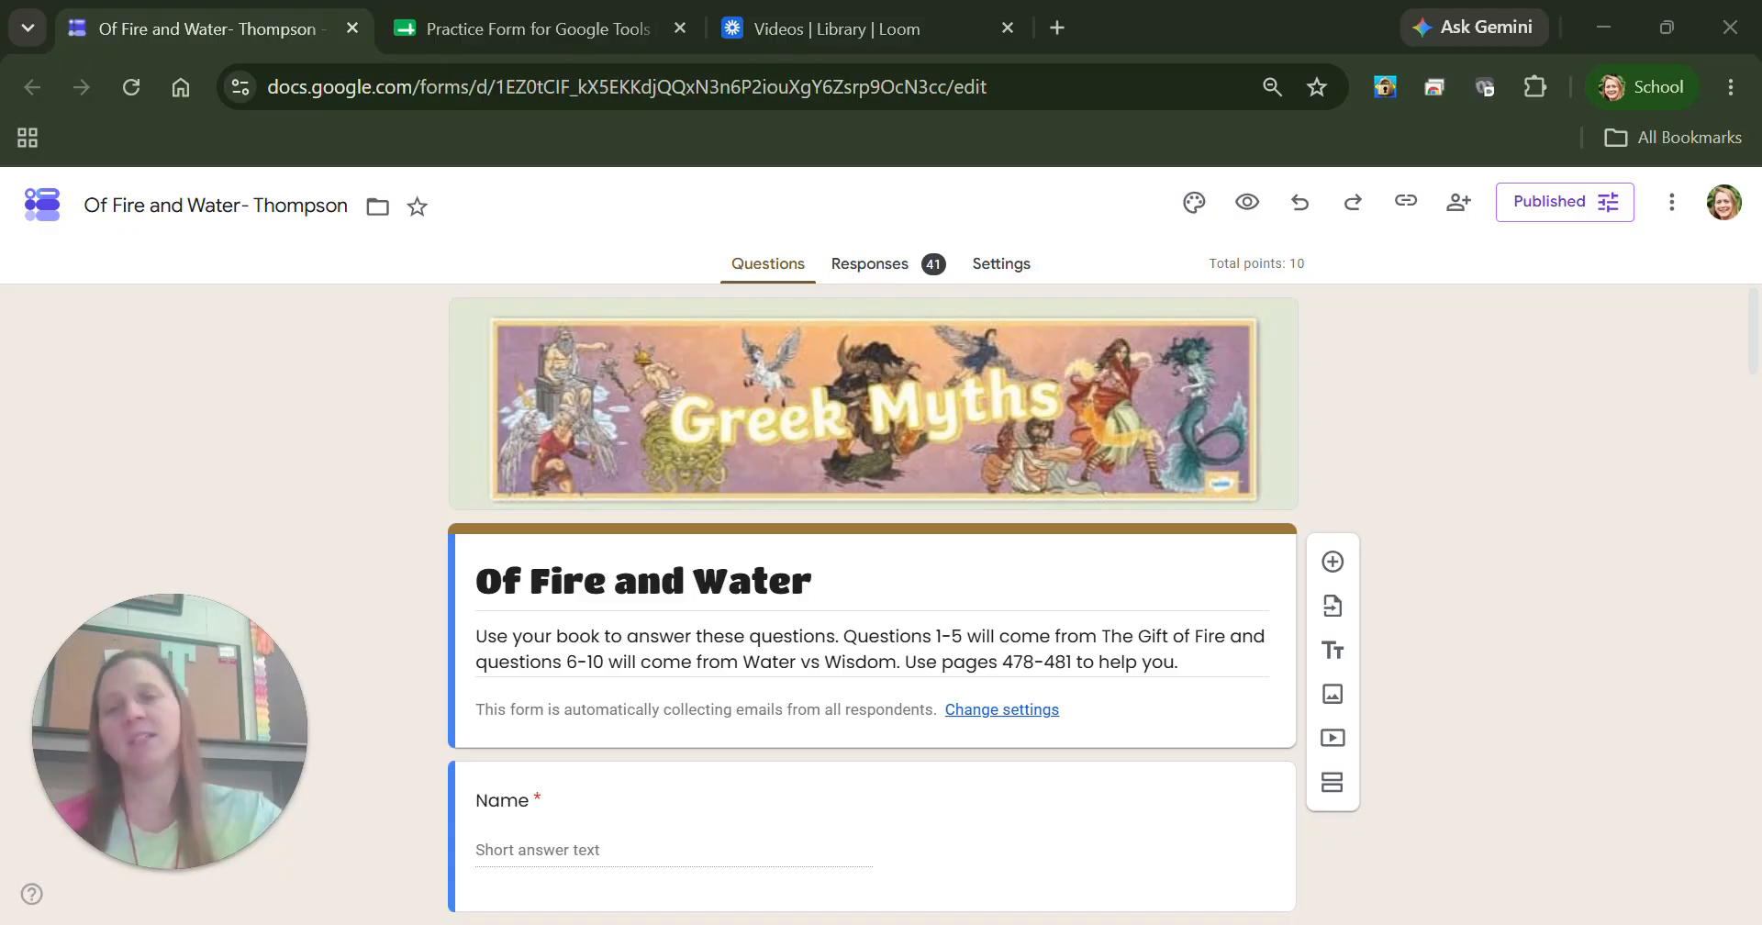
# View the form's collected responses and switch to the linked spreadsheet, Practice Form for Google Tools Masterclass.
pyautogui.click(897, 262)
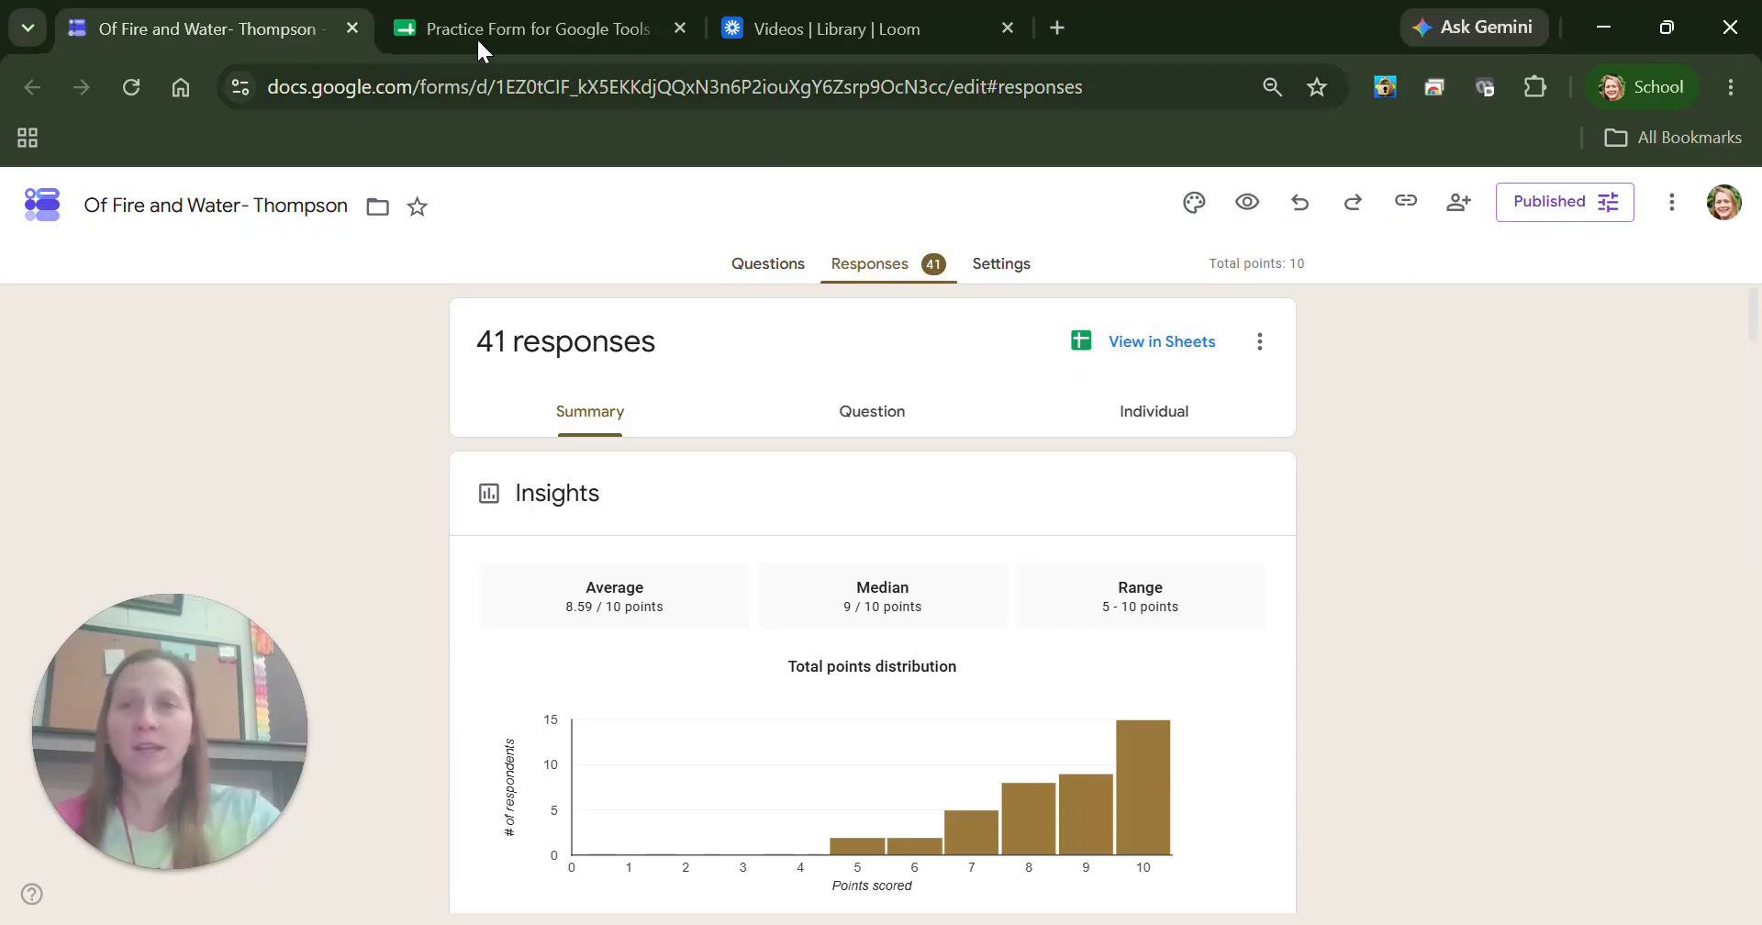
pyautogui.moveTo(502, 41)
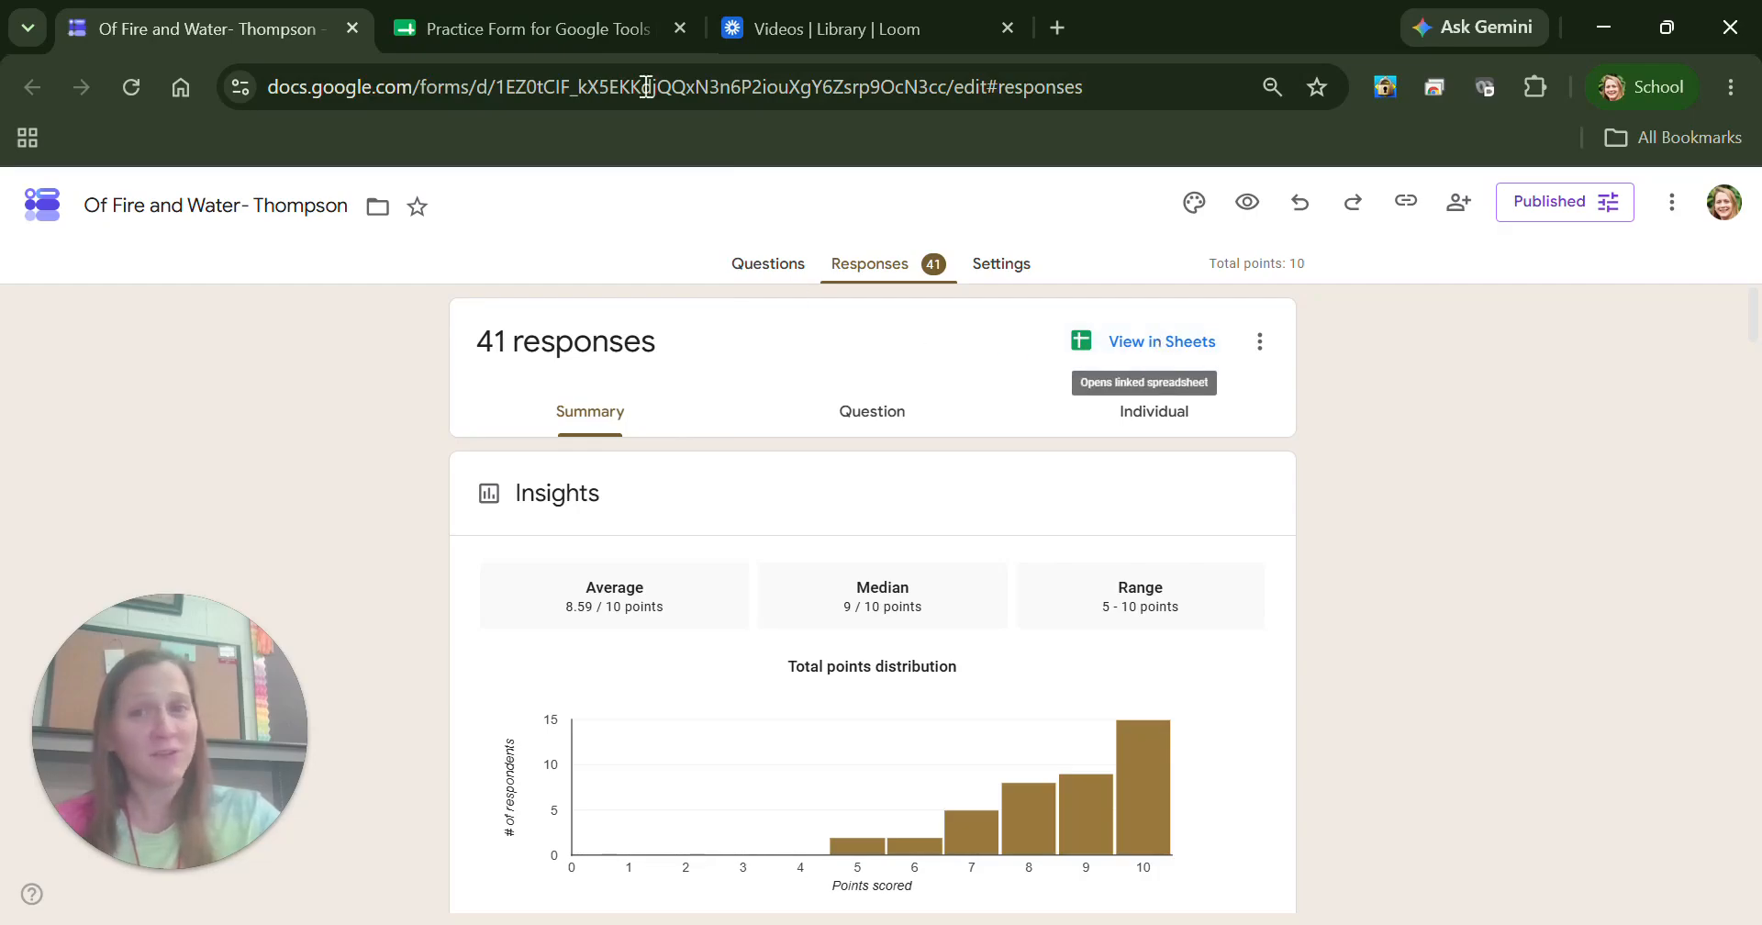
pyautogui.click(504, 18)
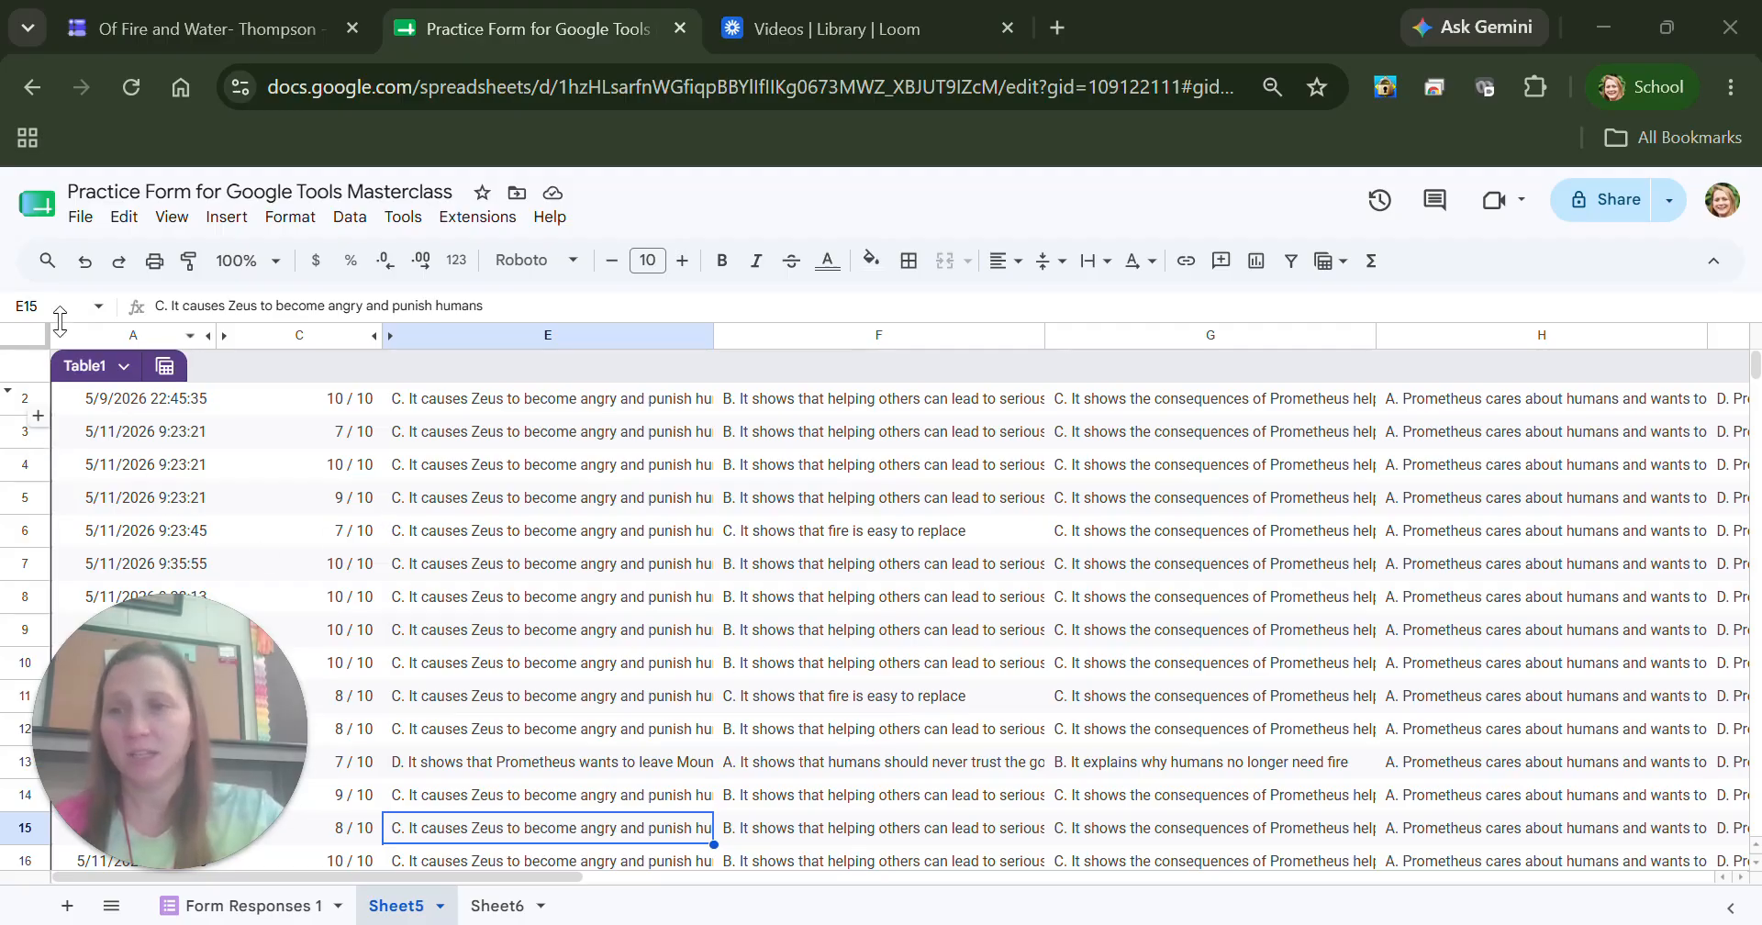
# Copy all the contents of Sheet5 into a newly added sheet, pasting everything except borders.
pyautogui.click(39, 347)
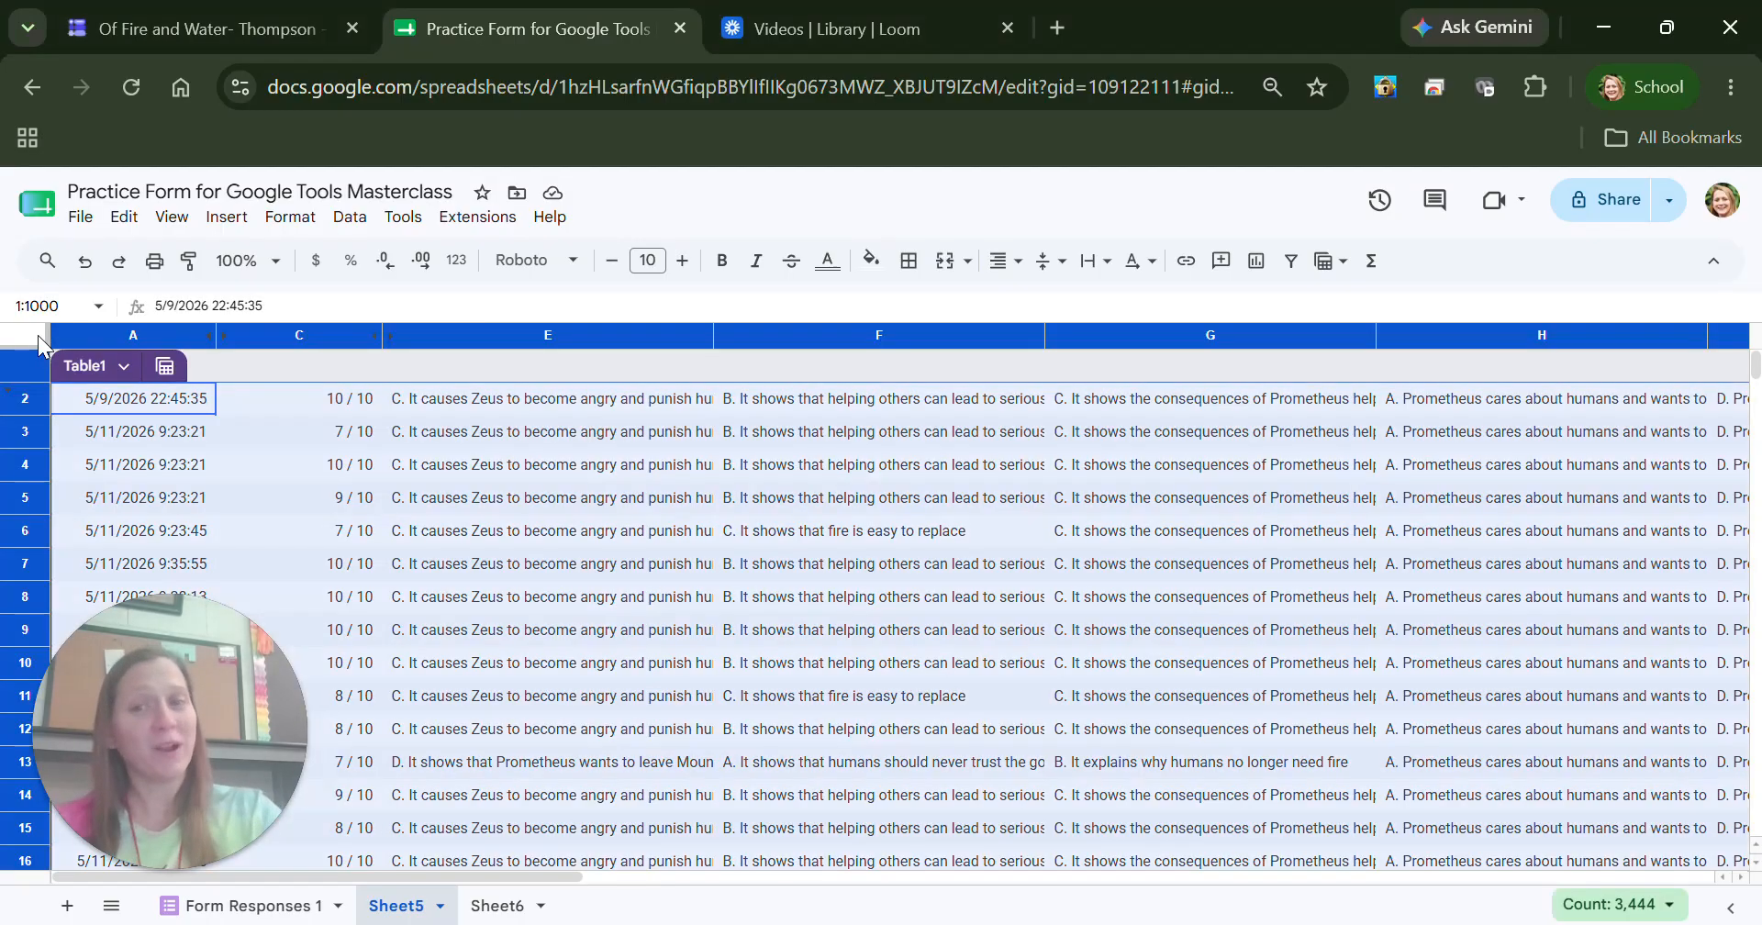
pyautogui.click(124, 217)
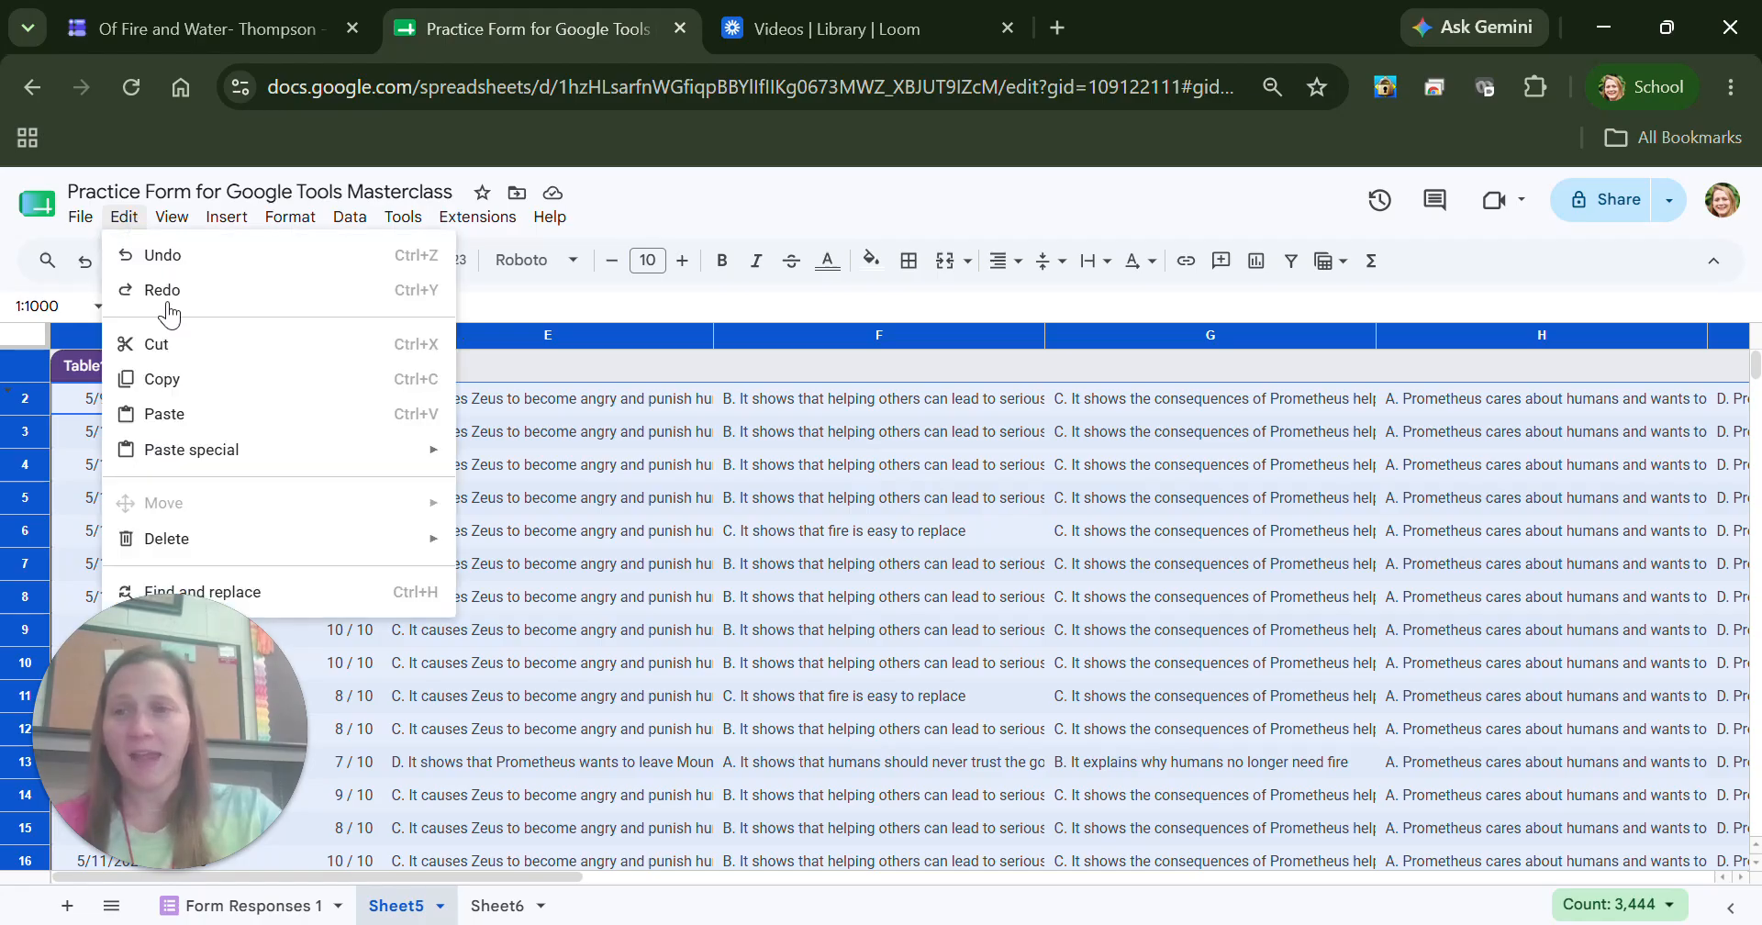
pyautogui.click(204, 379)
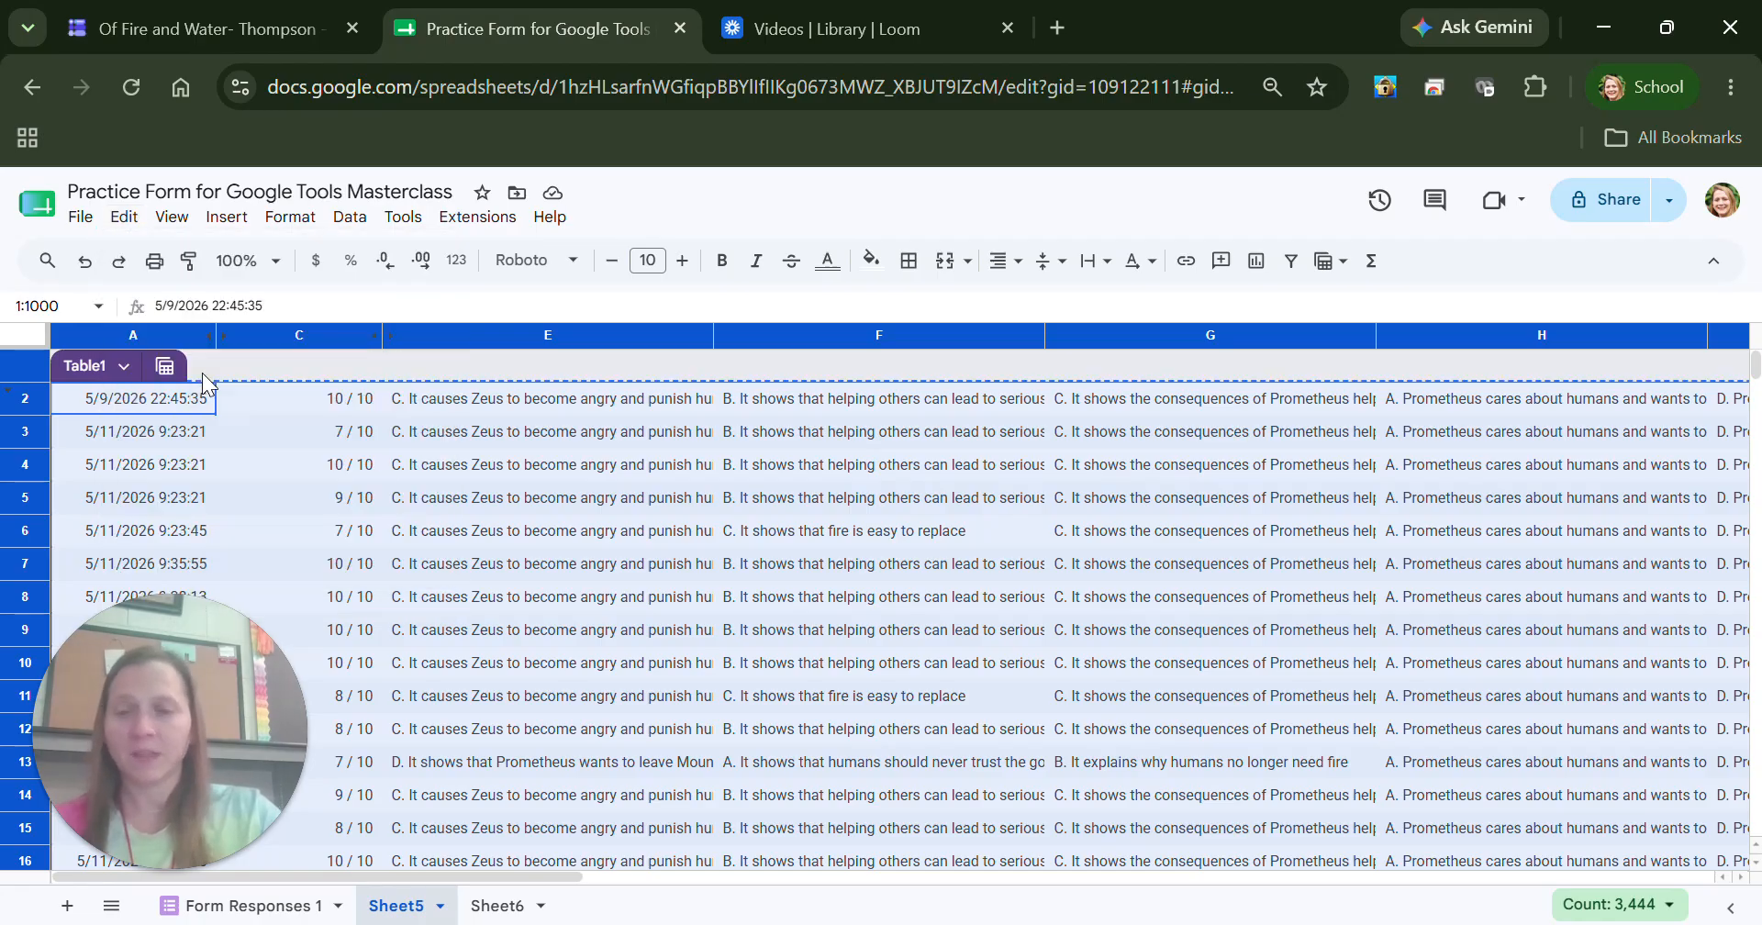
pyautogui.click(67, 906)
pyautogui.click(28, 337)
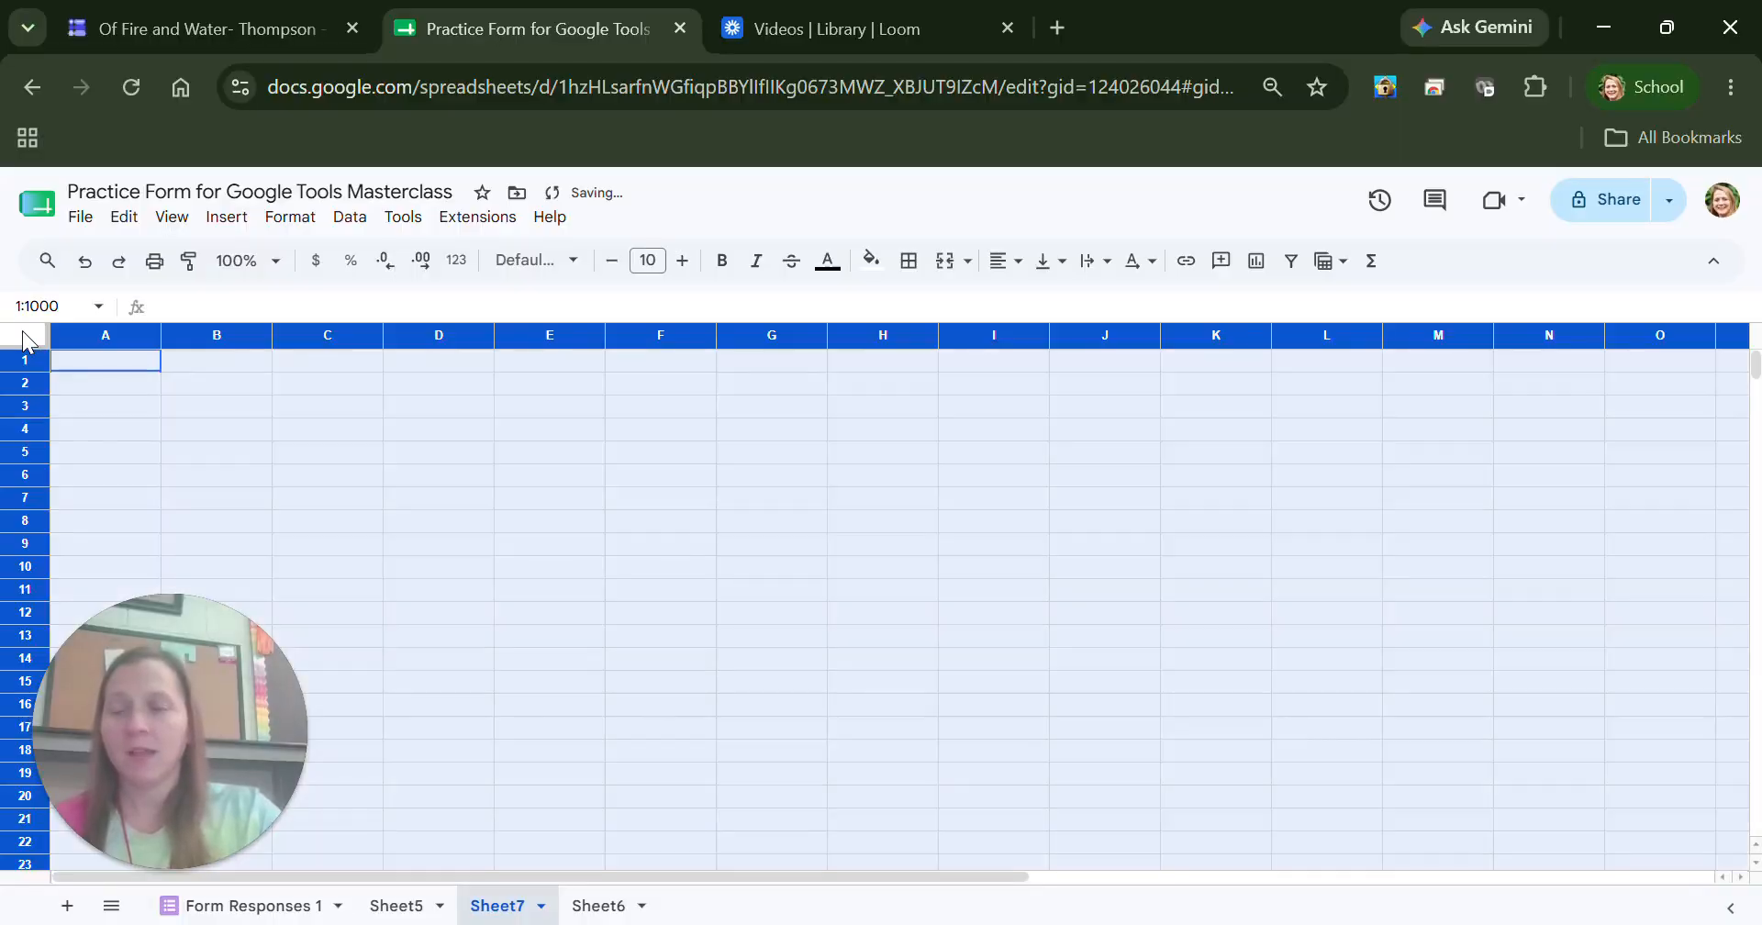
pyautogui.click(126, 218)
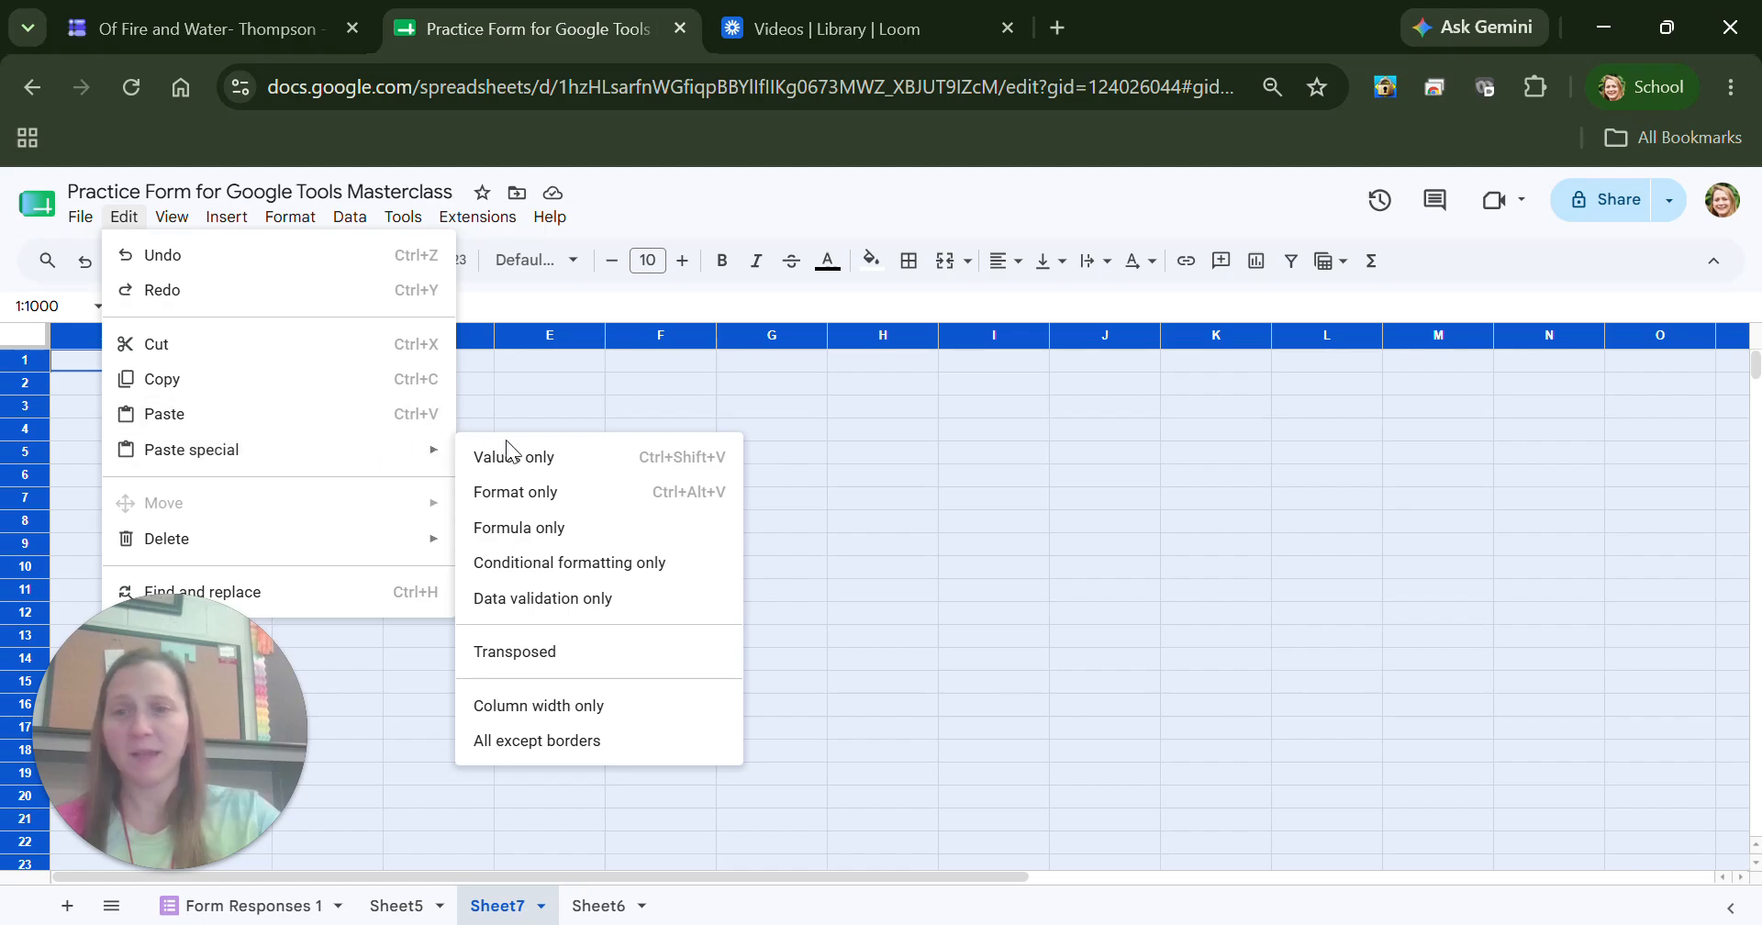
pyautogui.moveTo(433, 450)
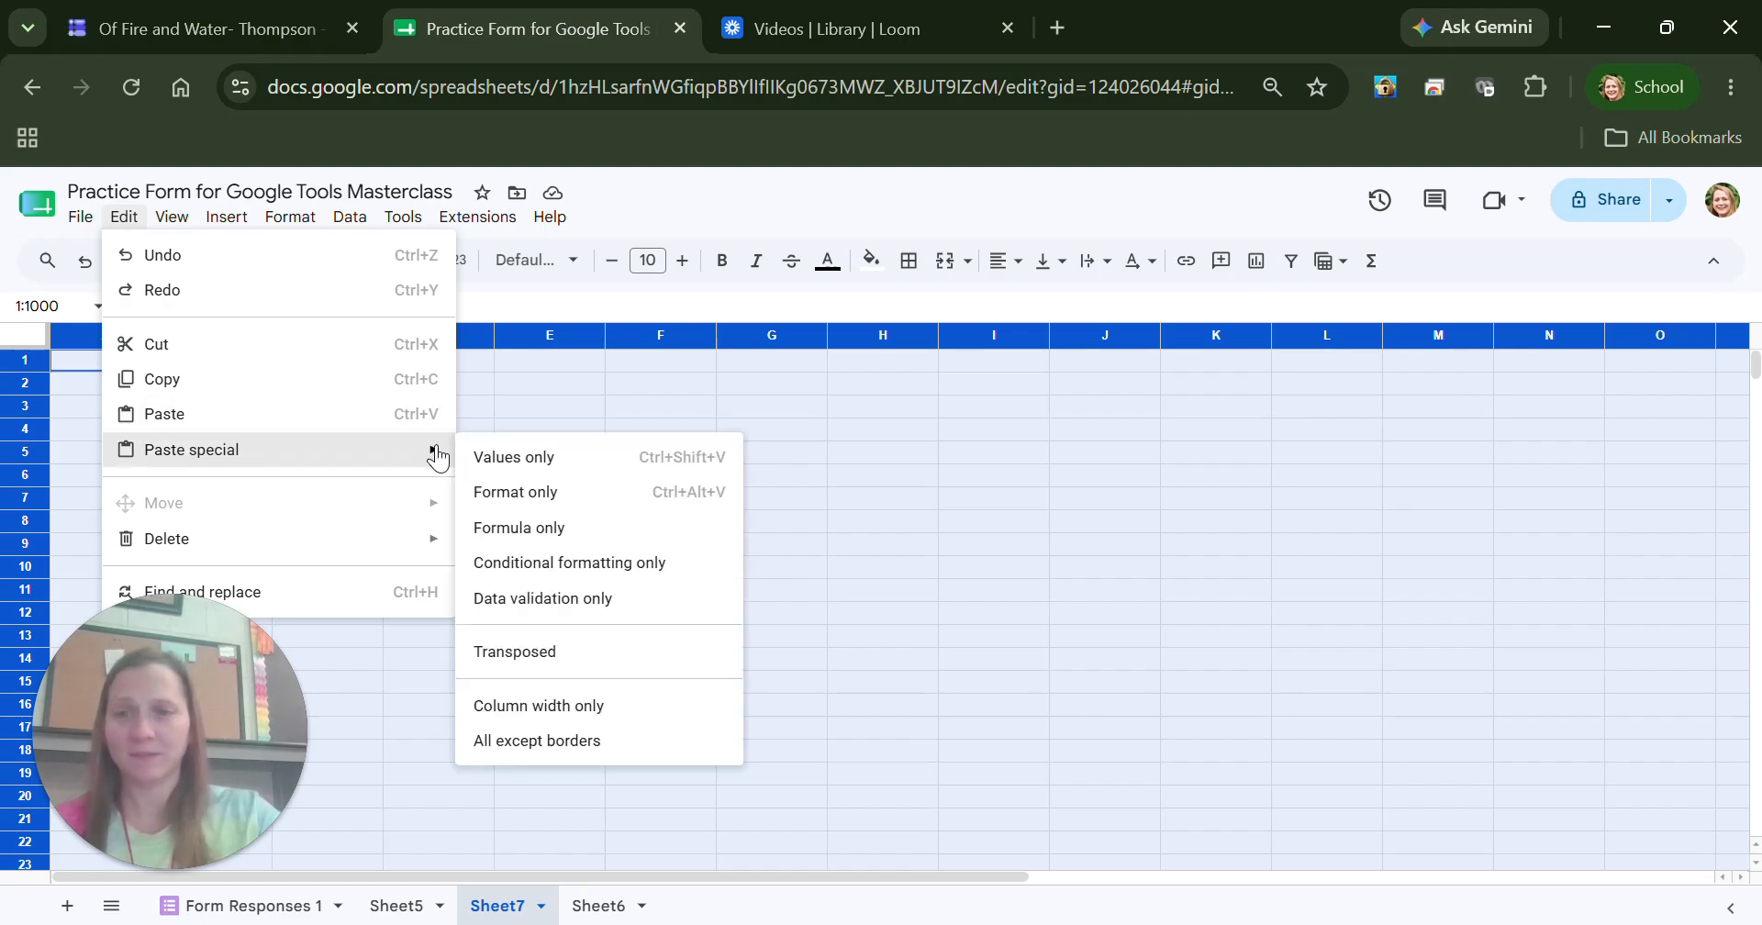
pyautogui.click(541, 741)
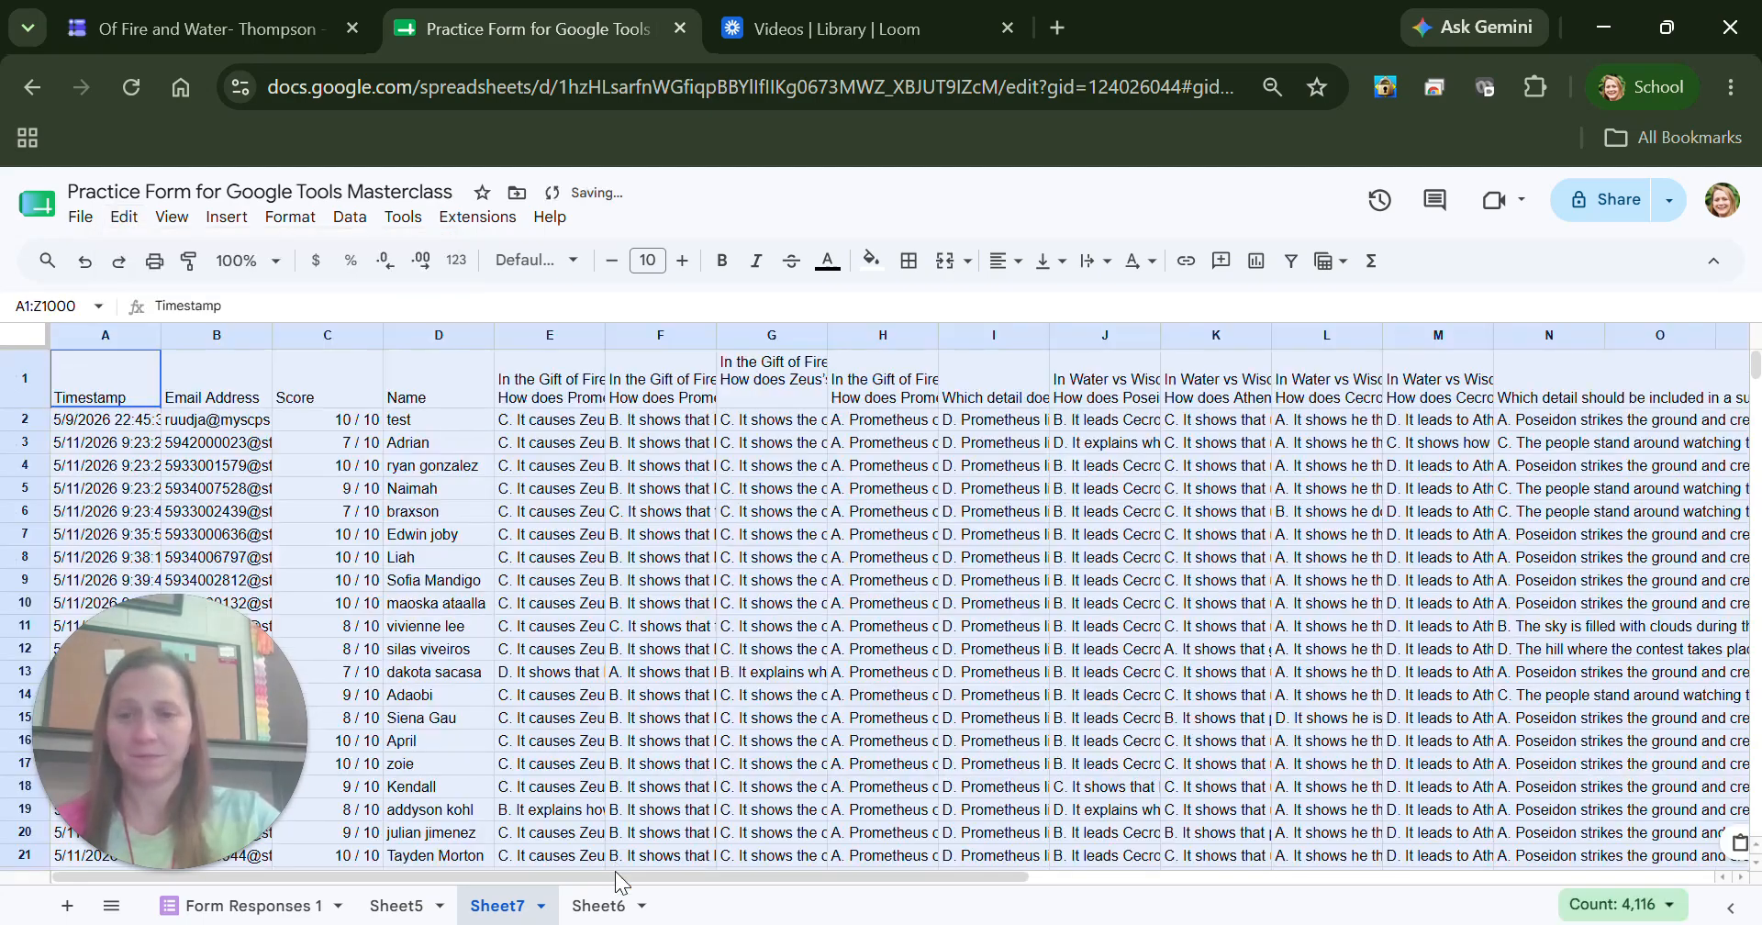
# Delete the Timestamp and Email Address columns (A and B) from Sheet6.
pyautogui.click(597, 906)
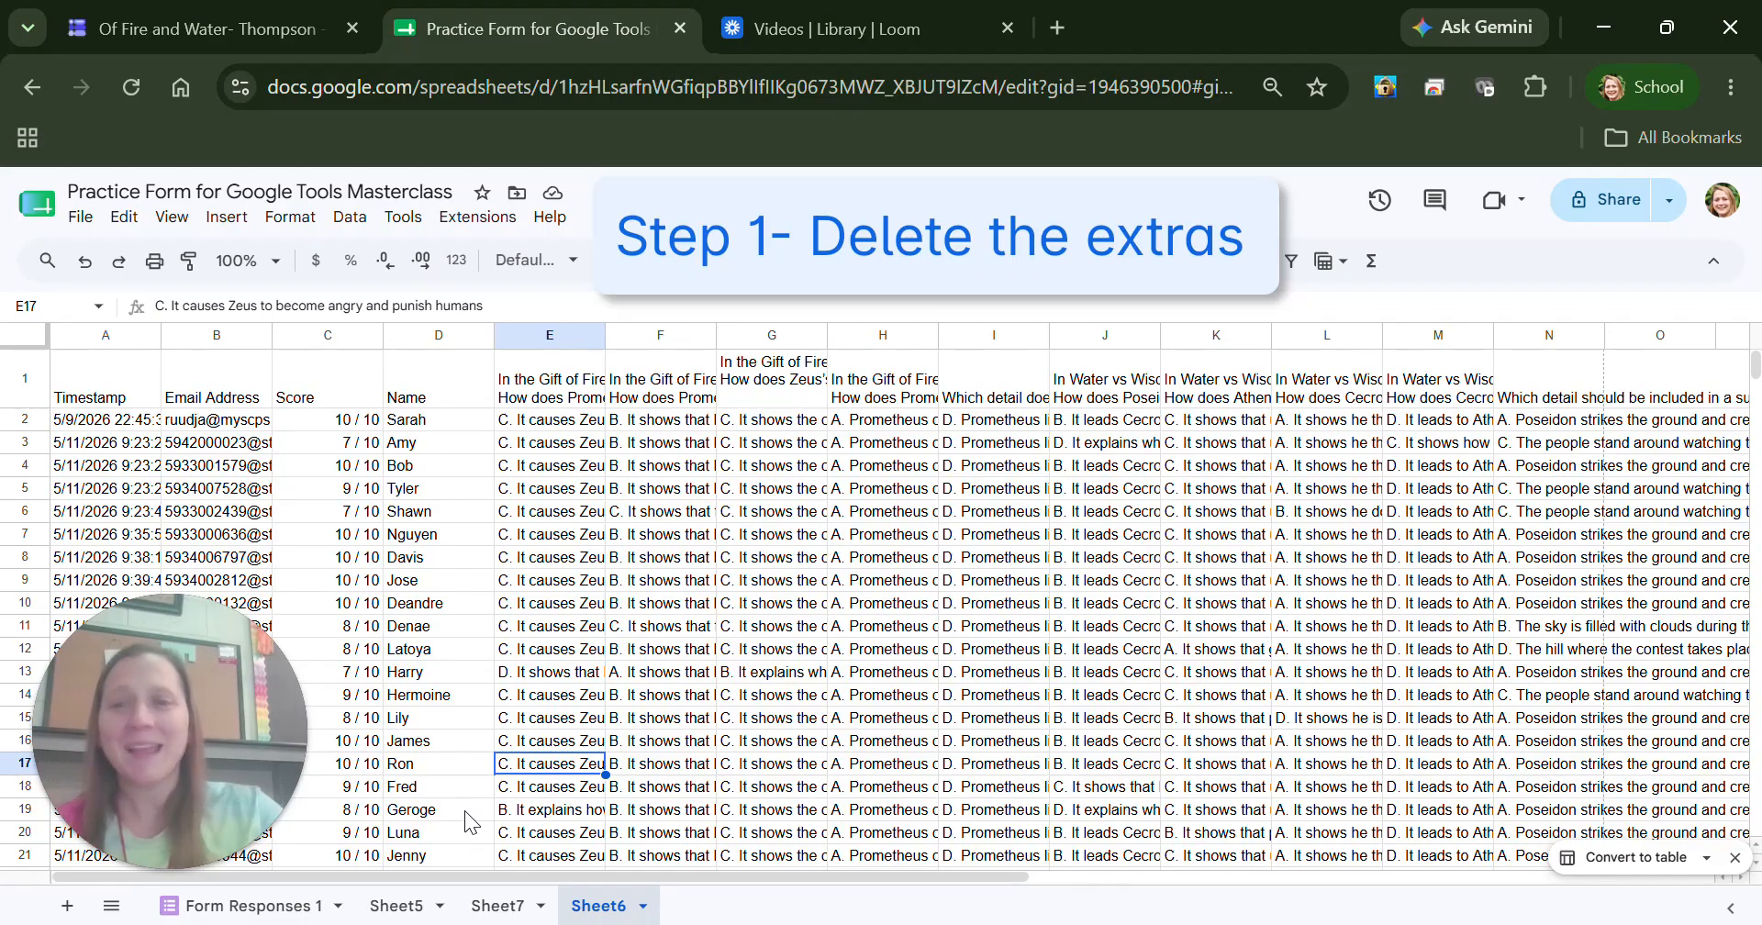
pyautogui.moveTo(286, 675); pyautogui.dragTo(1512, 587)
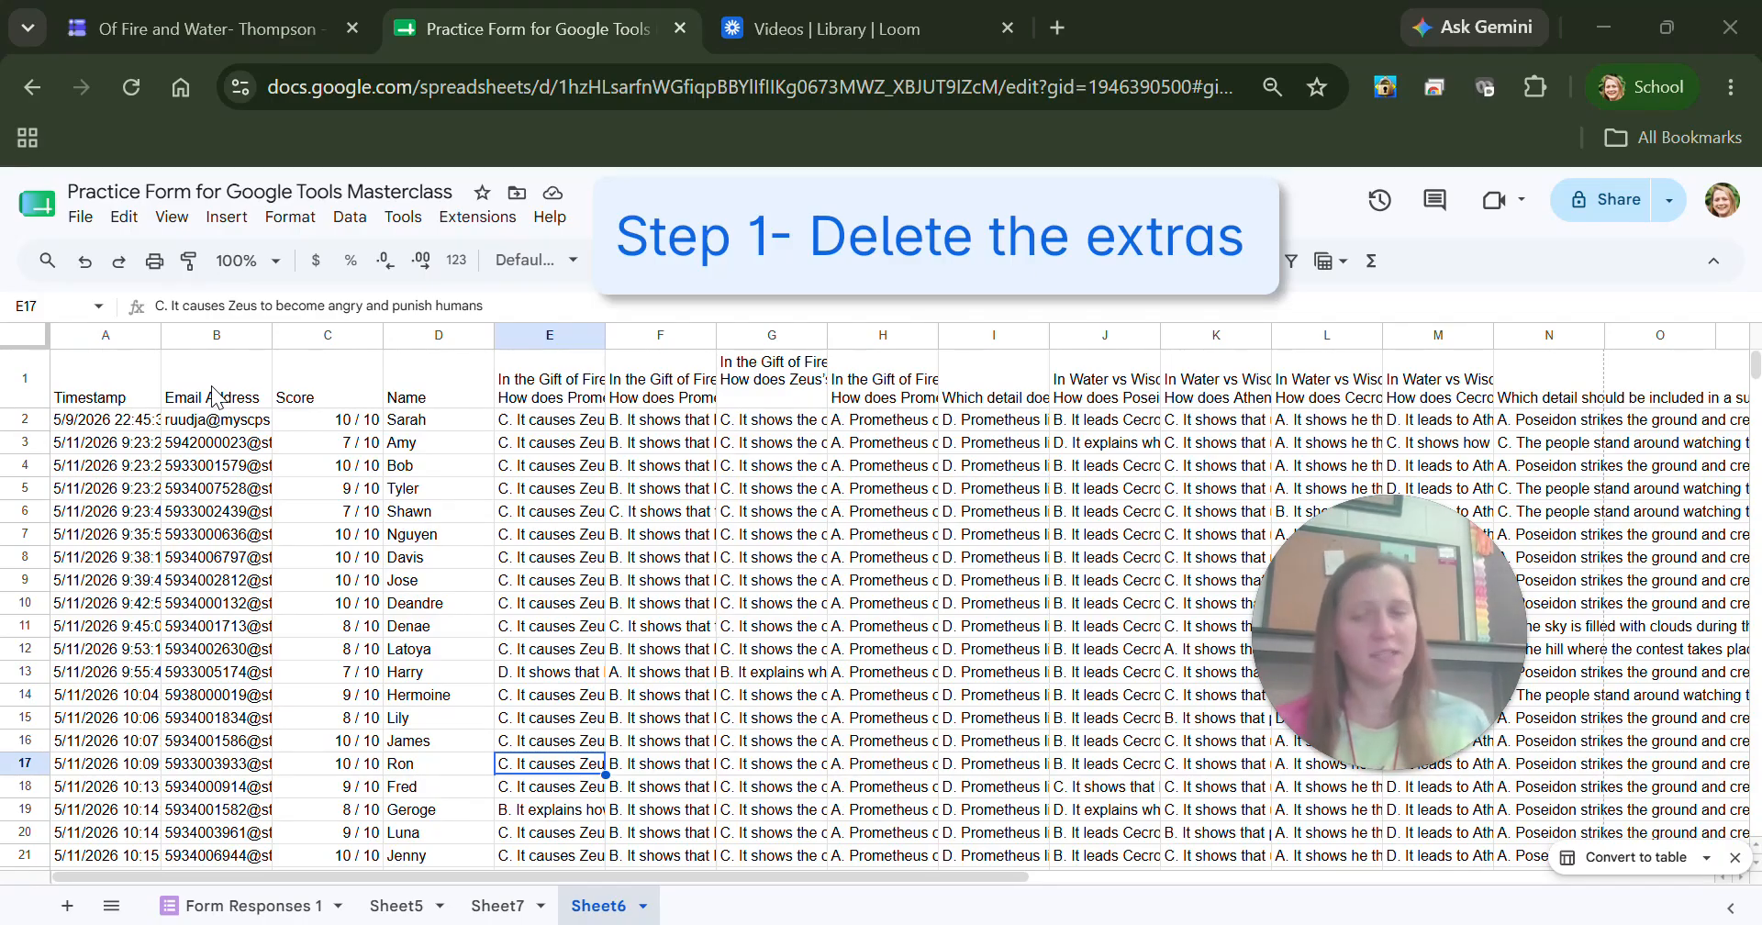
pyautogui.click(114, 334)
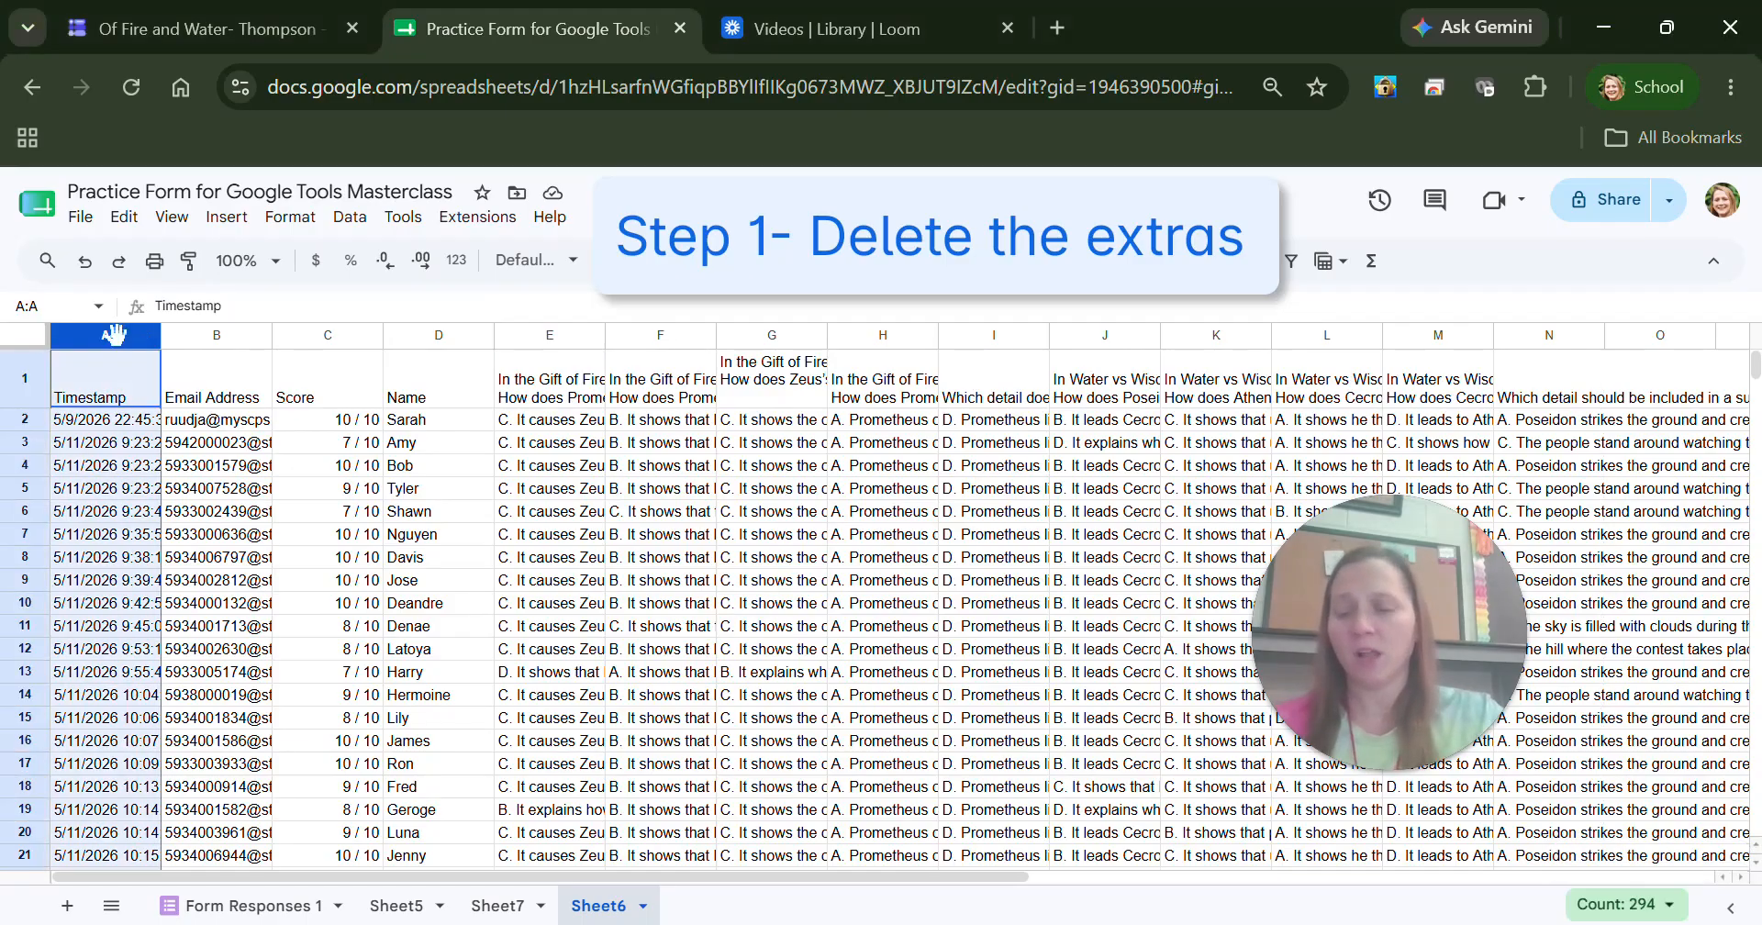
pyautogui.keyDown('shift'); pyautogui.click(180, 334); pyautogui.keyUp('shift')
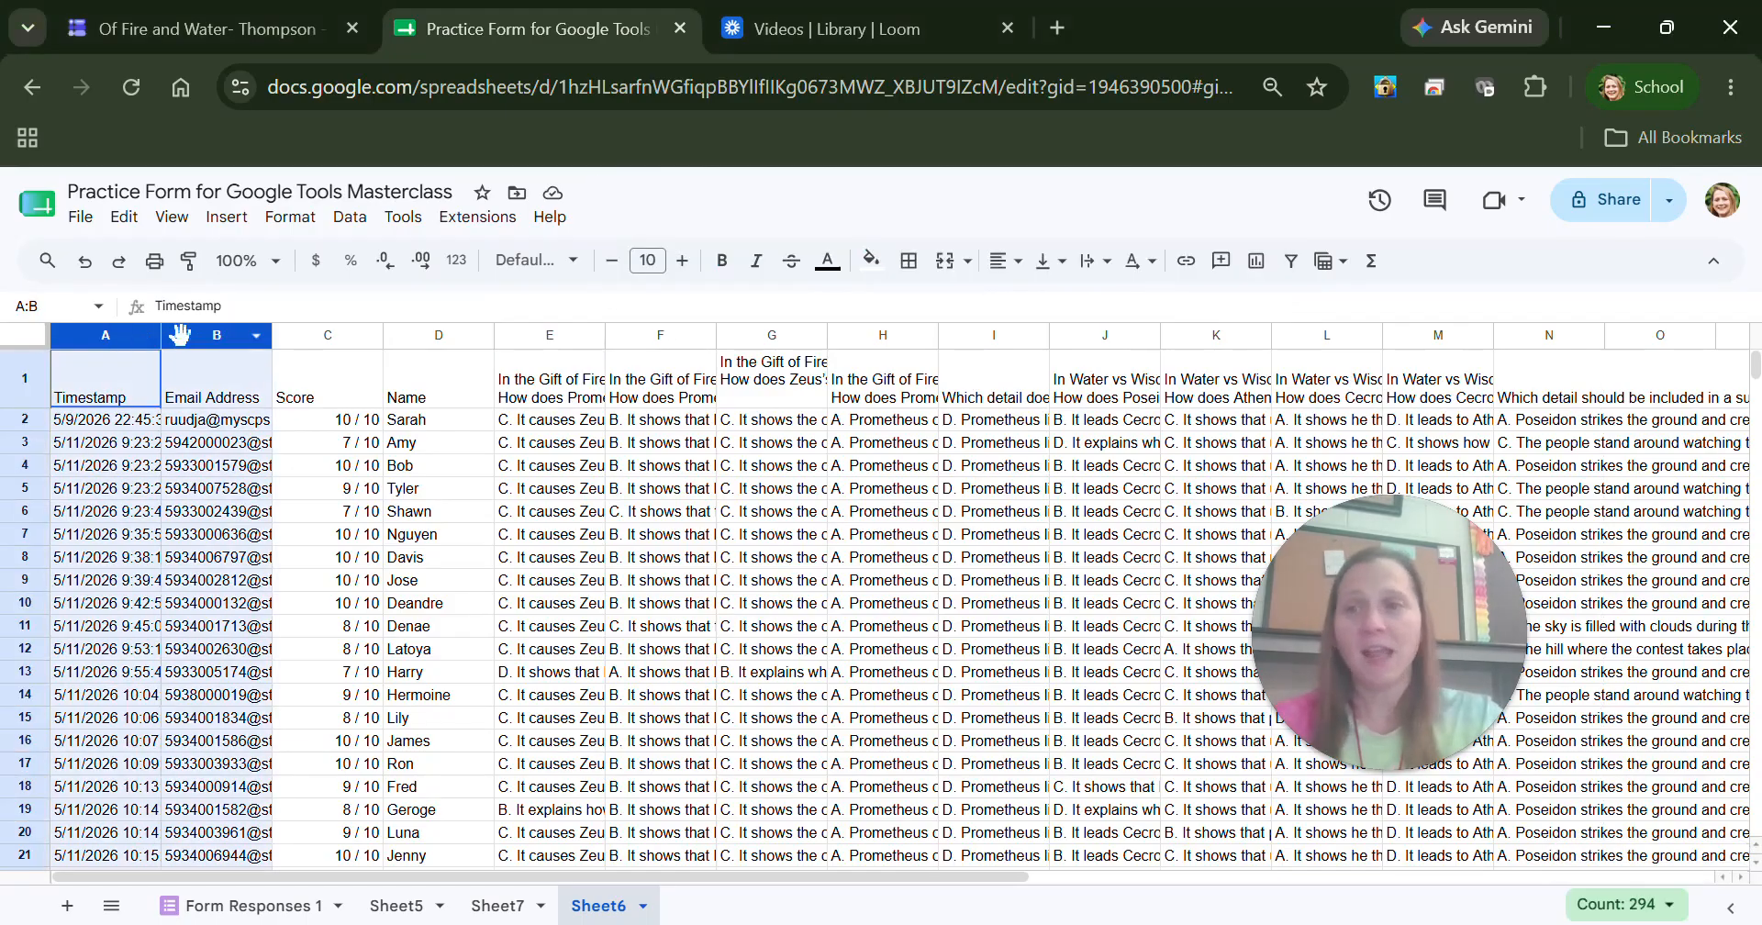
pyautogui.click(129, 221)
pyautogui.moveTo(248, 542)
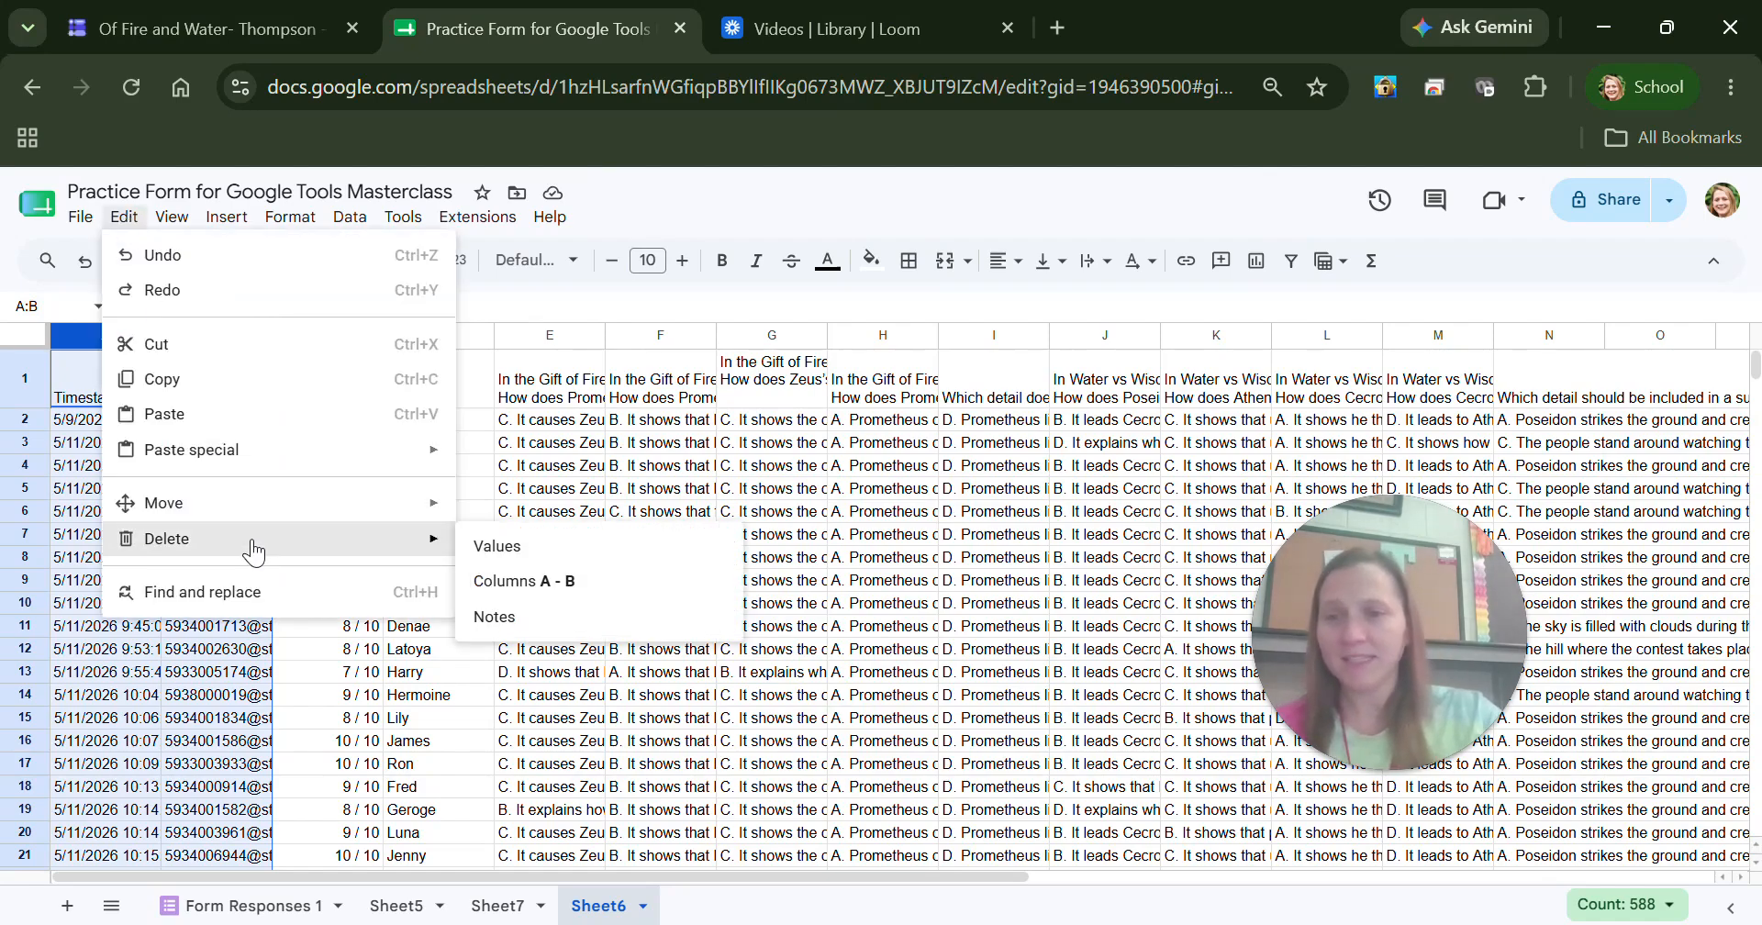
pyautogui.click(506, 585)
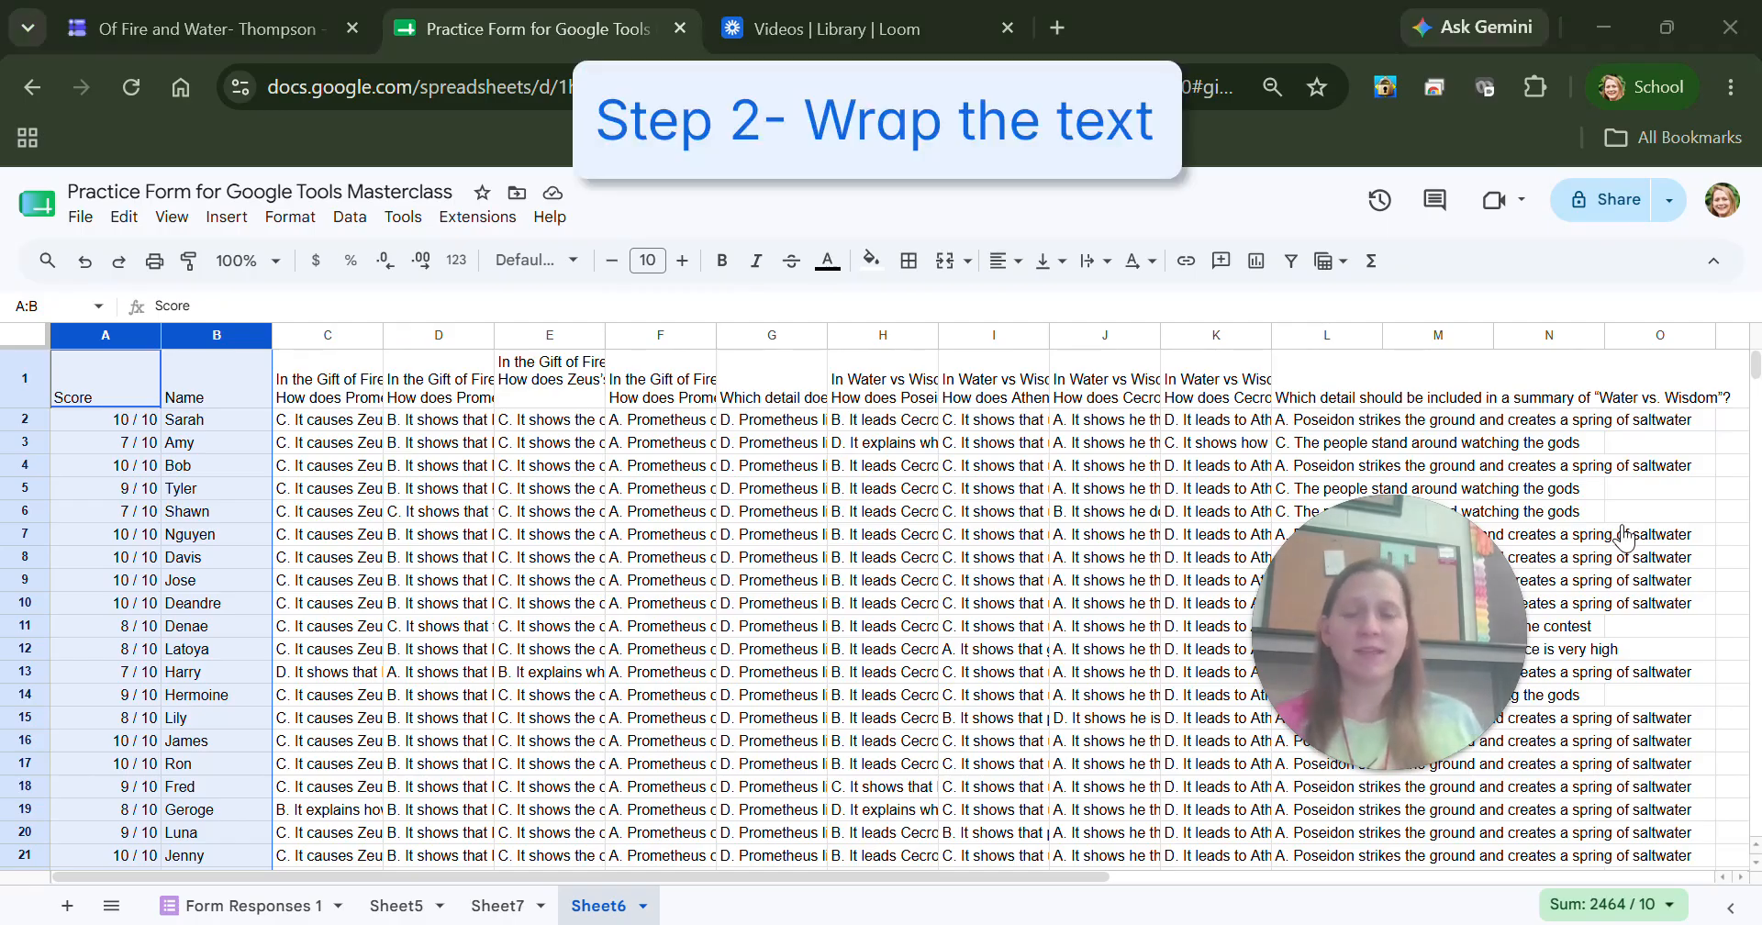
# Wrap the text in all cells of Sheet6.
pyautogui.click(44, 334)
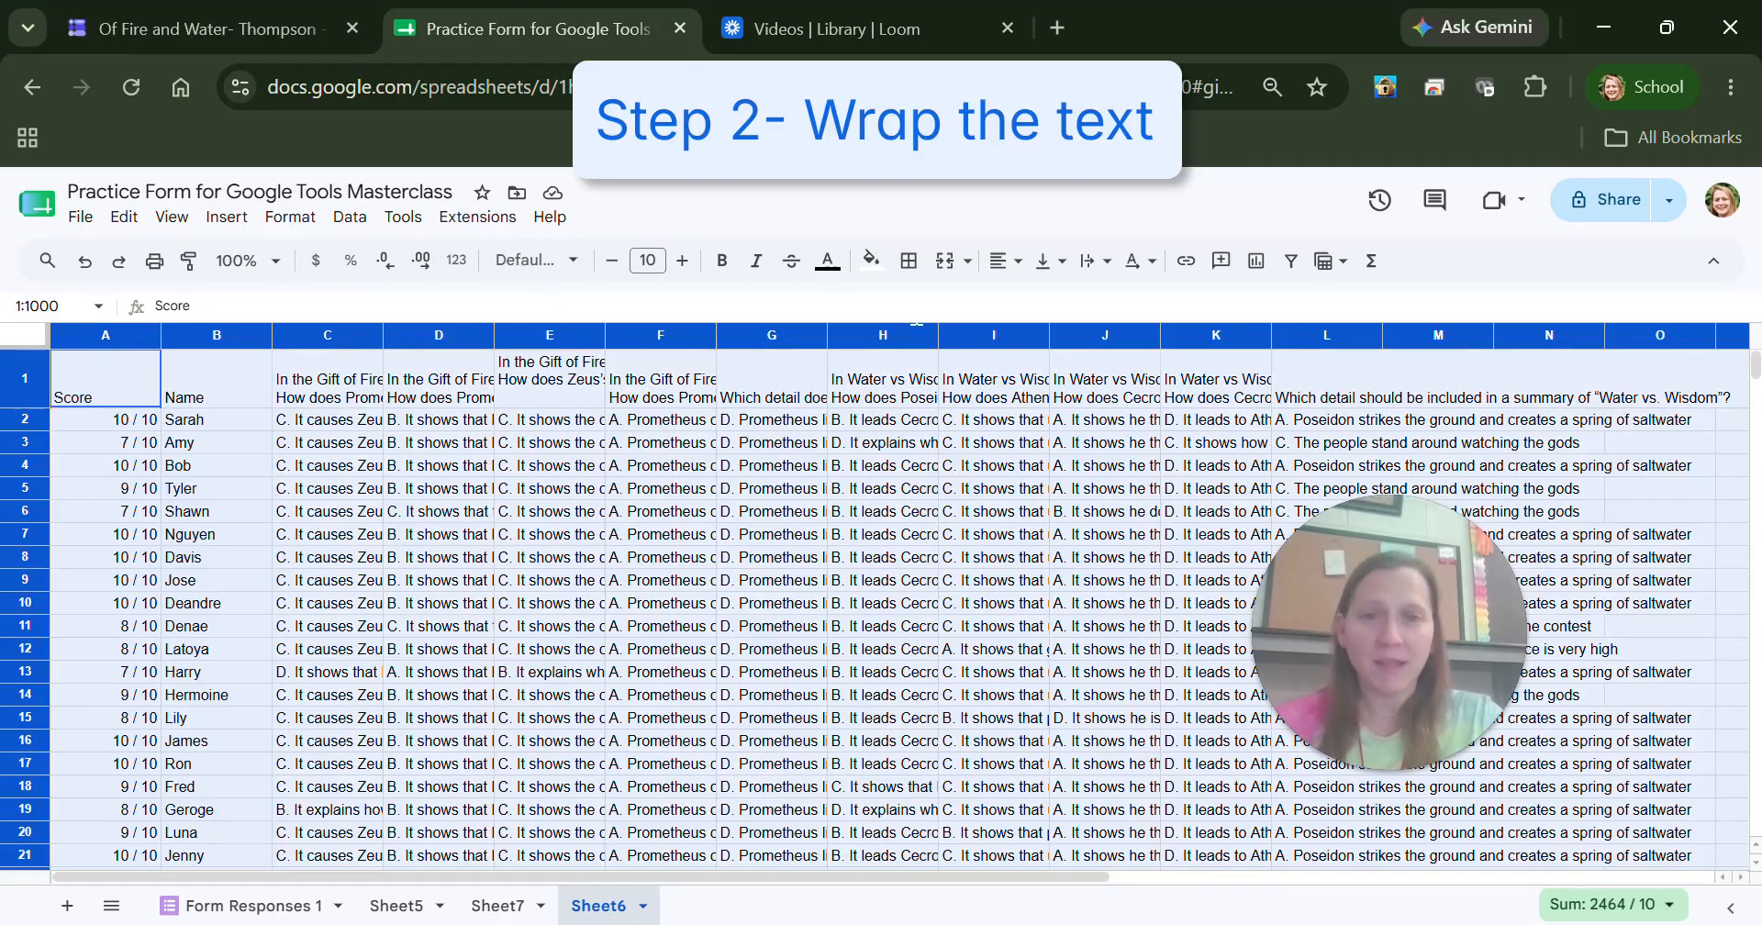
pyautogui.click(1095, 260)
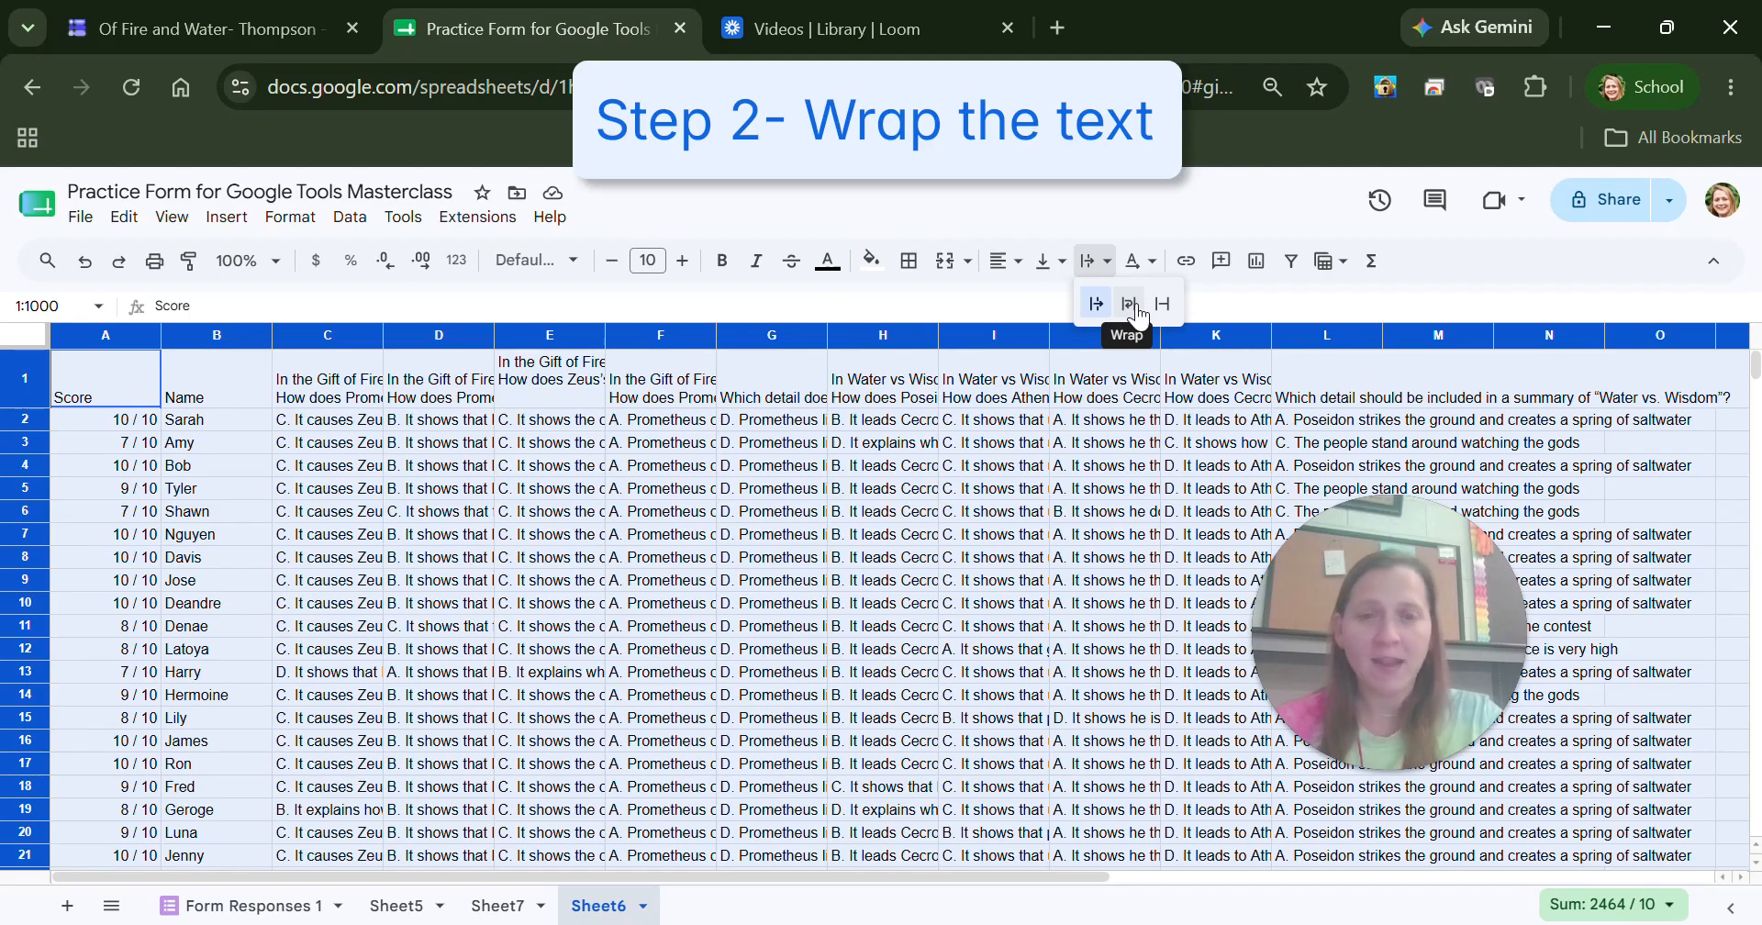
pyautogui.click(1128, 303)
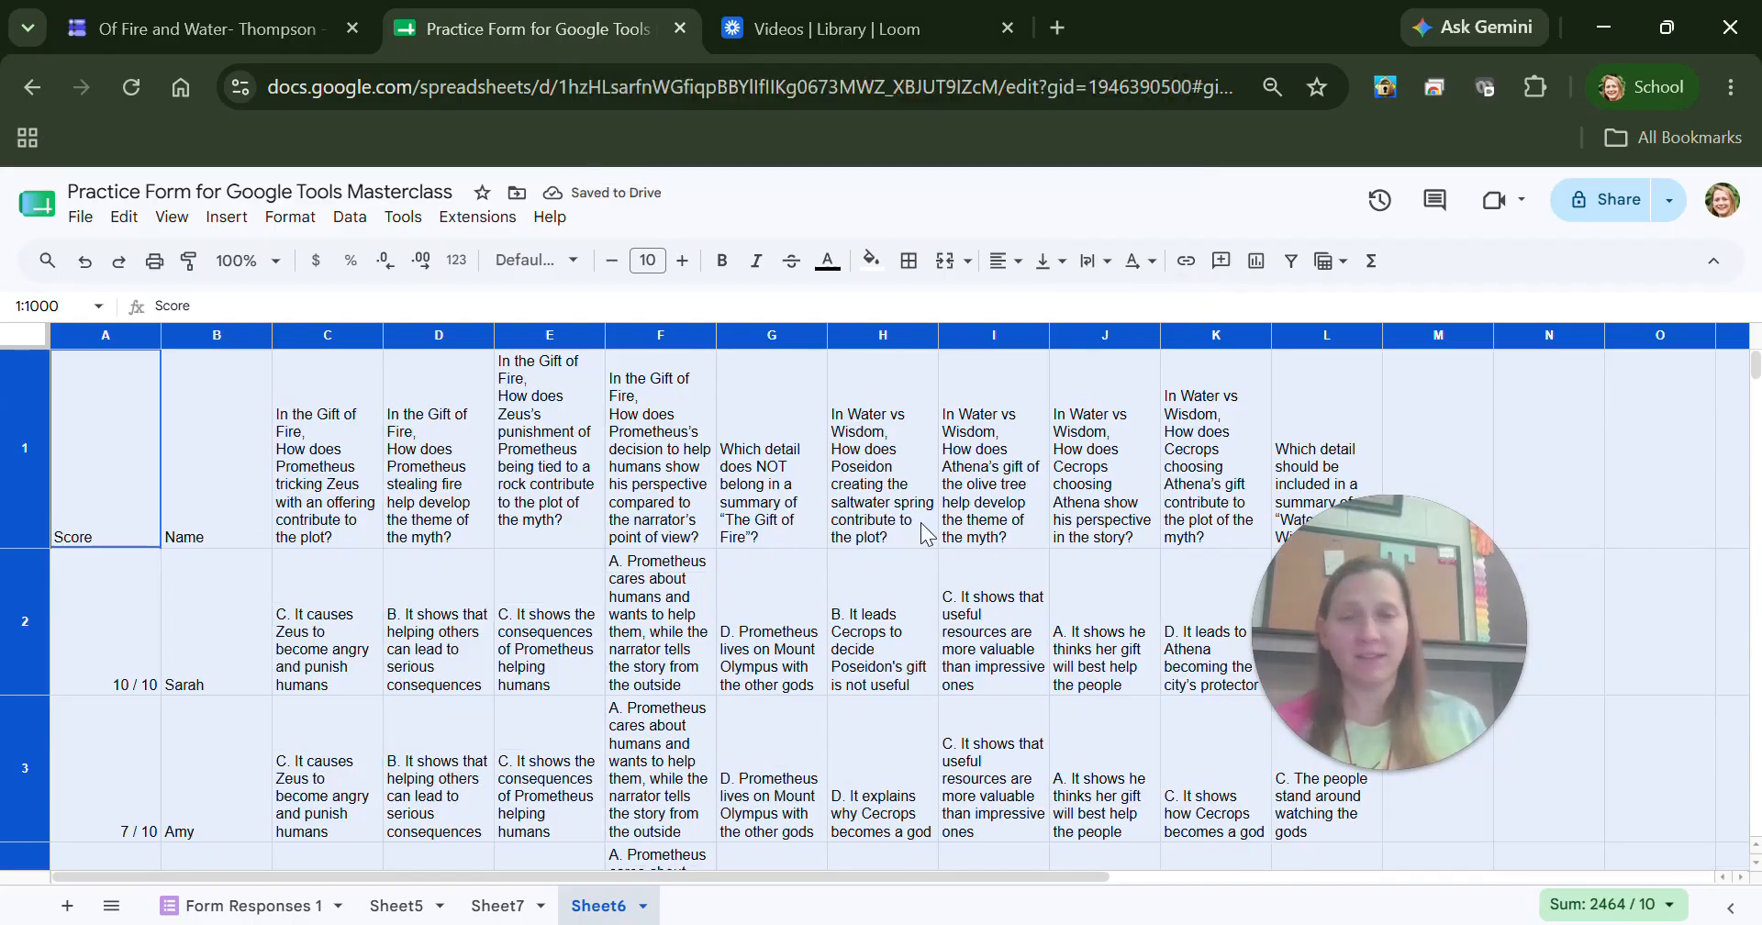
# Align all cells of Sheet6 vertically to the middle and horizontally to the left.
pyautogui.click(1051, 262)
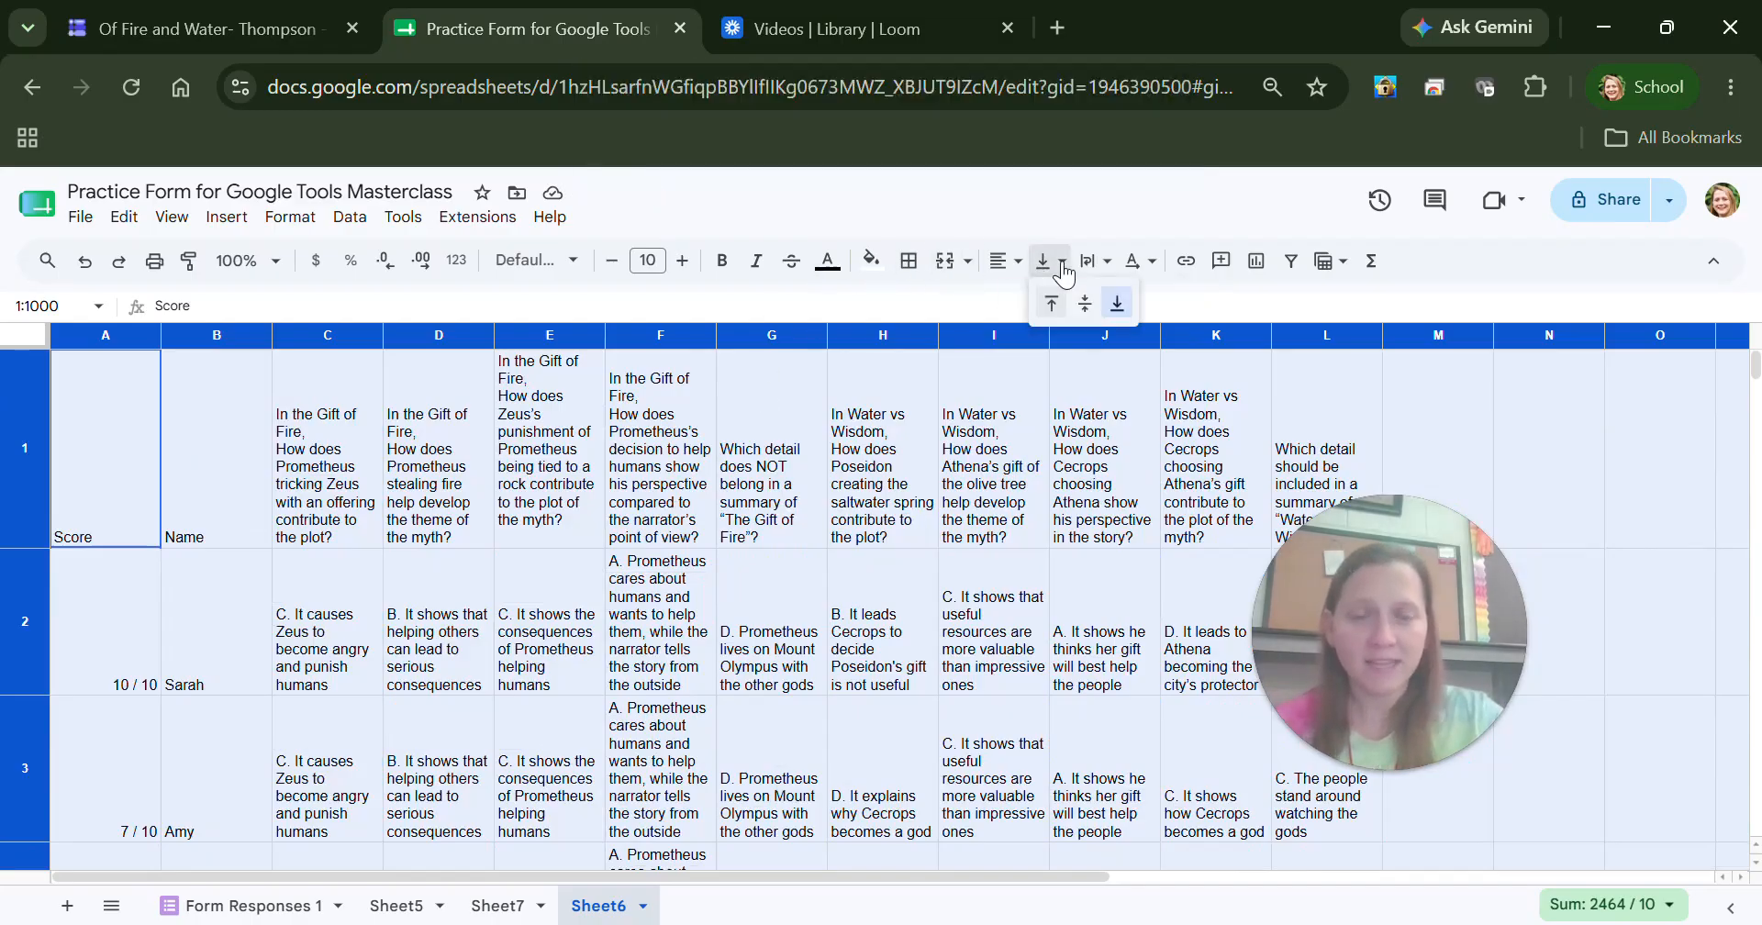
pyautogui.click(1081, 302)
pyautogui.click(1007, 262)
pyautogui.click(1006, 303)
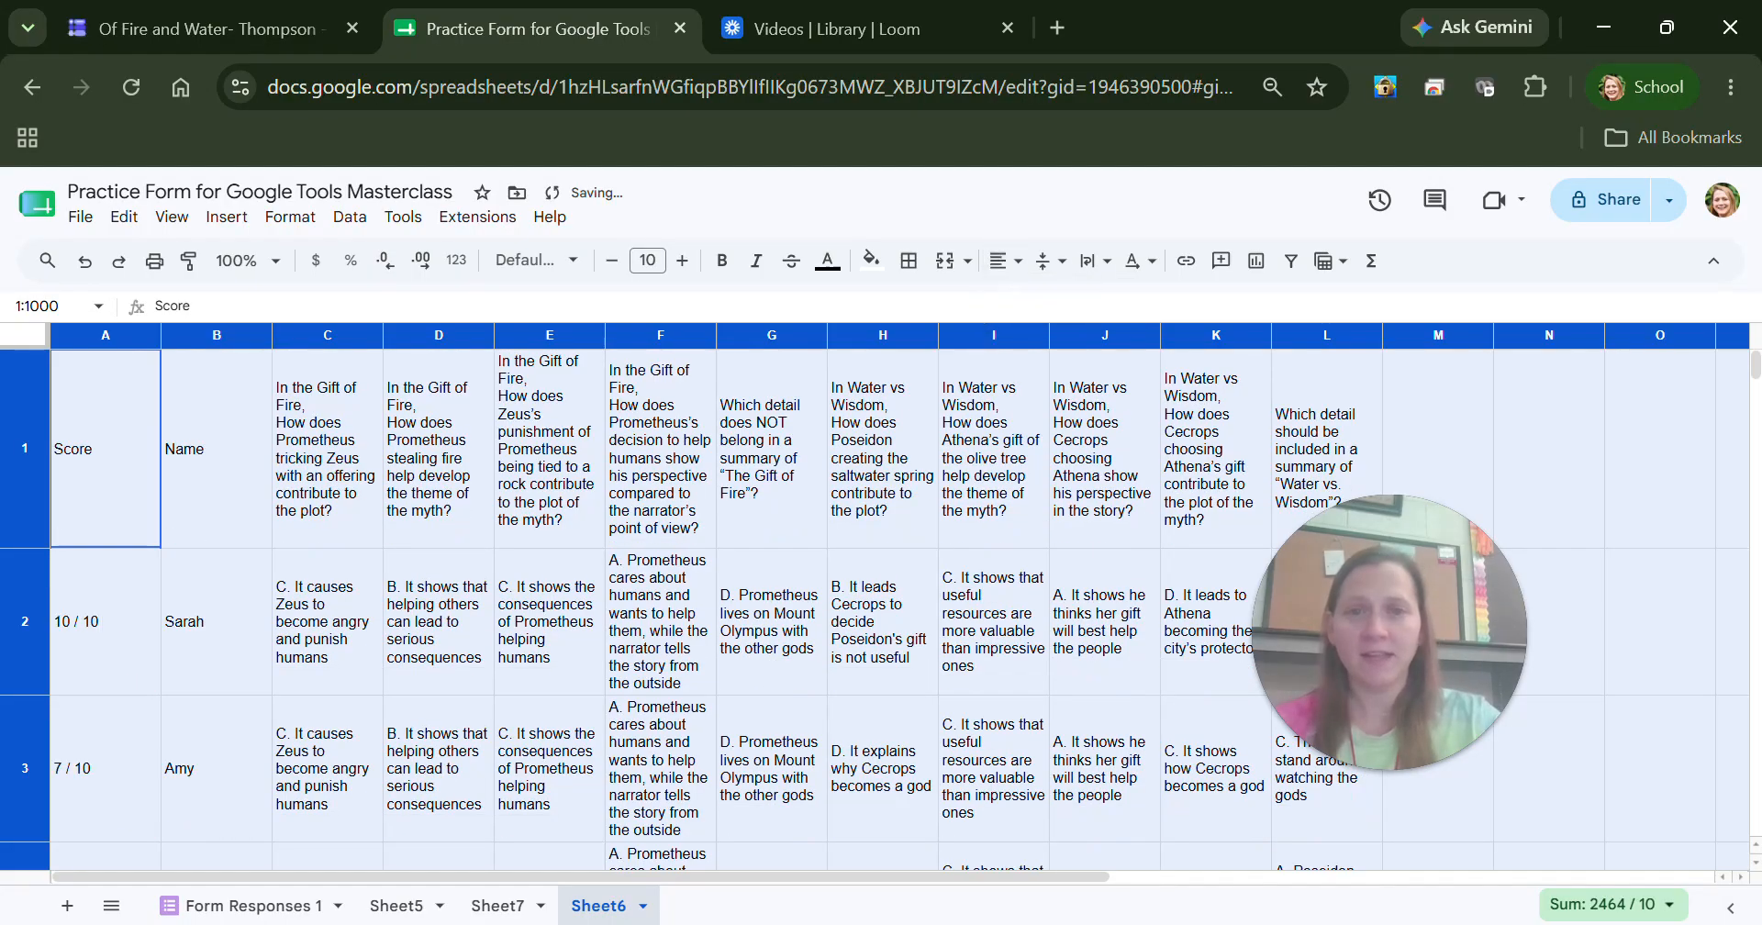
pyautogui.click(845, 560)
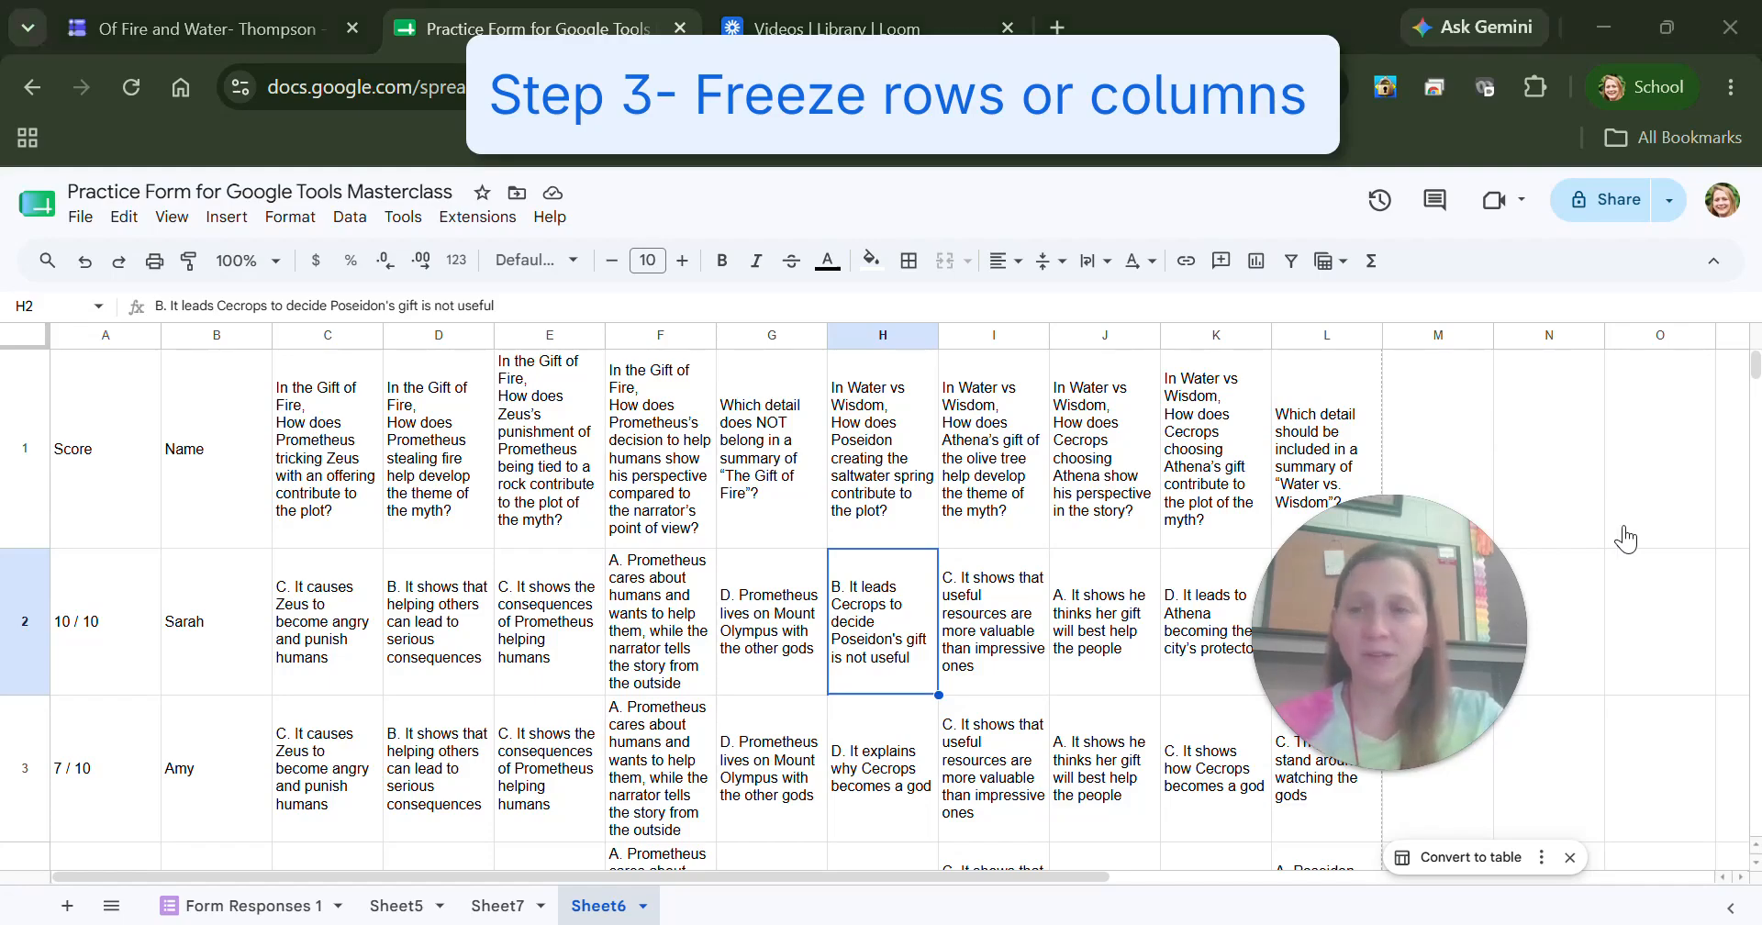
# Freeze the first row of Sheet6, which holds the question headers.
pyautogui.click(29, 448)
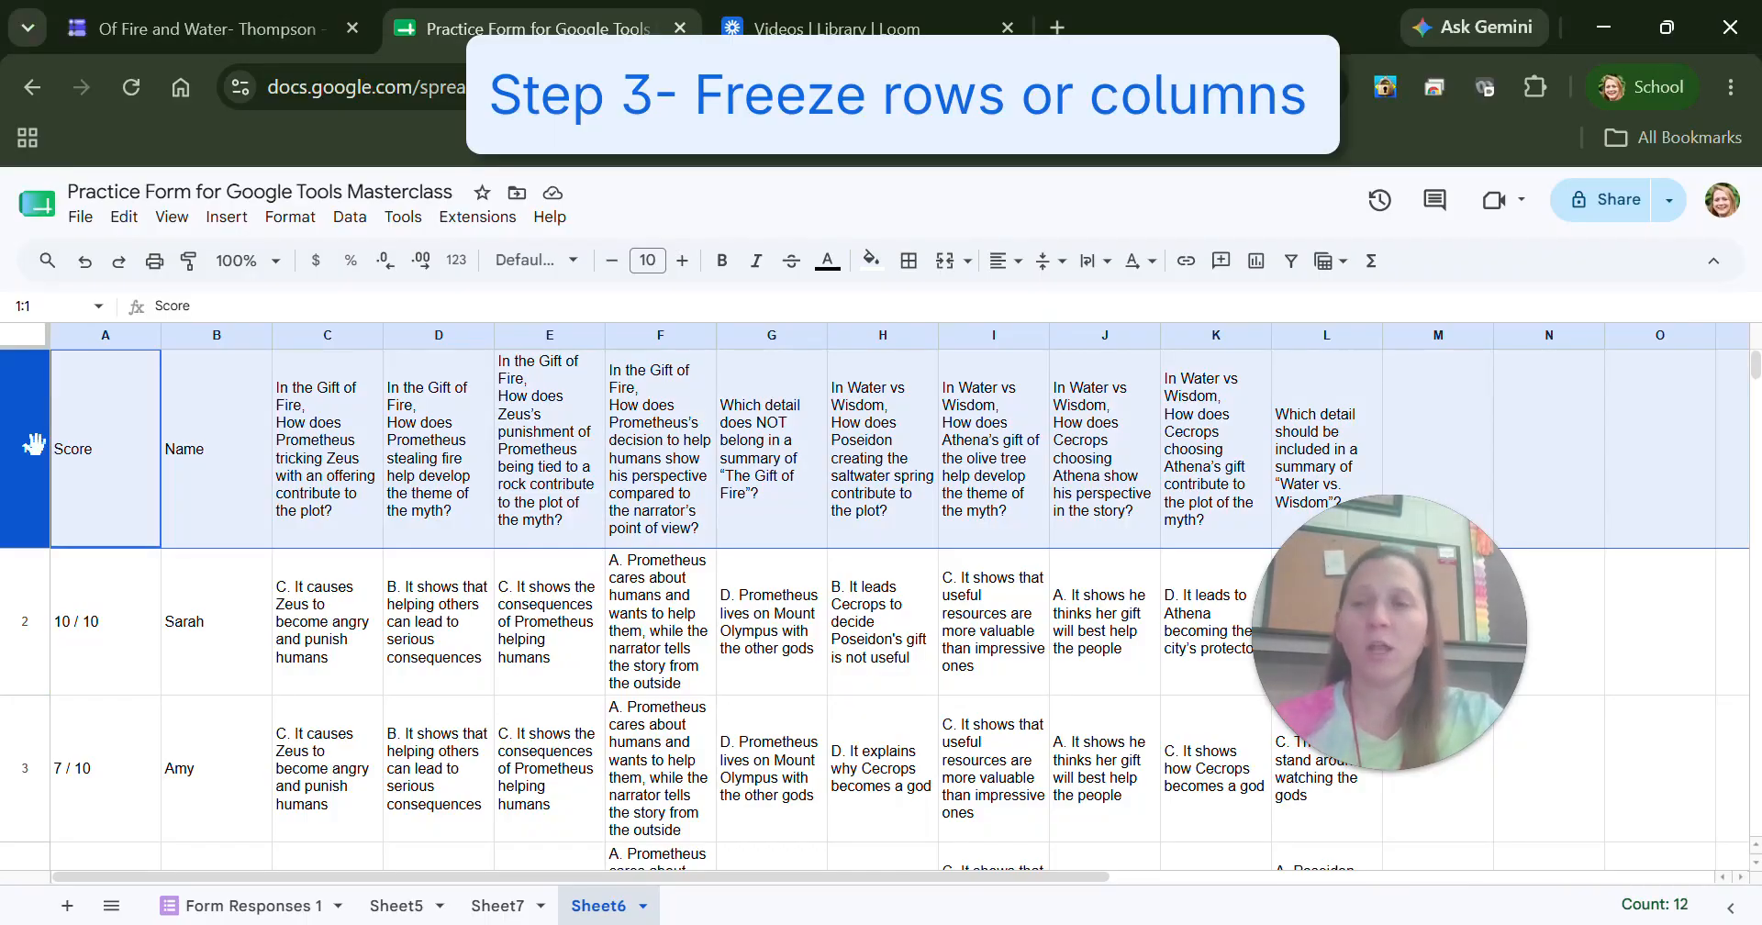
pyautogui.click(173, 218)
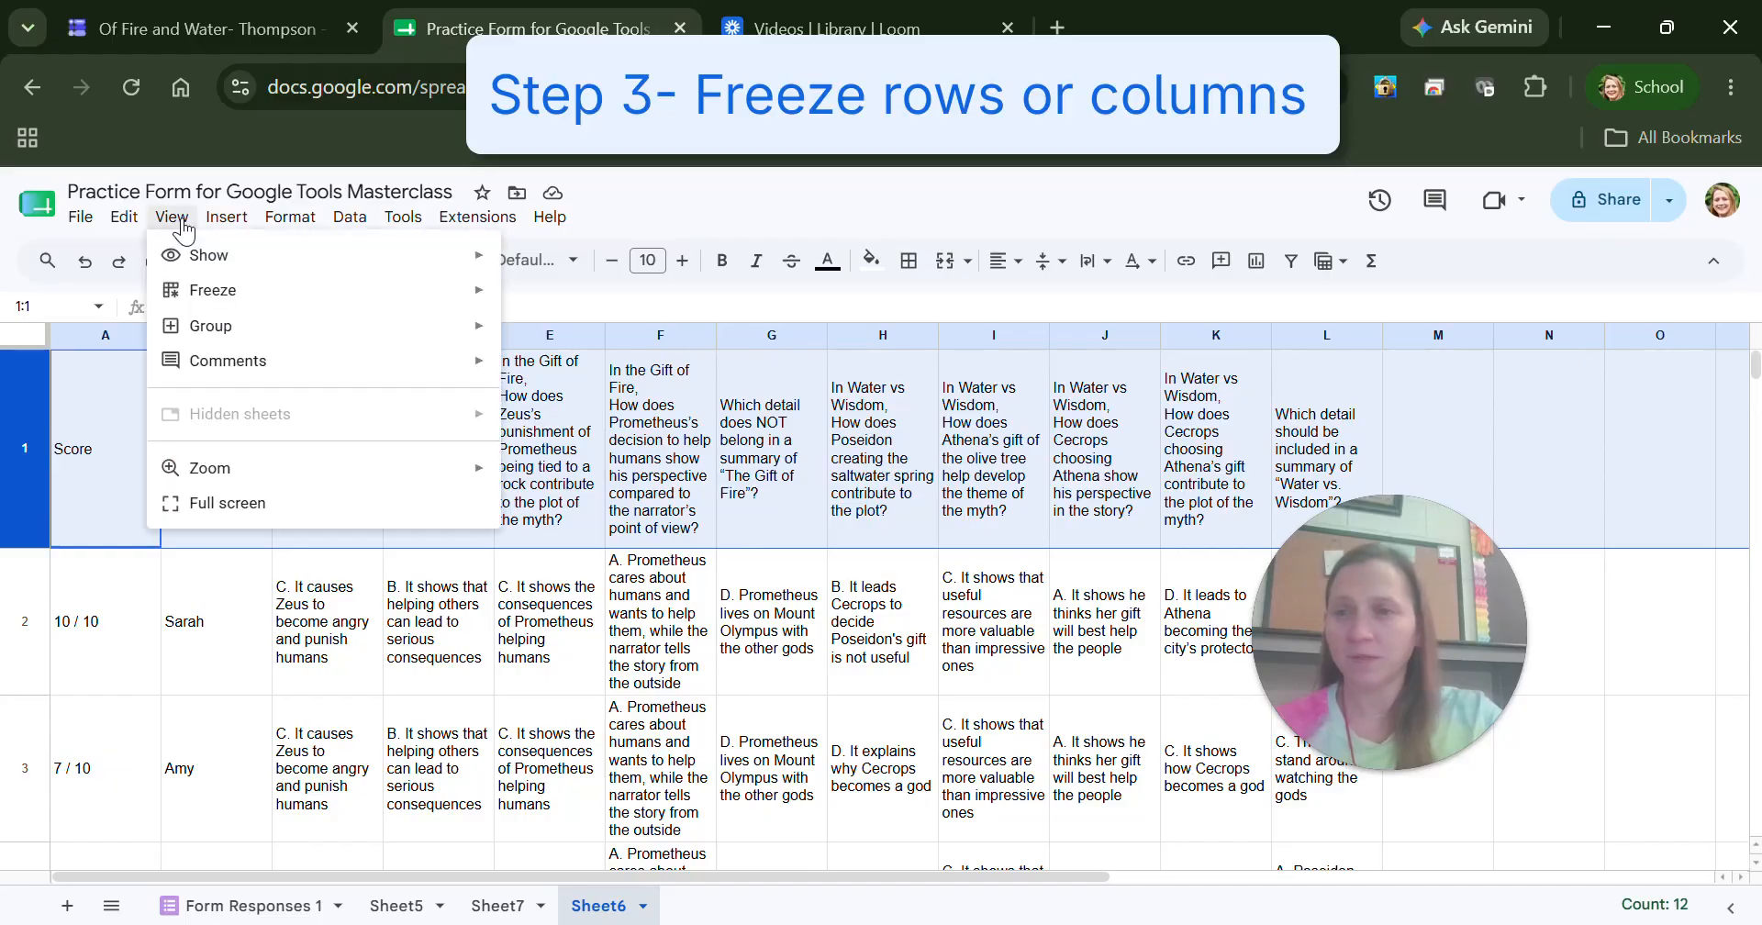
pyautogui.moveTo(224, 292)
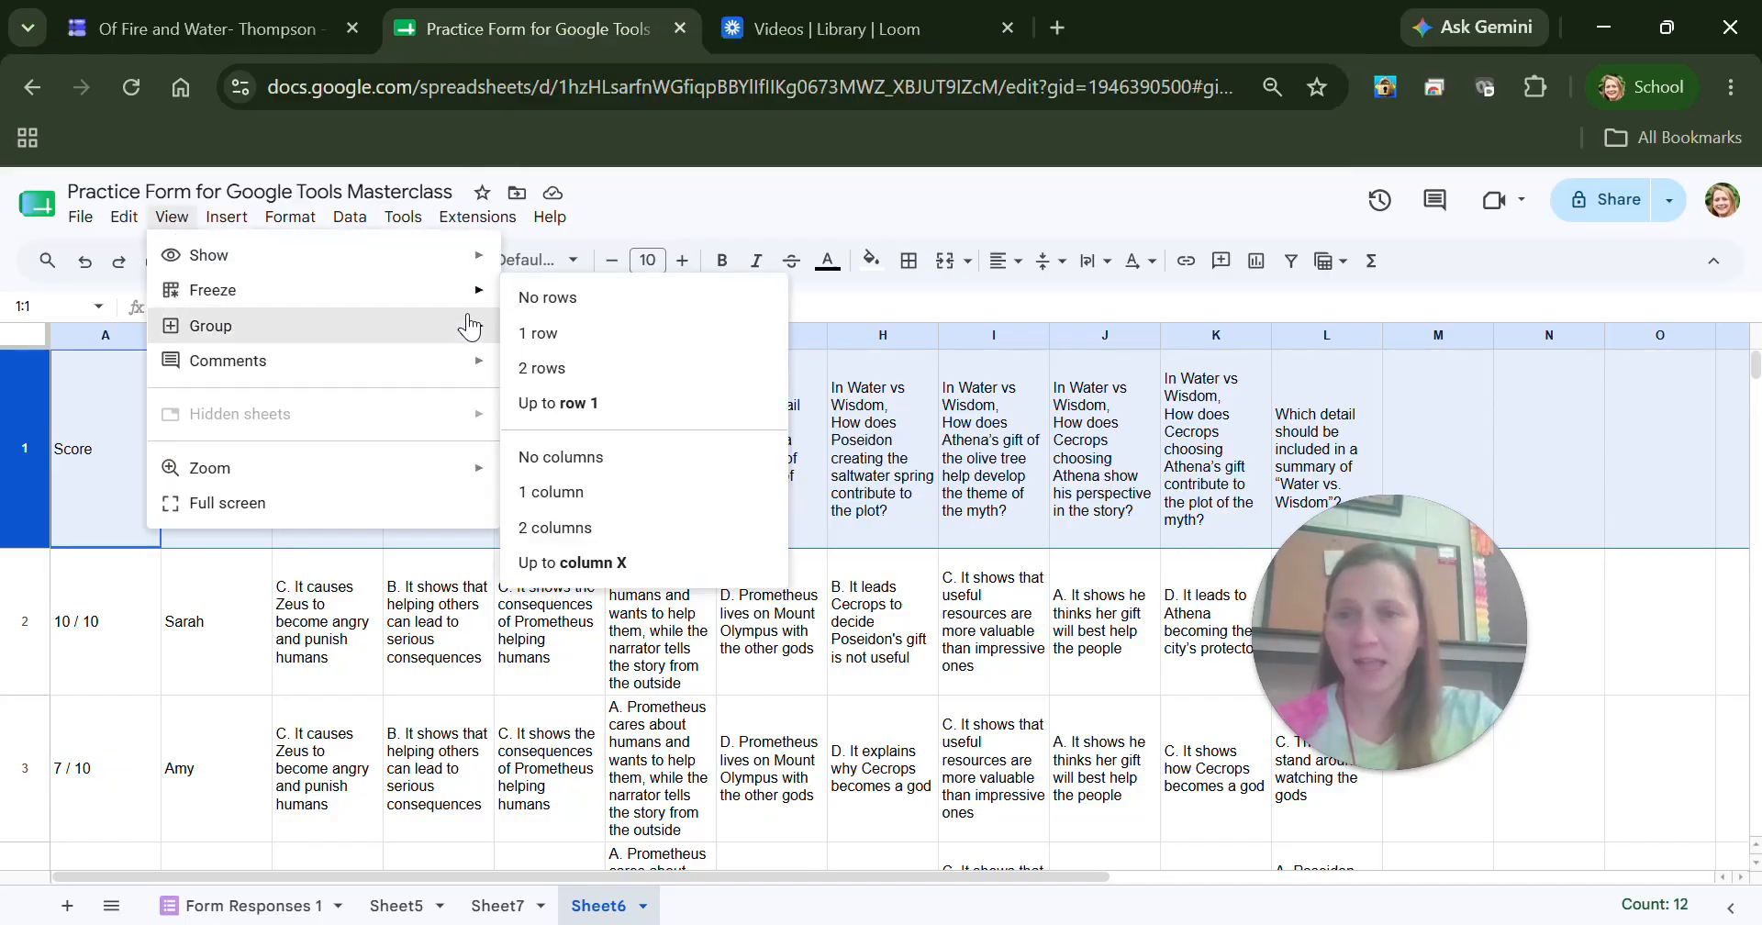
pyautogui.click(551, 346)
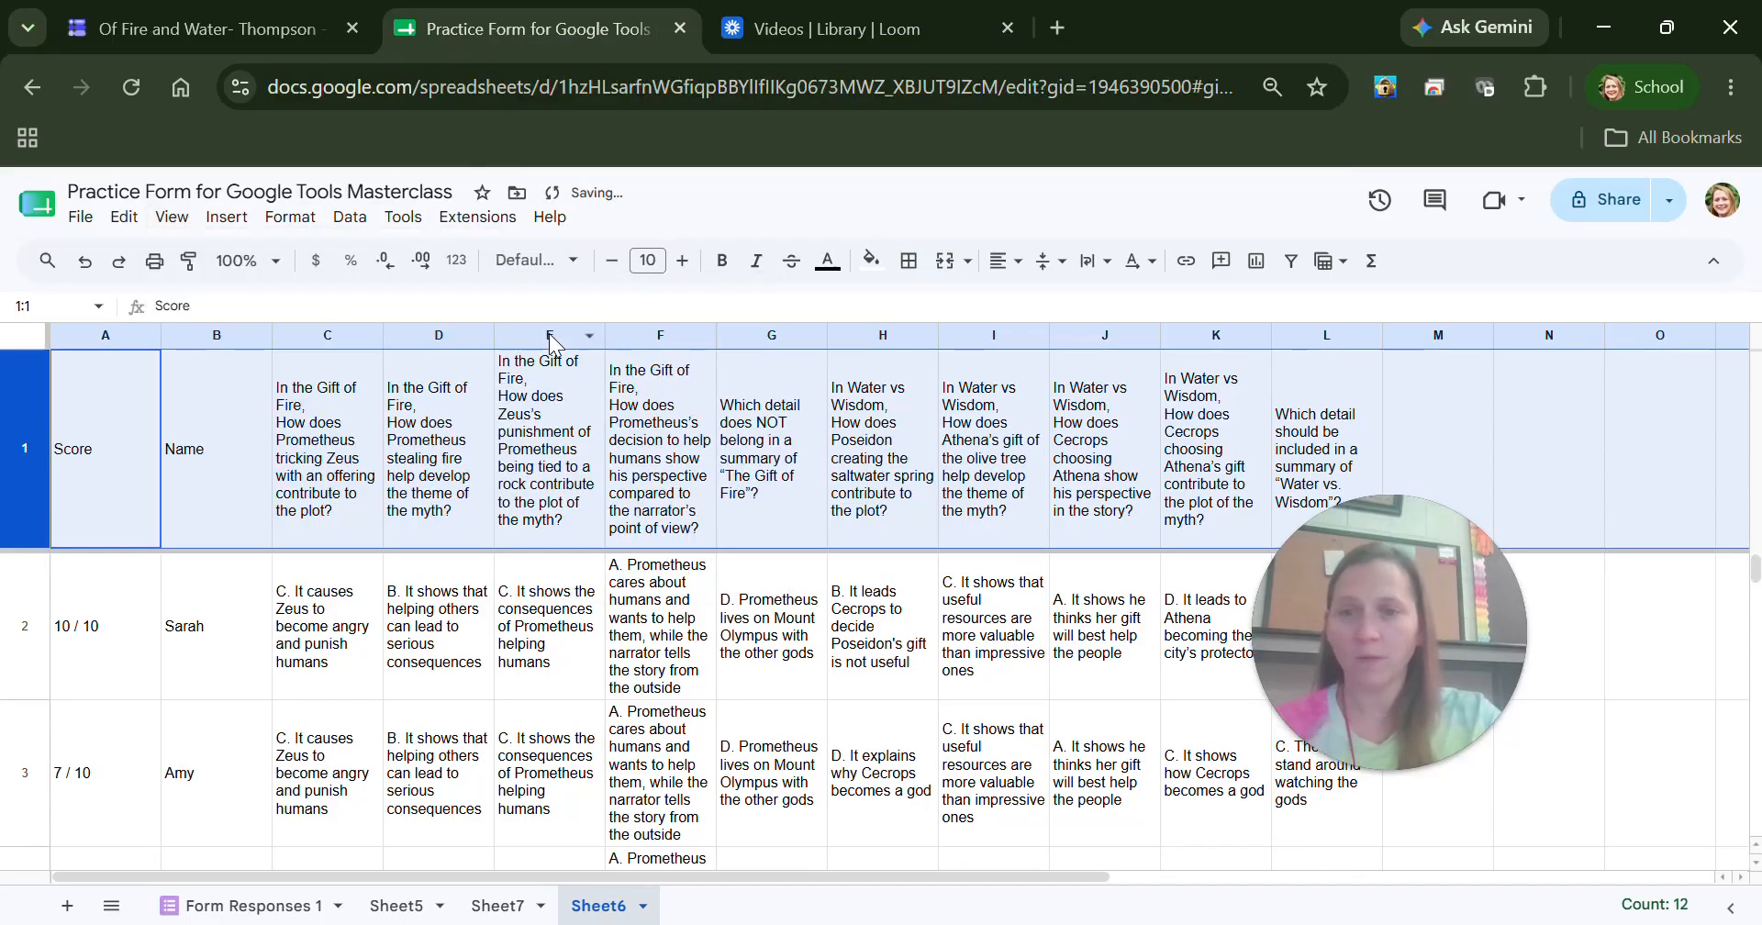
# Move down through the response rows and back up to the header to check the frozen row.
pyautogui.click(365, 612)
pyautogui.press('Down')
pyautogui.press('Down')
pyautogui.press('Down')
pyautogui.press('Down')
pyautogui.press('Down')
pyautogui.press('Down')
pyautogui.press('Down')
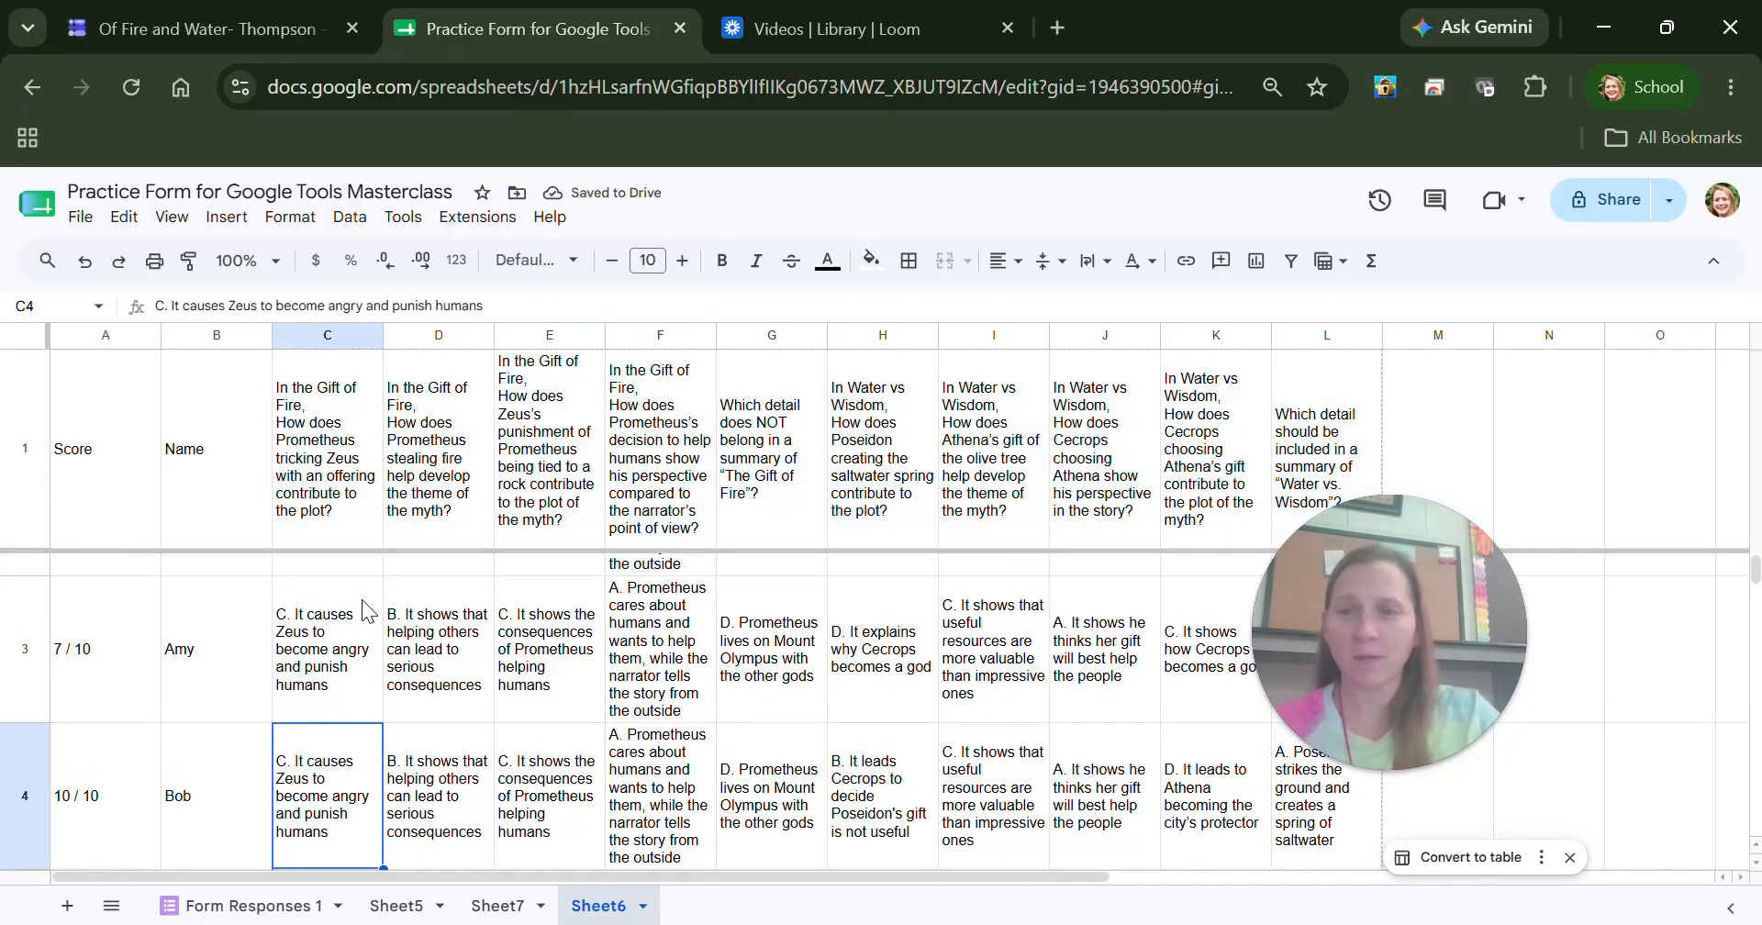
pyautogui.press('Down')
pyautogui.press('Down')
pyautogui.press('Down')
pyautogui.press('Down')
pyautogui.press('Down')
pyautogui.press('Down')
pyautogui.press('Down')
pyautogui.press('Down')
pyautogui.press('Down')
pyautogui.press('Down')
pyautogui.press('Down')
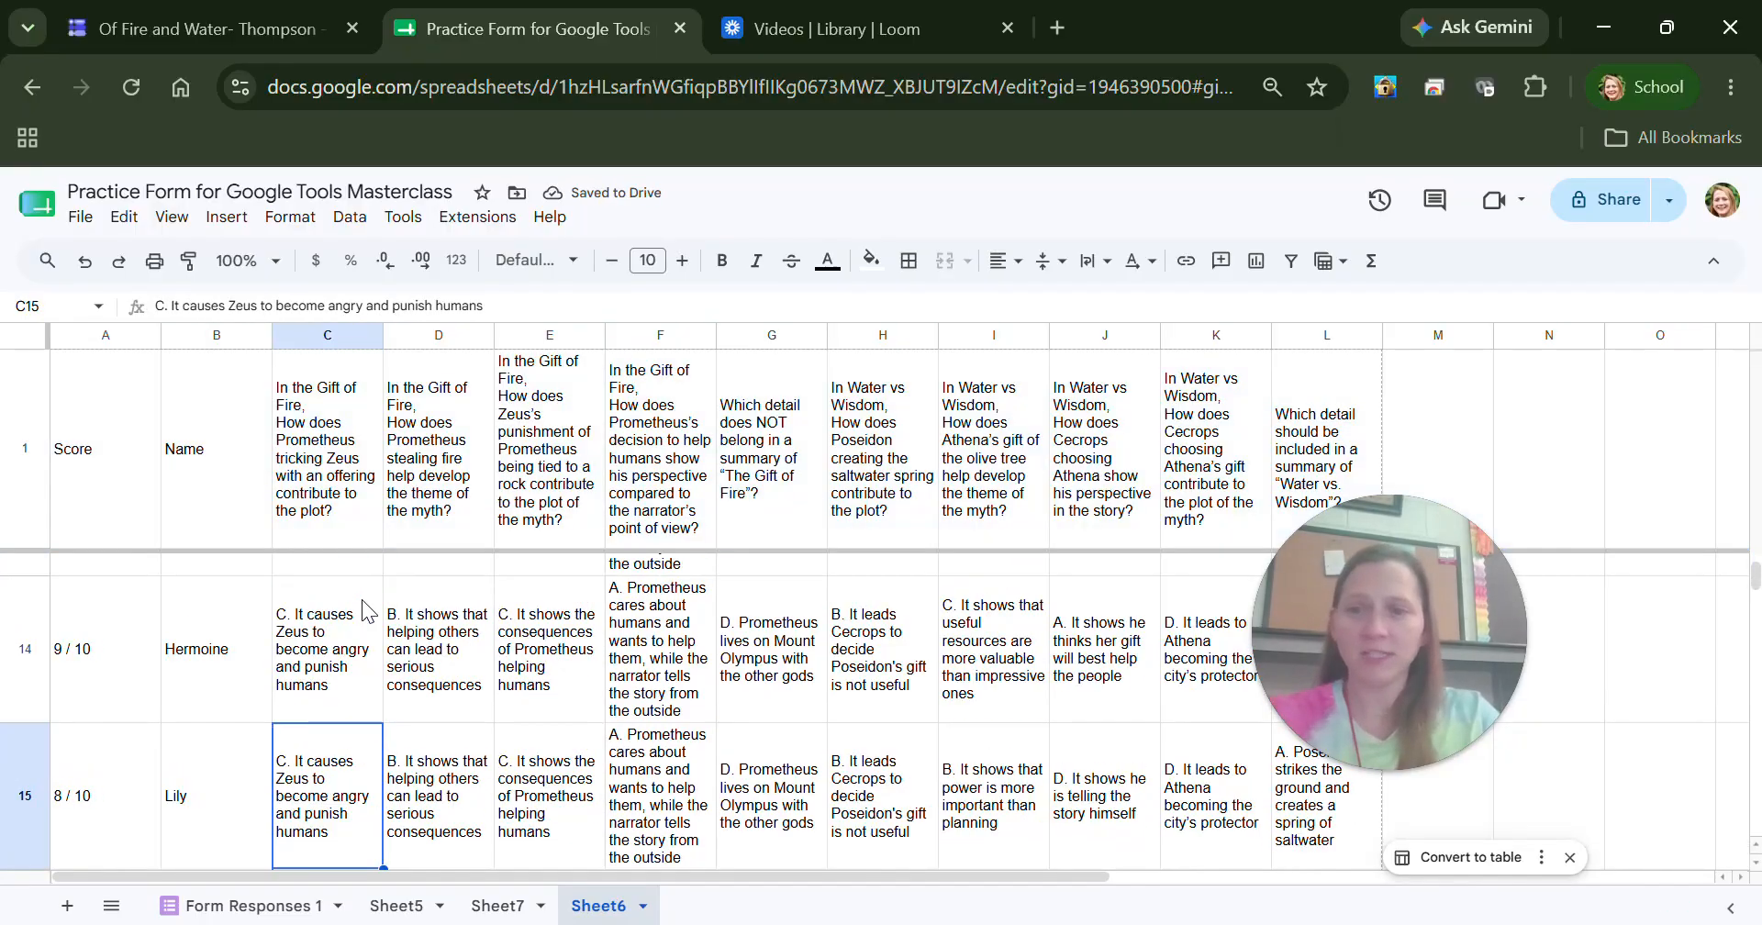
pyautogui.press('Down')
pyautogui.press('Down')
pyautogui.press('Down')
pyautogui.press('Down')
pyautogui.press('Down')
pyautogui.press('Down')
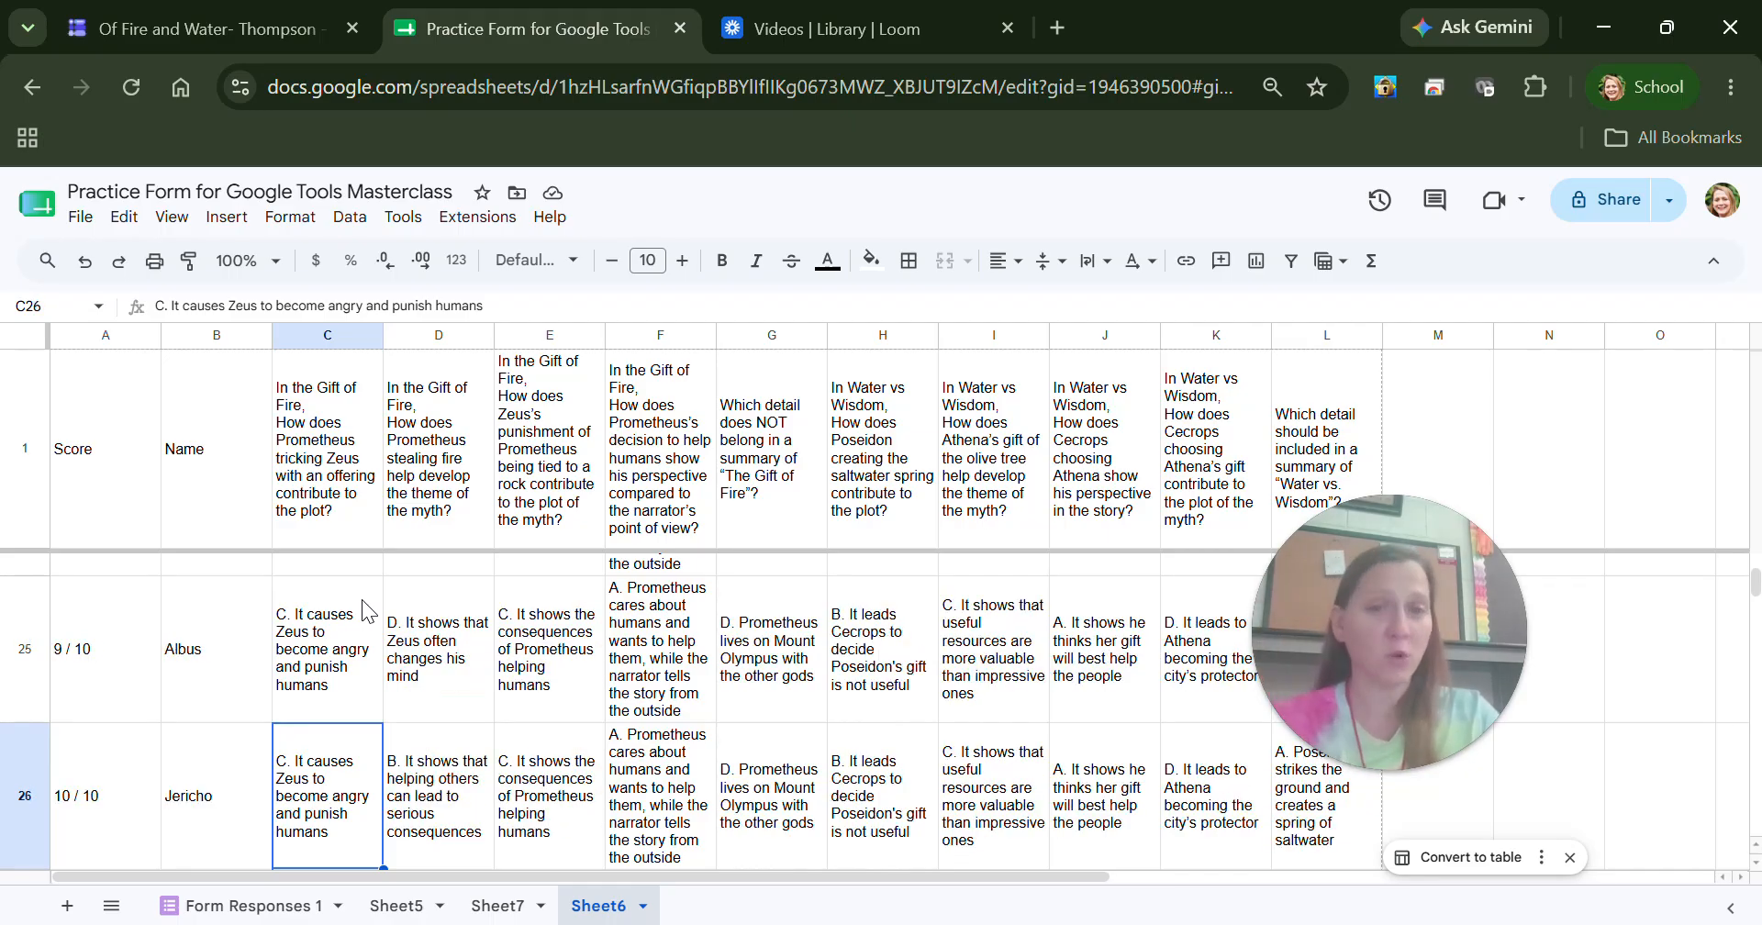
pyautogui.press('Up')
pyautogui.press('Up')
pyautogui.press('Up')
pyautogui.press('Up')
pyautogui.press('Up')
pyautogui.press('Up')
pyautogui.press('Up')
pyautogui.press('Up')
pyautogui.press('Up')
pyautogui.press('Up')
pyautogui.press('Up')
pyautogui.press('Up')
pyautogui.press('Up')
pyautogui.press('Up')
pyautogui.press('Up')
pyautogui.press('Up')
pyautogui.press('Up')
pyautogui.press('Up')
pyautogui.press('Up')
pyautogui.press('Up')
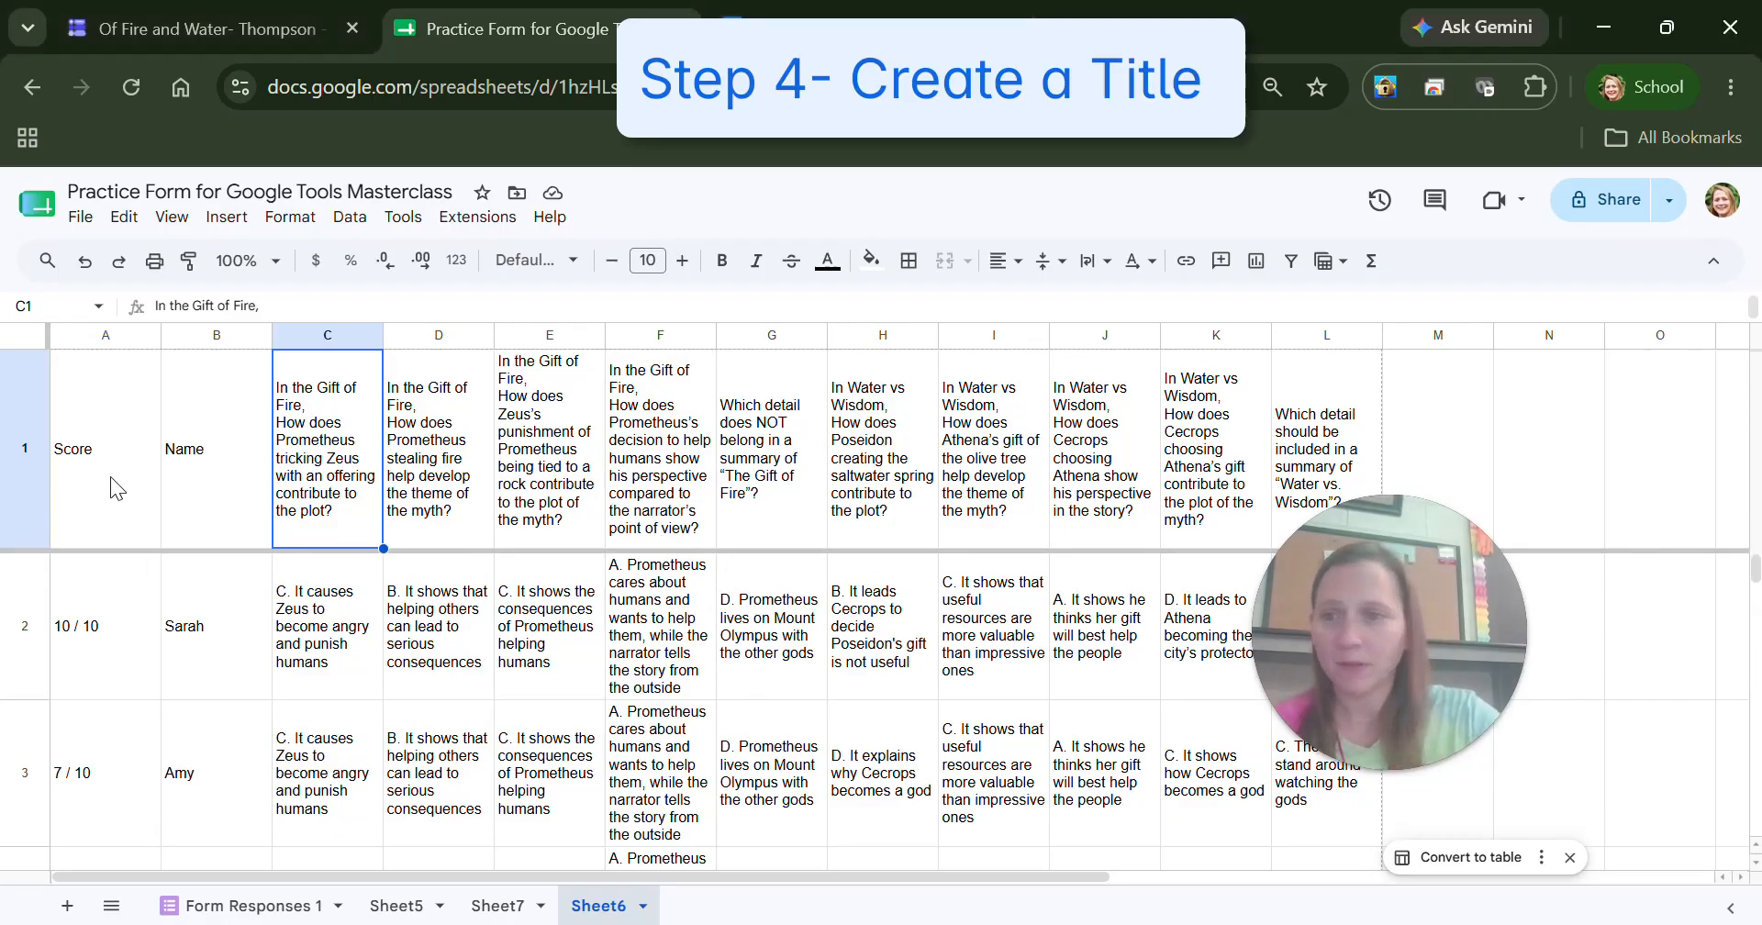
# Insert one blank row above the question header row.
pyautogui.click(33, 433)
pyautogui.rightClick(35, 441)
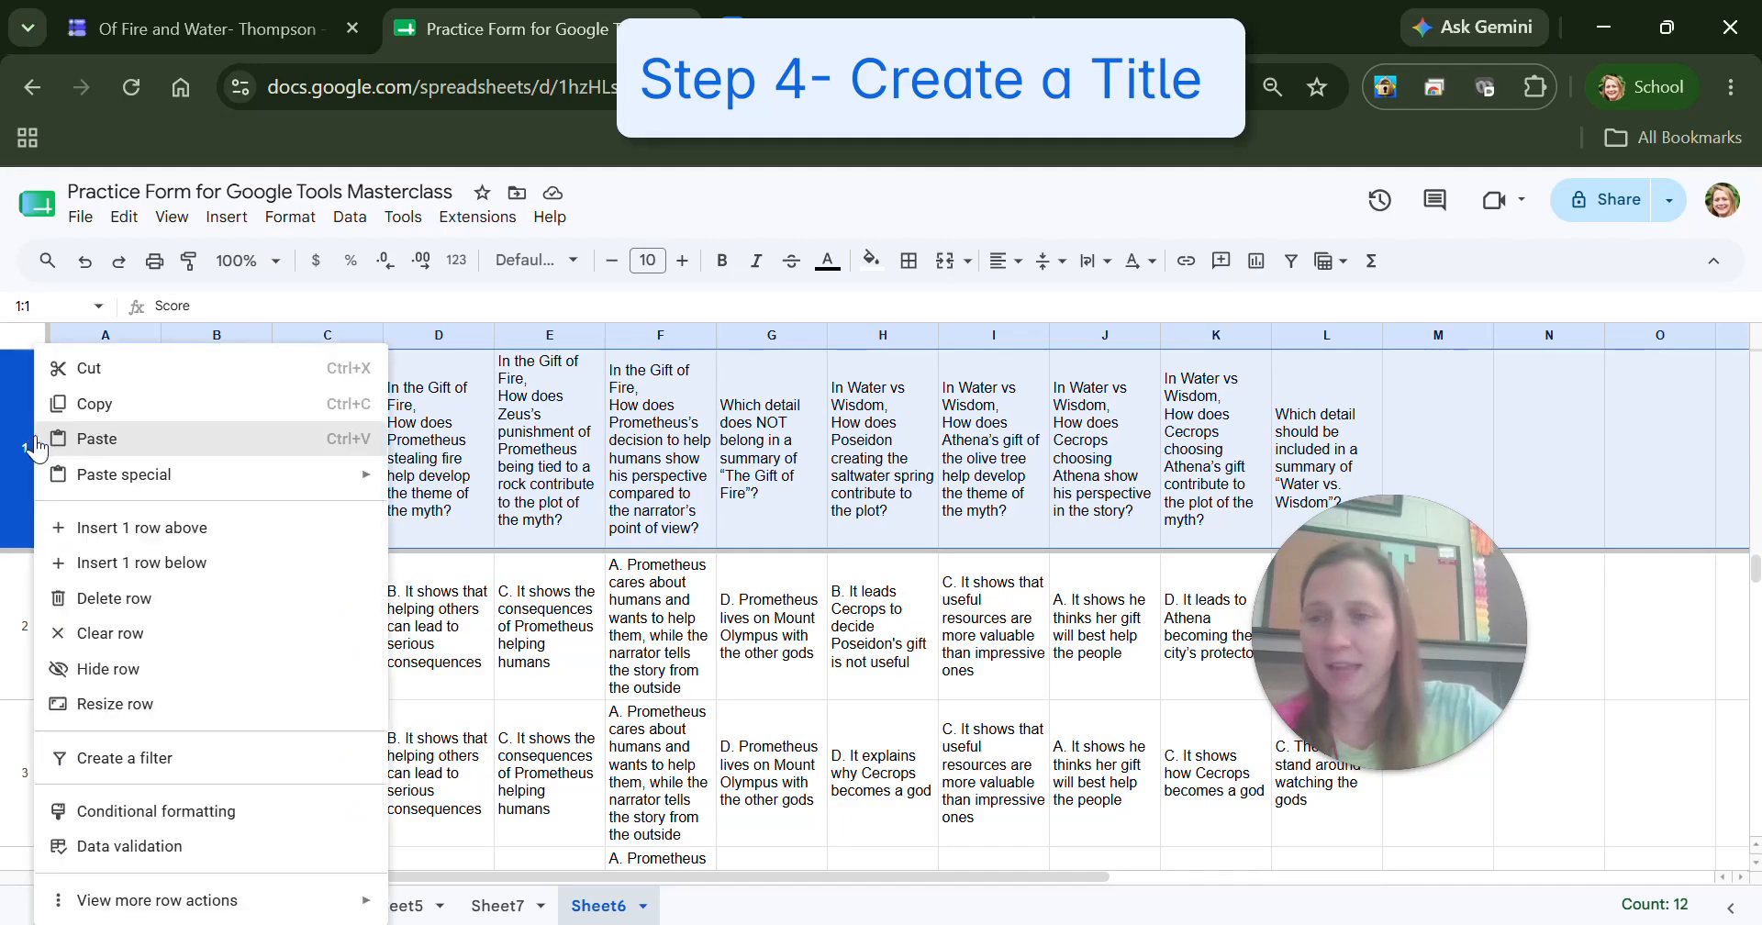
pyautogui.click(149, 531)
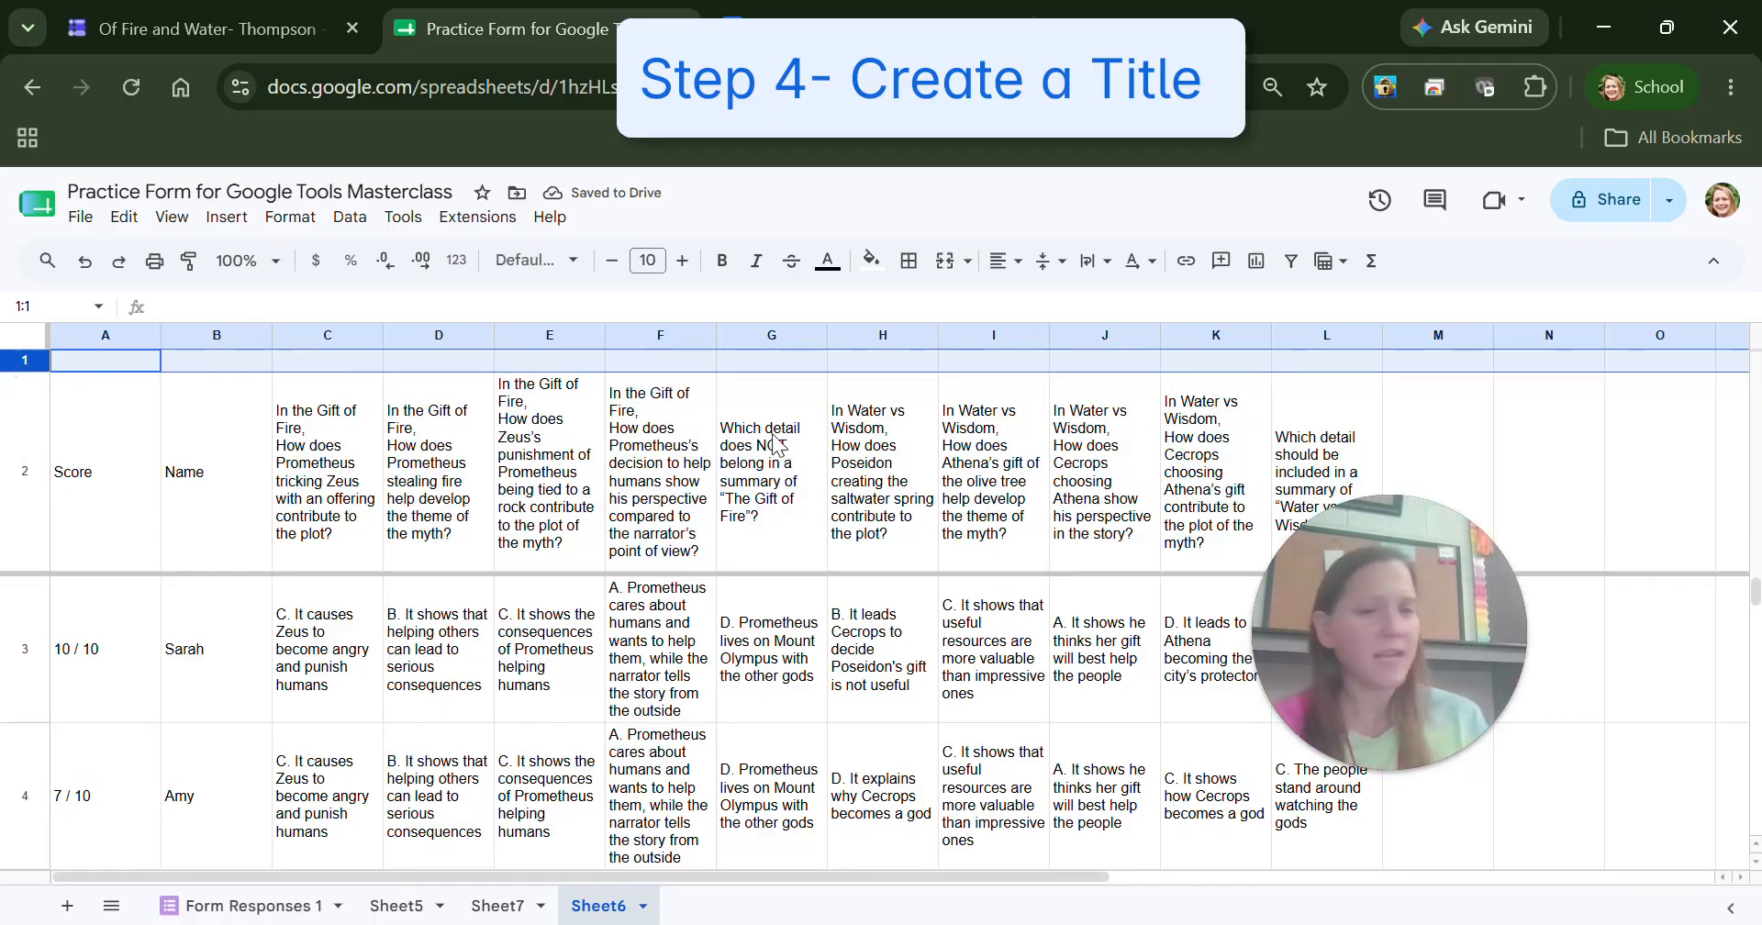
# Merge the cells of the blank first row and enter the title "Fire and Water" in it.
pyautogui.click(944, 261)
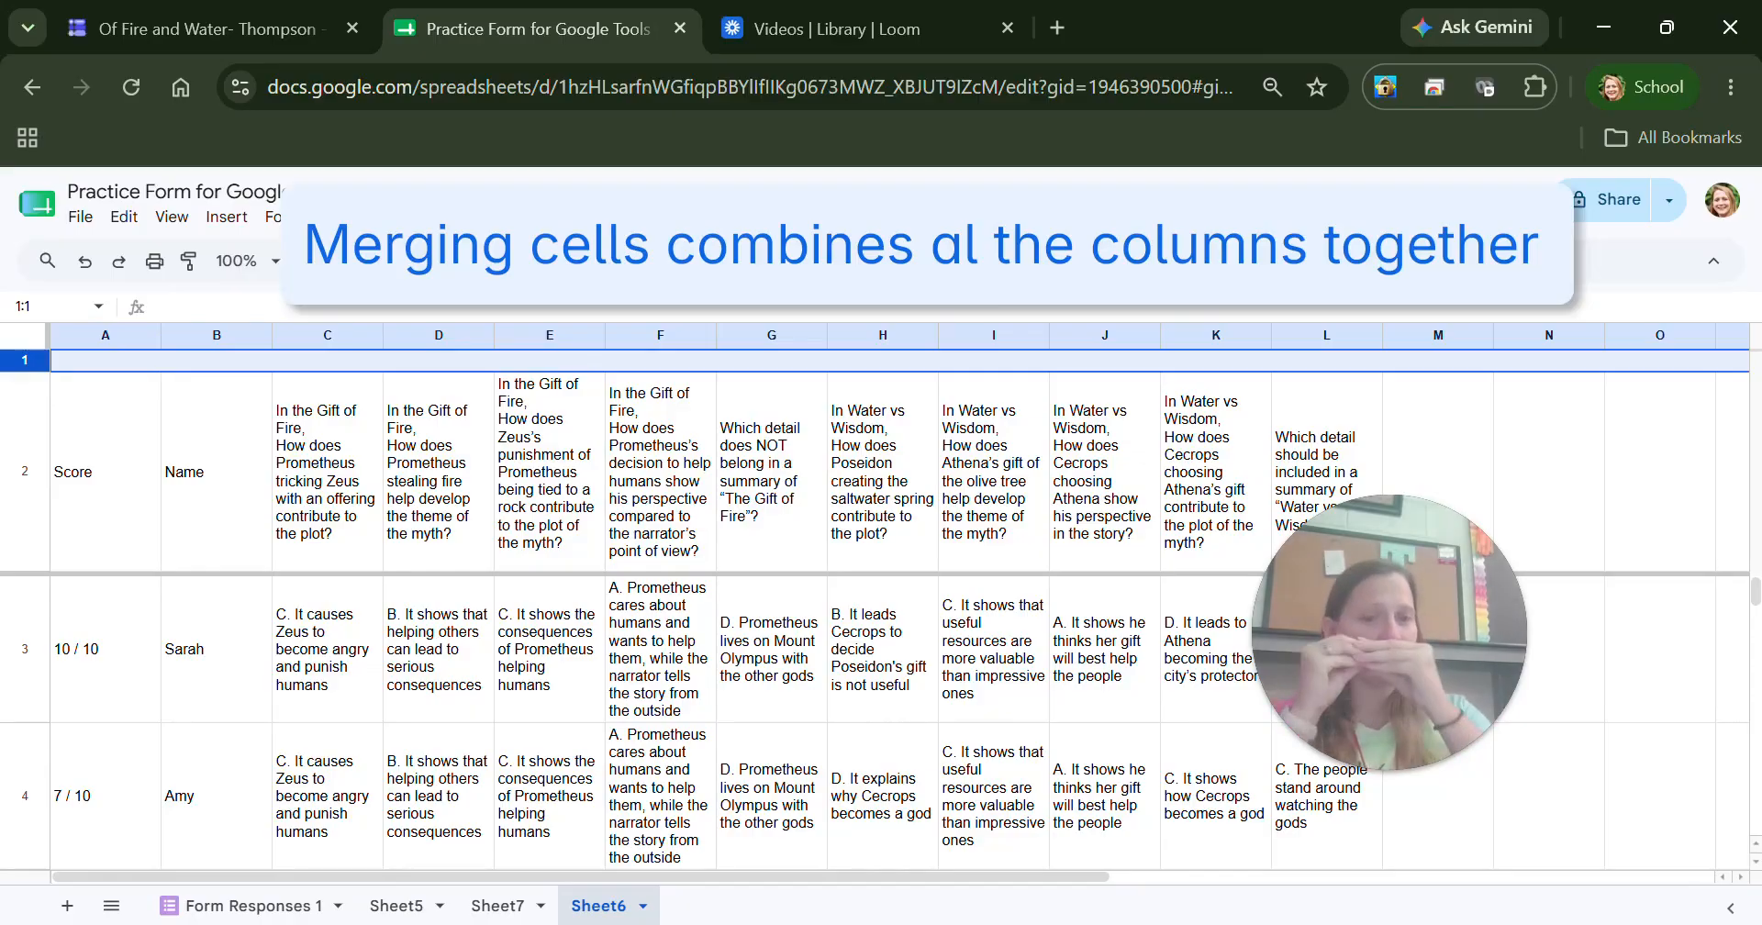
pyautogui.doubleClick(653, 362)
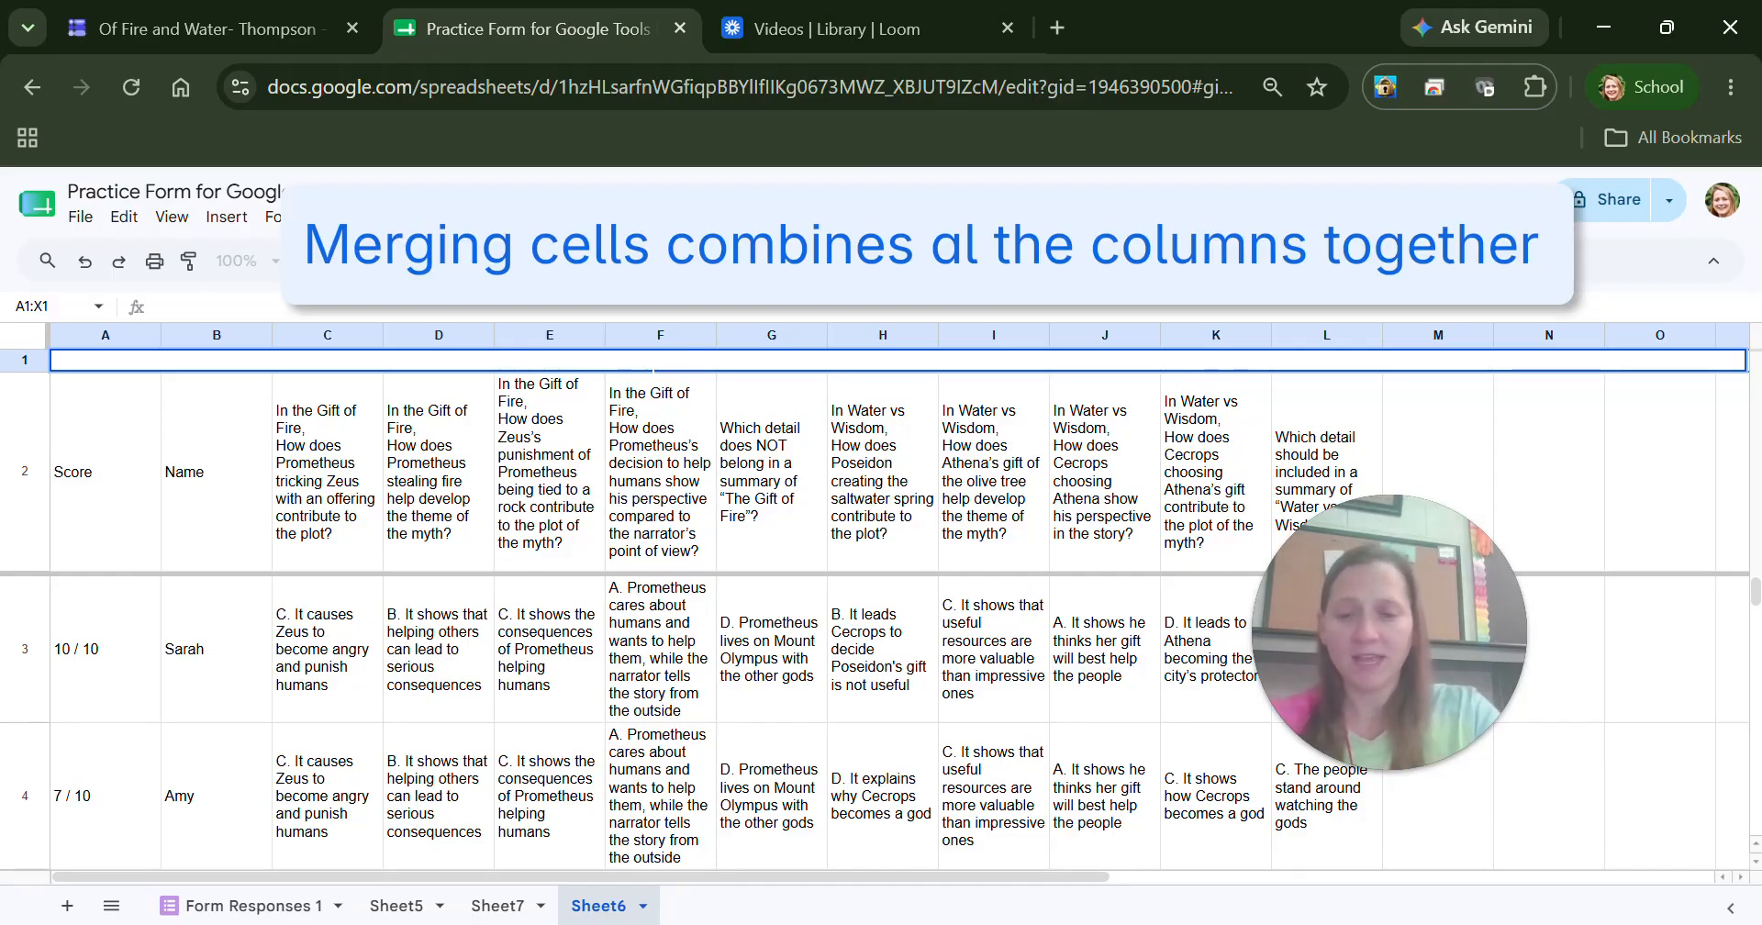
pyautogui.write('Fire and Wae')
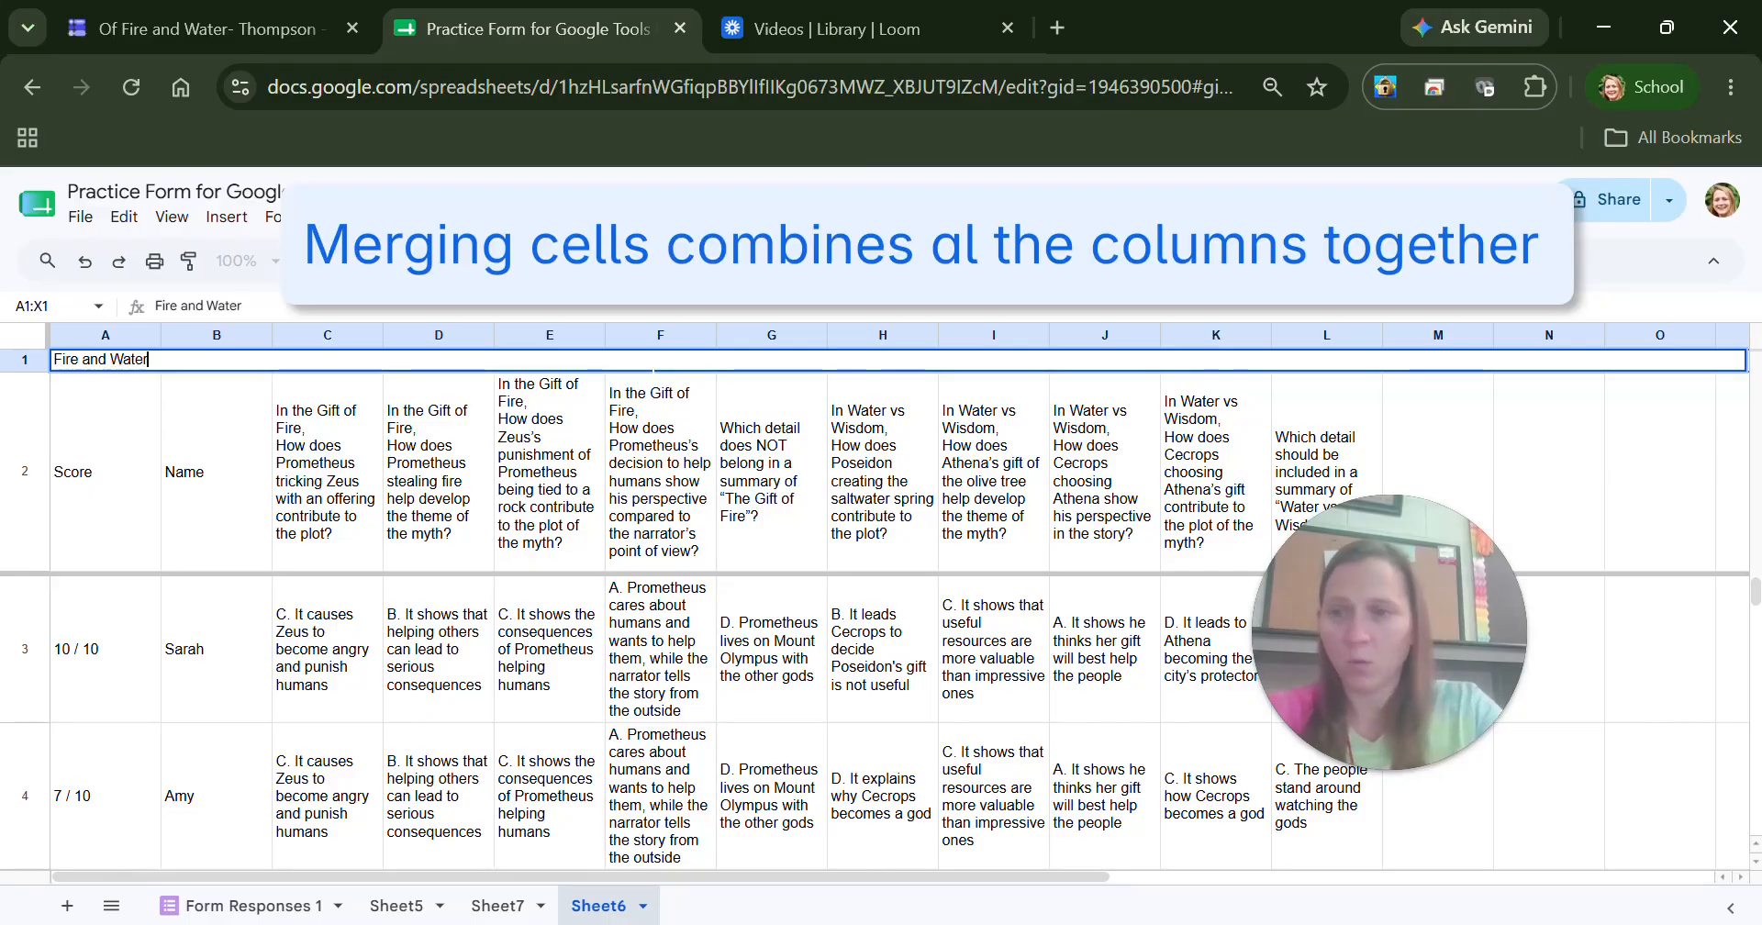
# Set the title text "Fire and Water" to font size 50 and the Montserrat font.
pyautogui.moveTo(157, 359); pyautogui.dragTo(46, 343)
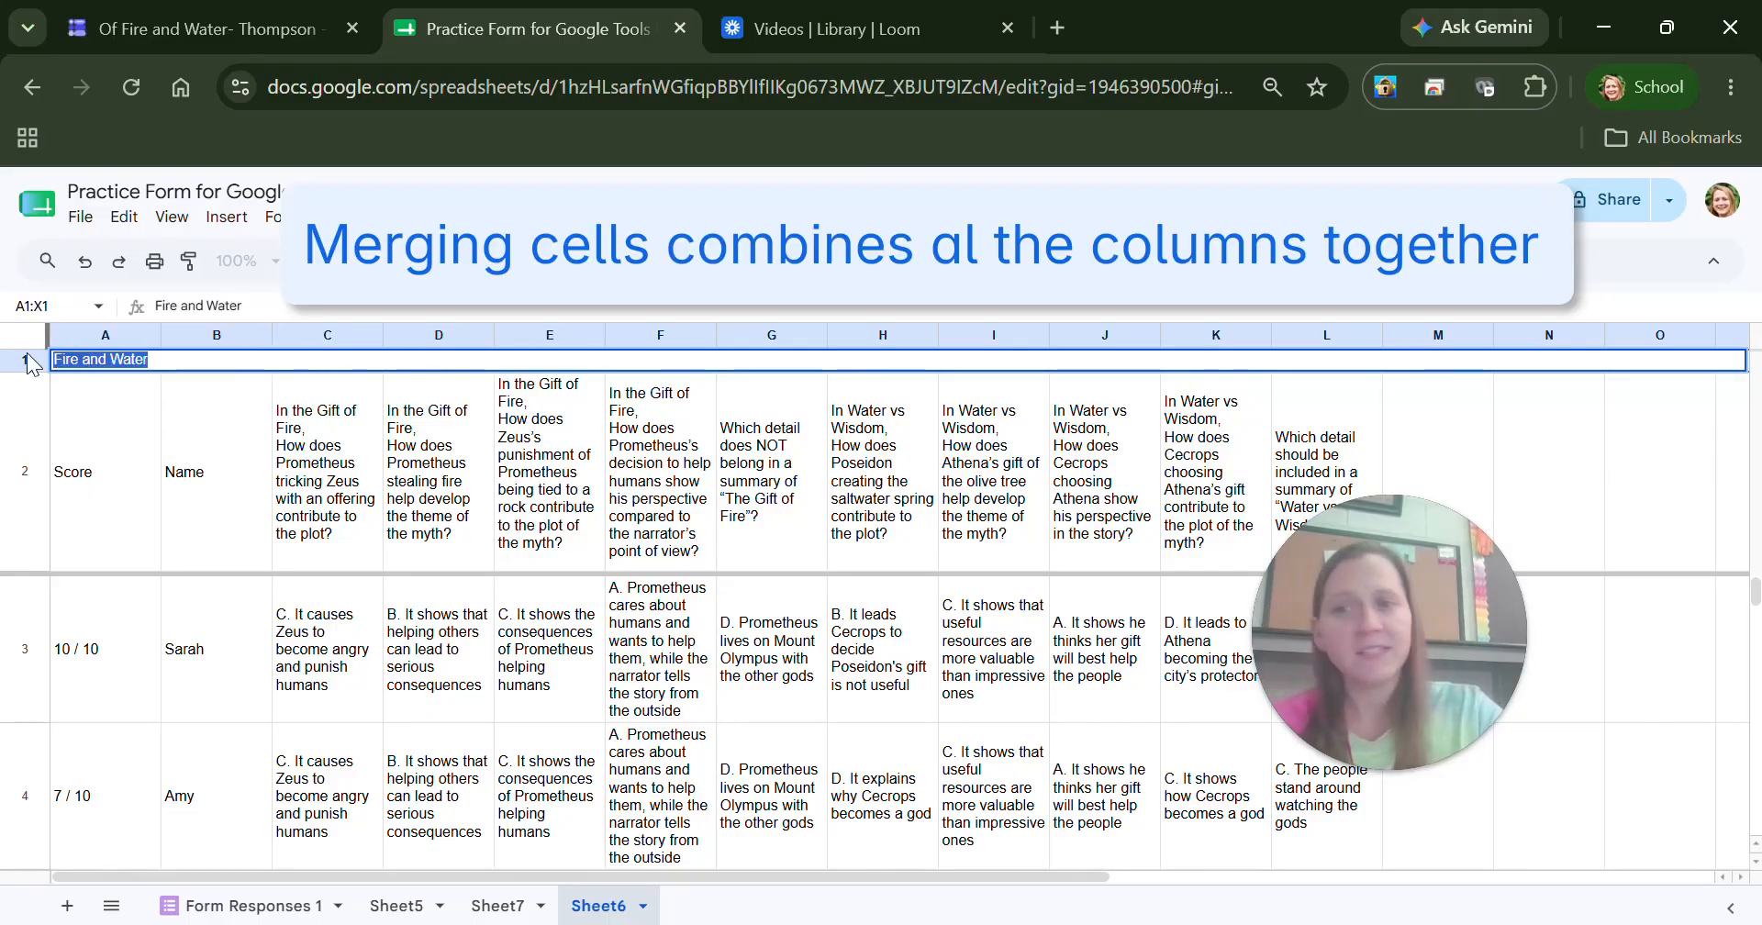
pyautogui.click(647, 261)
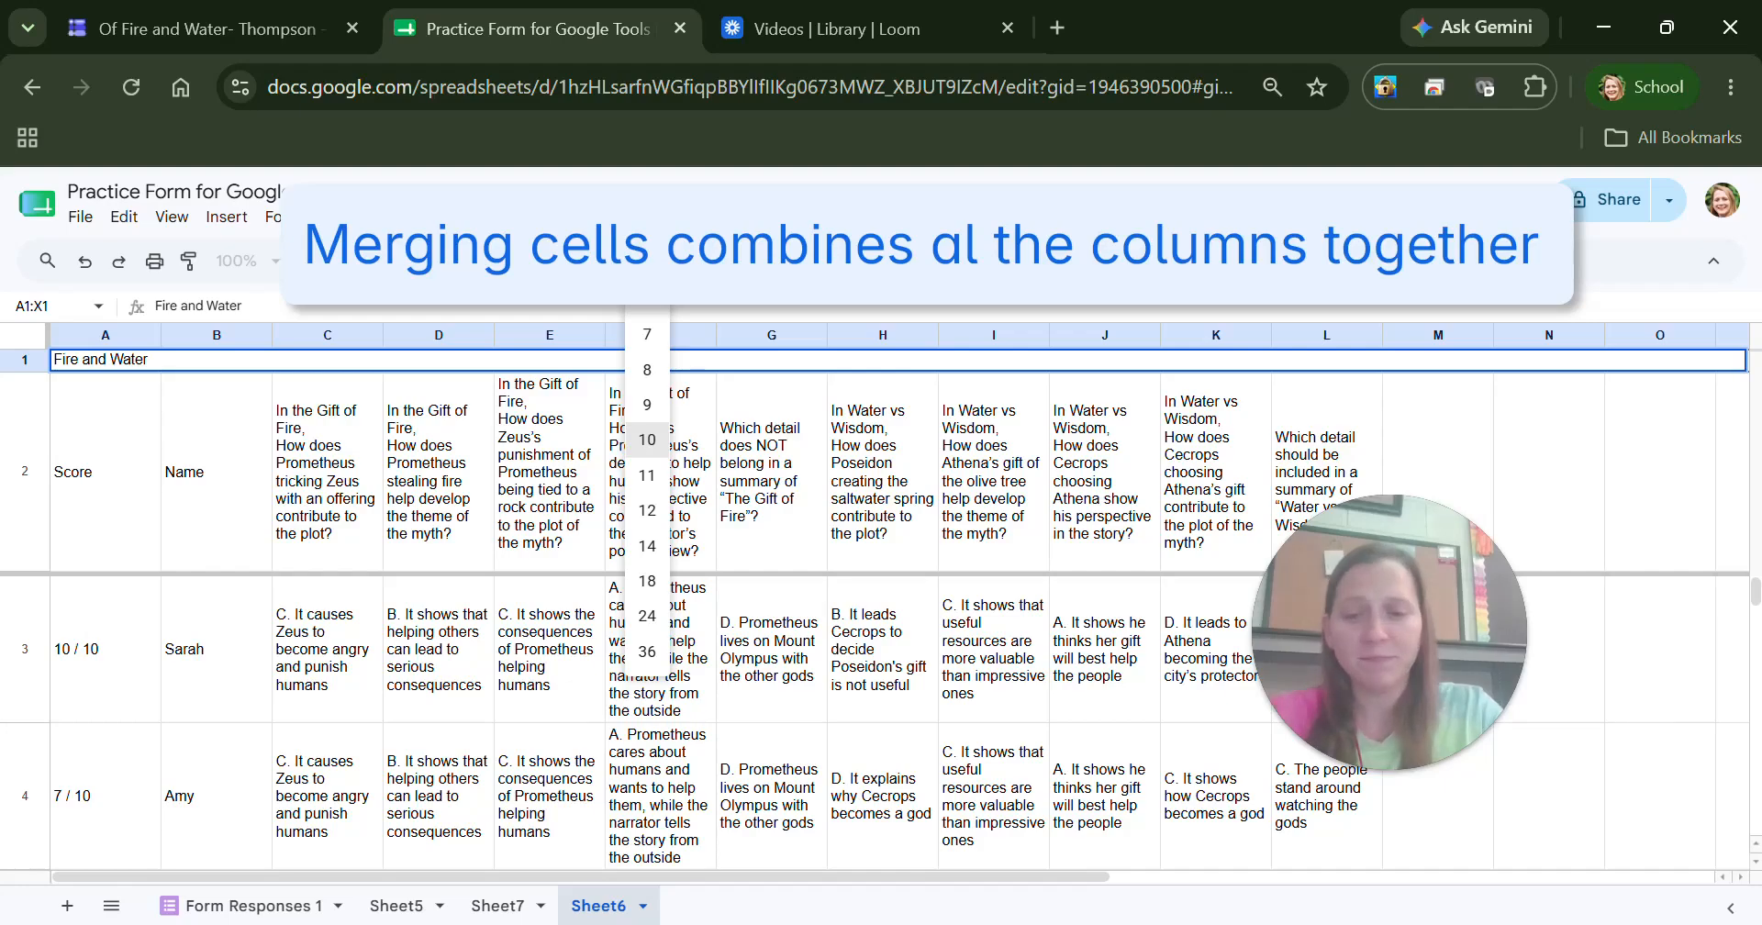
pyautogui.write('50')
pyautogui.press('Return')
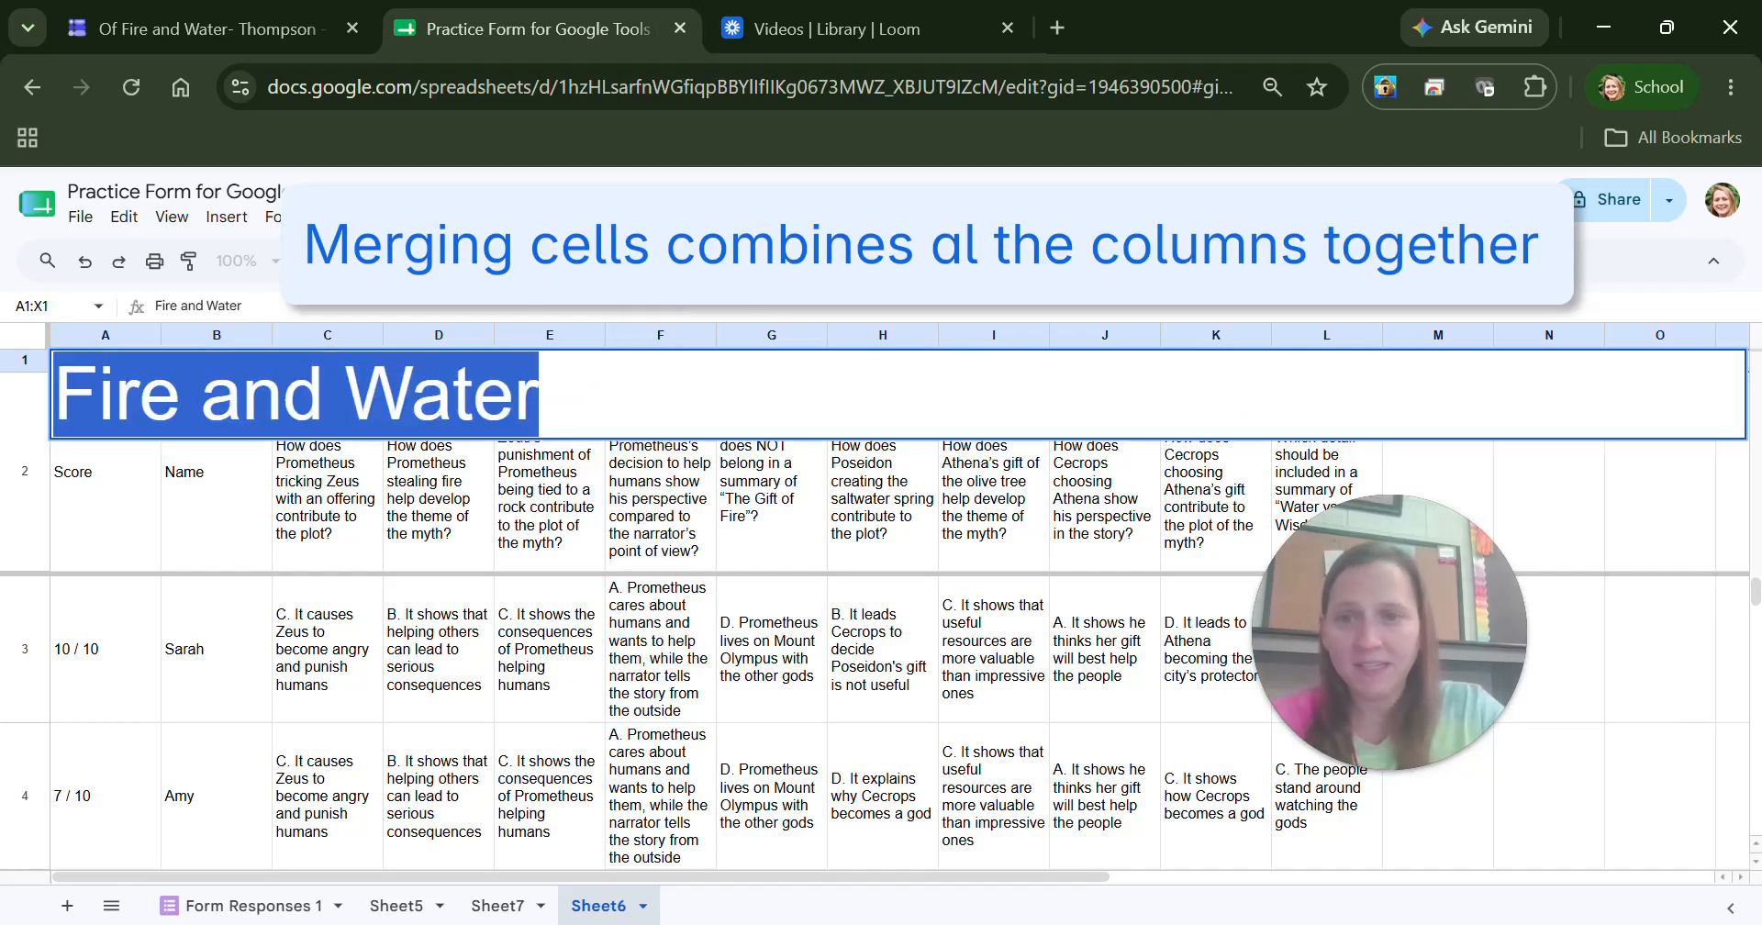
pyautogui.click(535, 260)
pyautogui.click(635, 481)
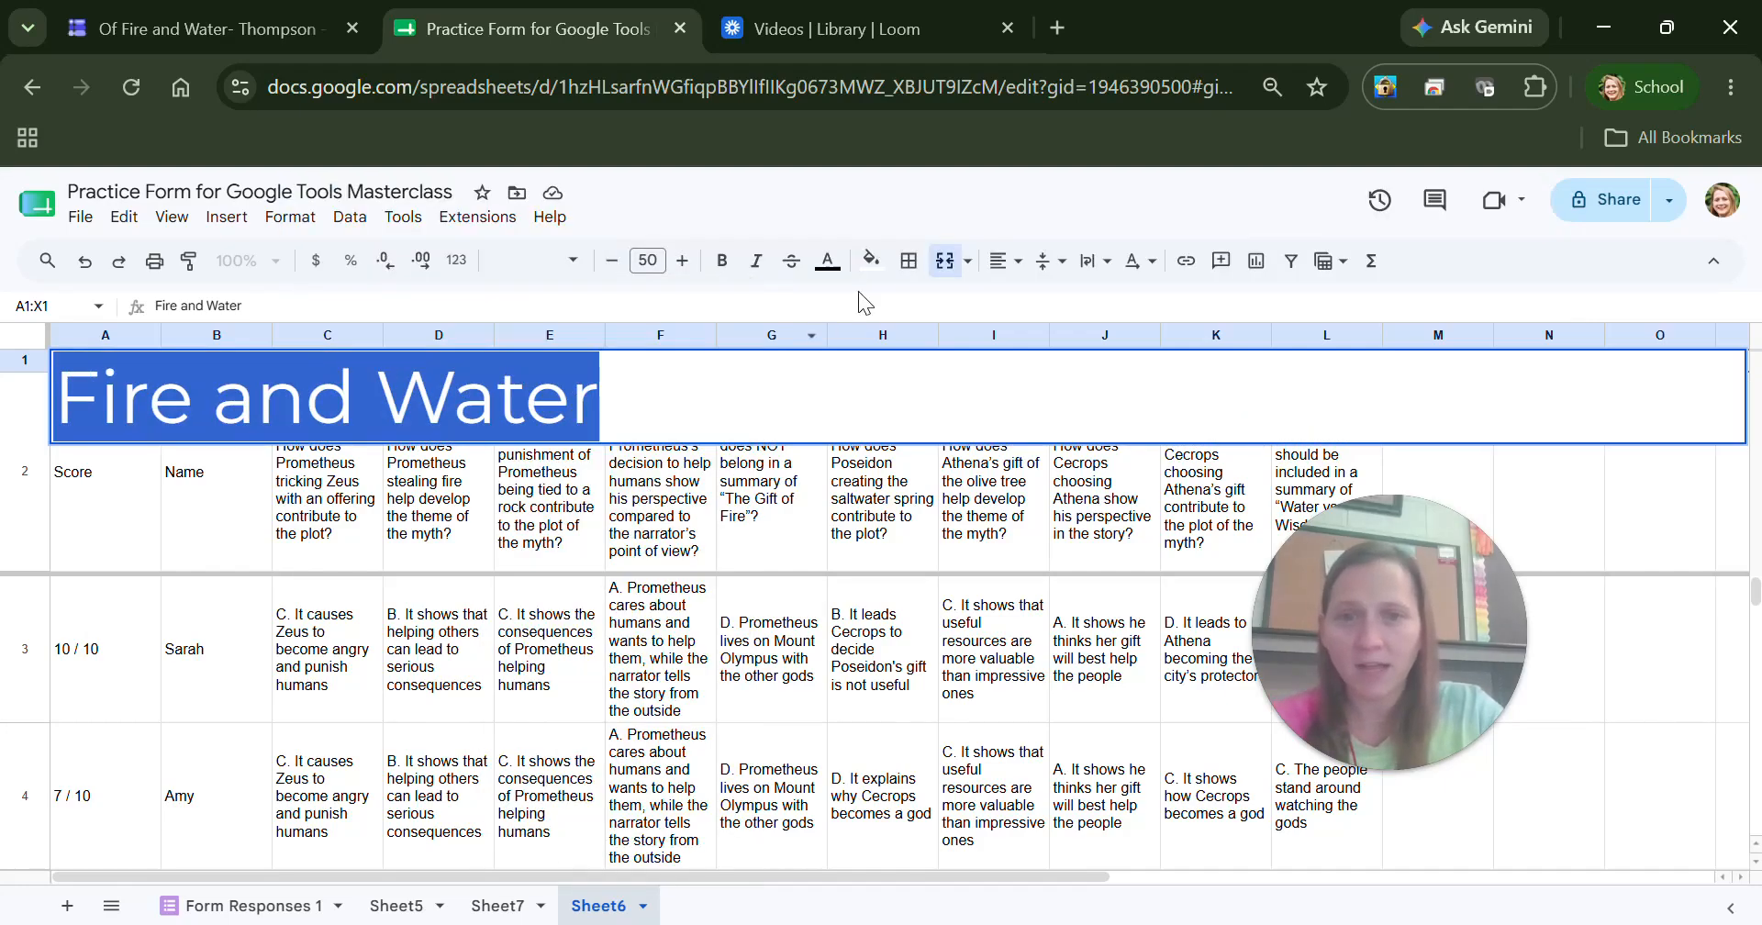
# Make the title bold and centre it horizontally in the merged row.
pyautogui.click(722, 264)
pyautogui.click(1019, 264)
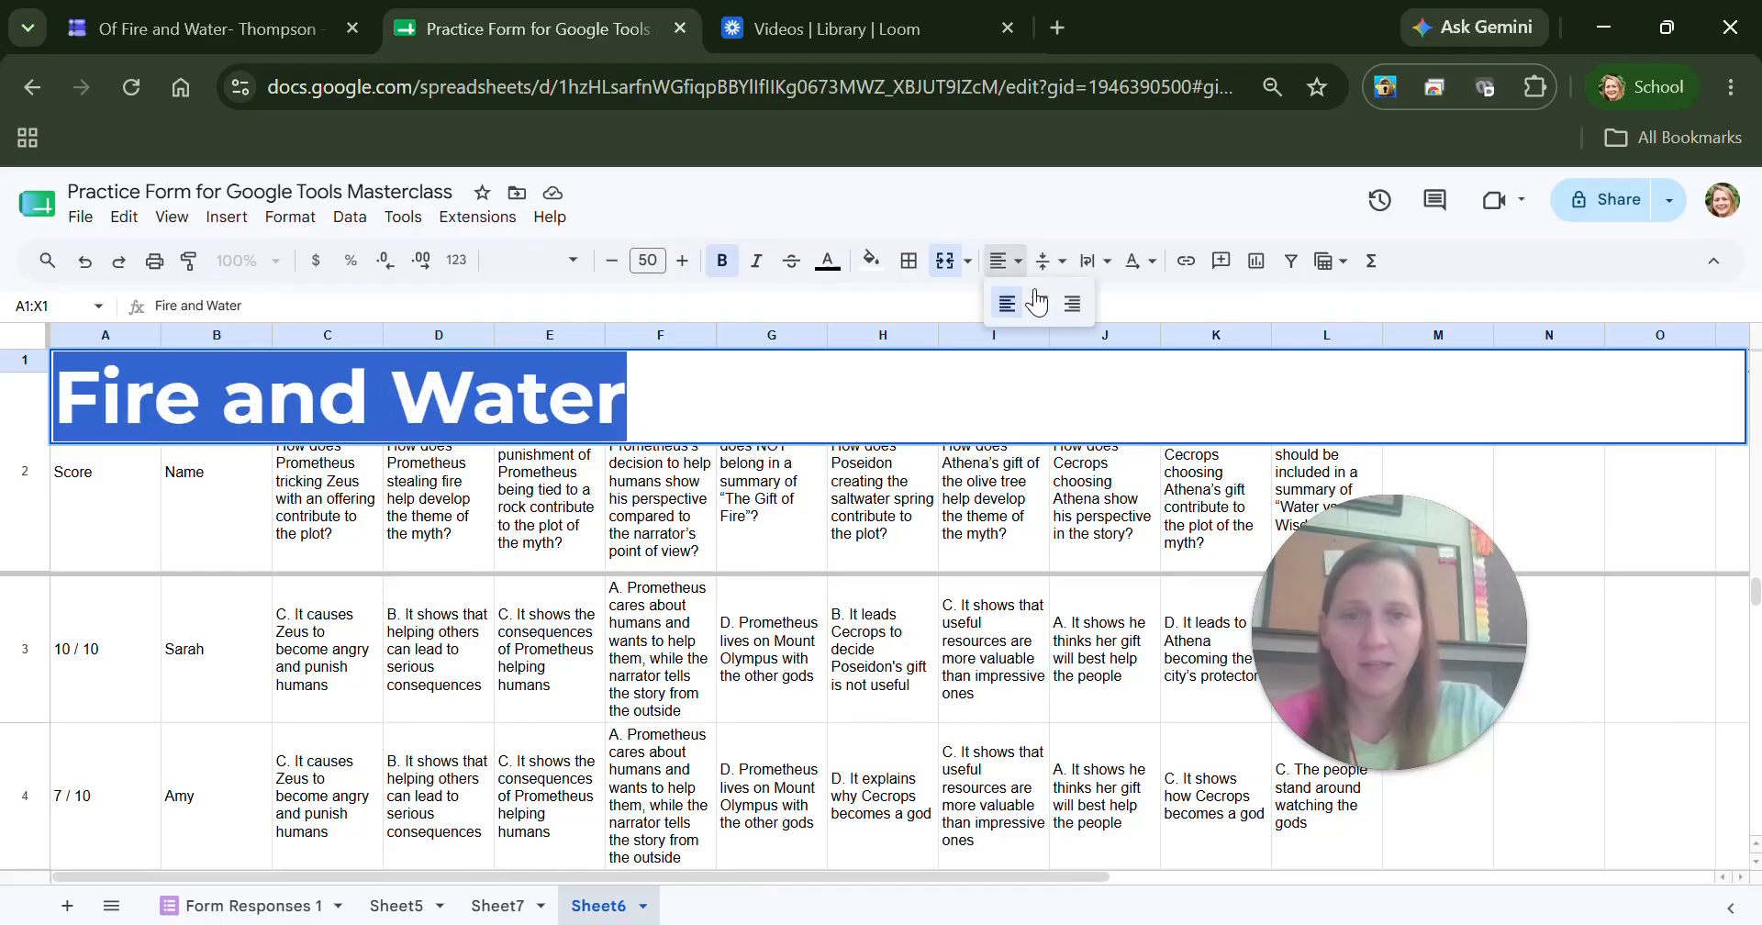
pyautogui.click(1040, 296)
pyautogui.click(967, 450)
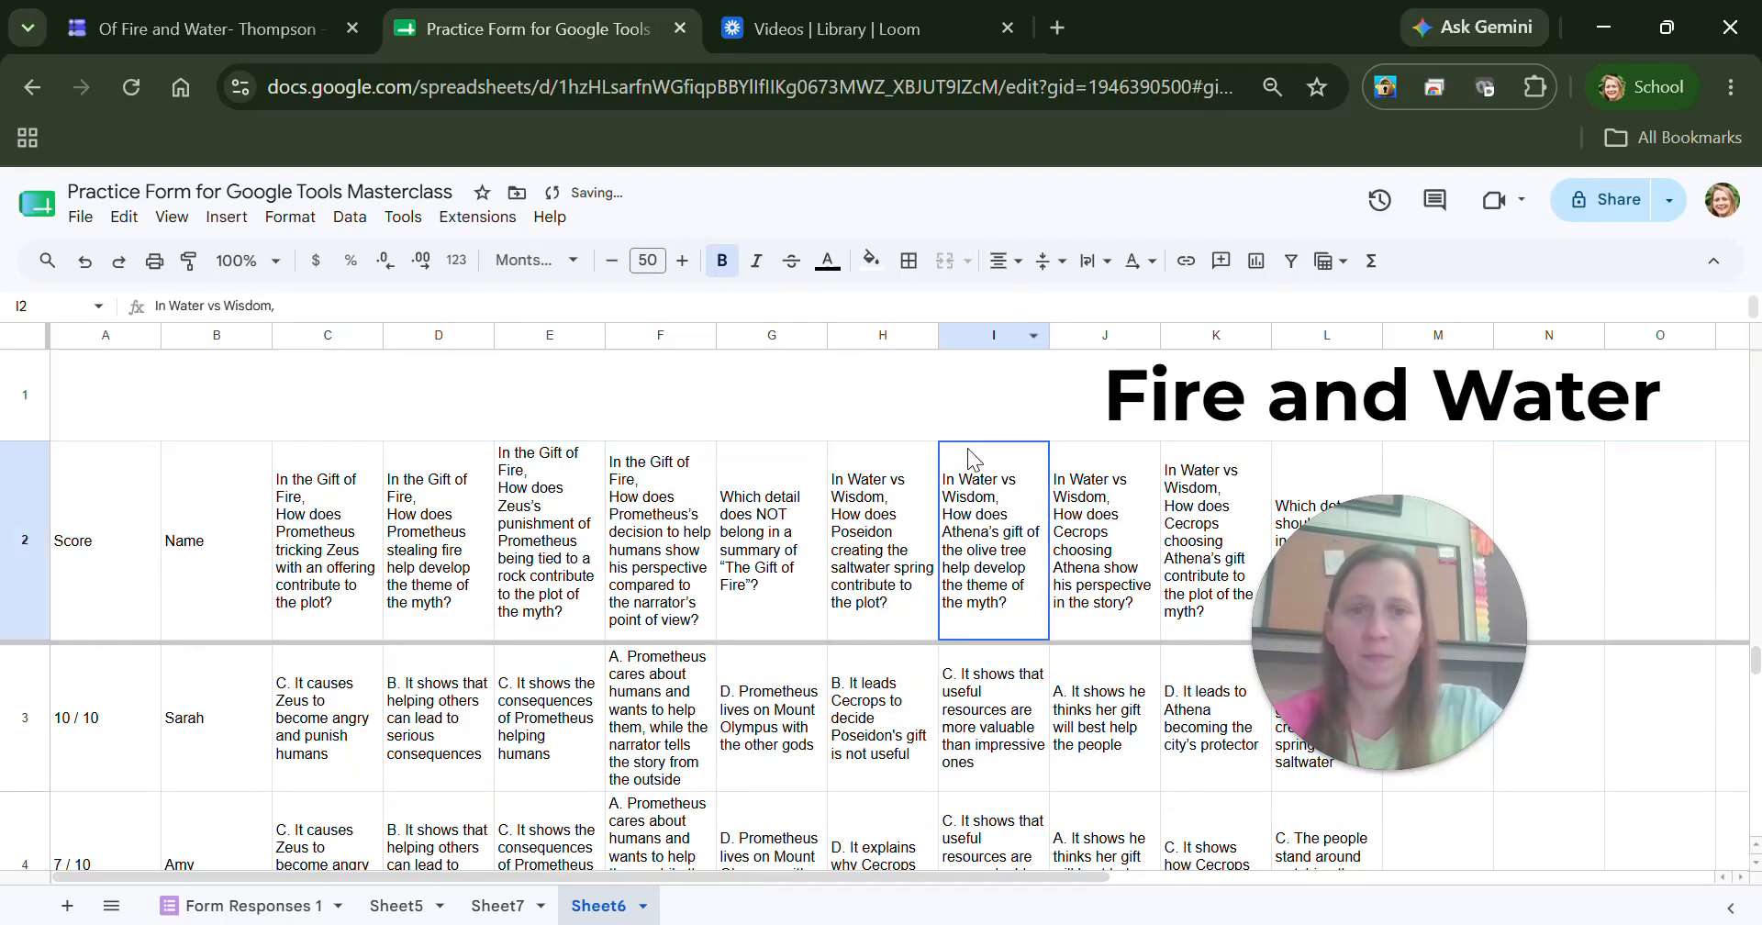
# Move across the question header row to the last column and back to check how far the sheet extends under the title.
pyautogui.press('Right')
pyautogui.press('Right')
pyautogui.press('Right')
pyautogui.press('Right')
pyautogui.press('Right')
pyautogui.press('Right')
pyautogui.press('Right')
pyautogui.press('Right')
pyautogui.press('Right')
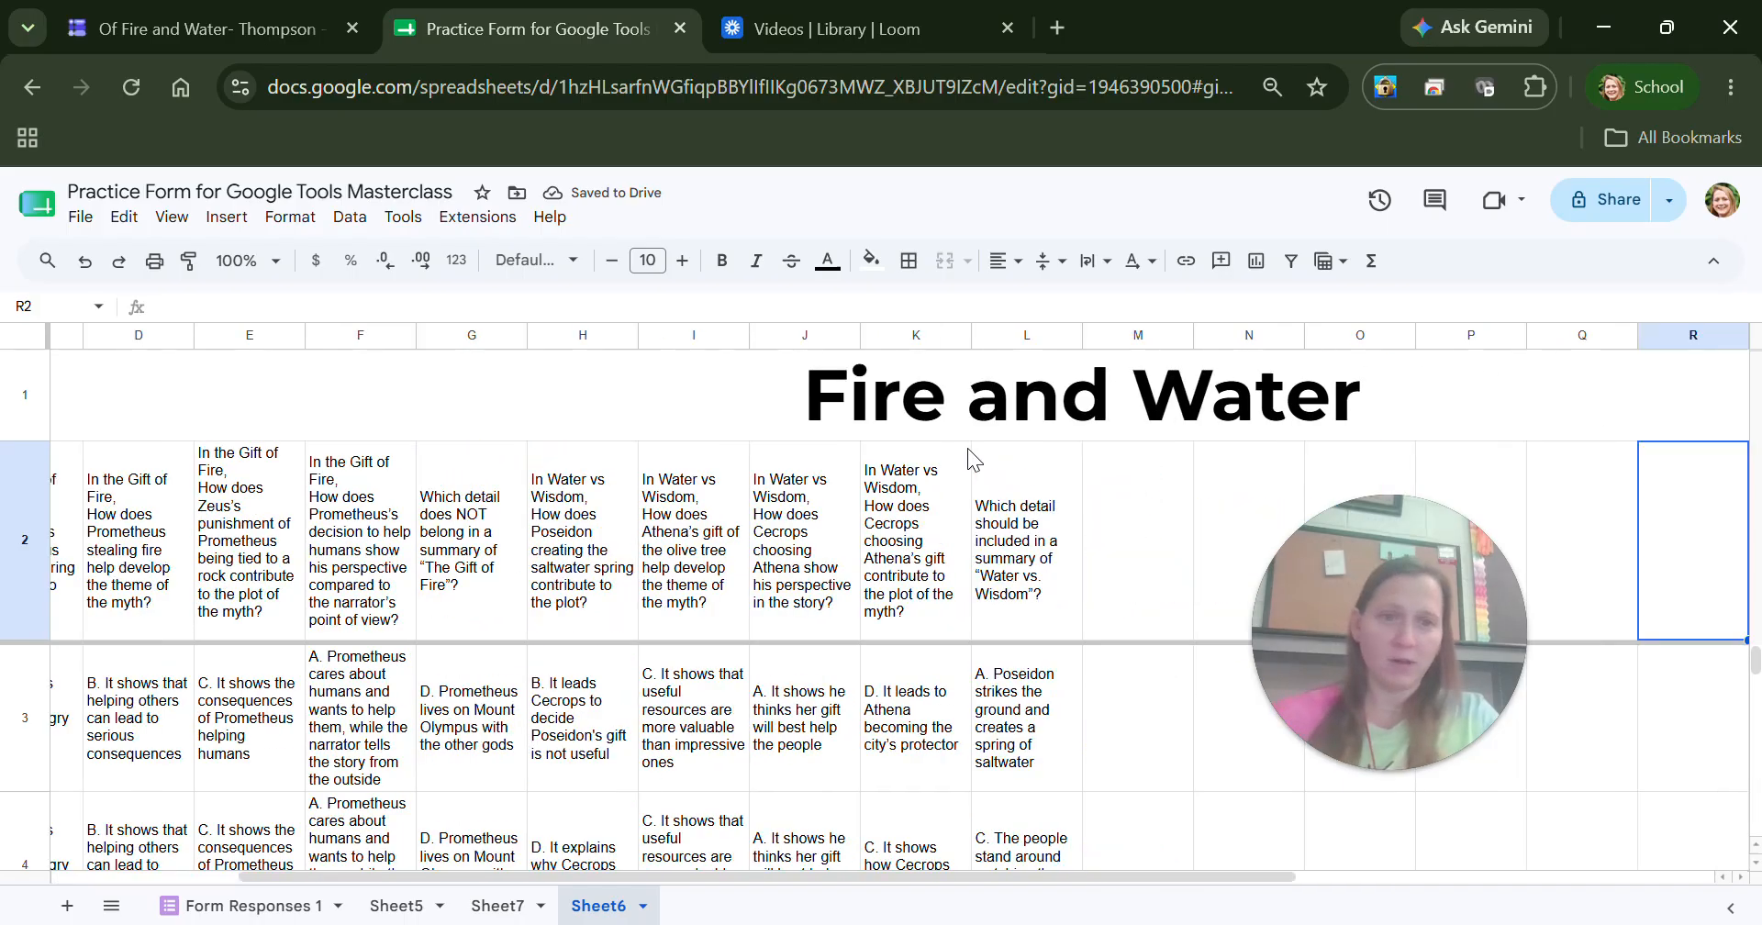
pyautogui.press('Right')
pyautogui.press('Right')
pyautogui.press('Right')
pyautogui.press('Left')
pyautogui.press('Left')
pyautogui.press('Left')
pyautogui.press('Left')
pyautogui.press('Left')
pyautogui.press('Left')
pyautogui.press('Left')
pyautogui.press('Left')
pyautogui.press('Left')
pyautogui.press('Left')
pyautogui.press('Left')
pyautogui.press('Left')
pyautogui.press('Left')
pyautogui.press('Left')
pyautogui.press('Left')
pyautogui.press('Left')
pyautogui.press('Left')
pyautogui.press('Left')
pyautogui.press('Left')
pyautogui.press('Left')
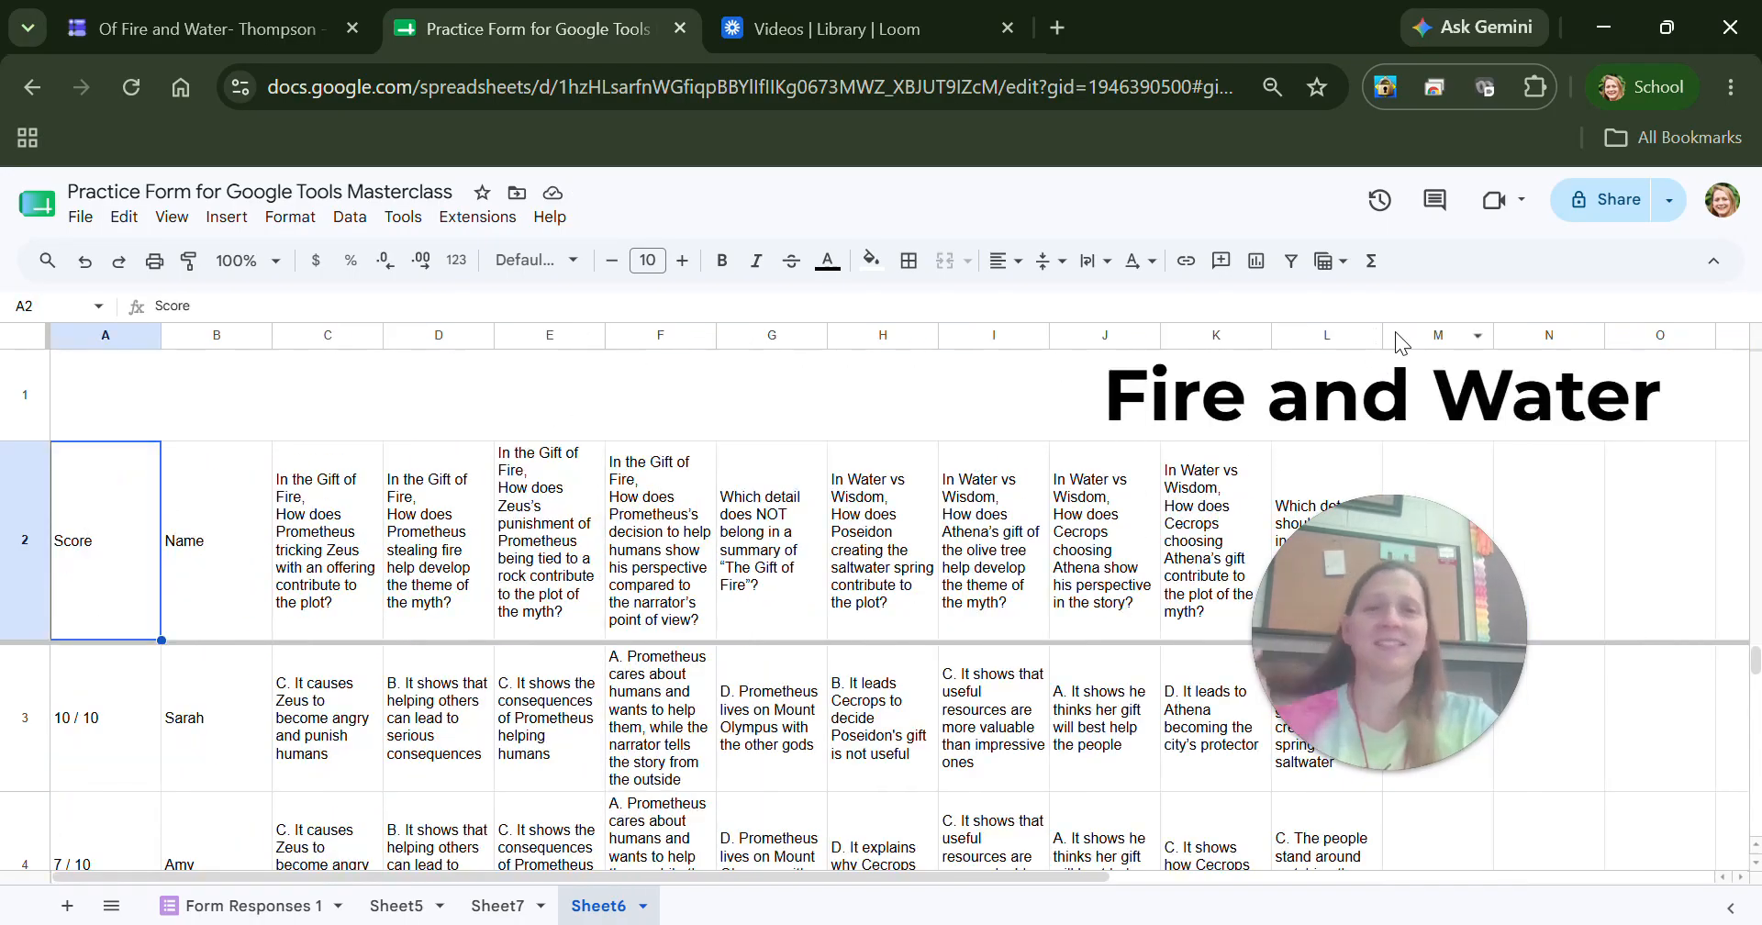
# Delete the empty columns M to X after the last question column.
pyautogui.click(1321, 329)
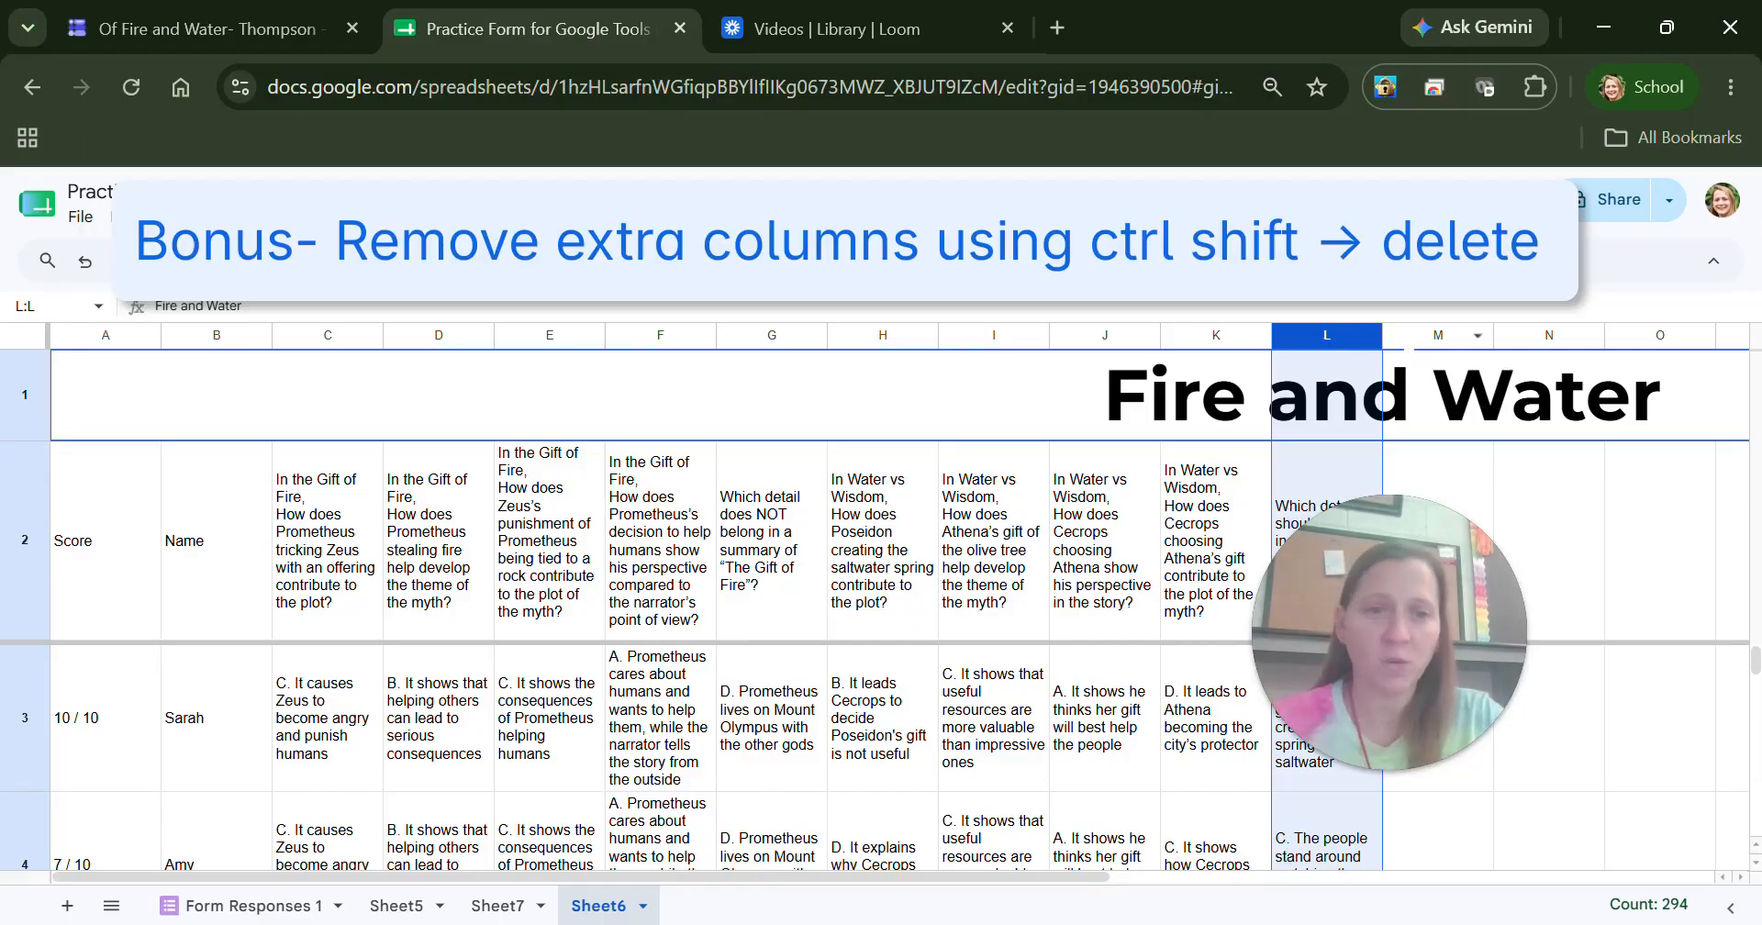
pyautogui.click(1408, 337)
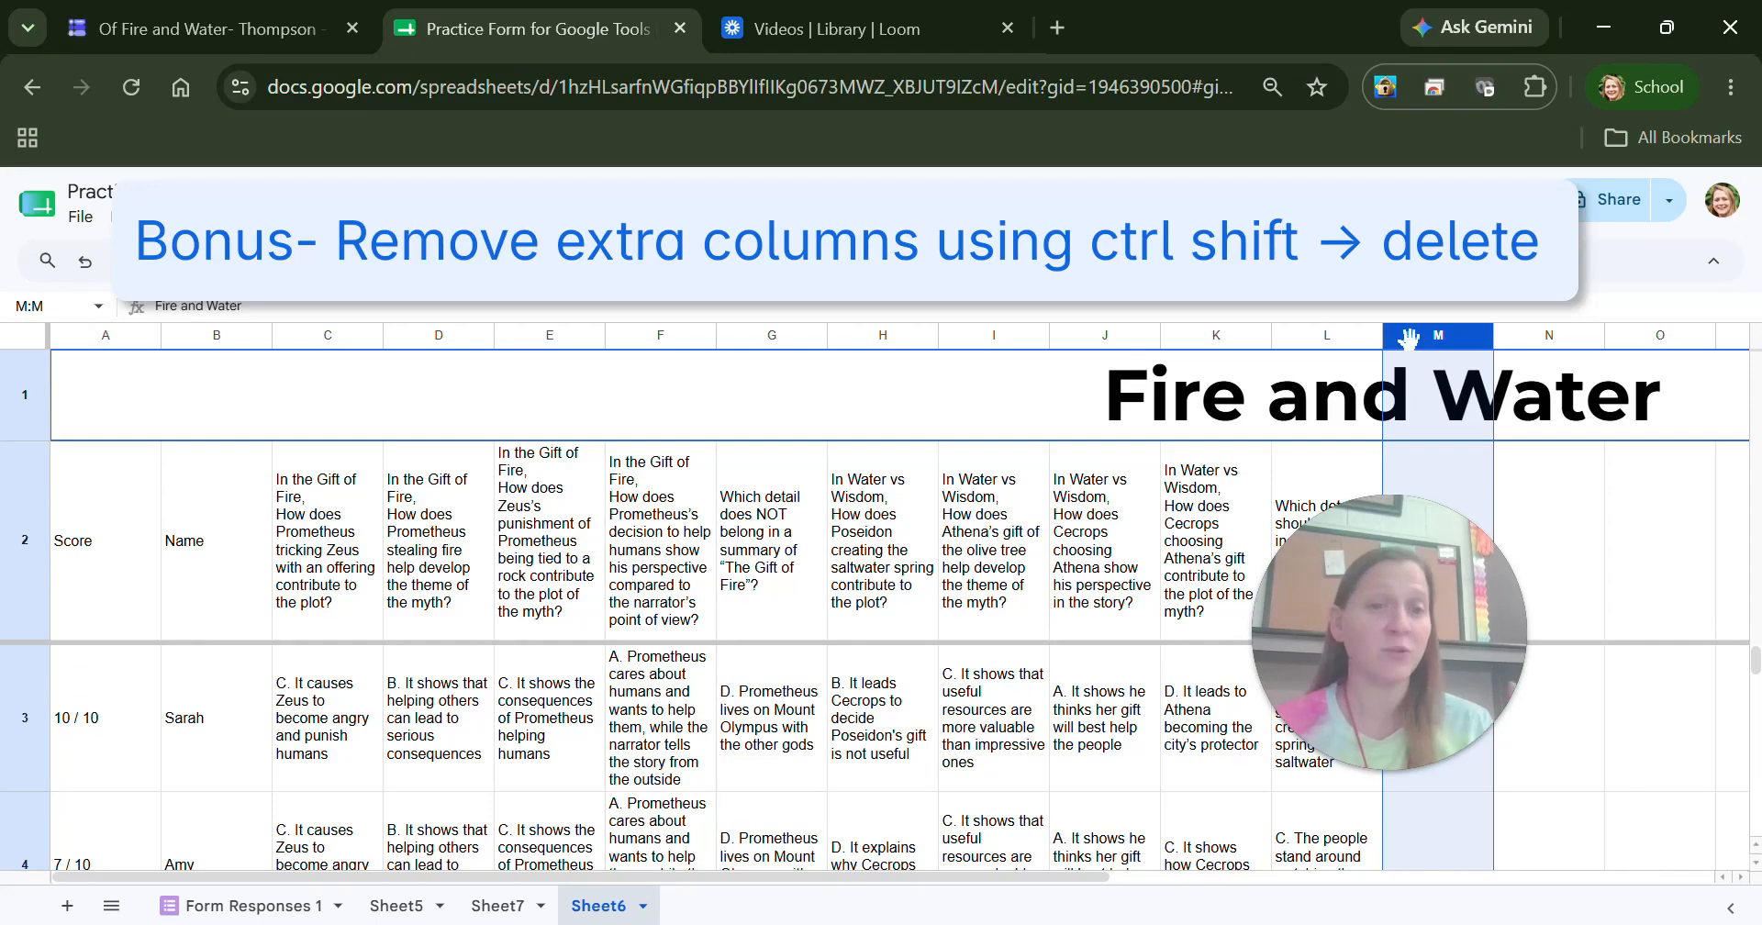
pyautogui.hotkey('ctrl', 'shift', 'Right')
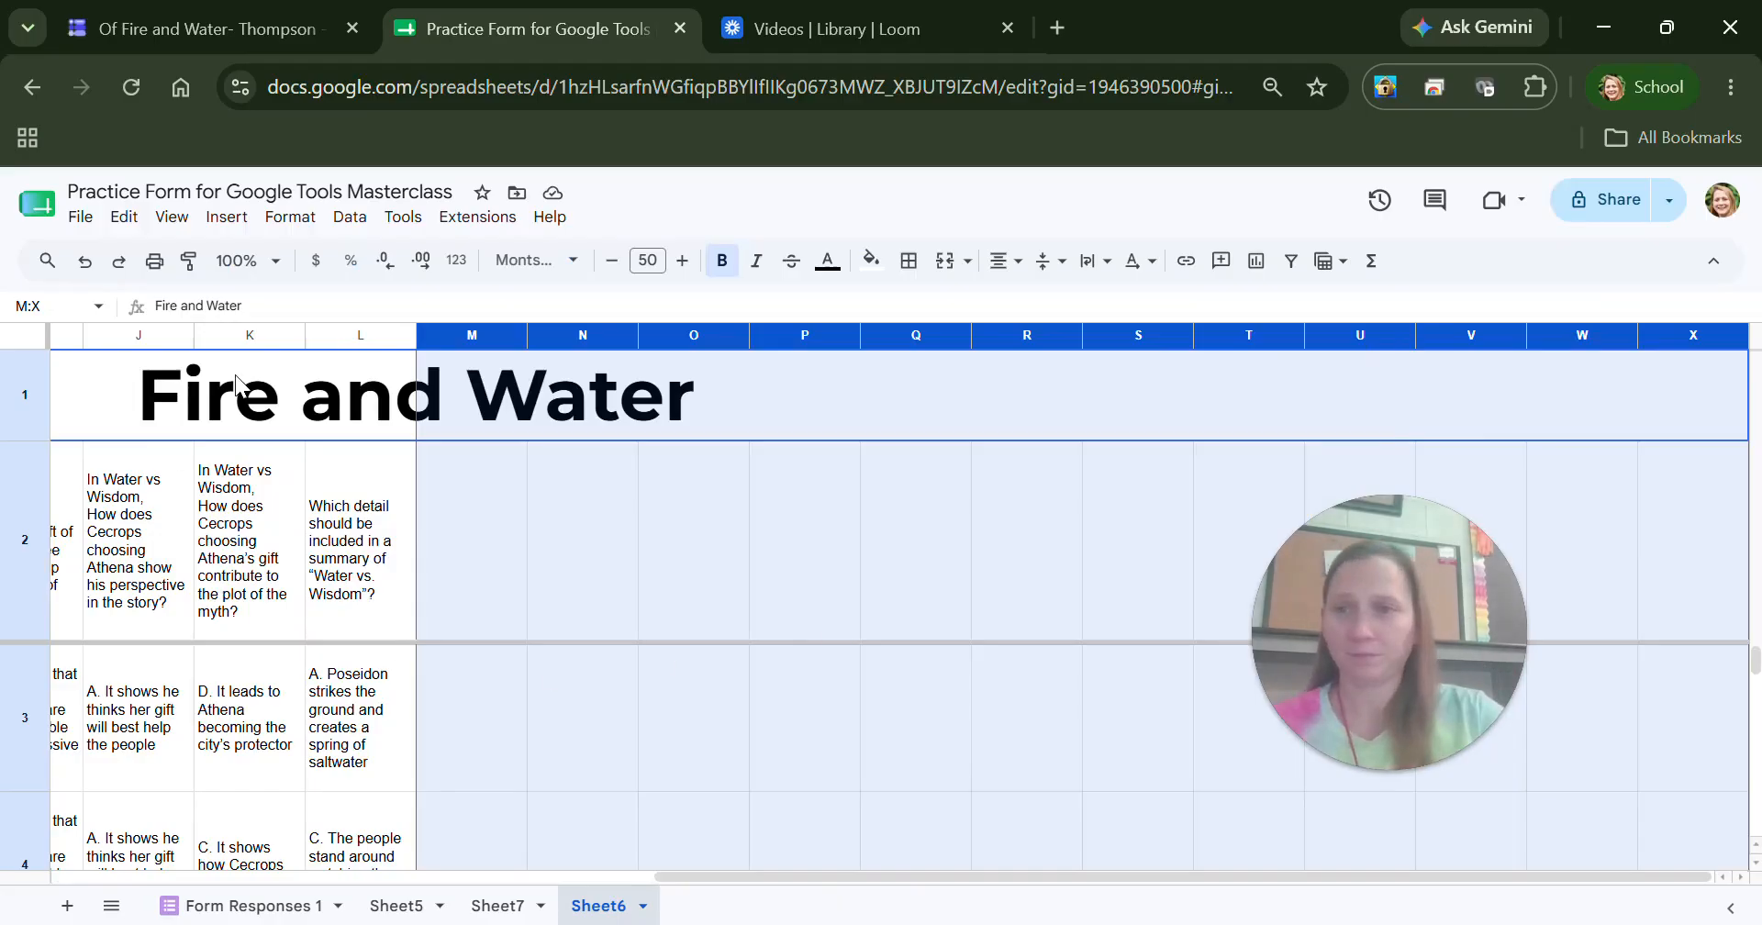
pyautogui.click(123, 221)
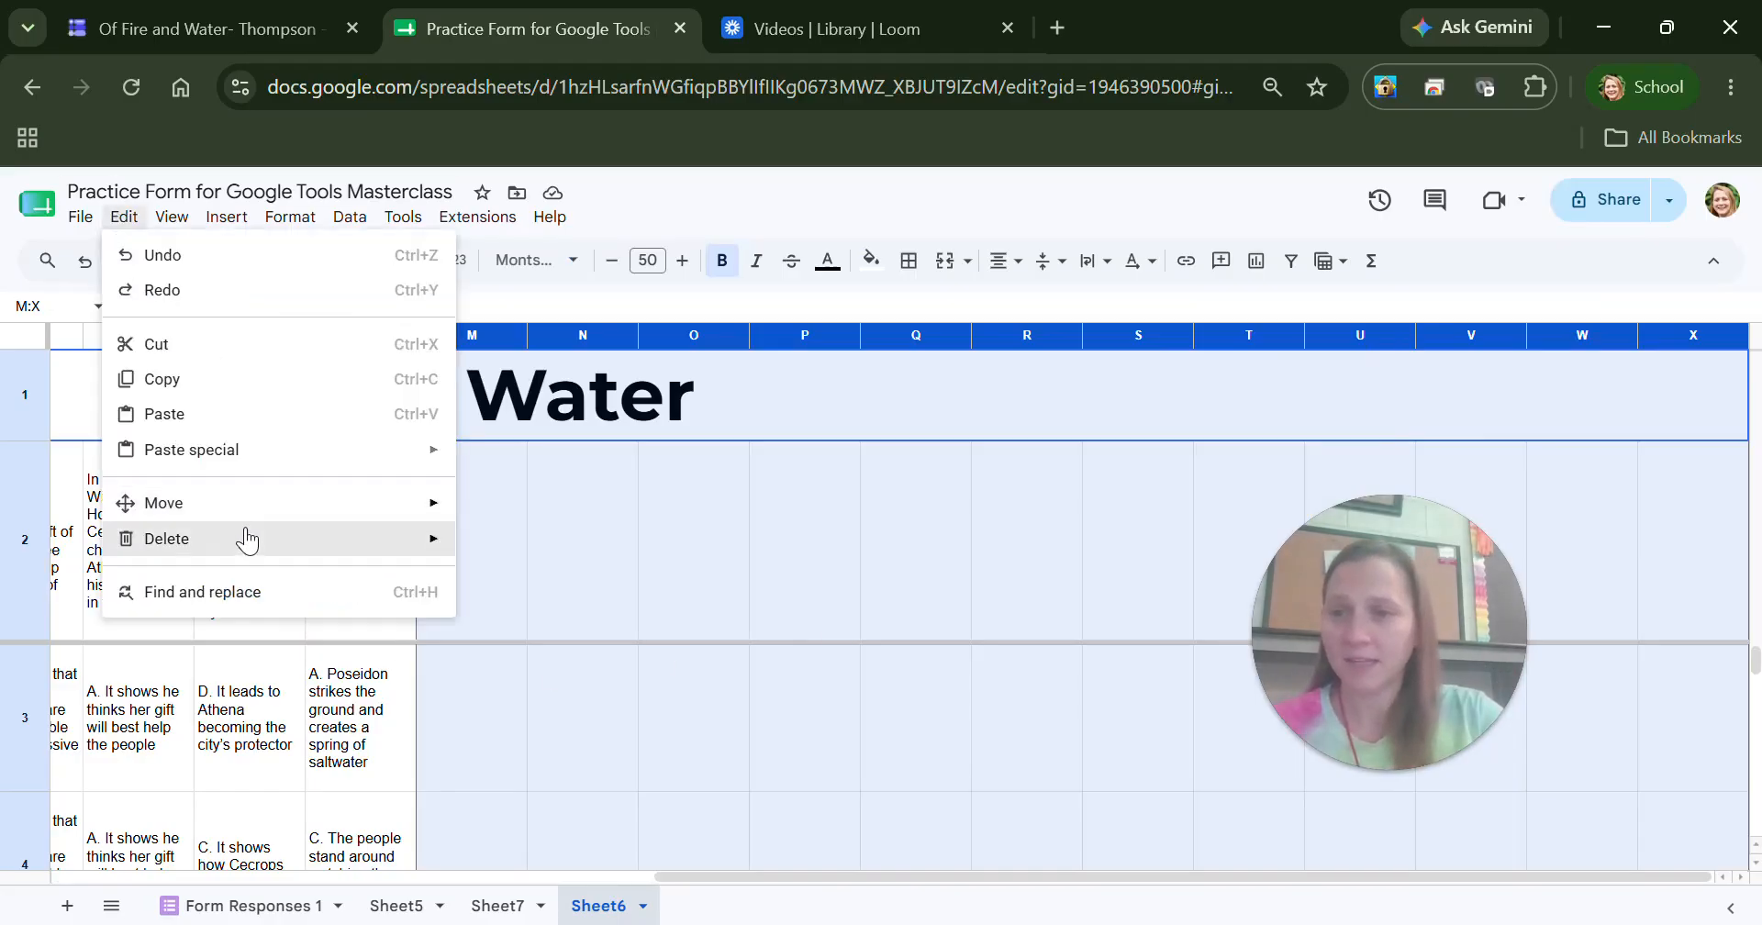
pyautogui.moveTo(244, 538)
pyautogui.click(532, 581)
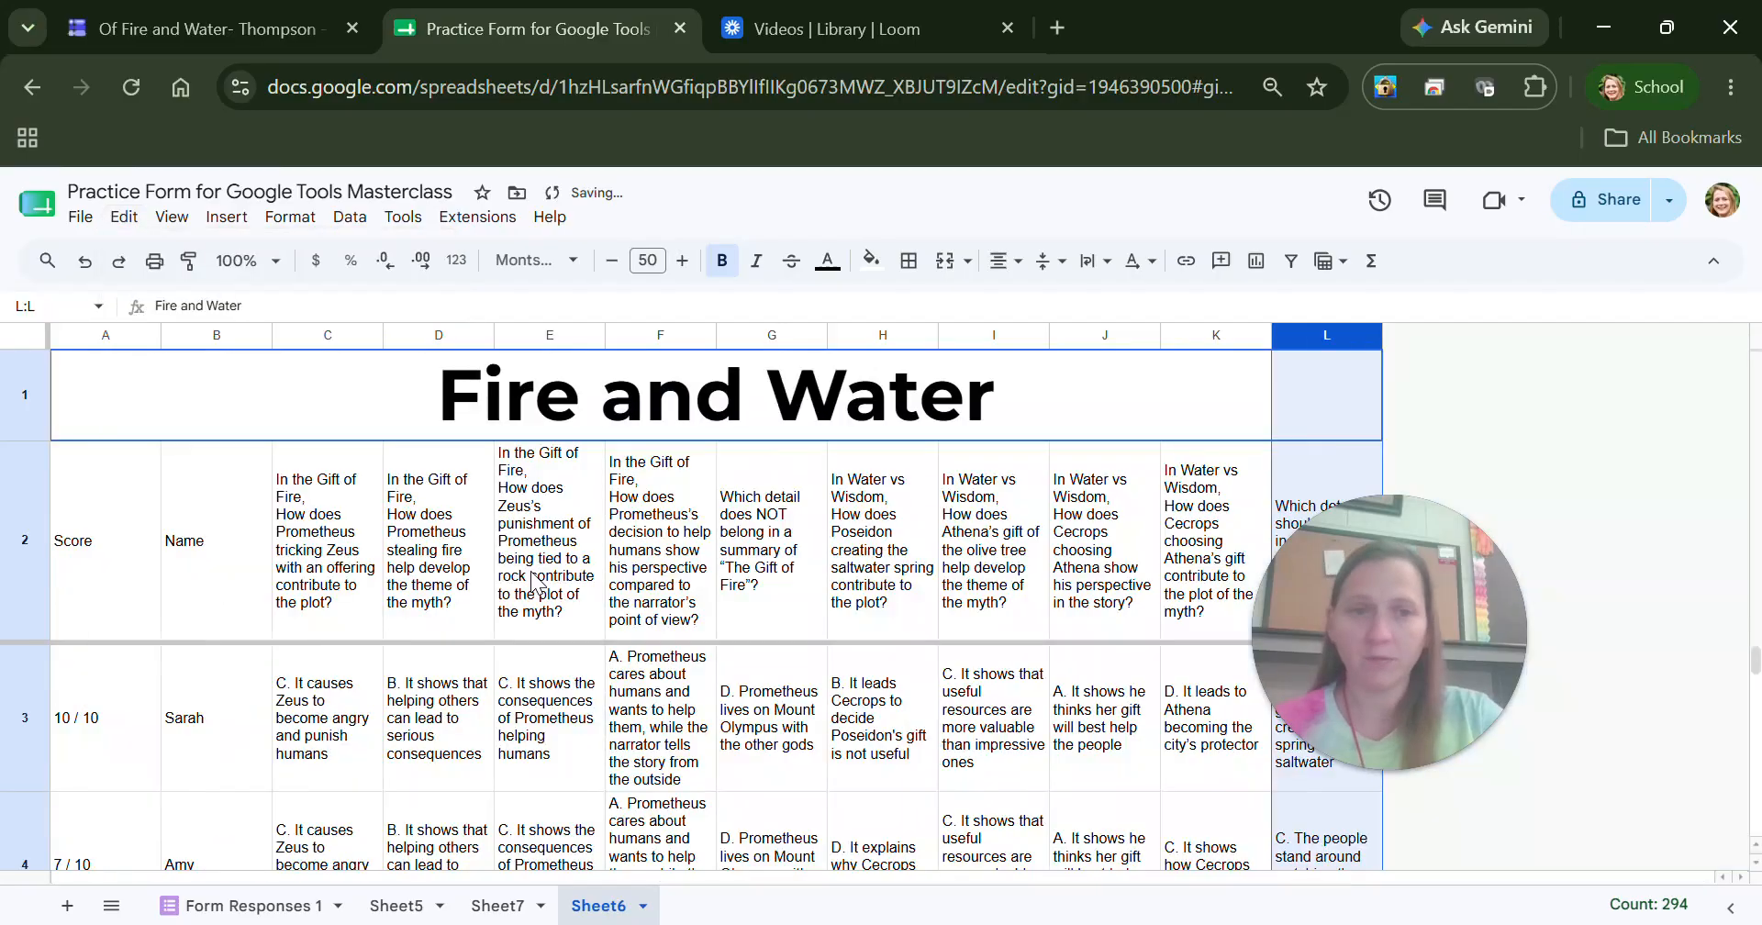
# Delete rows 44 to 1001, everything below the first block of student responses.
pyautogui.click(246, 811)
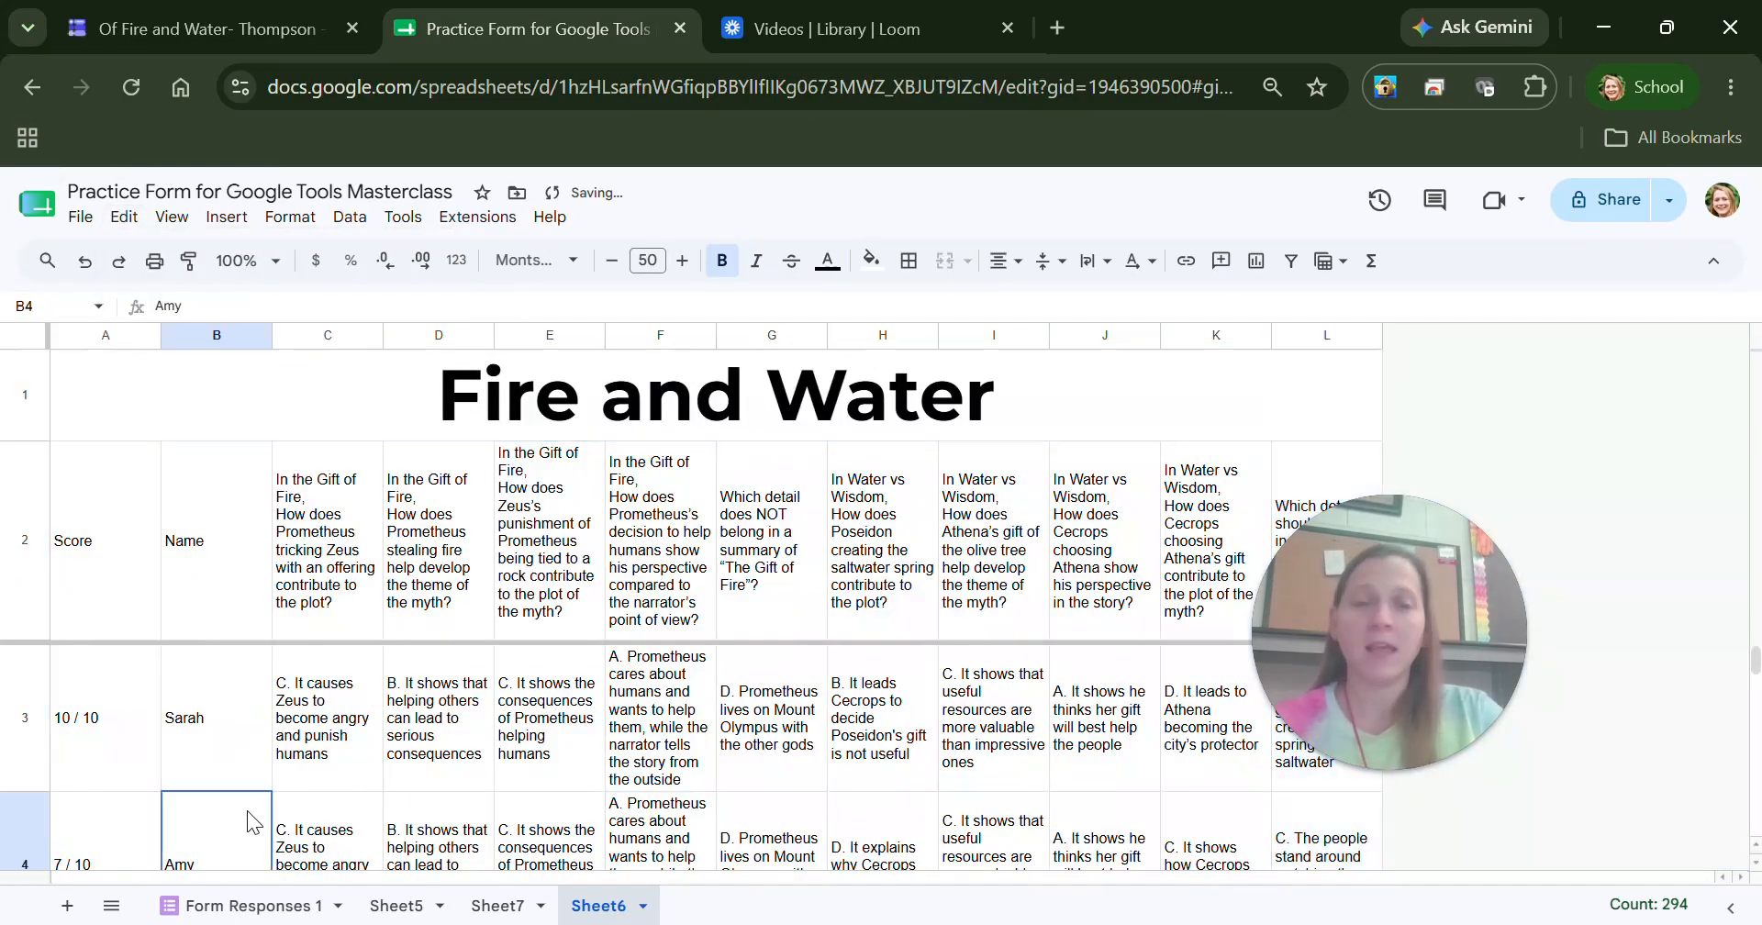
pyautogui.press('Down')
pyautogui.press('Down')
pyautogui.press('Down')
pyautogui.press('Down')
pyautogui.press('Down')
pyautogui.press('Down')
pyautogui.press('Down')
pyautogui.press('Down')
pyautogui.press('Down')
pyautogui.press('Down')
pyautogui.press('Down')
pyautogui.press('Down')
pyautogui.press('Down')
pyautogui.press('Down')
pyautogui.press('Down')
pyautogui.press('Down')
pyautogui.press('Down')
pyautogui.press('Down')
pyautogui.press('Down')
pyautogui.press('Down')
pyautogui.press('Down')
pyautogui.press('Down')
pyautogui.press('Down')
pyautogui.press('Down')
pyautogui.press('Down')
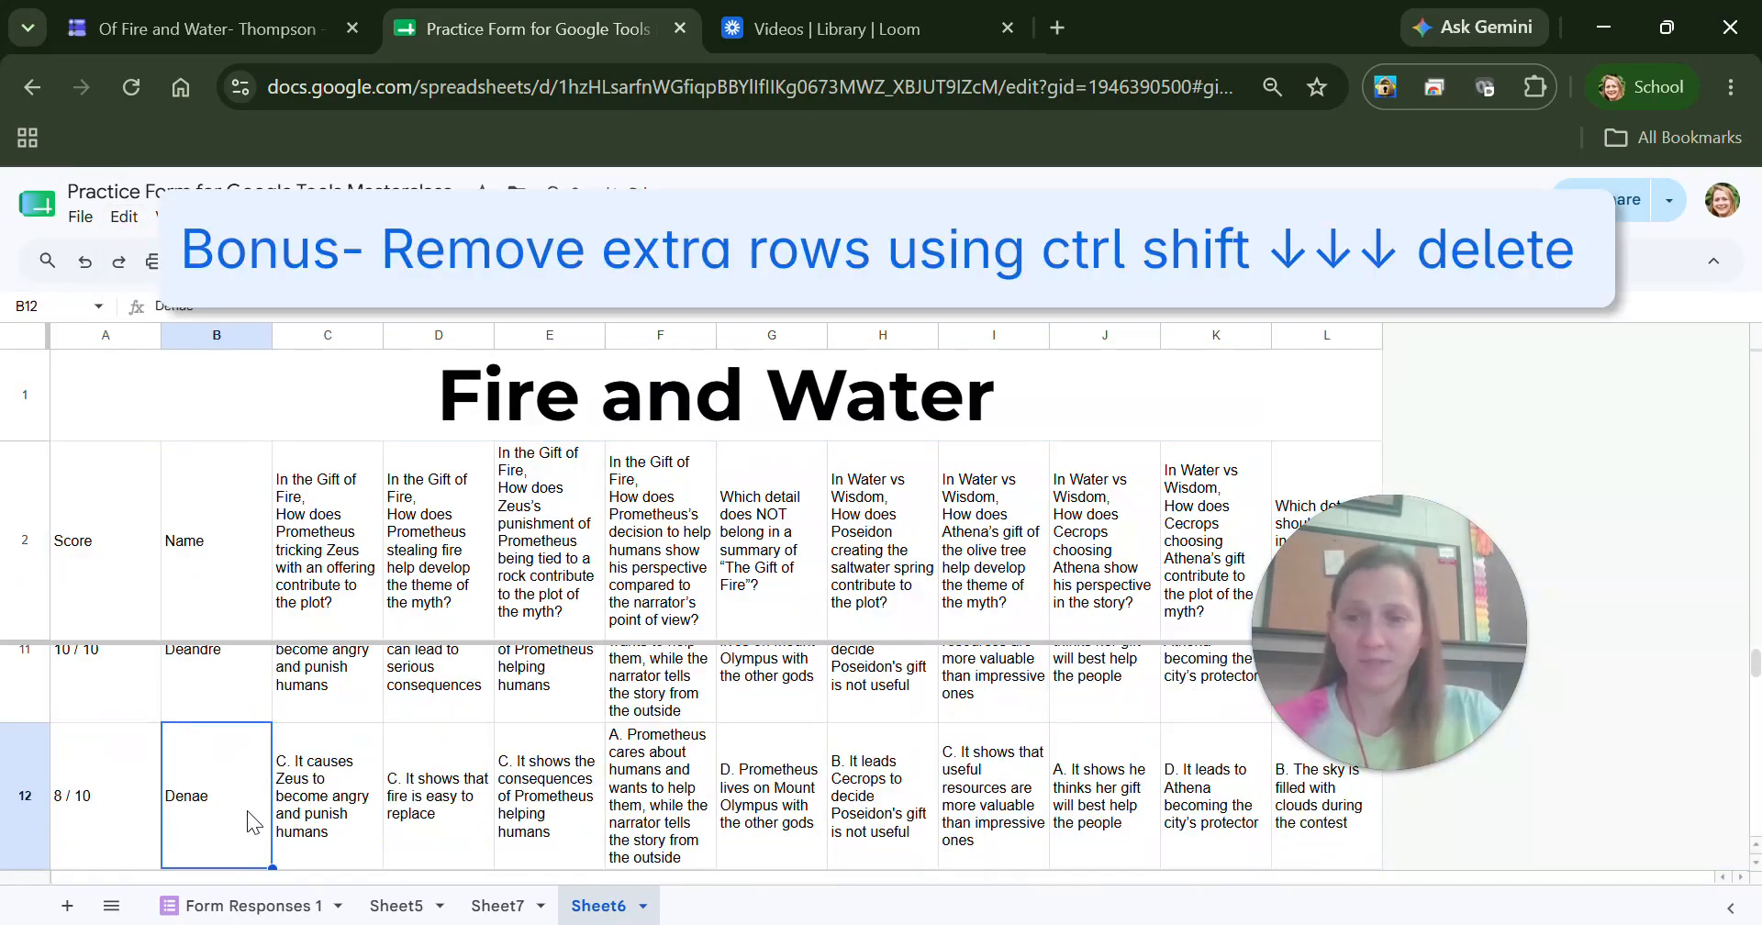
pyautogui.press('Down')
pyautogui.press('Down')
pyautogui.press('Down')
pyautogui.press('Down')
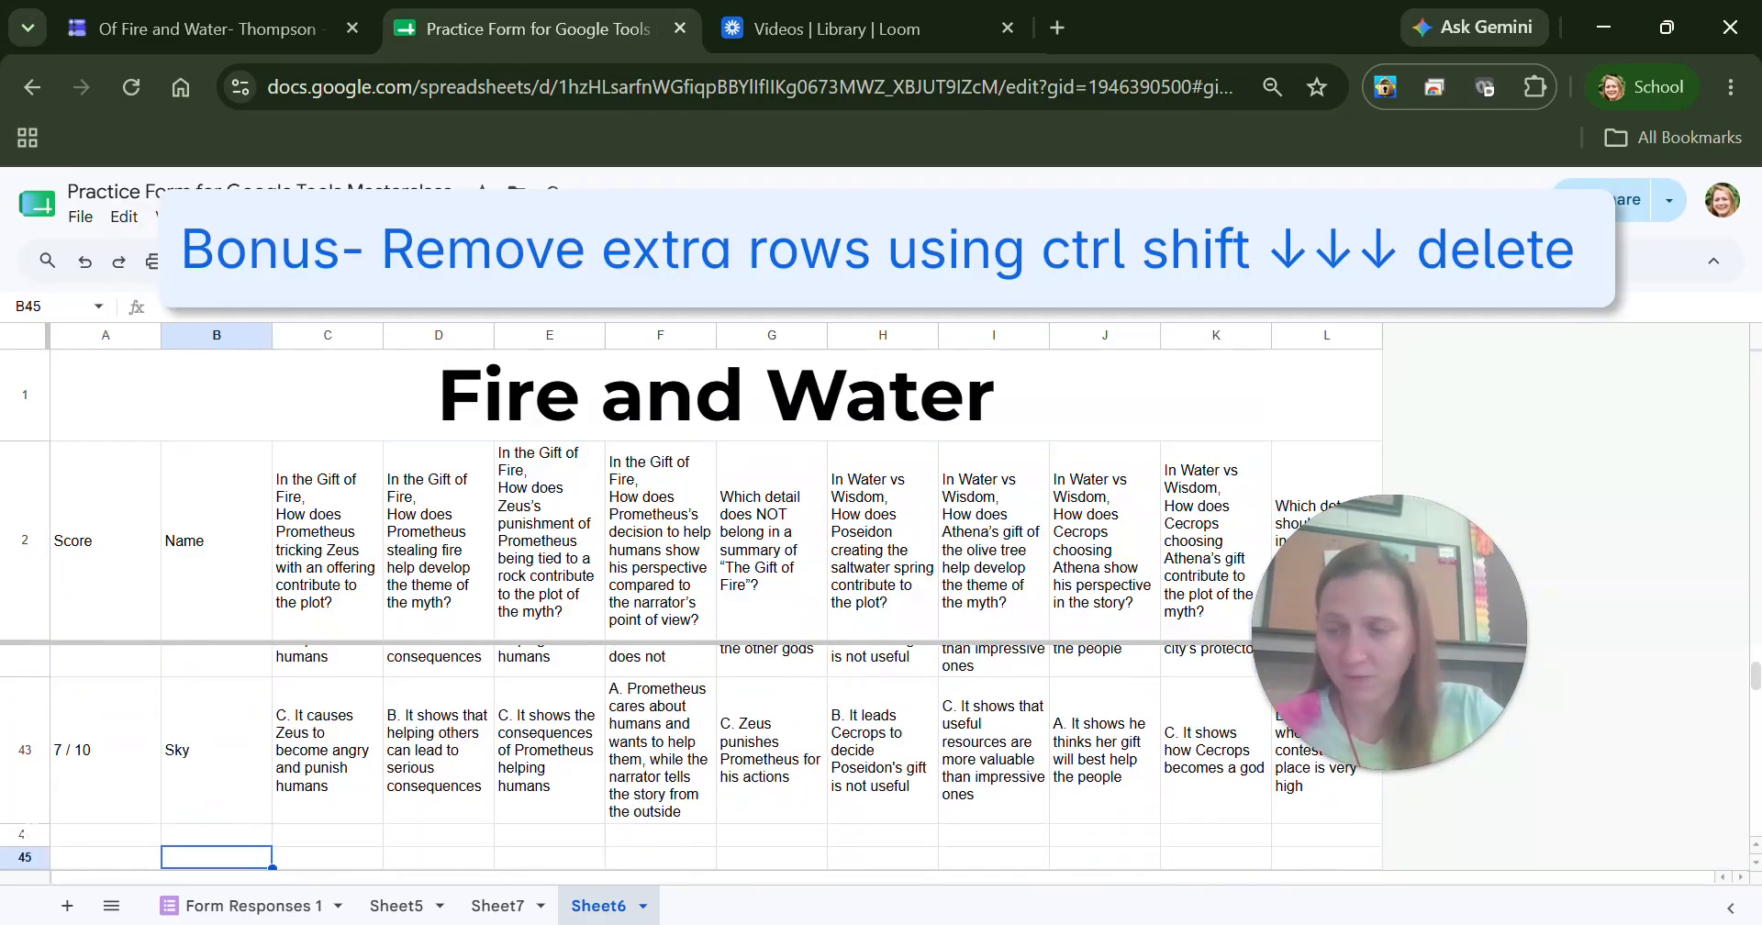
pyautogui.click(28, 833)
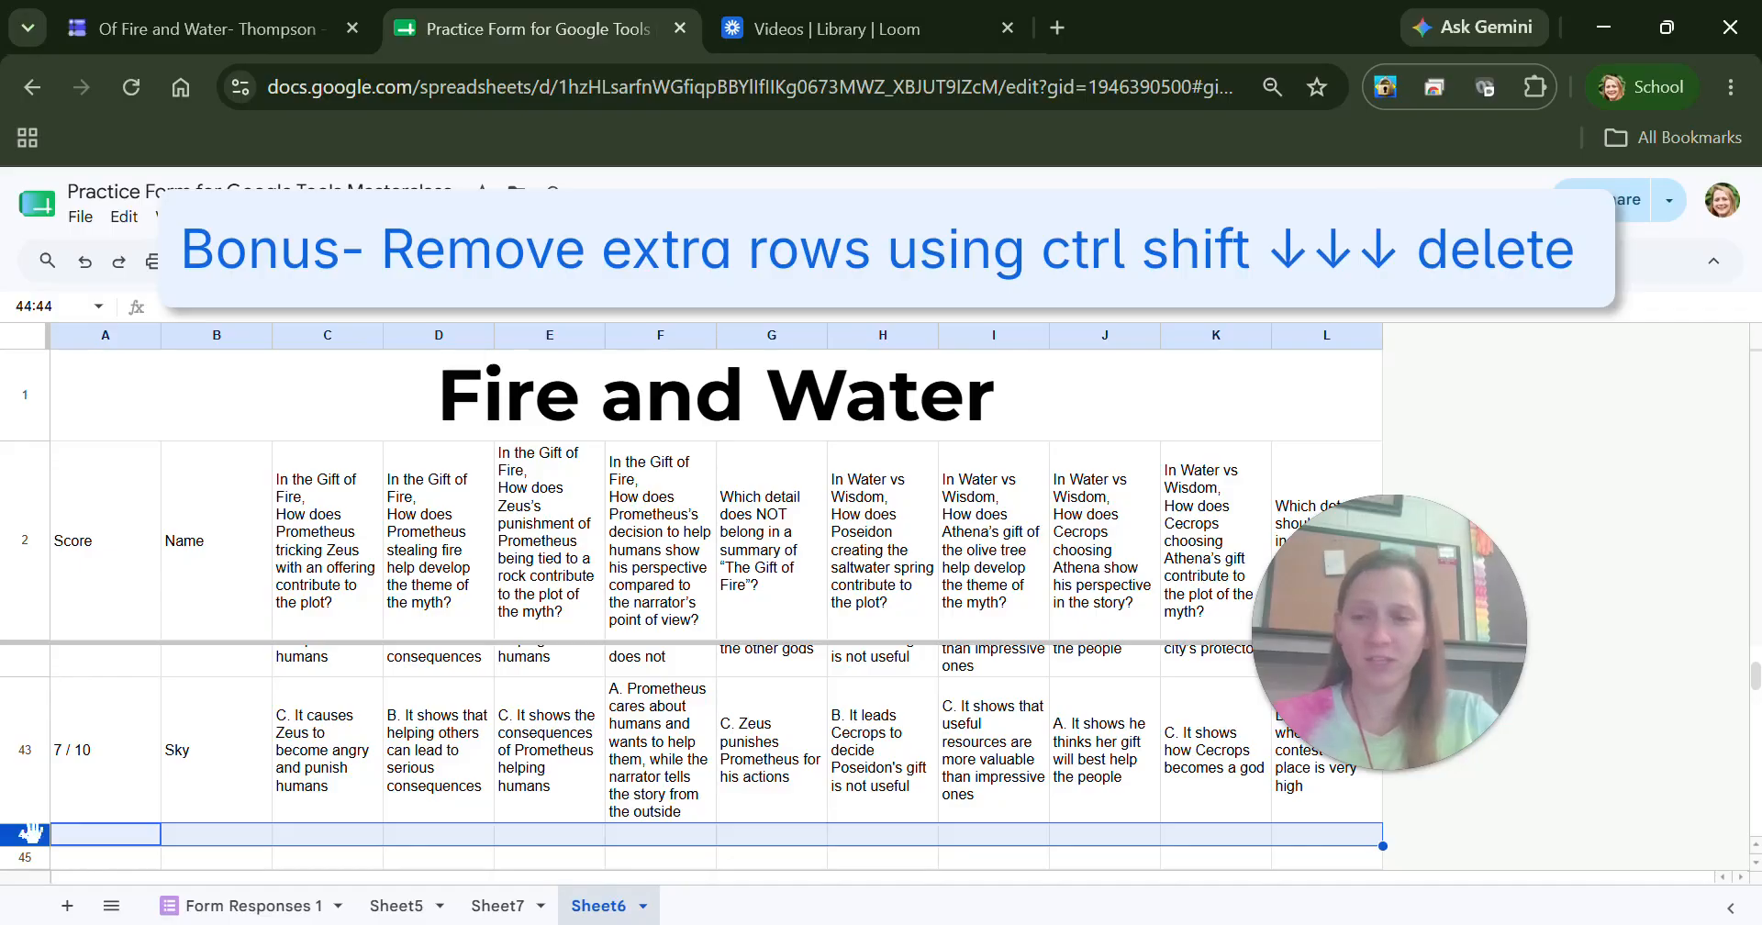
pyautogui.hotkey('ctrl', 'shift', 'Down')
pyautogui.hotkey('ctrl', 'shift', 'Down')
pyautogui.hotkey('ctrl', 'shift', 'Down')
pyautogui.hotkey('ctrl', 'shift', 'Down')
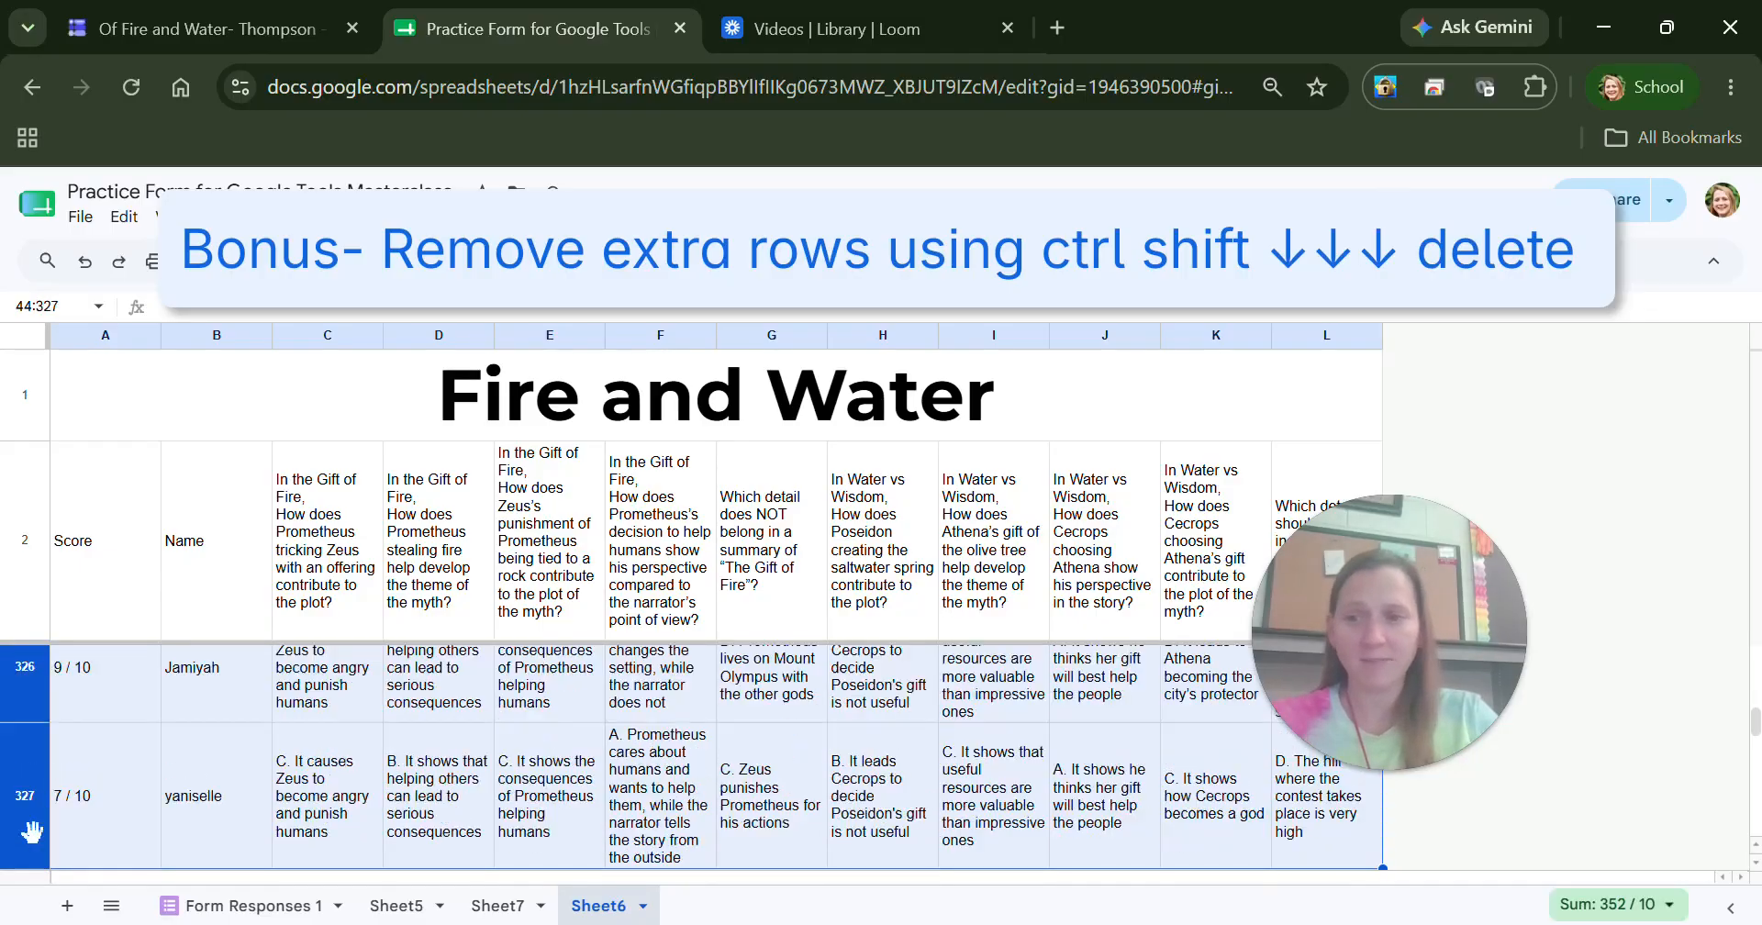
pyautogui.hotkey('ctrl', 'shift', 'Down')
pyautogui.hotkey('ctrl', 'shift', 'Down')
pyautogui.hotkey('ctrl', 'shift', 'Down')
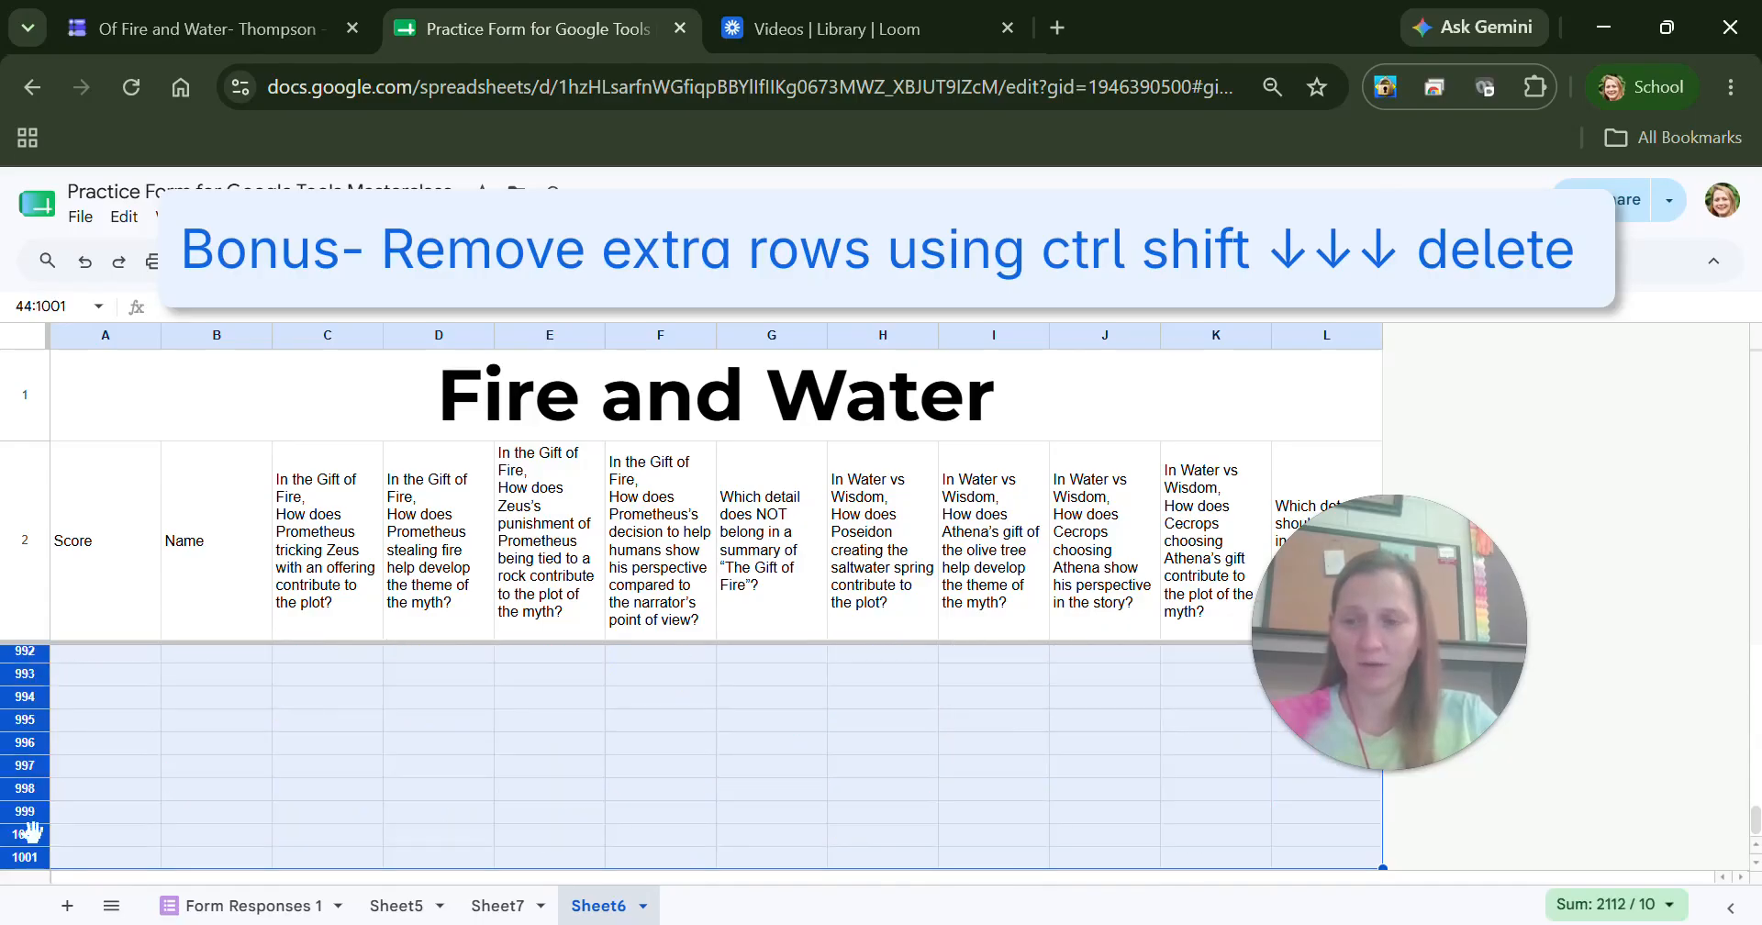
pyautogui.scroll(-1, 33, 832)
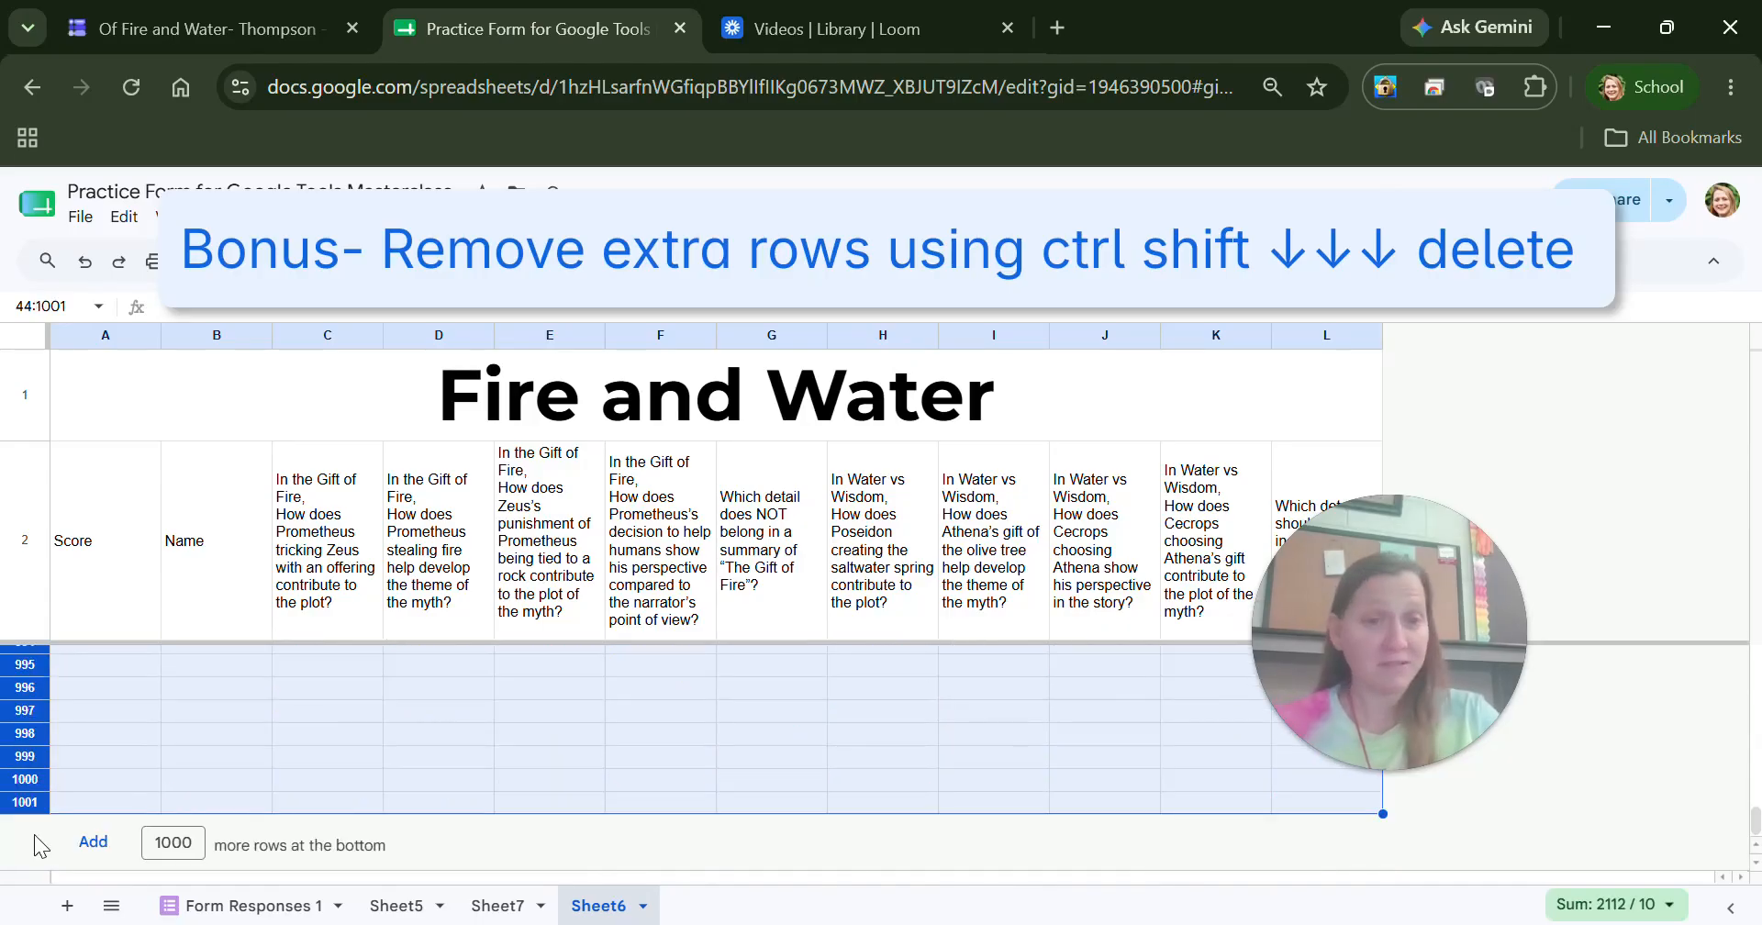
pyautogui.click(122, 218)
pyautogui.moveTo(230, 537)
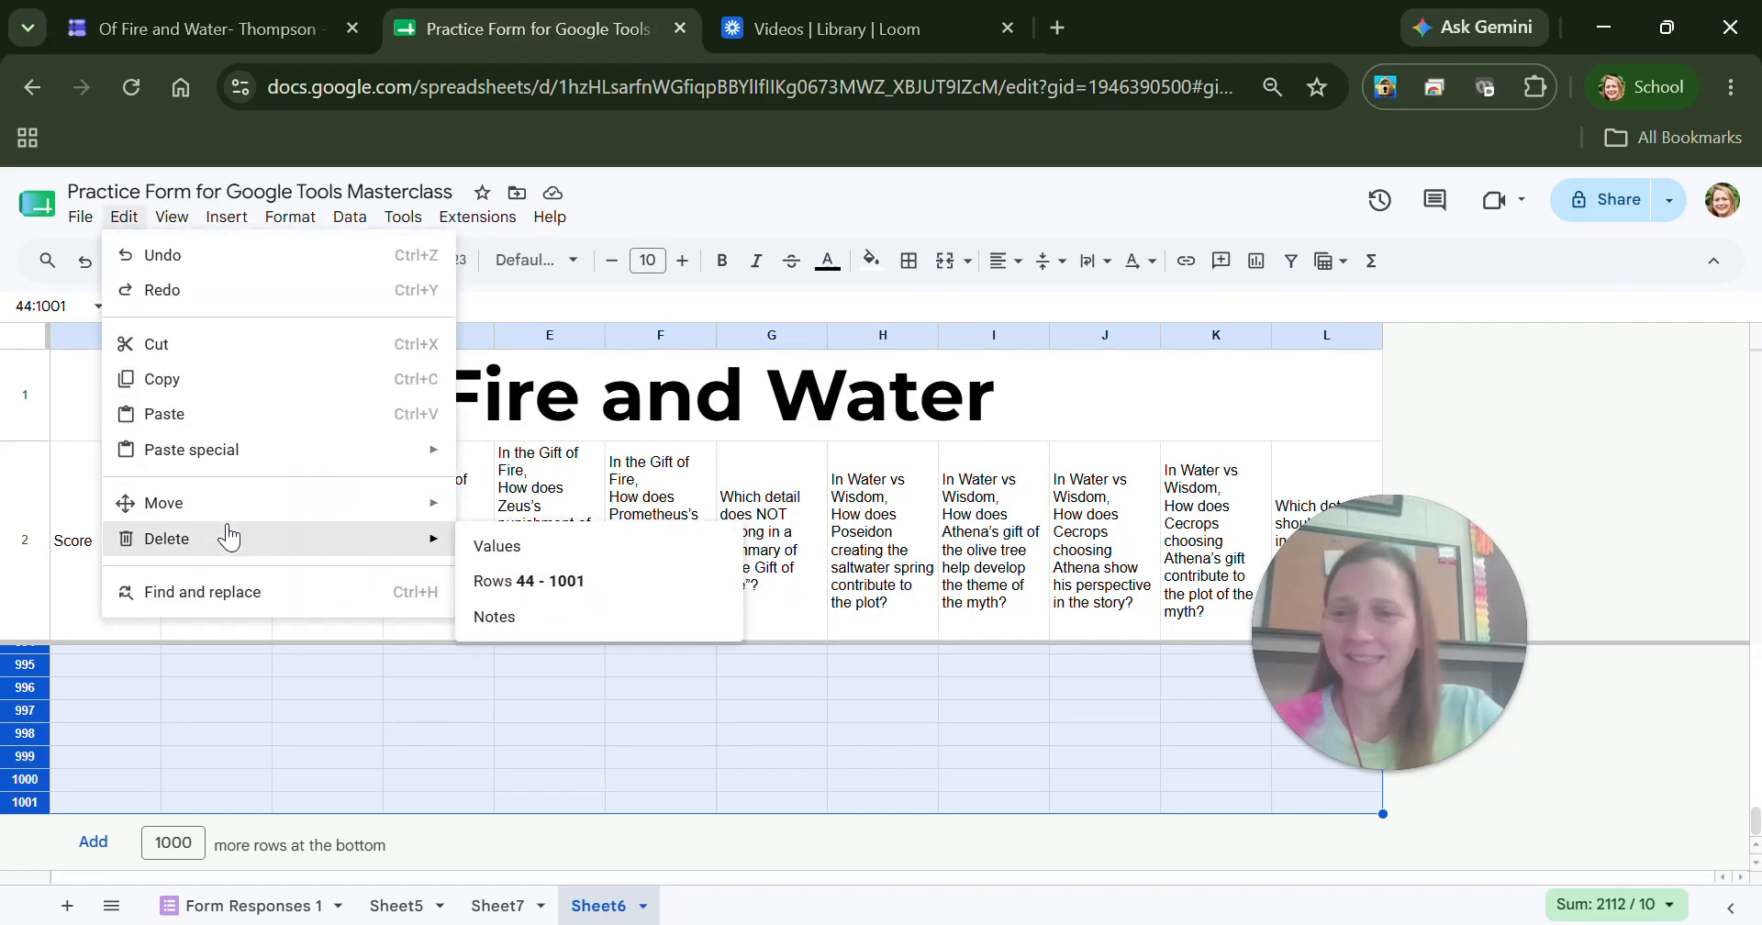
pyautogui.click(500, 584)
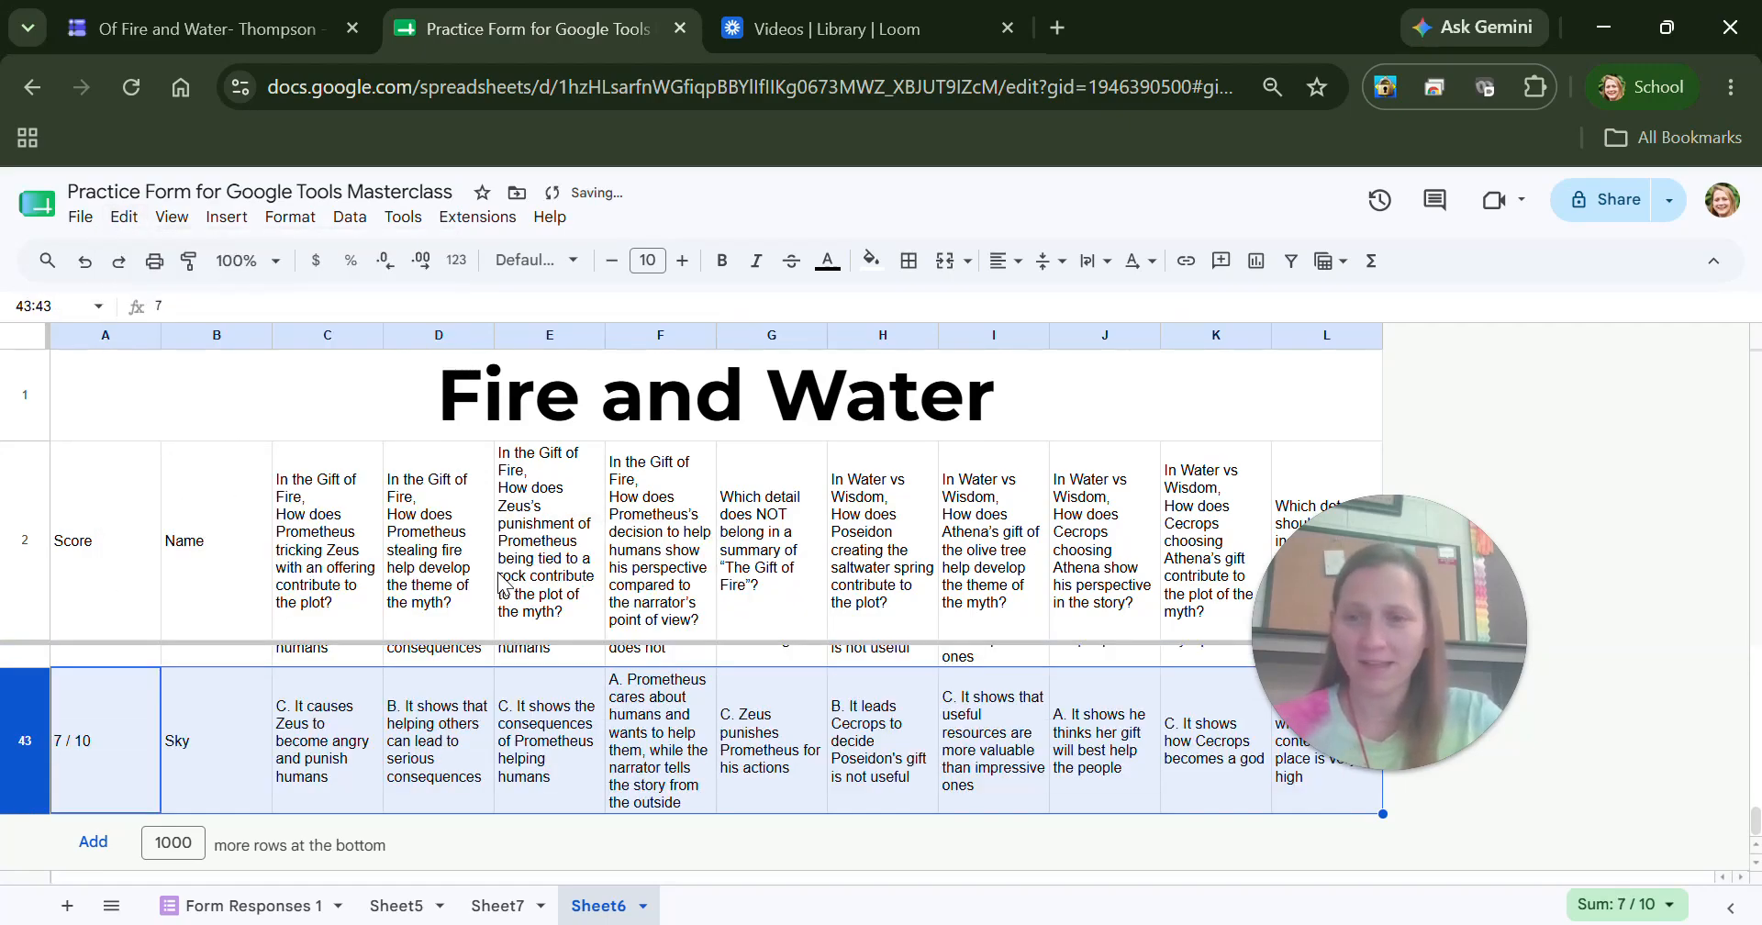
# Move up through the remaining response rows towards the header to review the trimmed sheet.
pyautogui.click(328, 732)
pyautogui.press('Up')
pyautogui.press('Up')
pyautogui.press('Up')
pyautogui.press('Up')
pyautogui.press('Up')
pyautogui.press('Up')
pyautogui.press('Up')
pyautogui.press('Up')
pyautogui.press('Up')
pyautogui.press('Up')
pyautogui.press('Up')
pyautogui.press('Up')
pyautogui.press('Up')
pyautogui.press('Up')
pyautogui.press('Up')
pyautogui.press('Up')
pyautogui.press('Up')
pyautogui.press('Up')
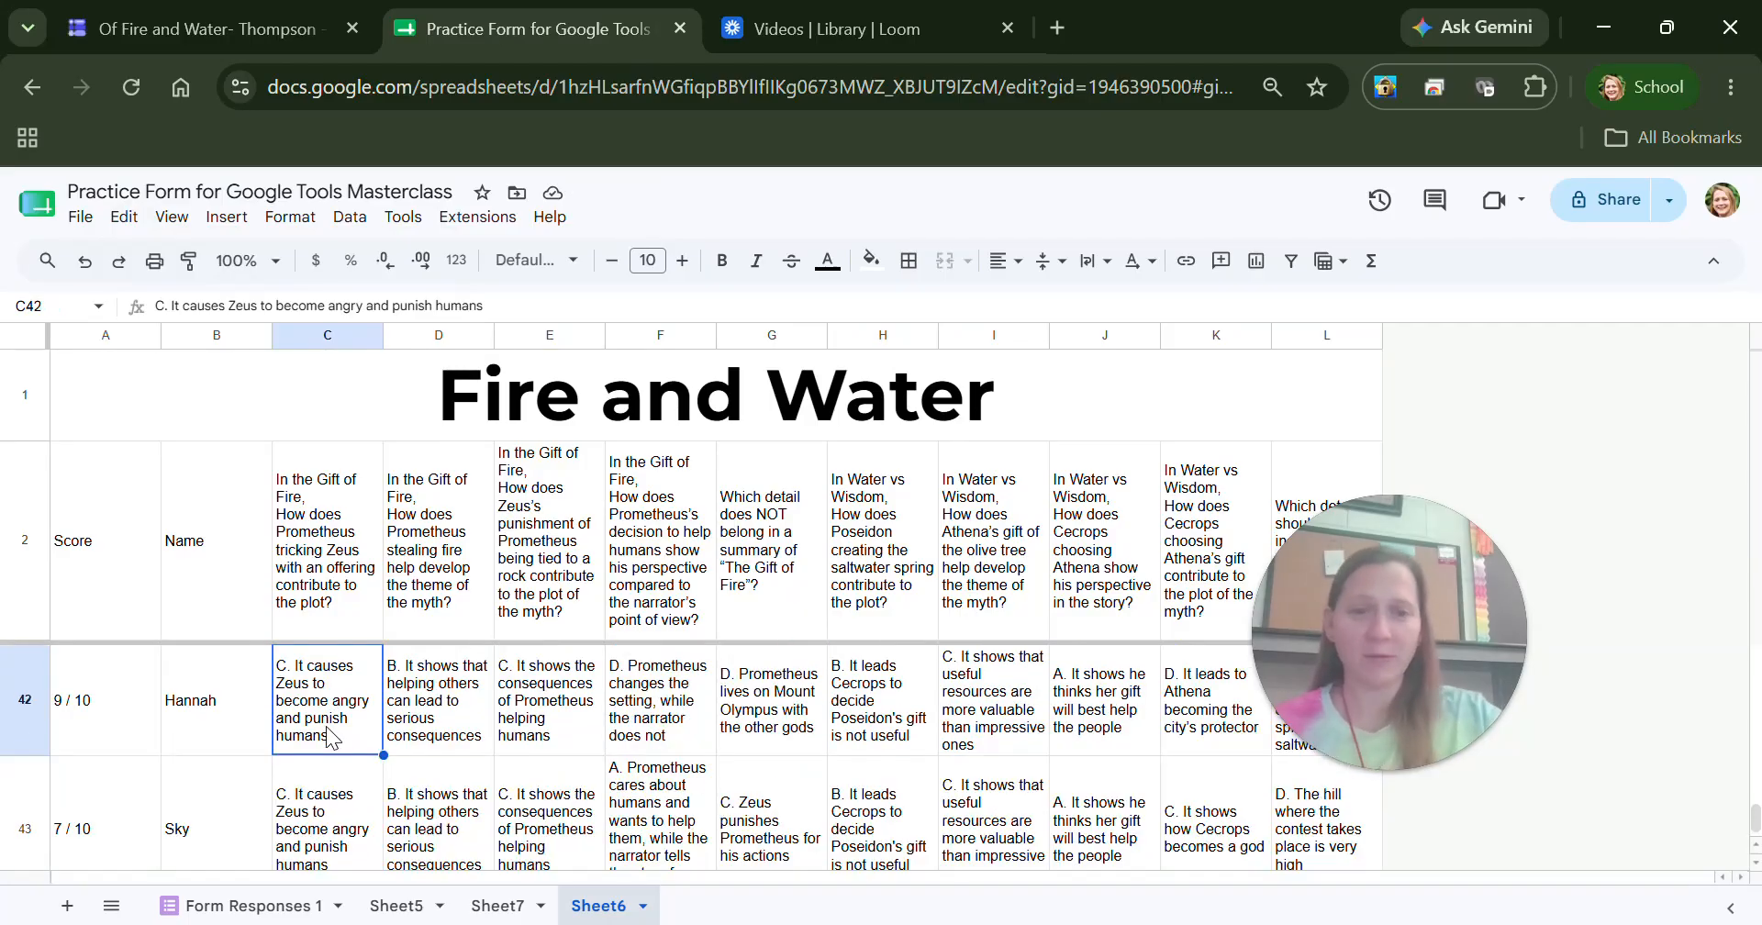
pyautogui.press('Up')
pyautogui.press('Up')
pyautogui.press('Up')
pyautogui.press('Up')
pyautogui.press('Up')
pyautogui.press('Up')
pyautogui.press('Up')
pyautogui.press('Up')
pyautogui.press('Up')
pyautogui.press('Up')
pyautogui.press('Up')
pyautogui.press('Up')
pyautogui.press('Up')
pyautogui.press('Up')
pyautogui.press('Up')
pyautogui.press('Up')
pyautogui.press('Up')
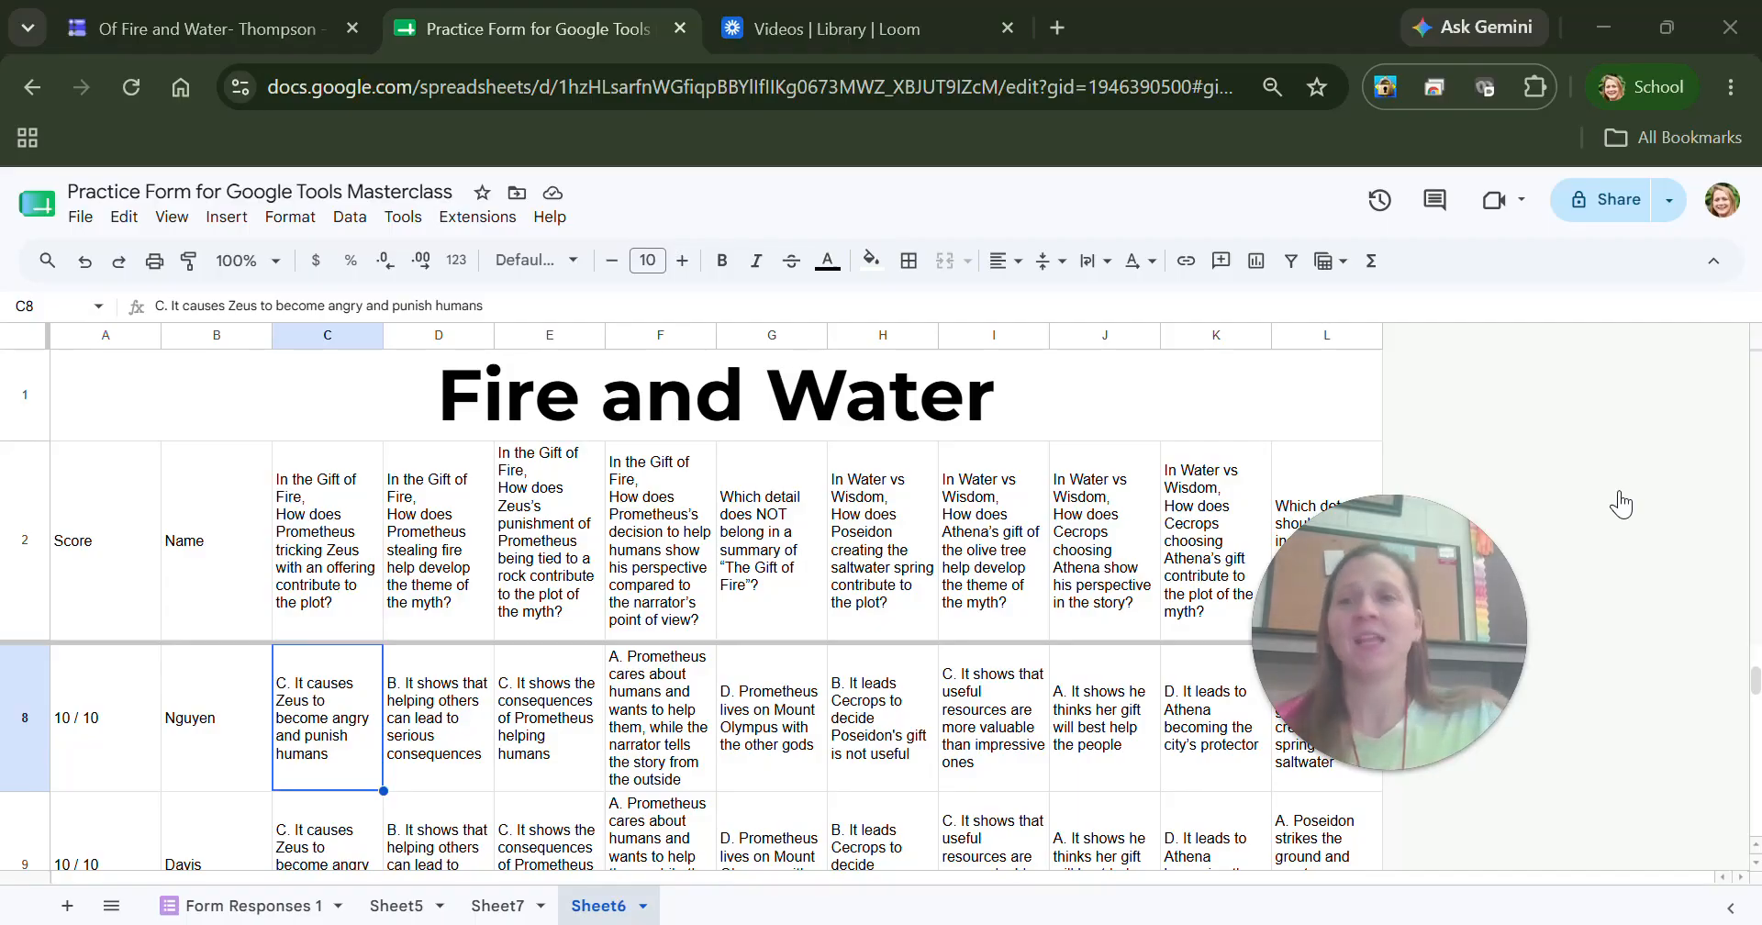
# Apply alternating colors to A2:L43 using the default cyan style with a header.
pyautogui.click(298, 220)
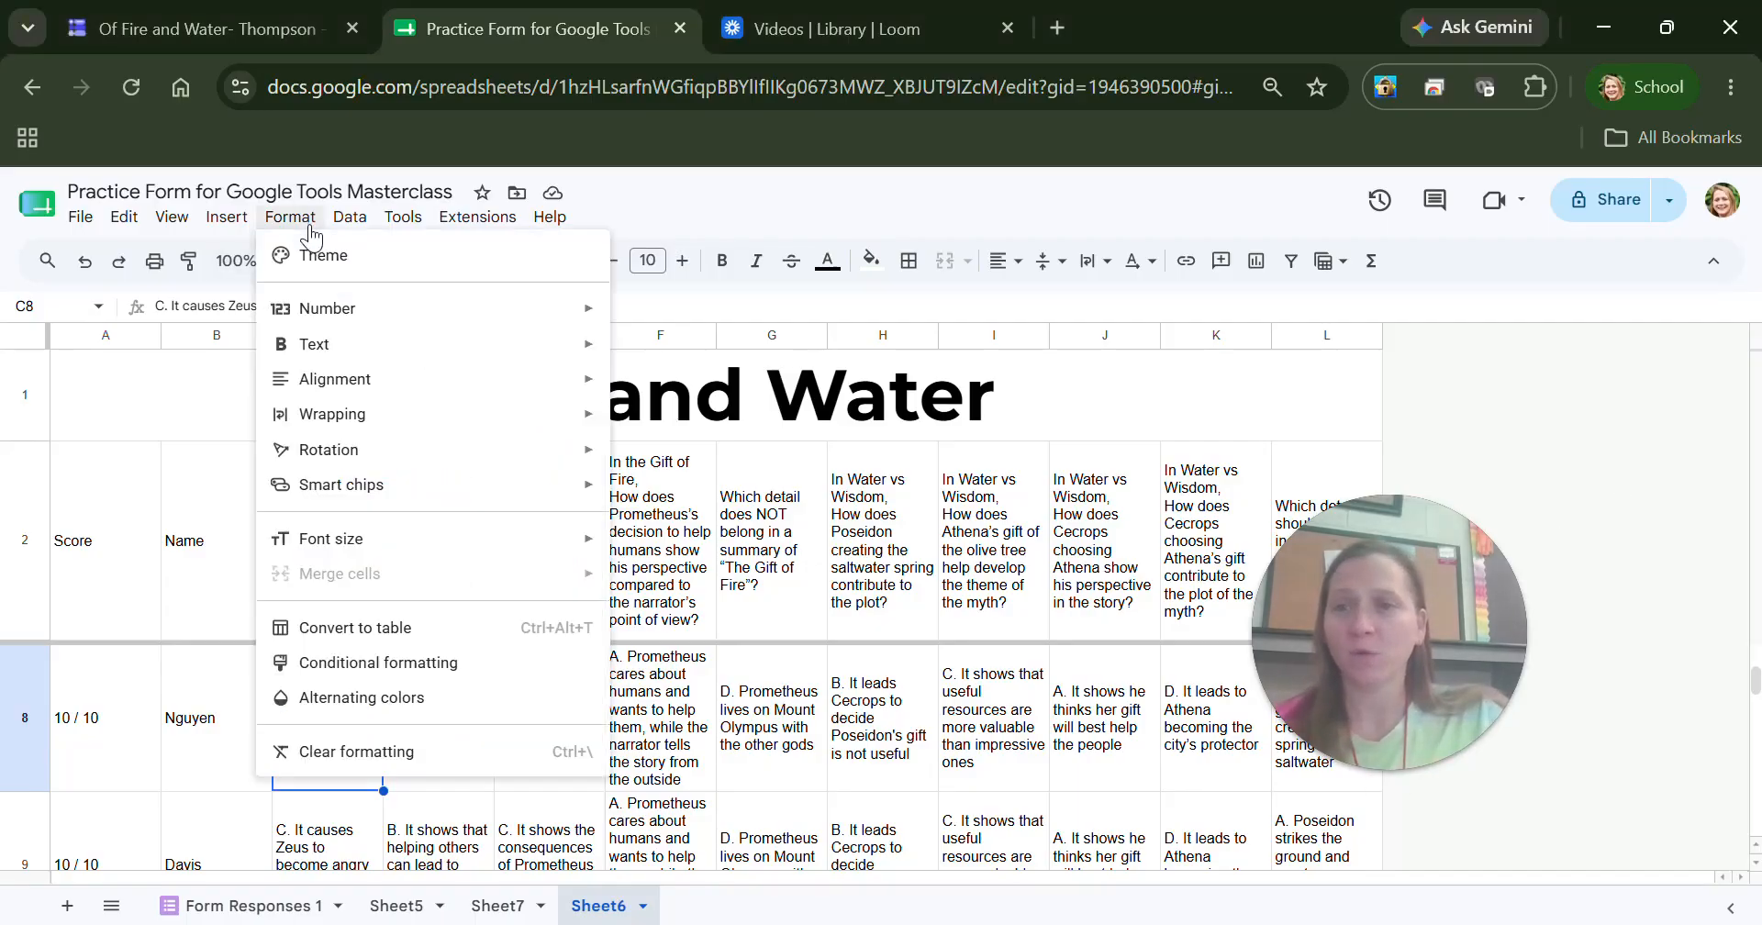
pyautogui.click(387, 710)
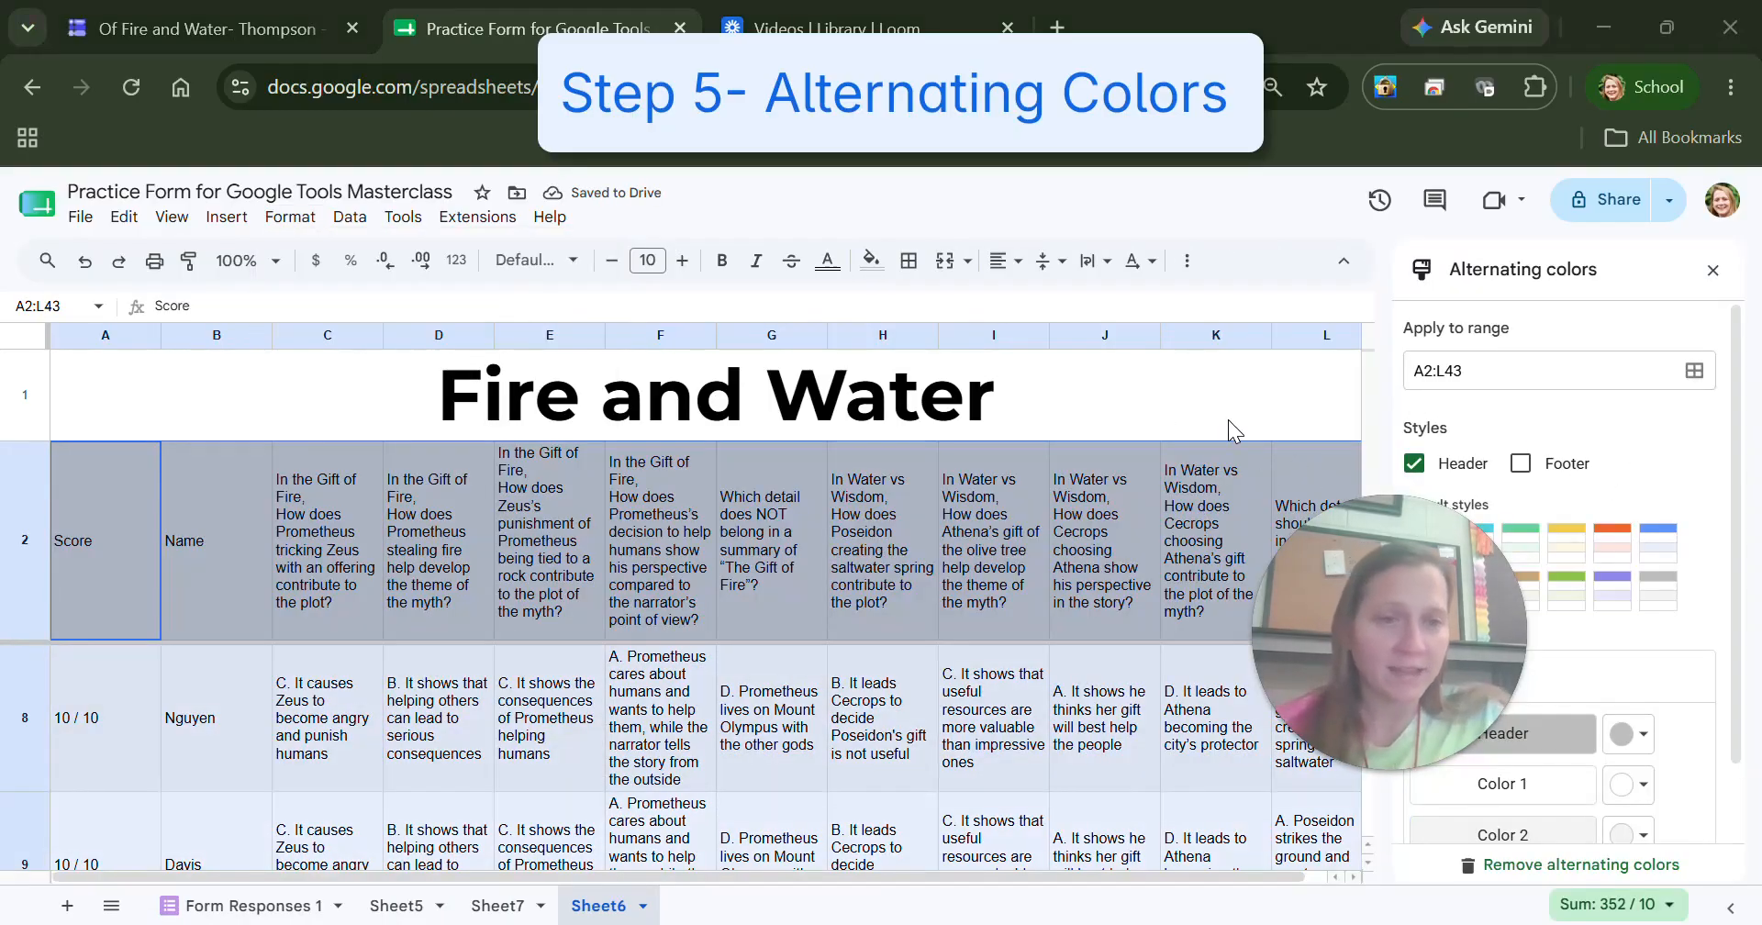
pyautogui.click(1474, 544)
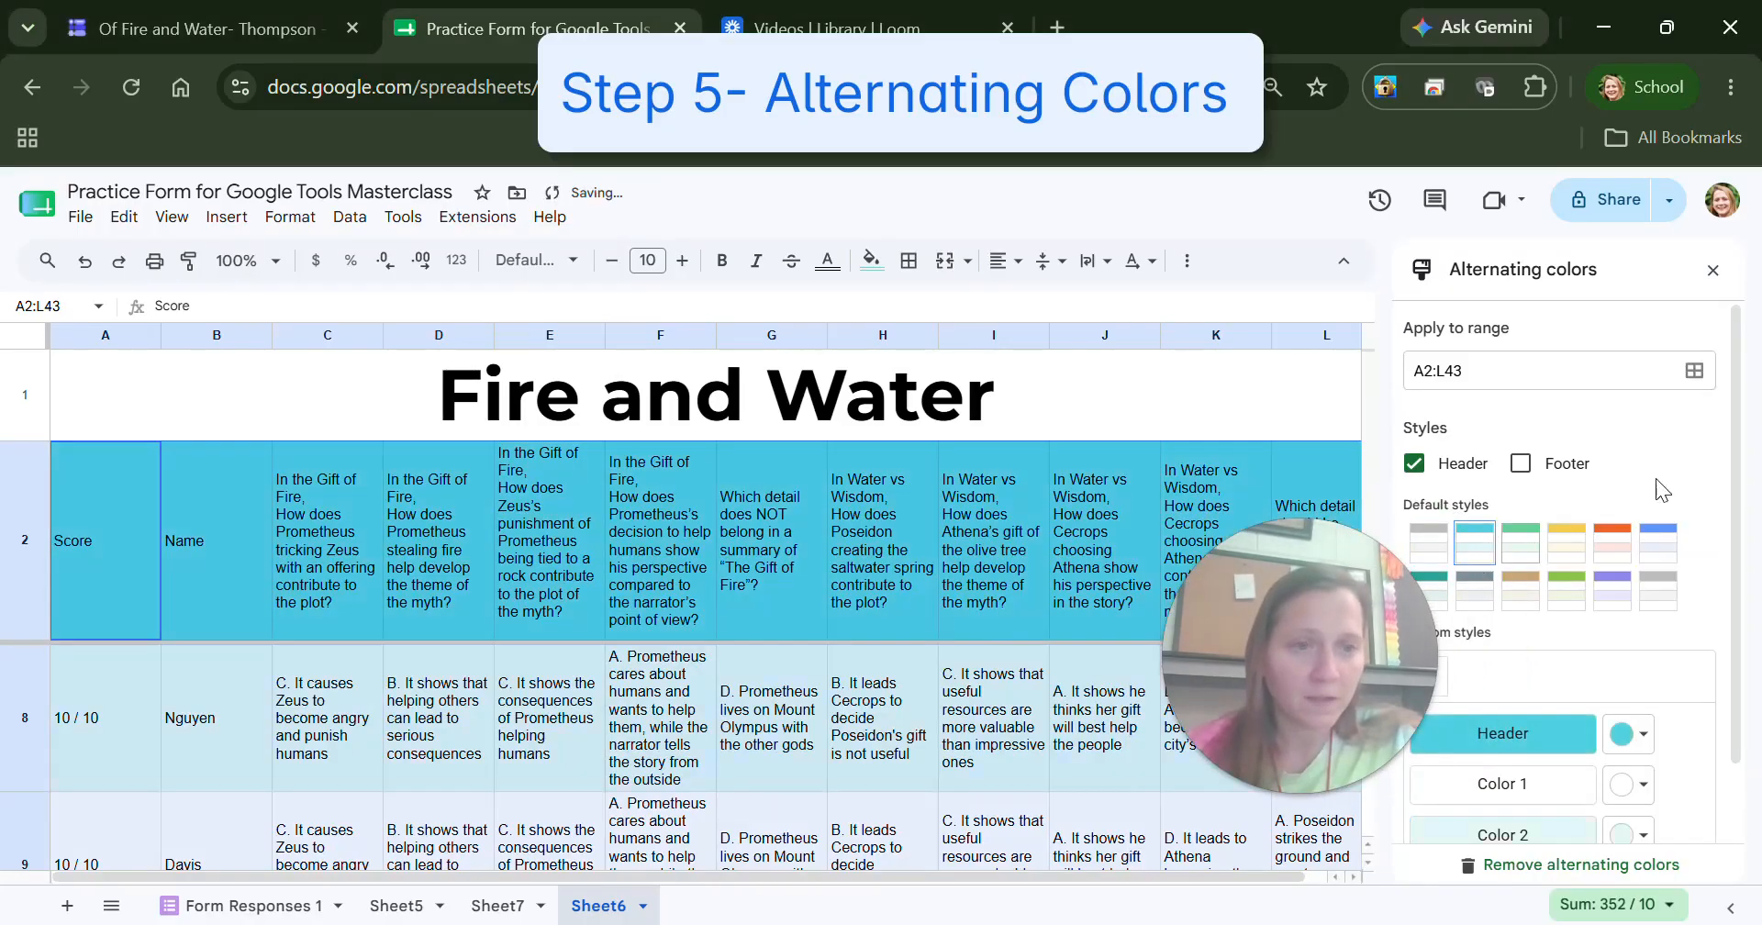
pyautogui.scroll(-1, 1743, 545)
pyautogui.scroll(-2, 1744, 546)
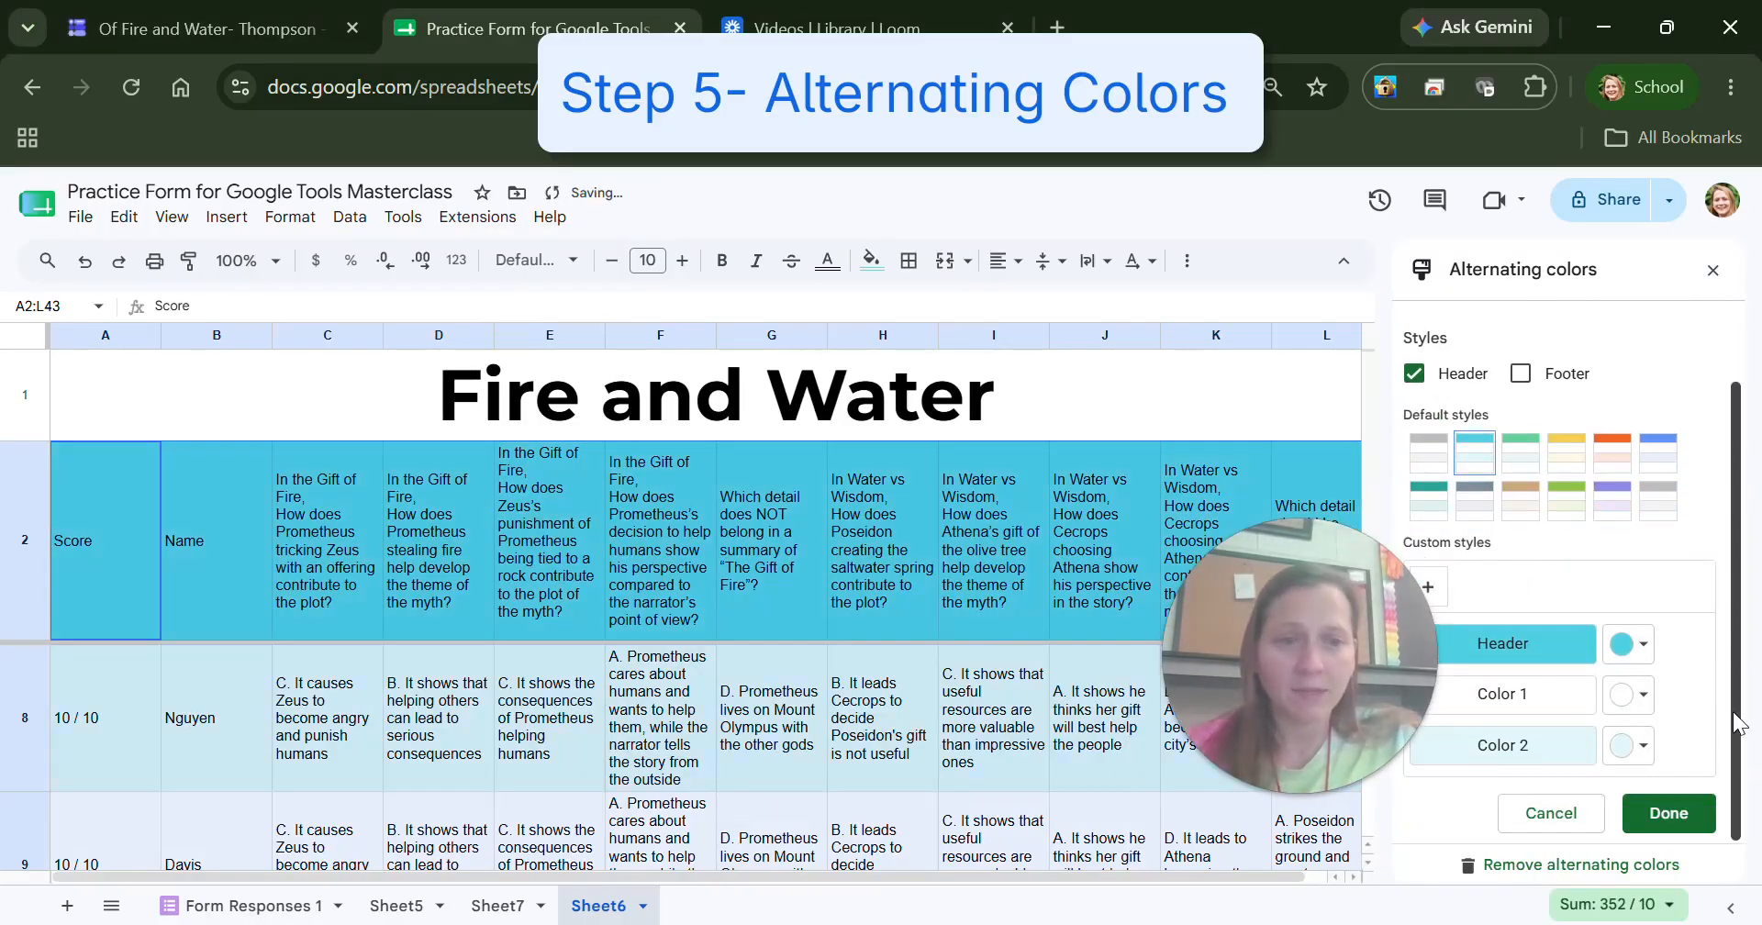
pyautogui.click(1668, 812)
pyautogui.moveTo(1384, 596); pyautogui.dragTo(1675, 399)
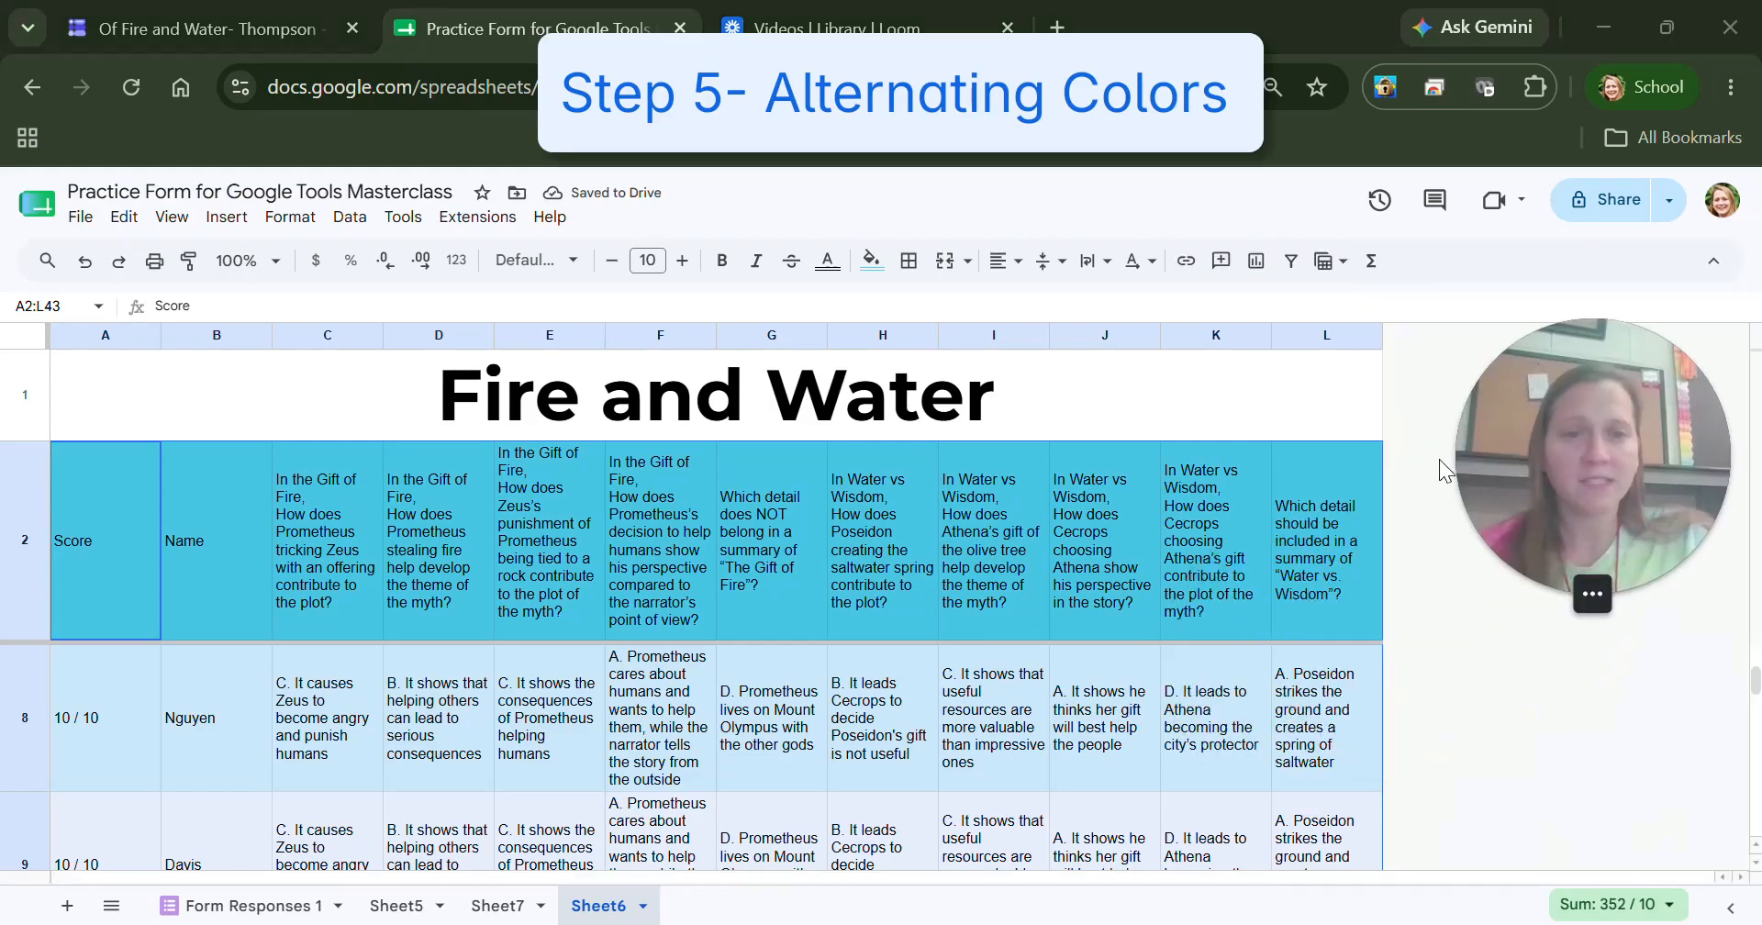
# Move down through the banded response rows and back up to the title to check the alternating colors.
pyautogui.click(1475, 668)
pyautogui.press('Down')
pyautogui.press('Down')
pyautogui.press('Down')
pyautogui.press('Down')
pyautogui.press('Down')
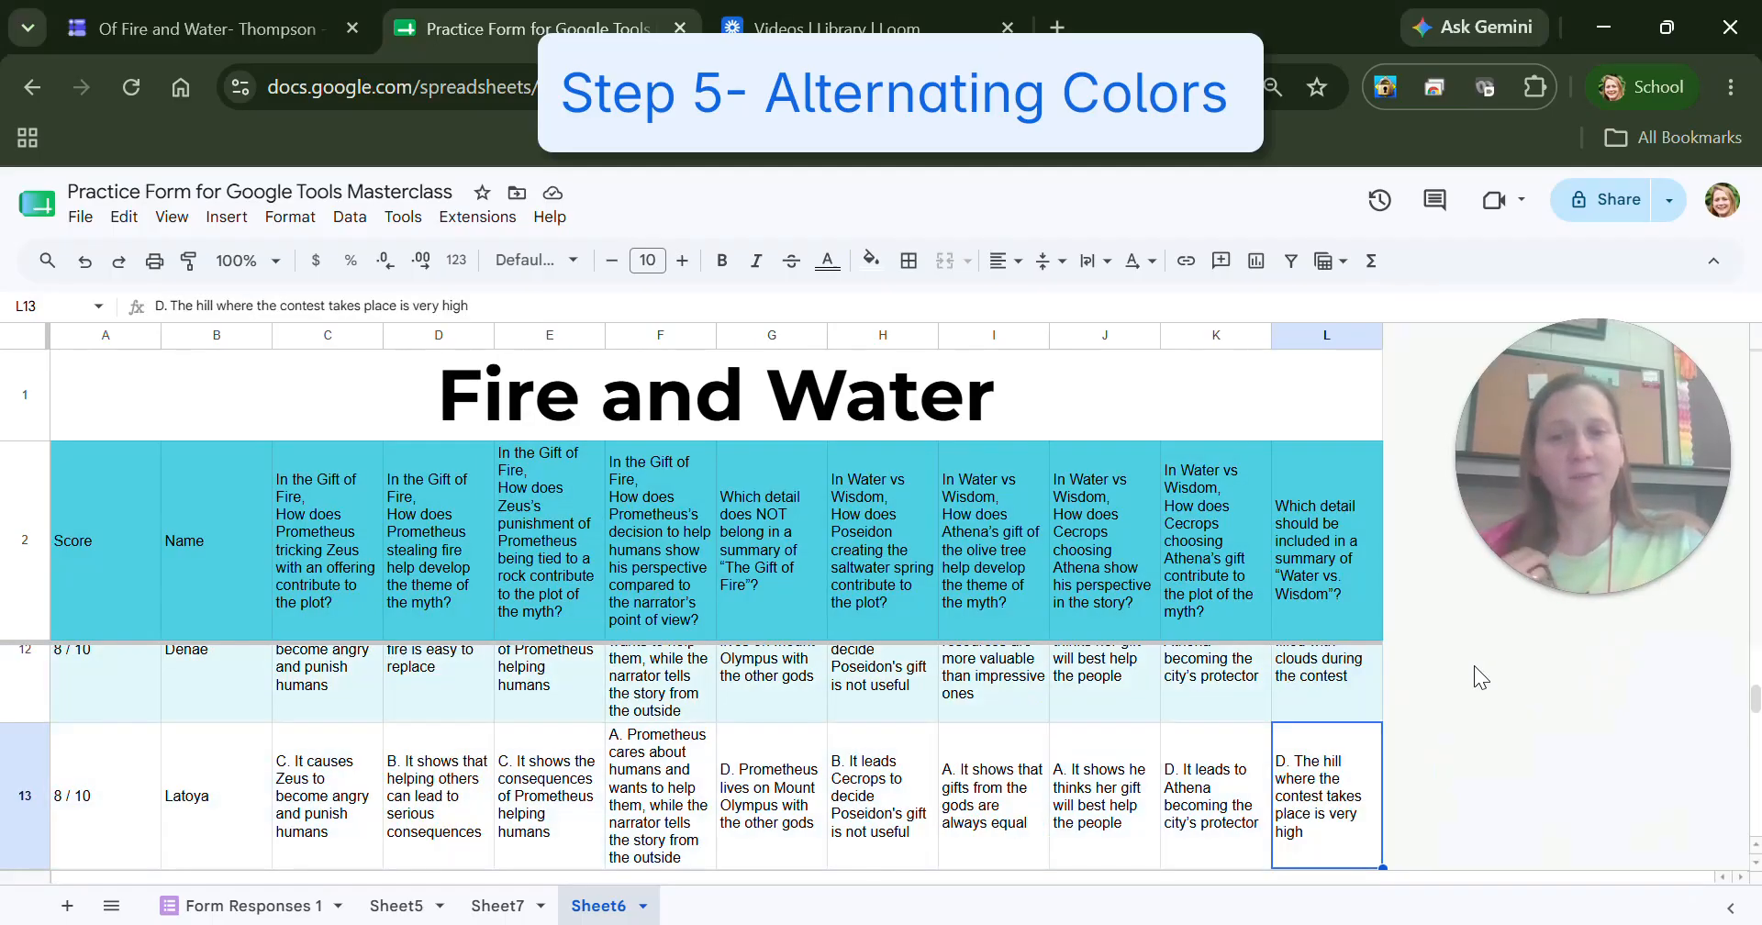
pyautogui.press('Up')
pyautogui.press('Up')
pyautogui.press('Up')
pyautogui.press('Up')
pyautogui.press('Up')
pyautogui.hotkey('ctrl', 'Home')
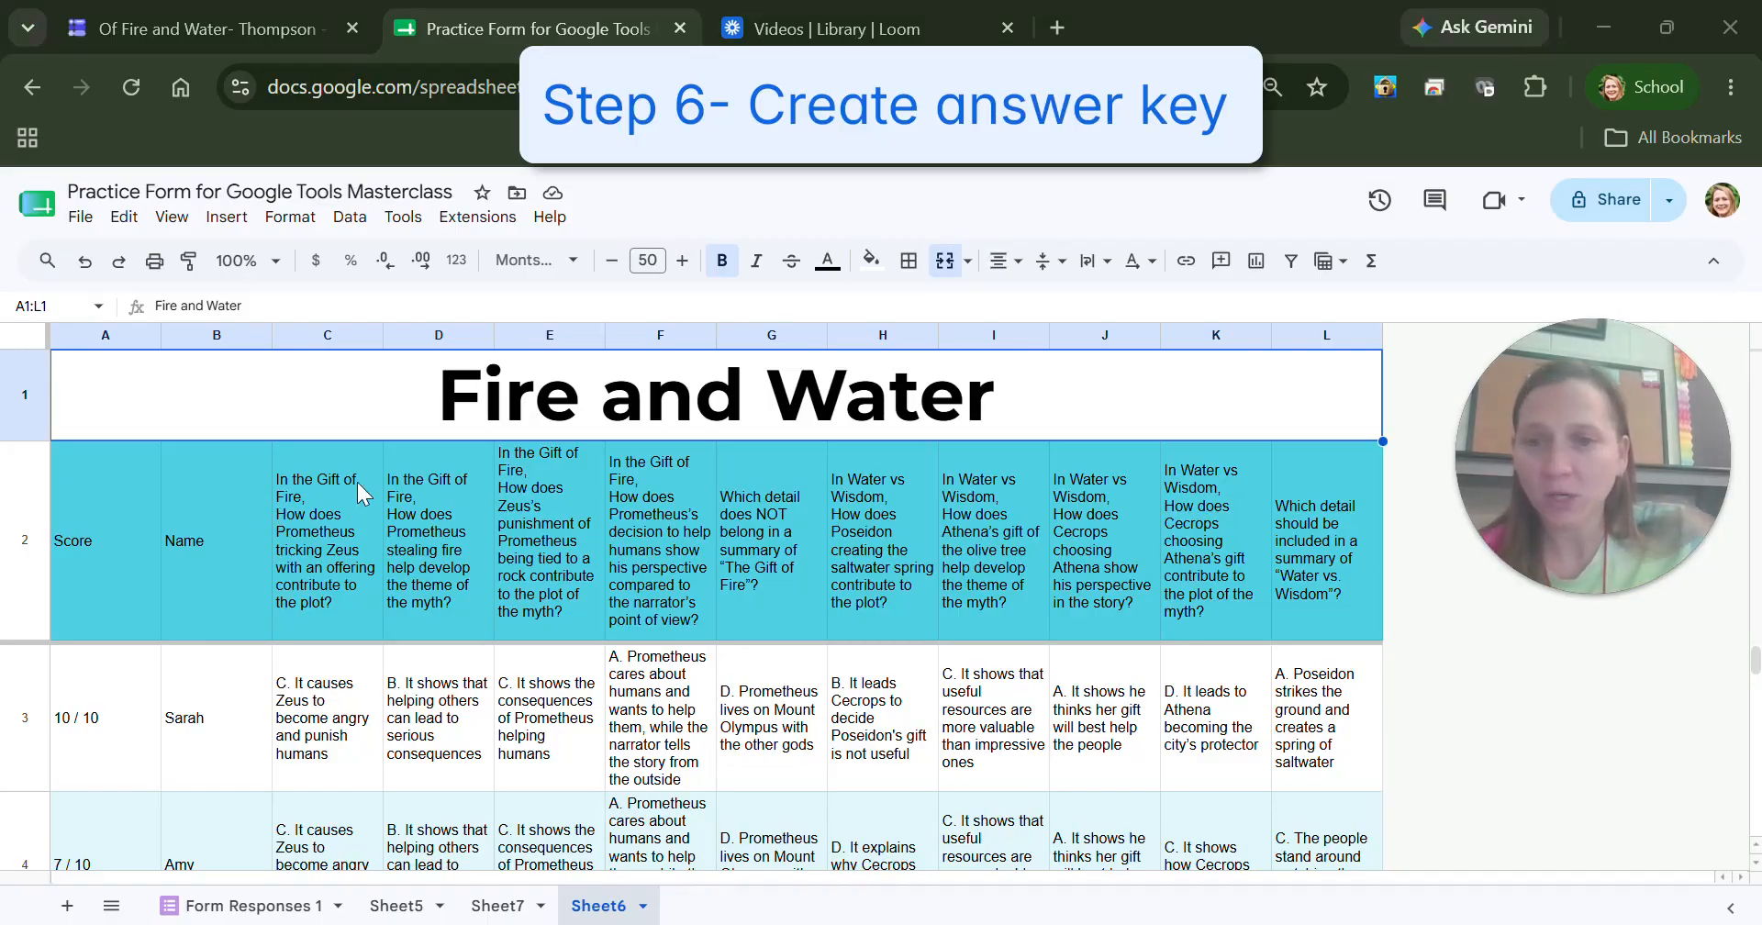
# Insert a row below the question header row and label its first cell "asnwer key".
pyautogui.click(38, 514)
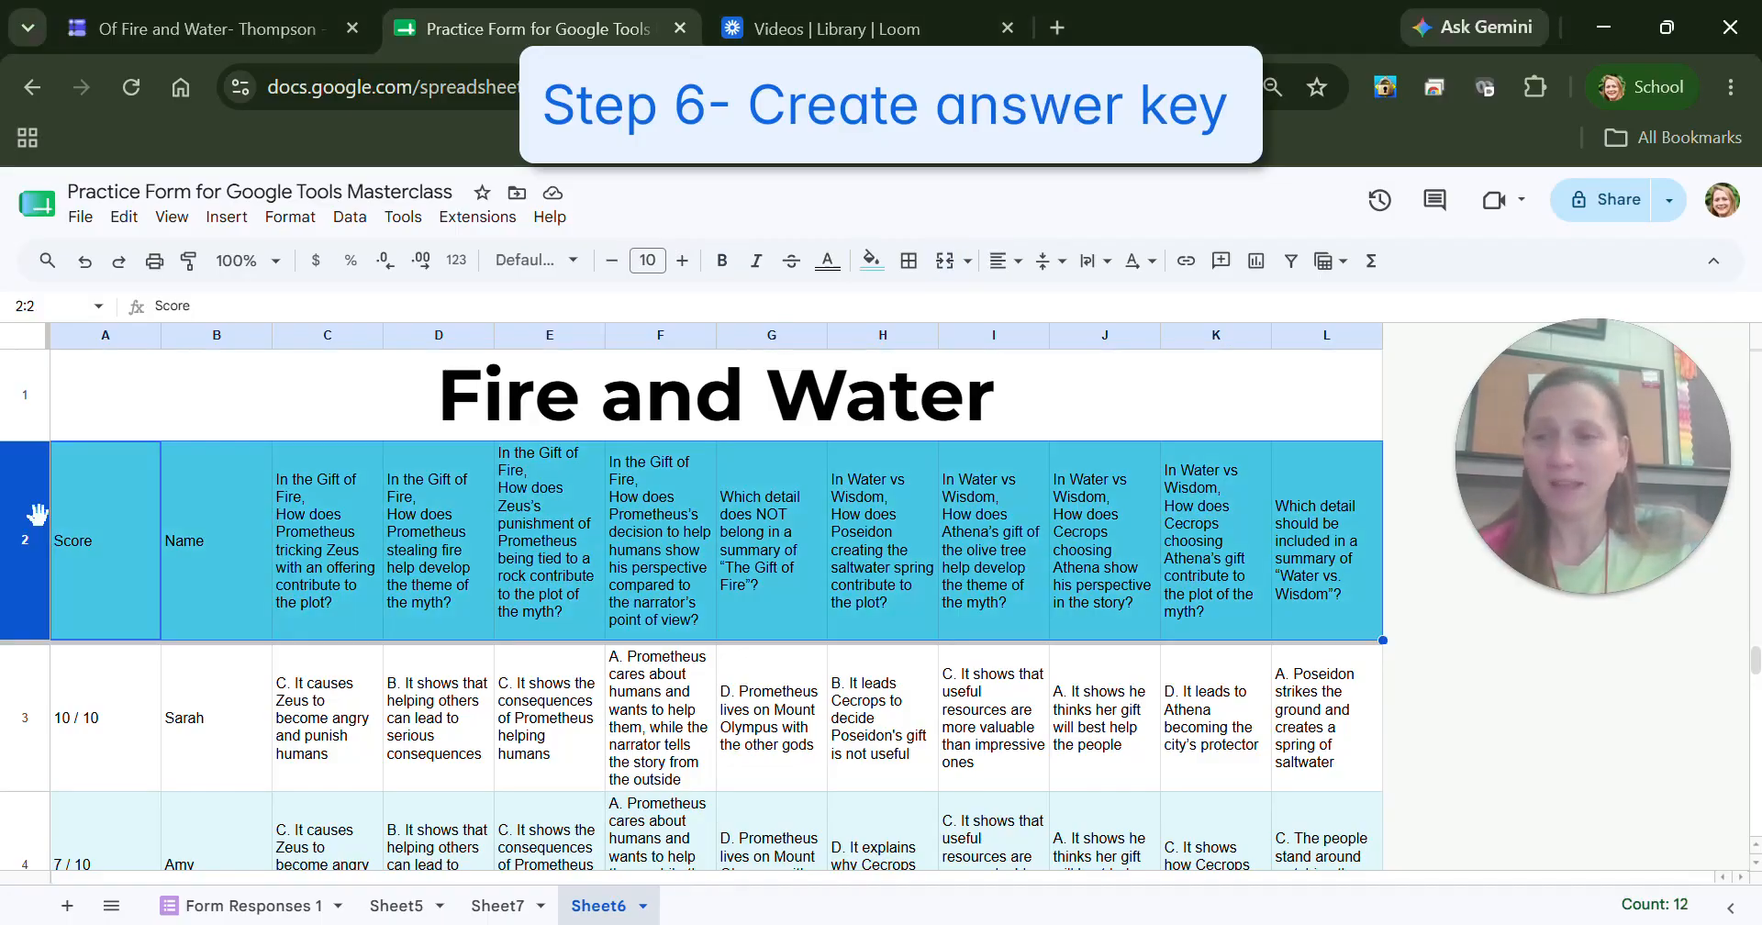
pyautogui.rightClick(38, 514)
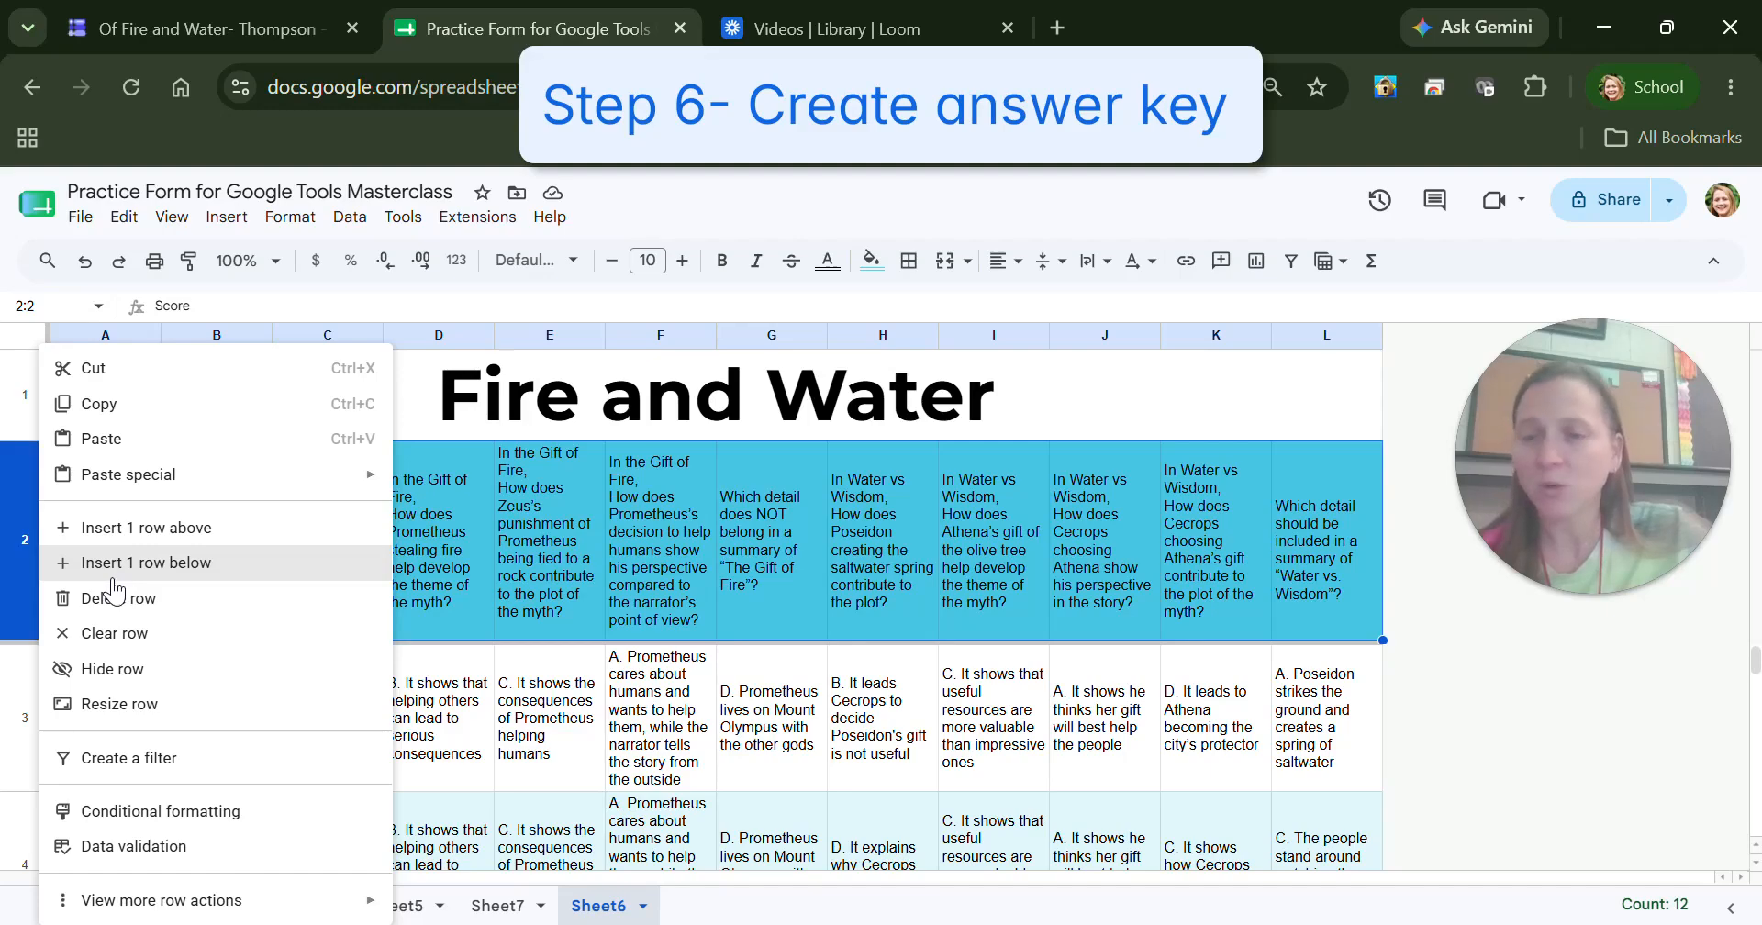
pyautogui.click(111, 573)
pyautogui.click(105, 654)
pyautogui.write('asnwer key')
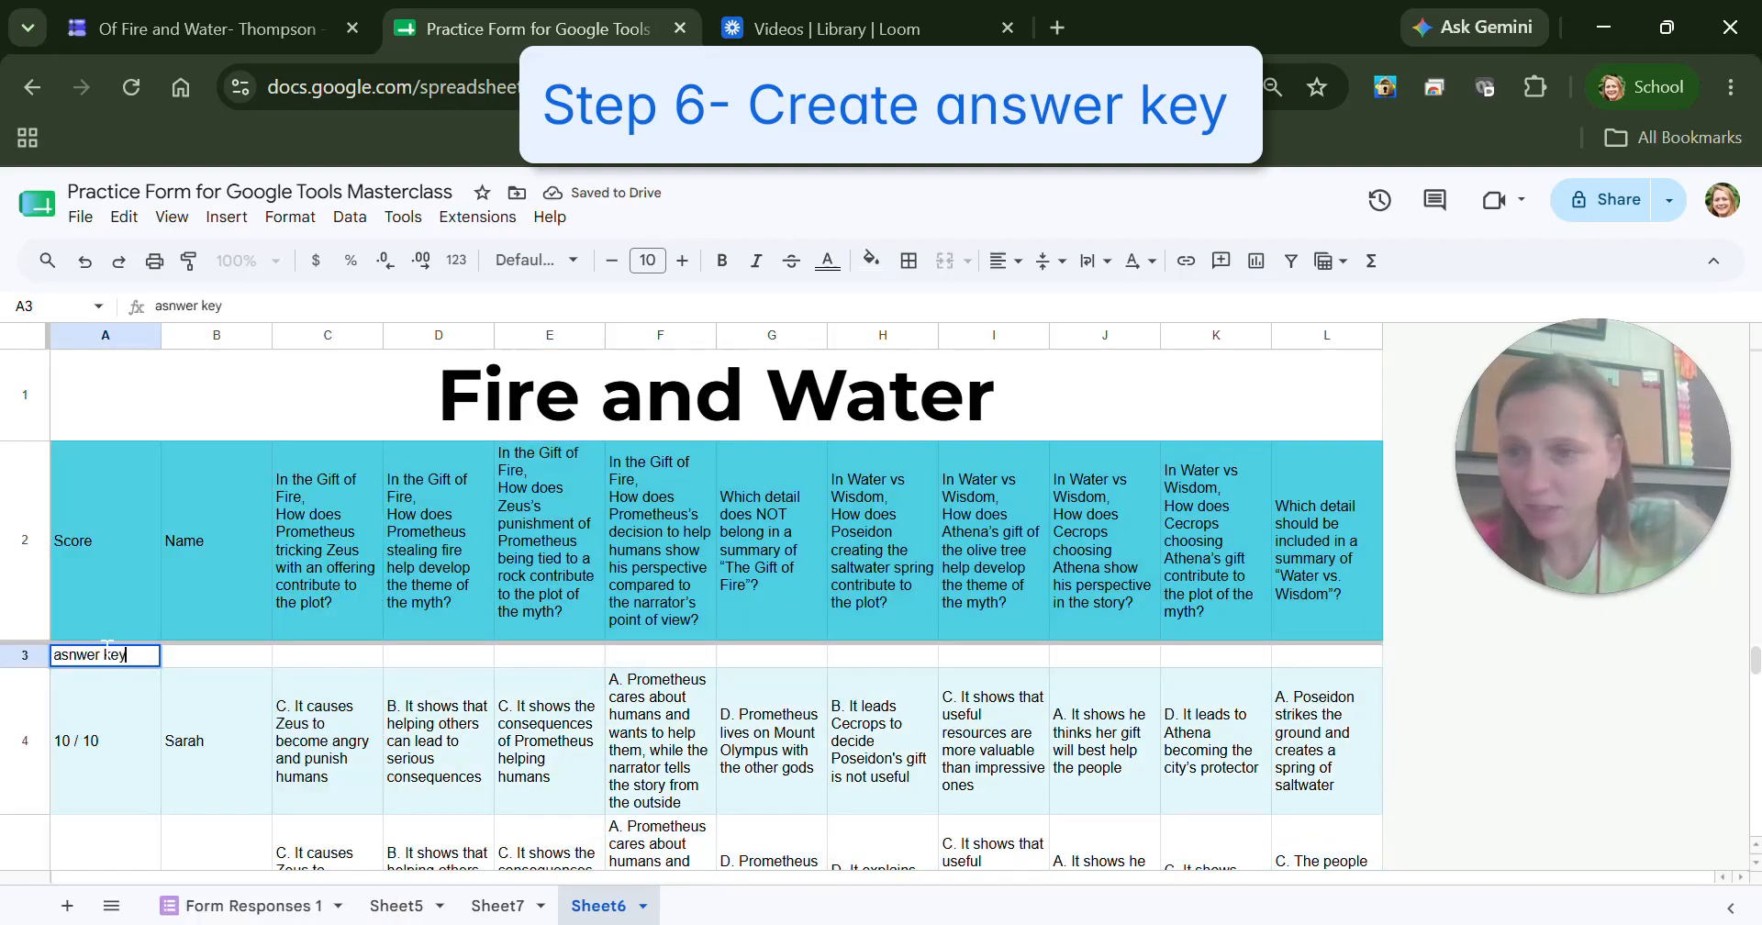
pyautogui.click(306, 655)
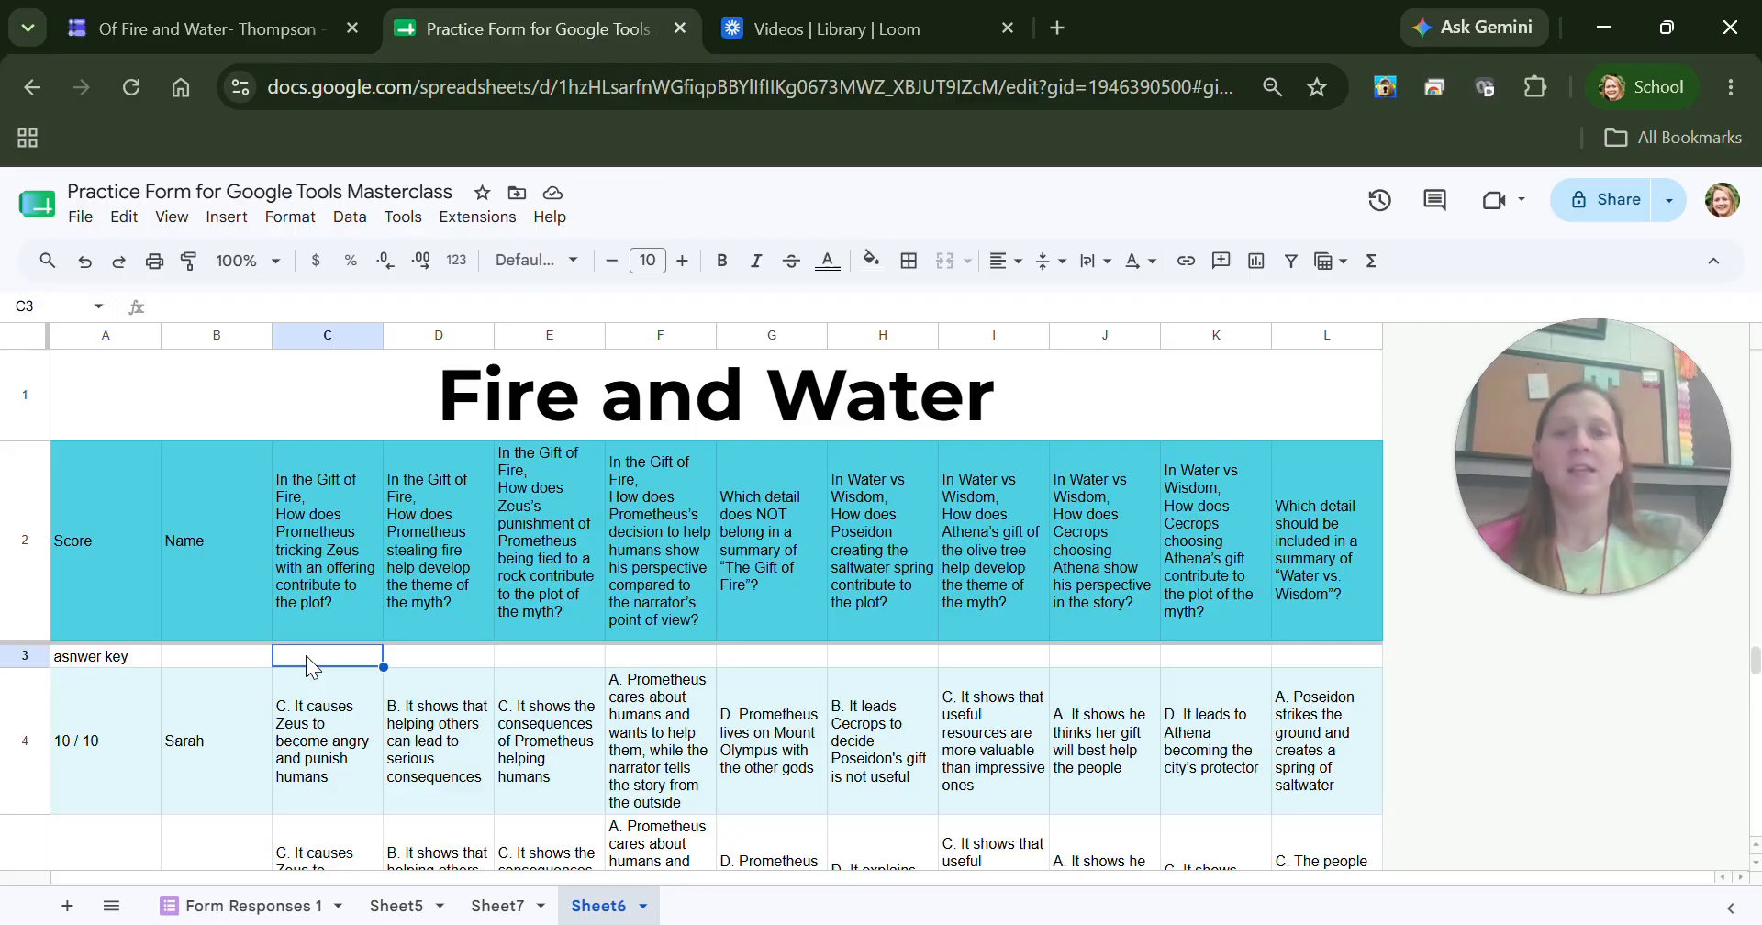
# Copy the answer text "C. It causes Zeus to become angry and punish humans" from C4 into answer key cell C3.
pyautogui.doubleClick(336, 780)
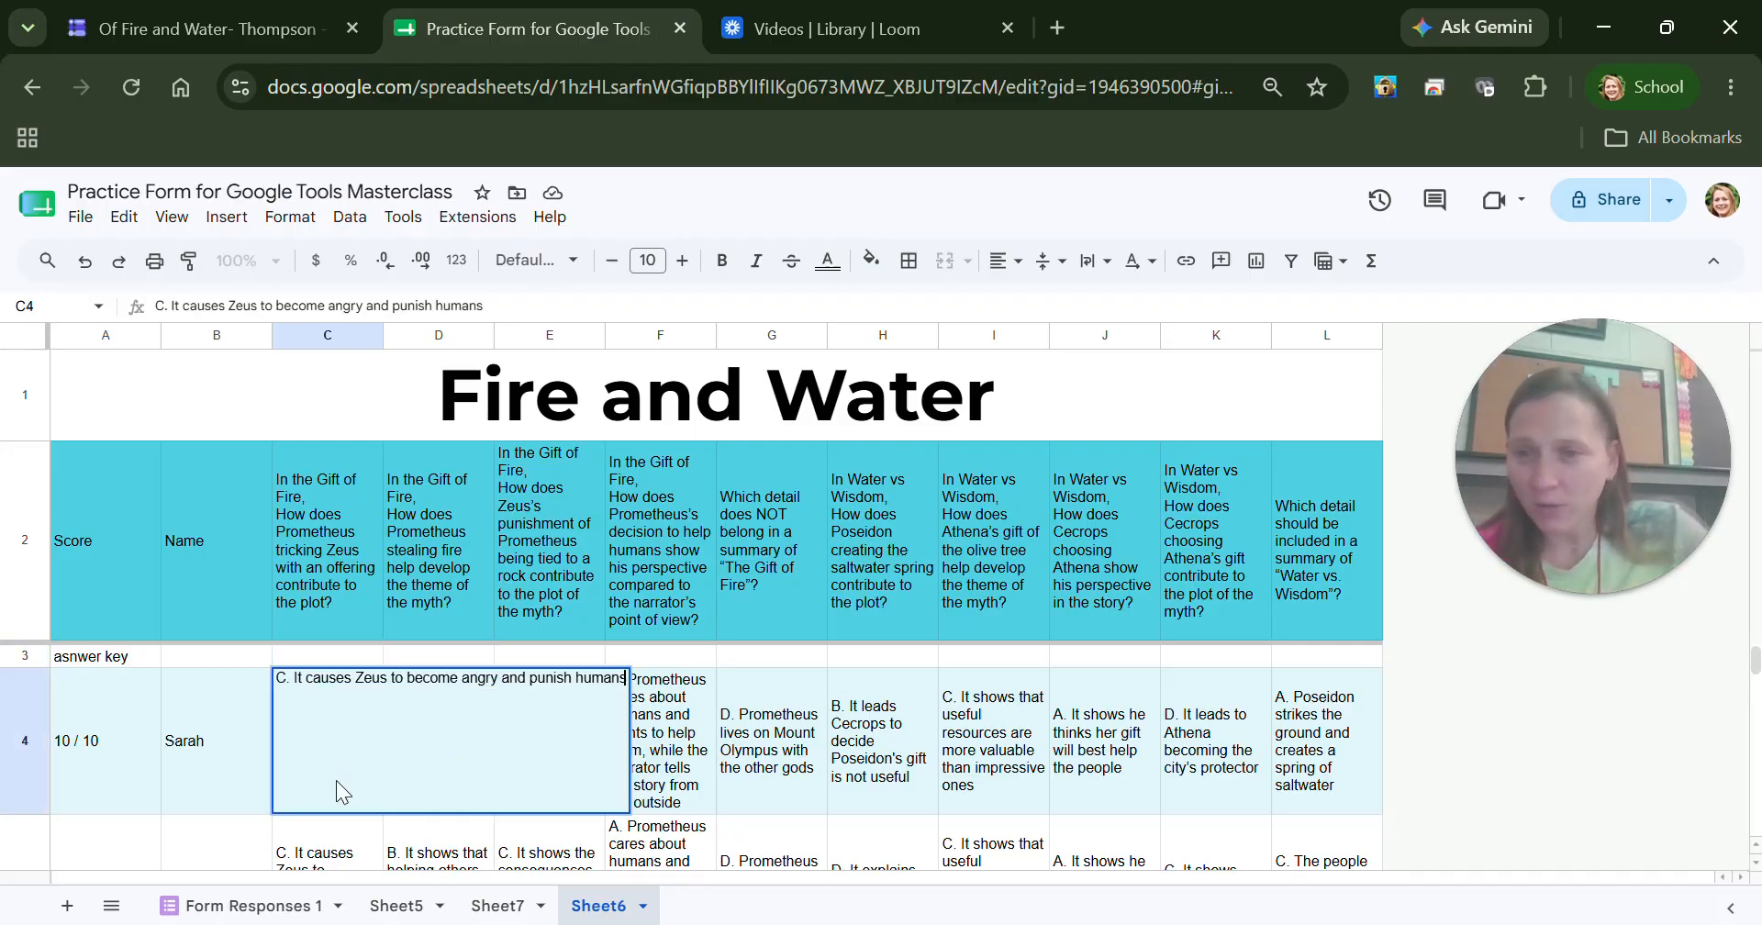
pyautogui.moveTo(534, 692); pyautogui.dragTo(265, 679)
pyautogui.hotkey('ctrl', 'c')
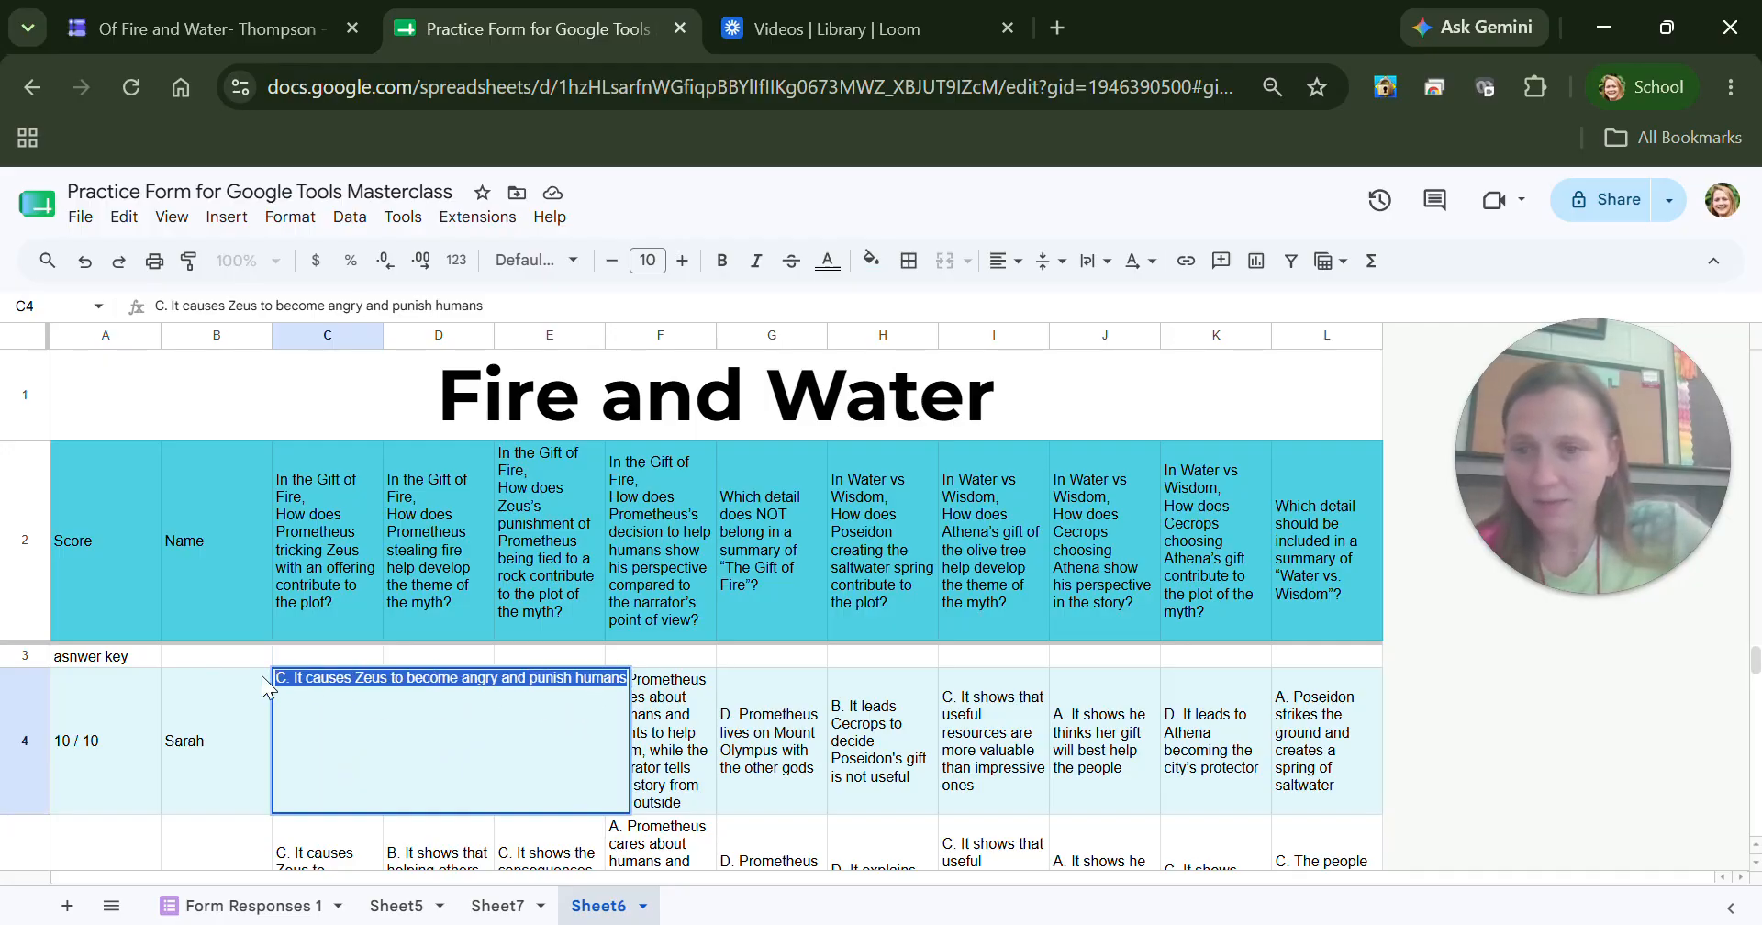
pyautogui.click(327, 653)
pyautogui.hotkey('ctrl', 'v')
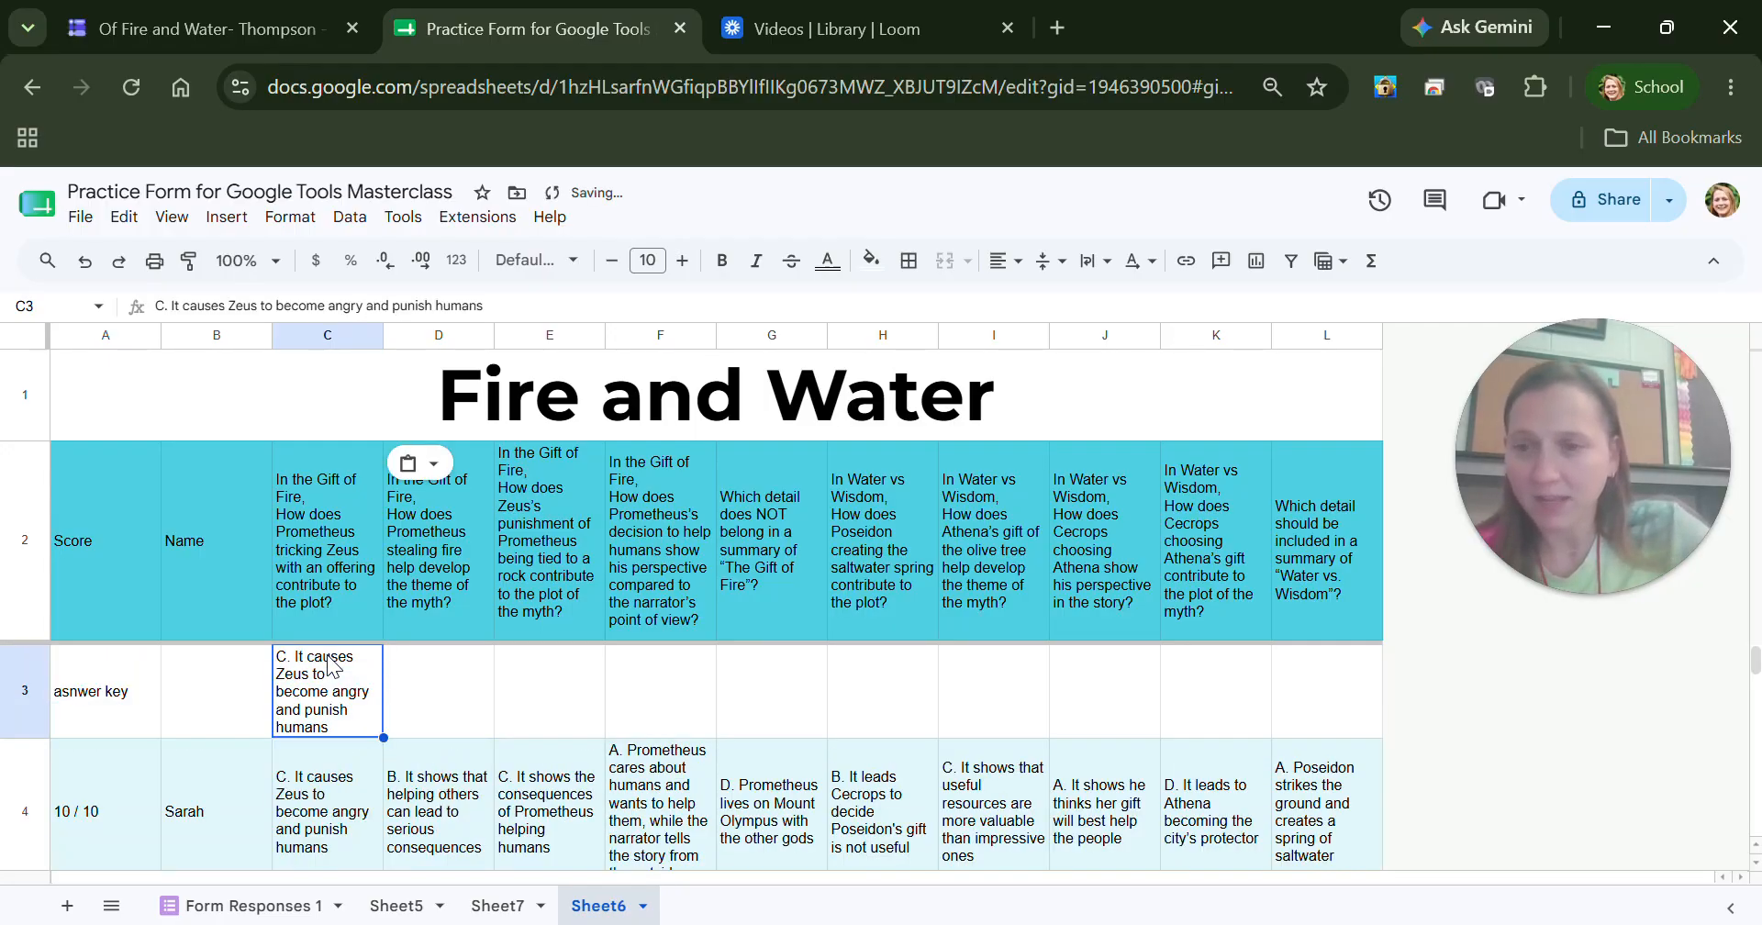
# Copy the answer text "B. It shows that helping others can lead to serious consequences" from D4 into D3.
pyautogui.click(470, 781)
pyautogui.press('Return')
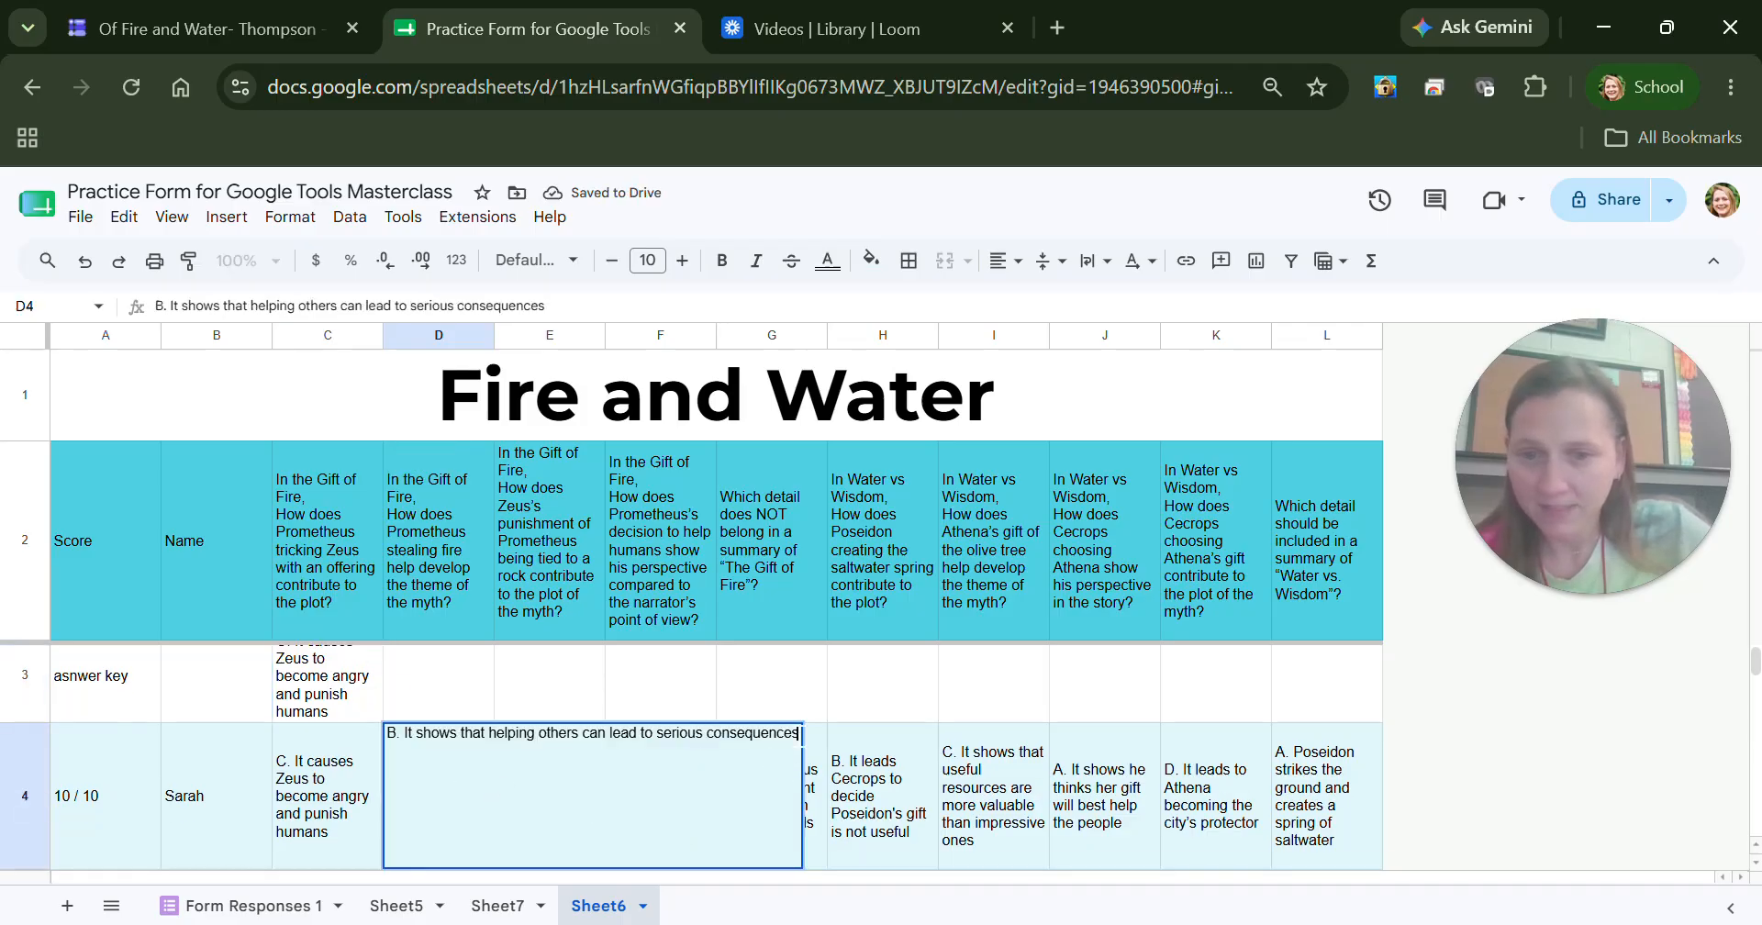
pyautogui.moveTo(798, 733); pyautogui.dragTo(494, 763)
pyautogui.hotkey('ctrl', 'c')
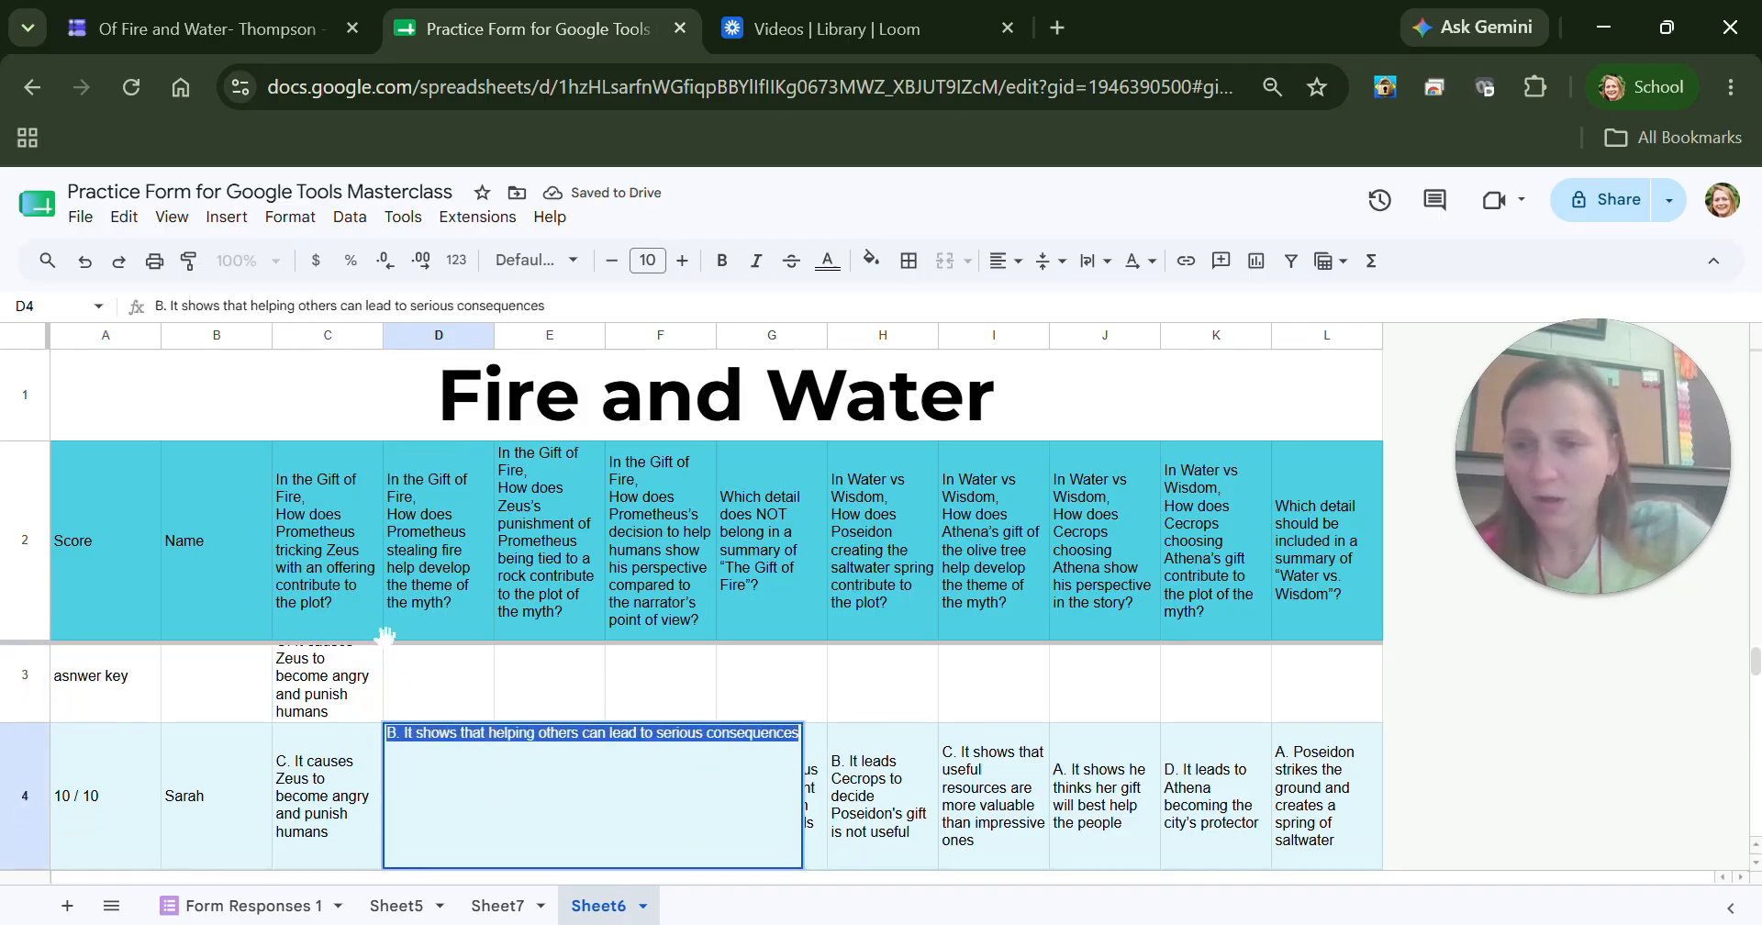
pyautogui.click(426, 660)
pyautogui.hotkey('ctrl', 'v')
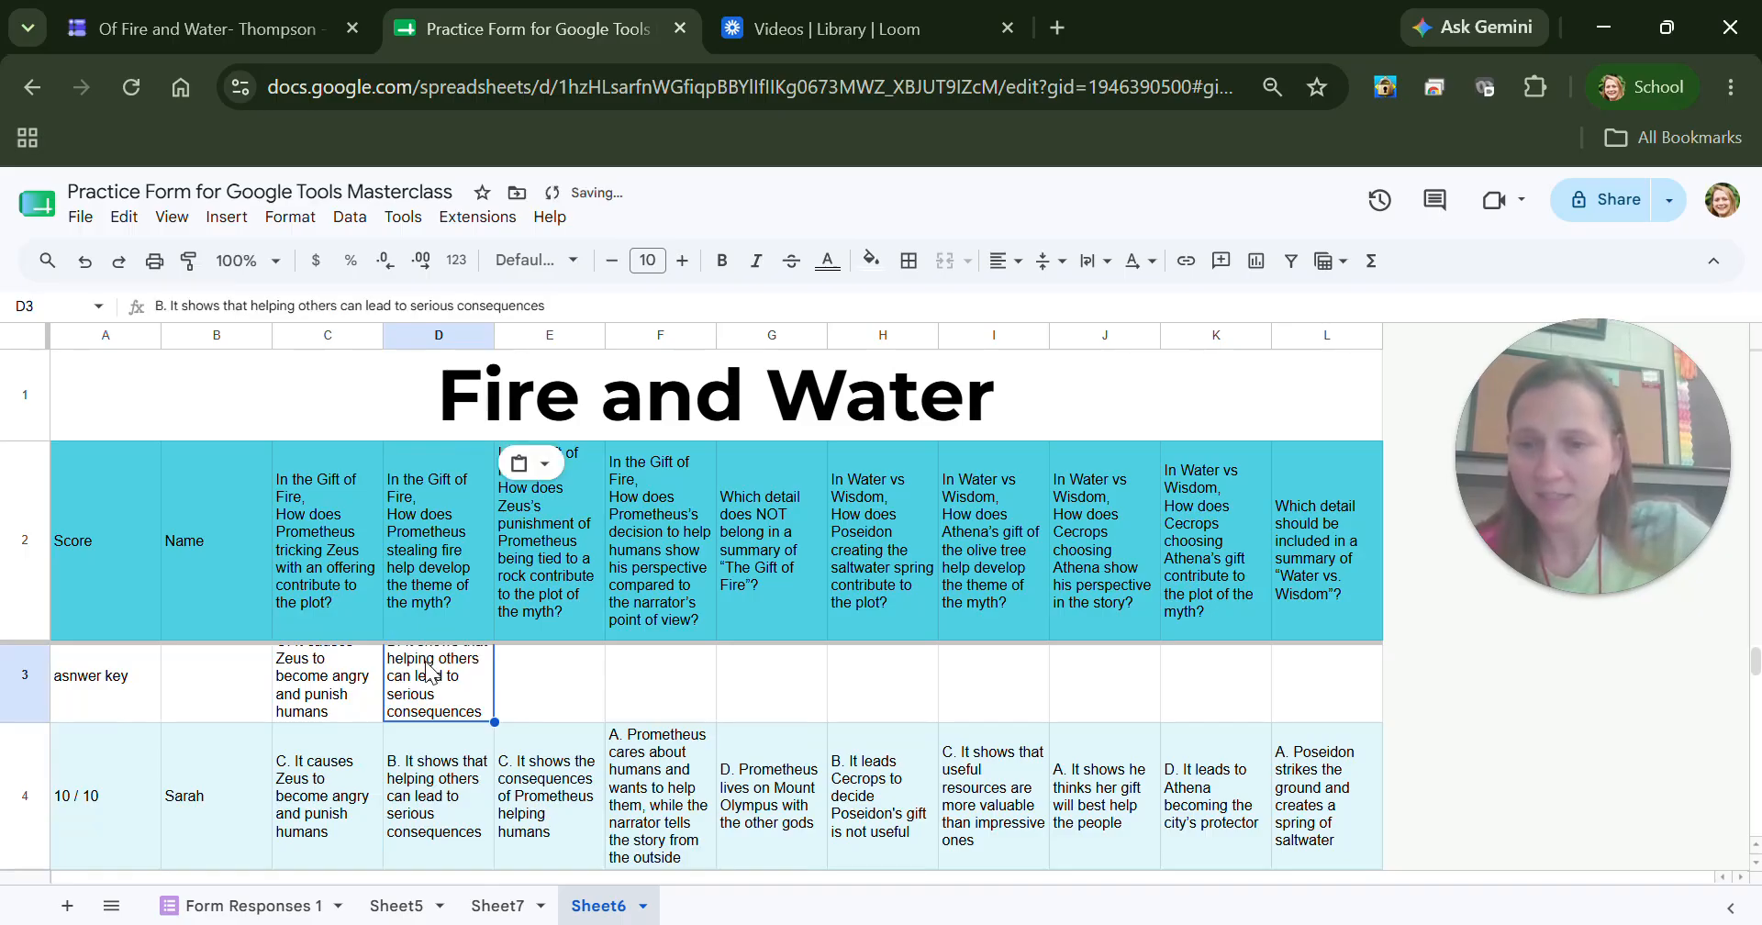
# Copy the answers in E4, F4 and G4 into the answer key cells E3, F3 and G3.
pyautogui.doubleClick(595, 840)
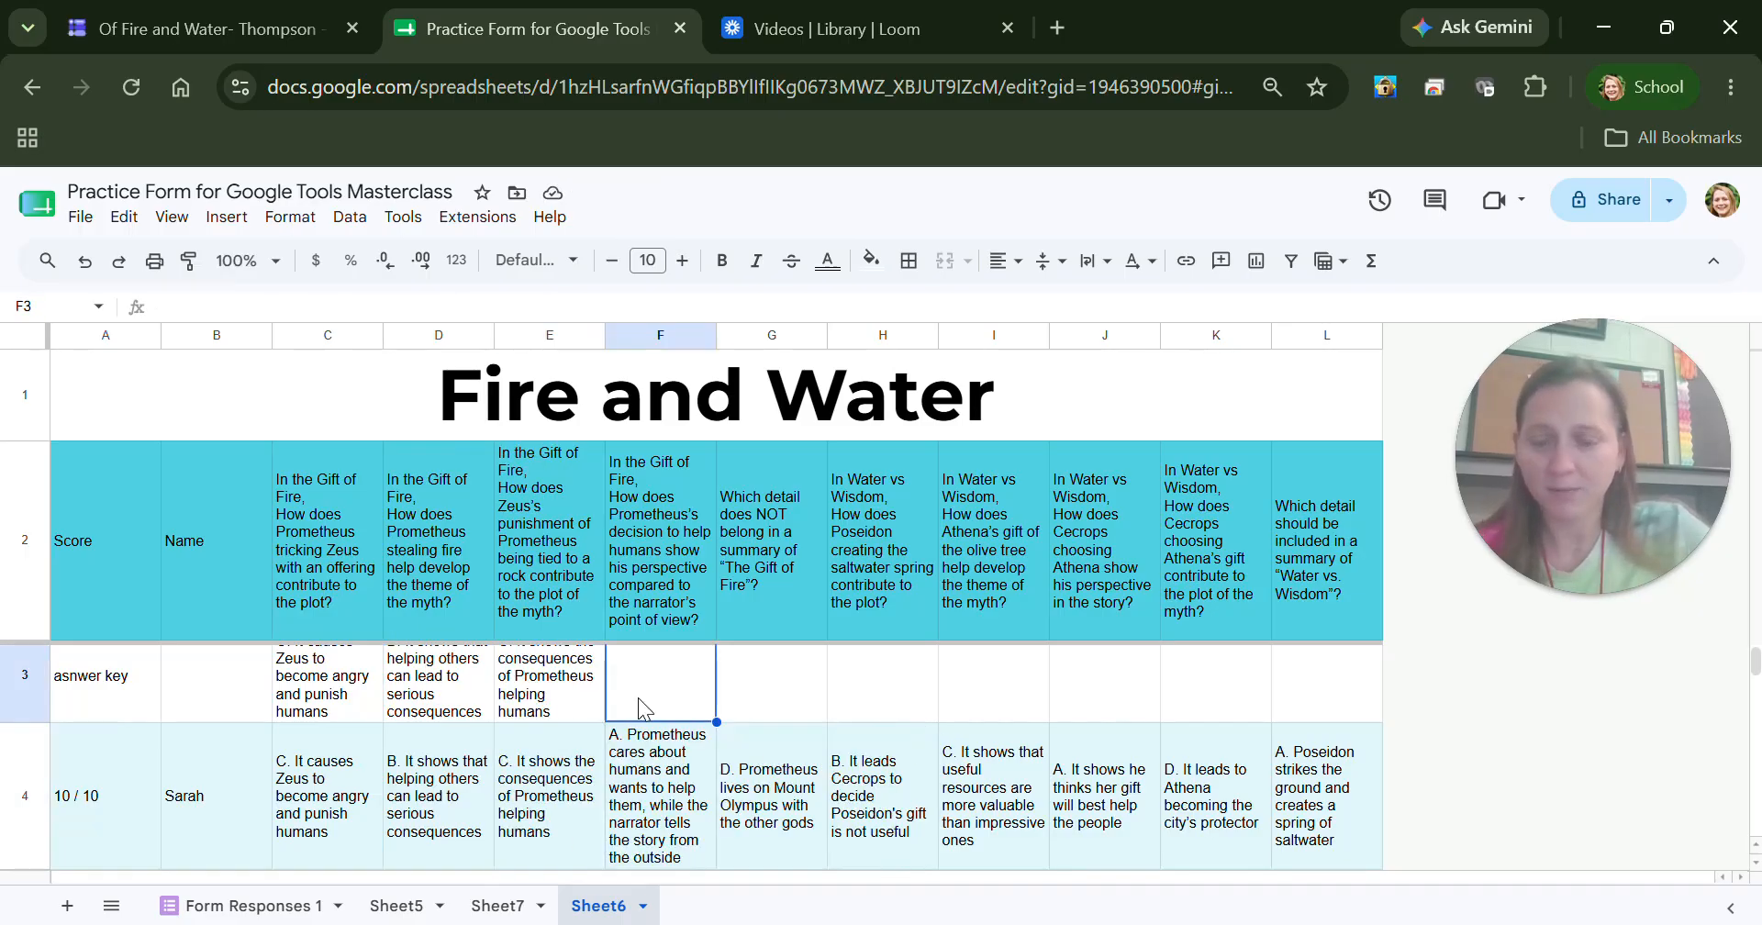
pyautogui.hotkey('ctrl', 'v')
pyautogui.doubleClick(795, 831)
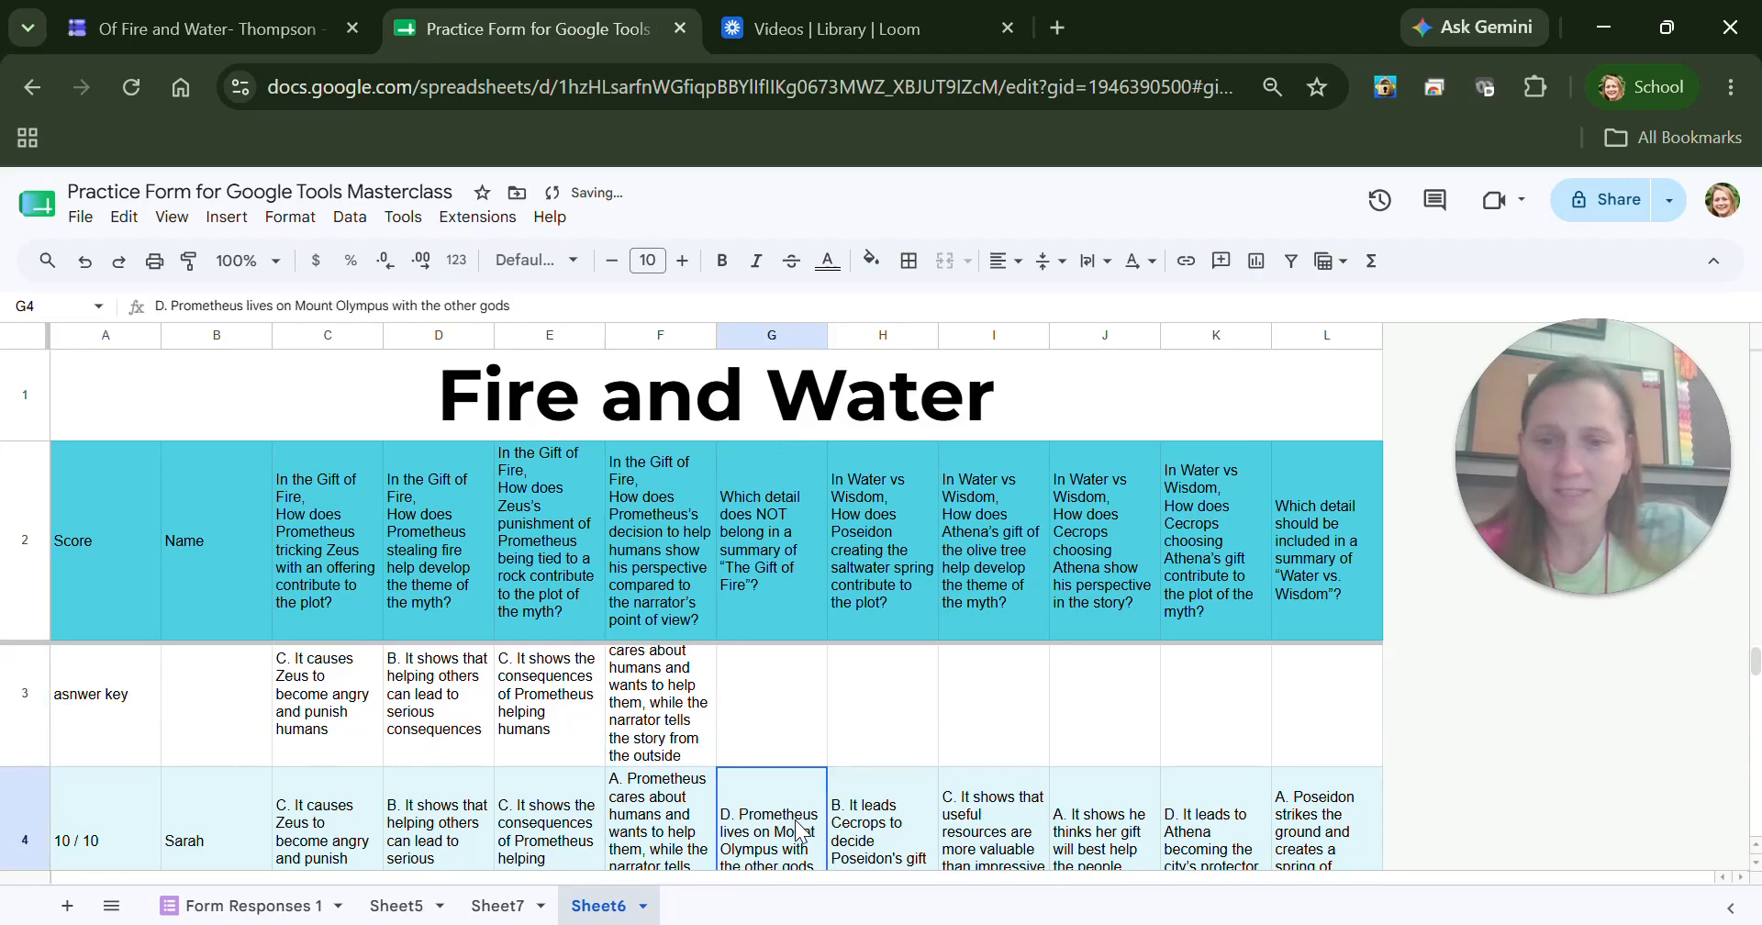
pyautogui.hotkey('ctrl', 'a')
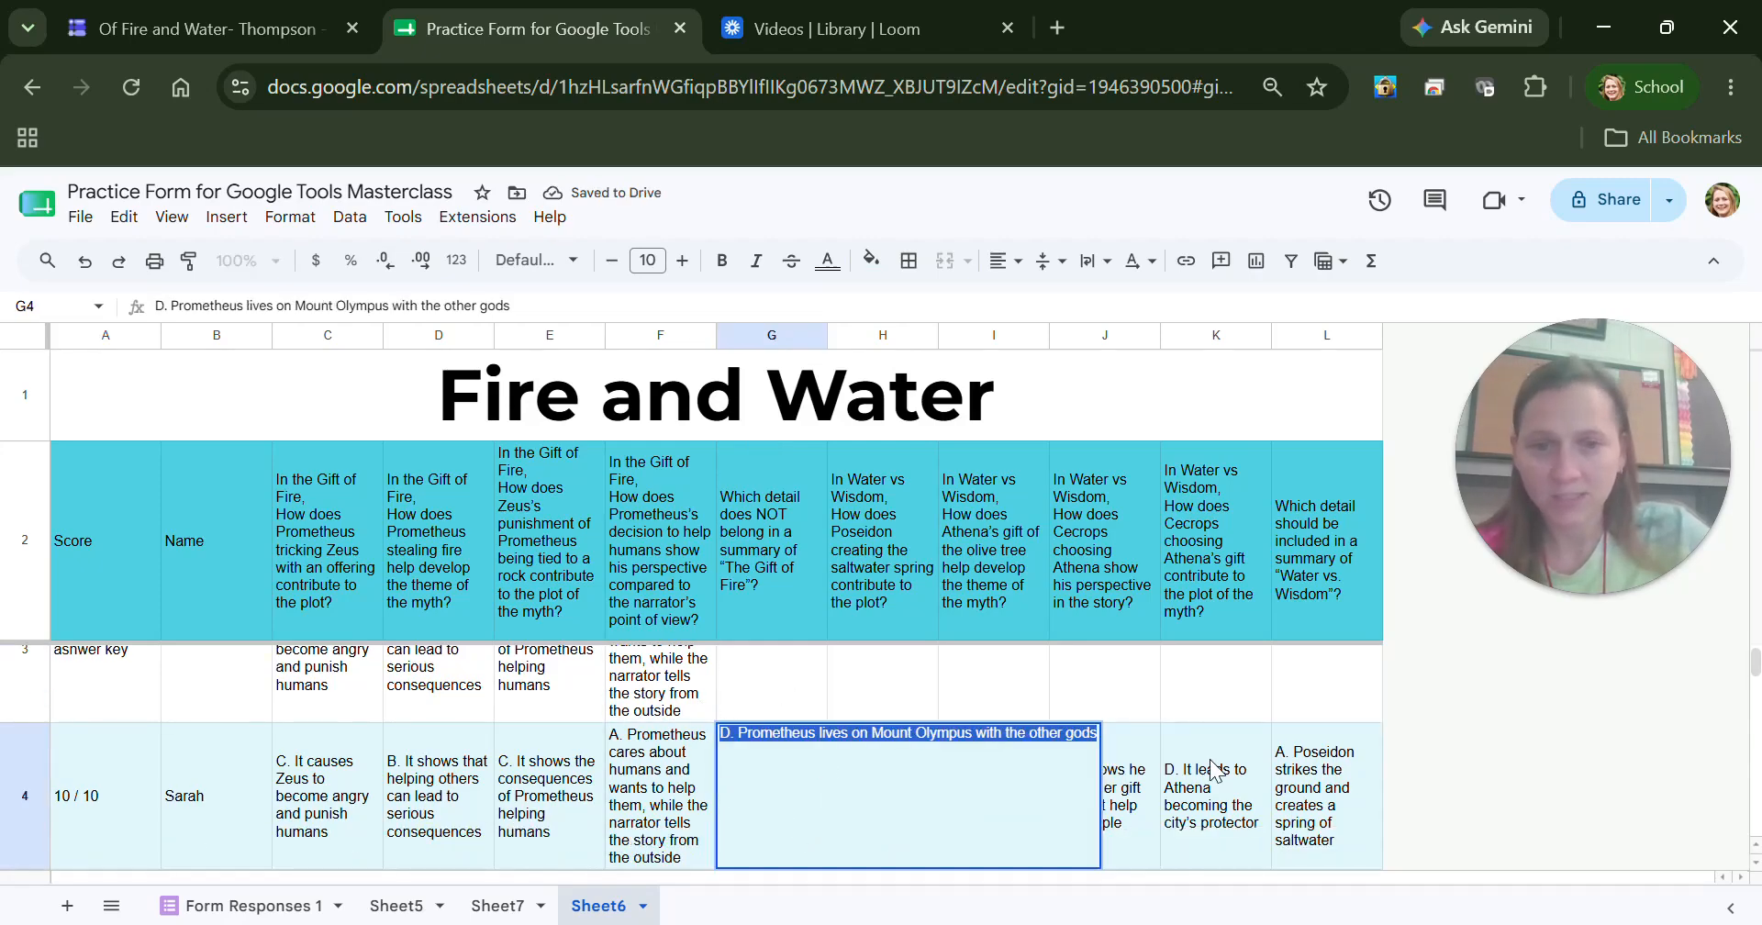
pyautogui.hotkey('ctrl', 'c')
pyautogui.click(757, 654)
pyautogui.hotkey('ctrl', 'v')
# Fill the rest of the answer key by copying the answers in H4 through L4 into H3 through L3.
pyautogui.doubleClick(887, 780)
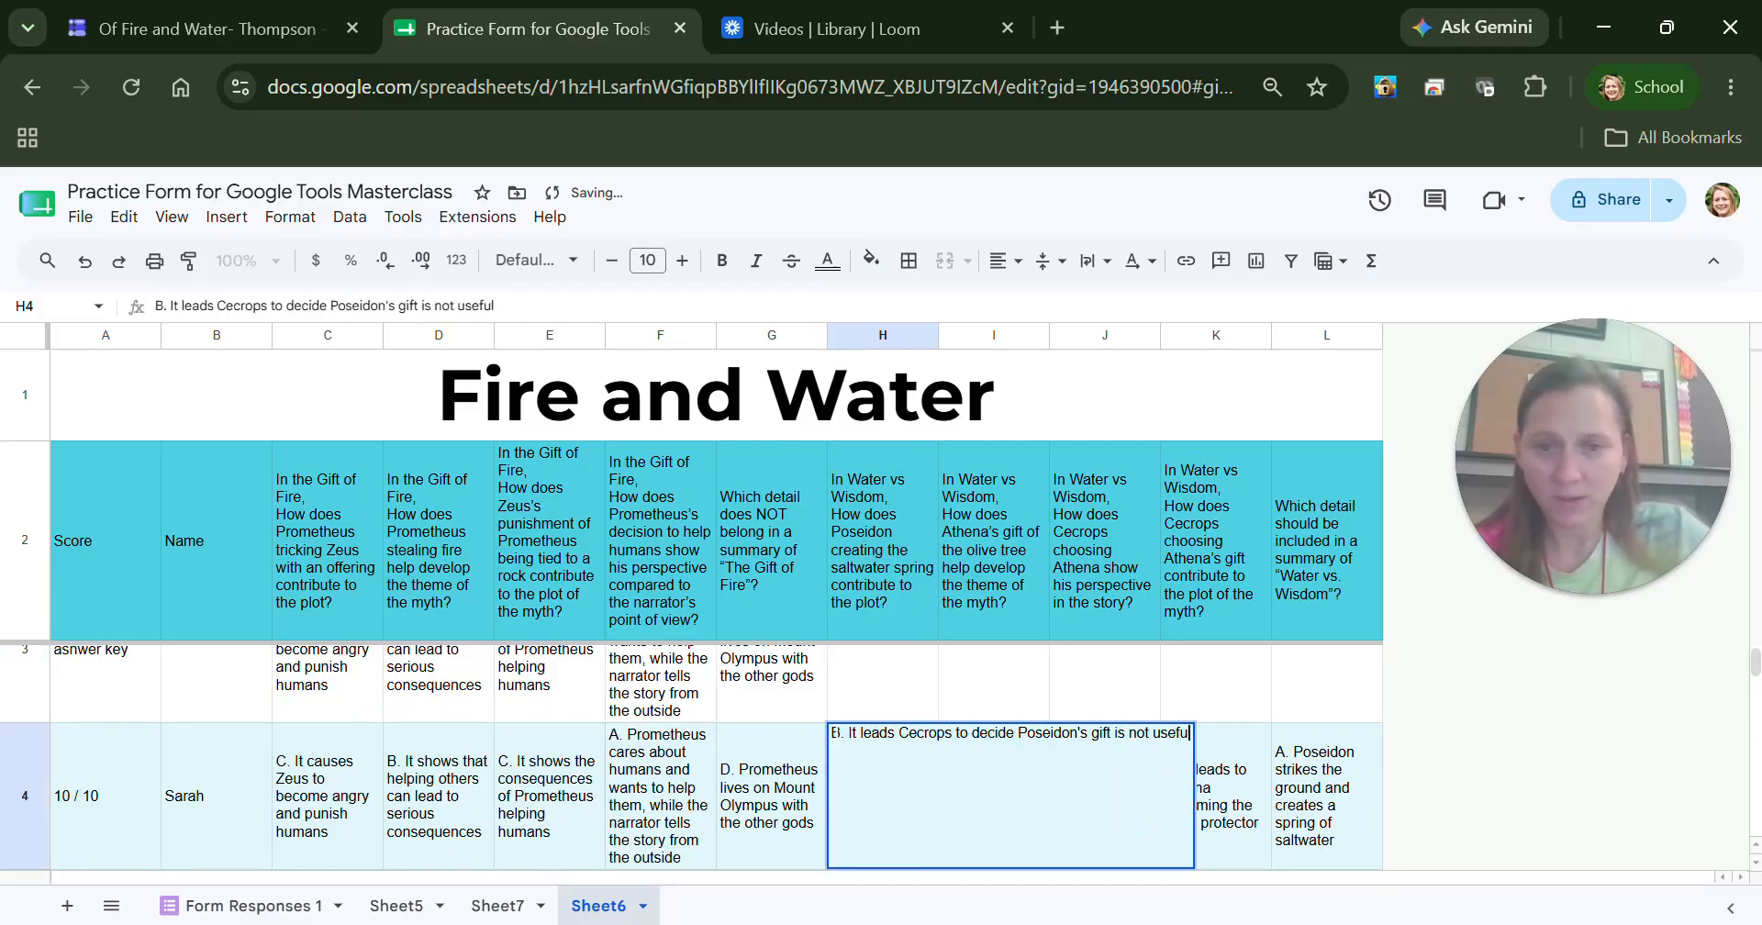
pyautogui.moveTo(835, 733); pyautogui.dragTo(1246, 791)
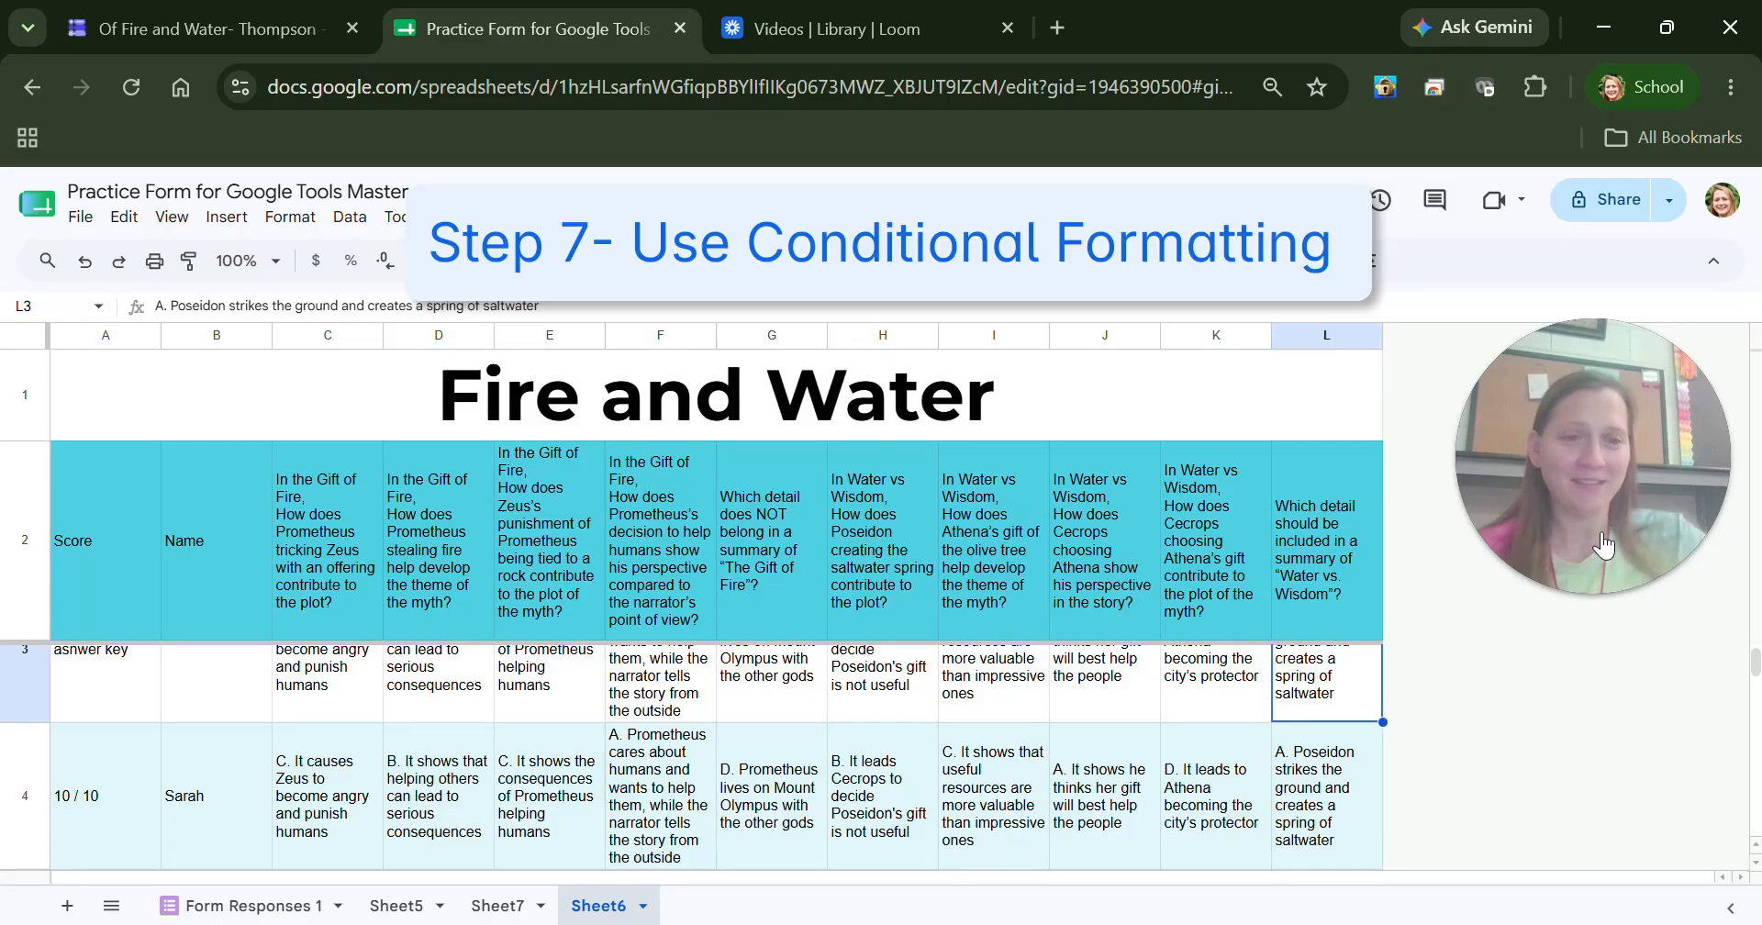
pyautogui.press('Down')
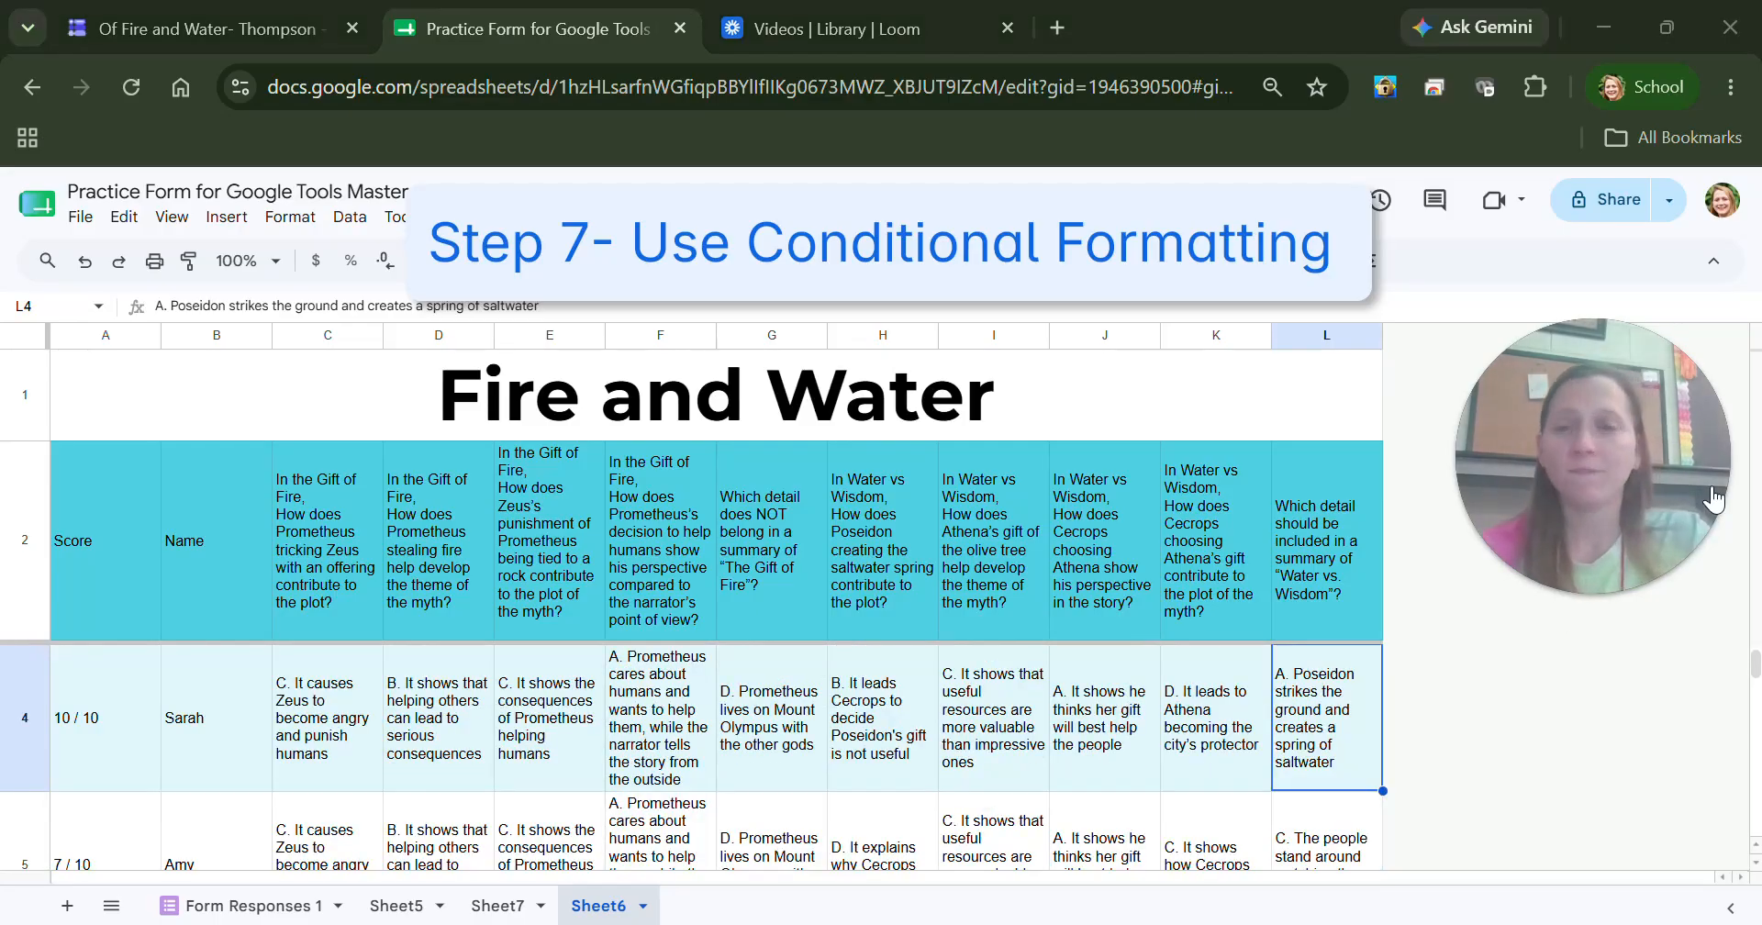
# Start a conditional formatting rule for column C and set its range to C4:C44.
pyautogui.click(328, 336)
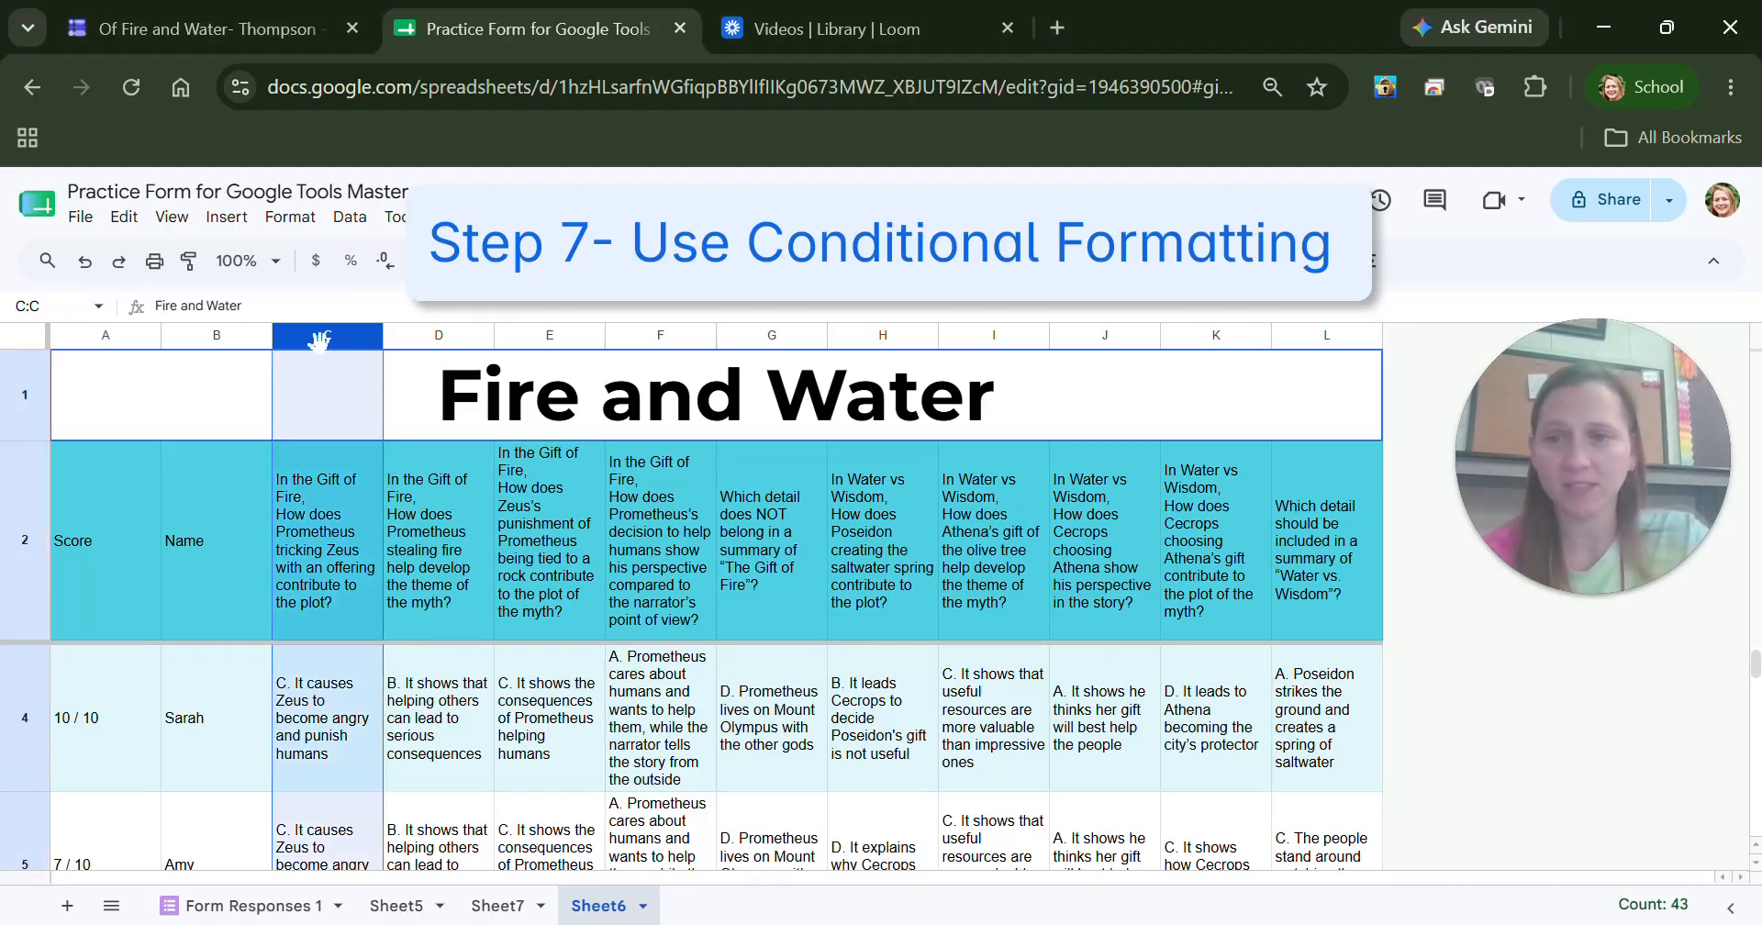
pyautogui.click(290, 216)
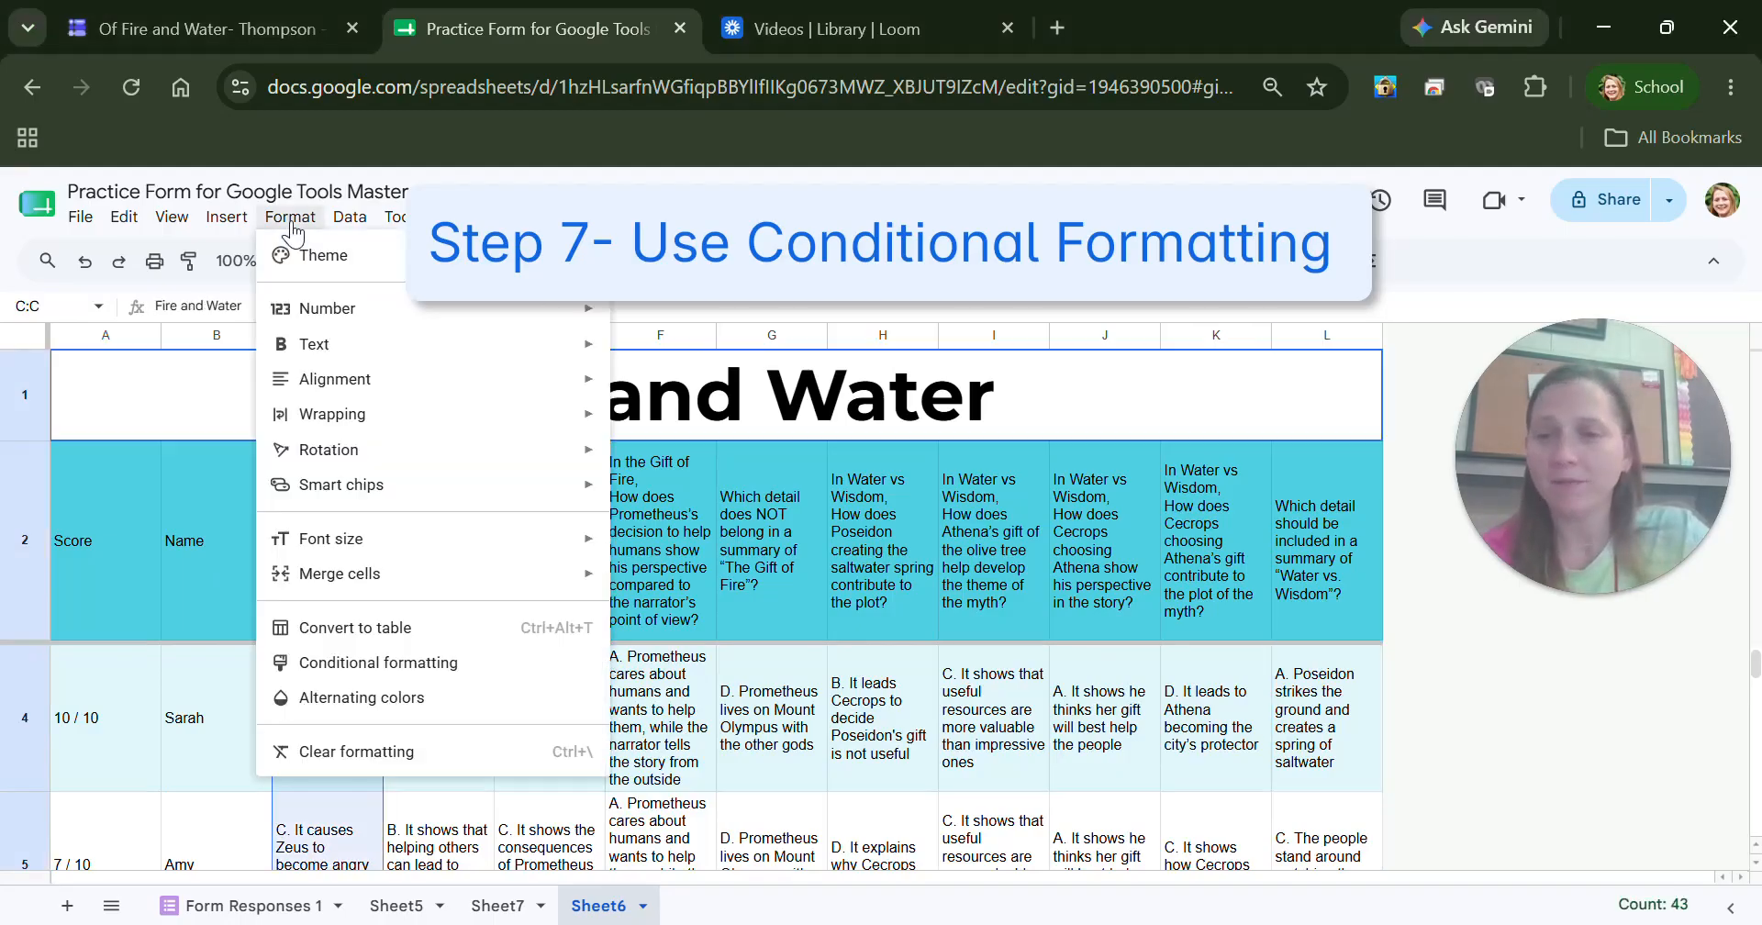
pyautogui.click(421, 659)
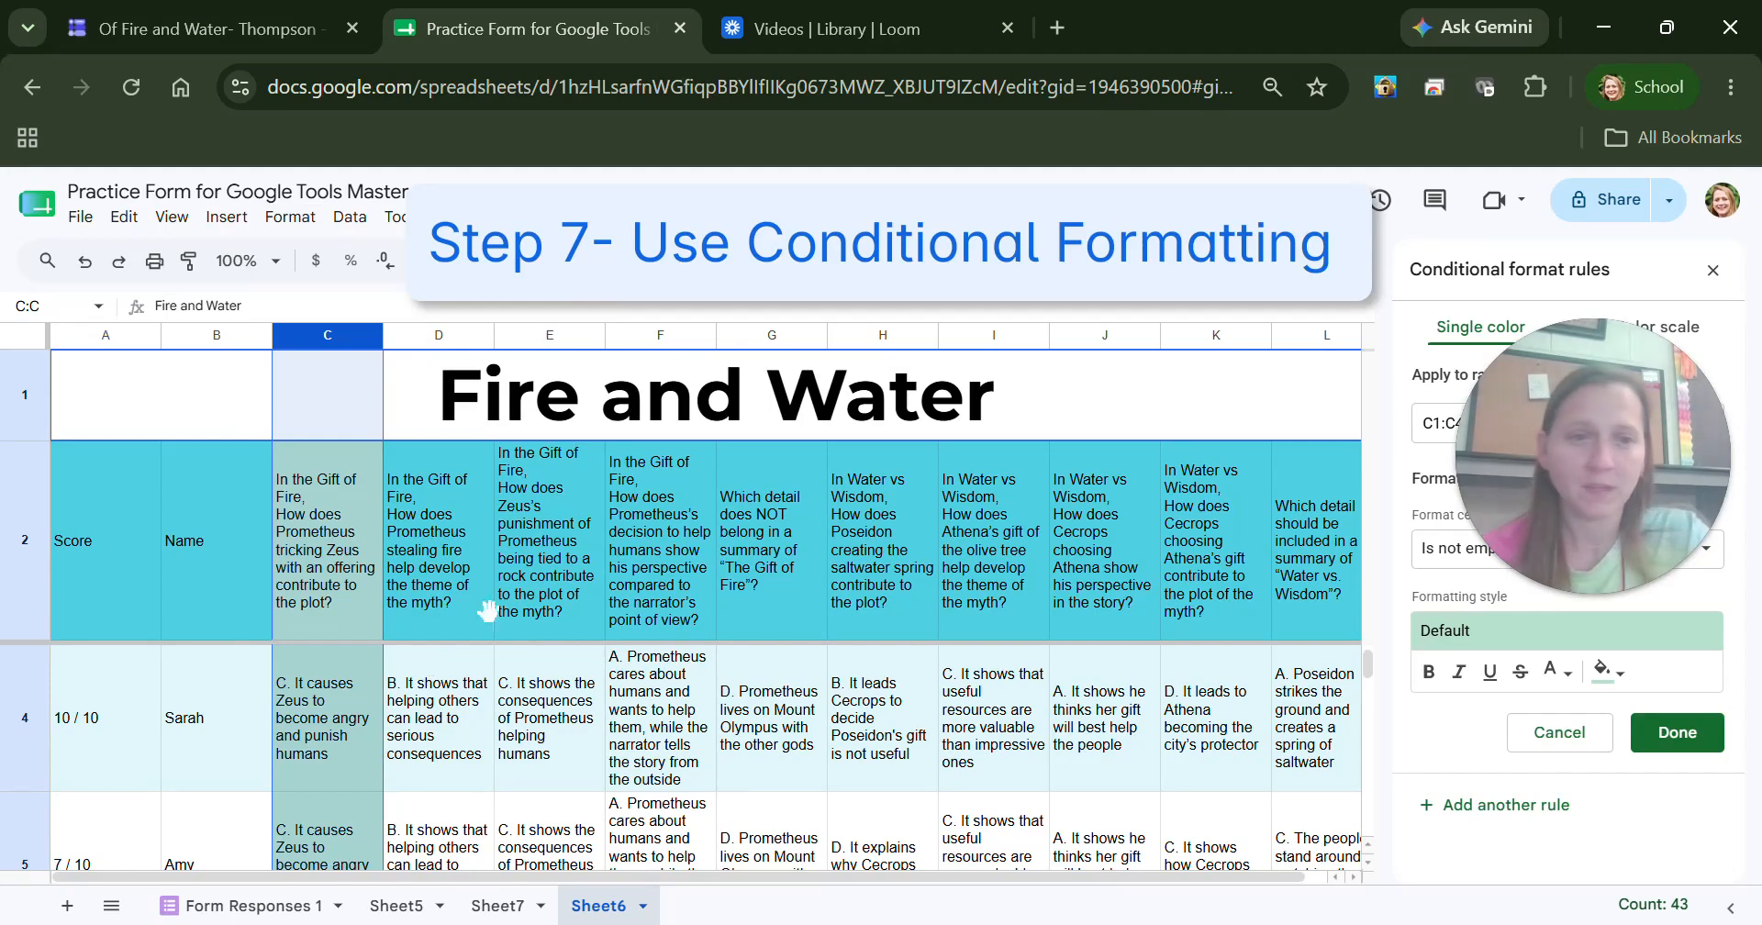
pyautogui.moveTo(1643, 394); pyautogui.dragTo(610, 268)
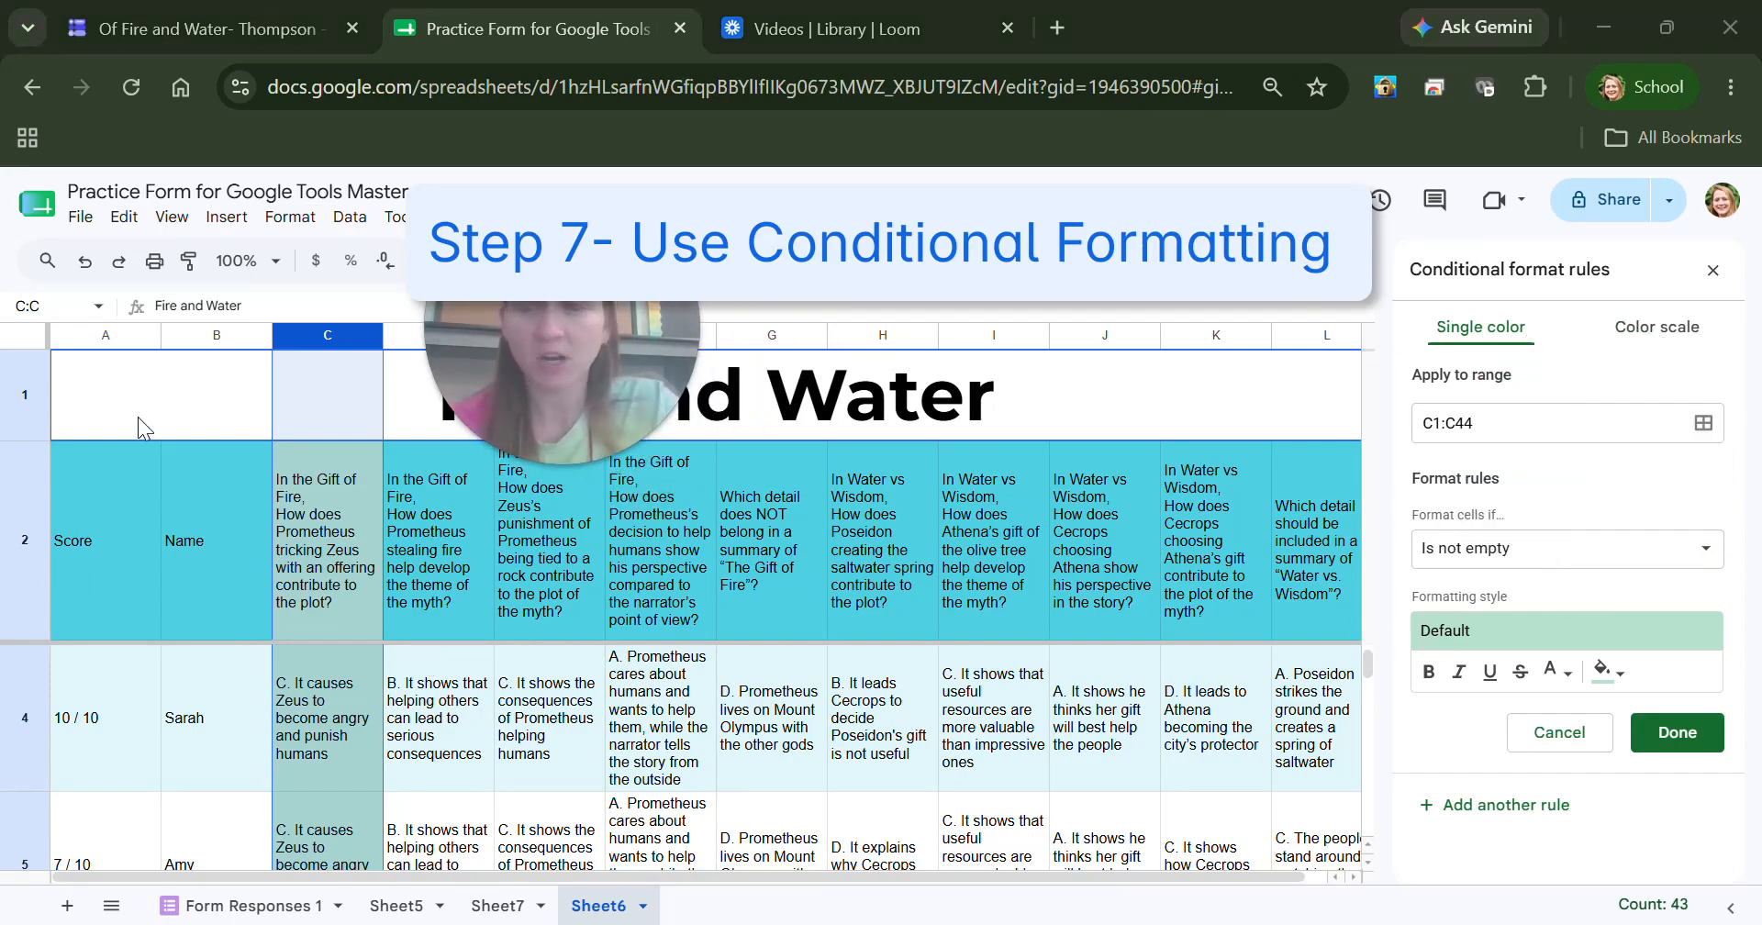
pyautogui.click(1446, 423)
pyautogui.press('BackSpace')
pyautogui.press('BackSpace')
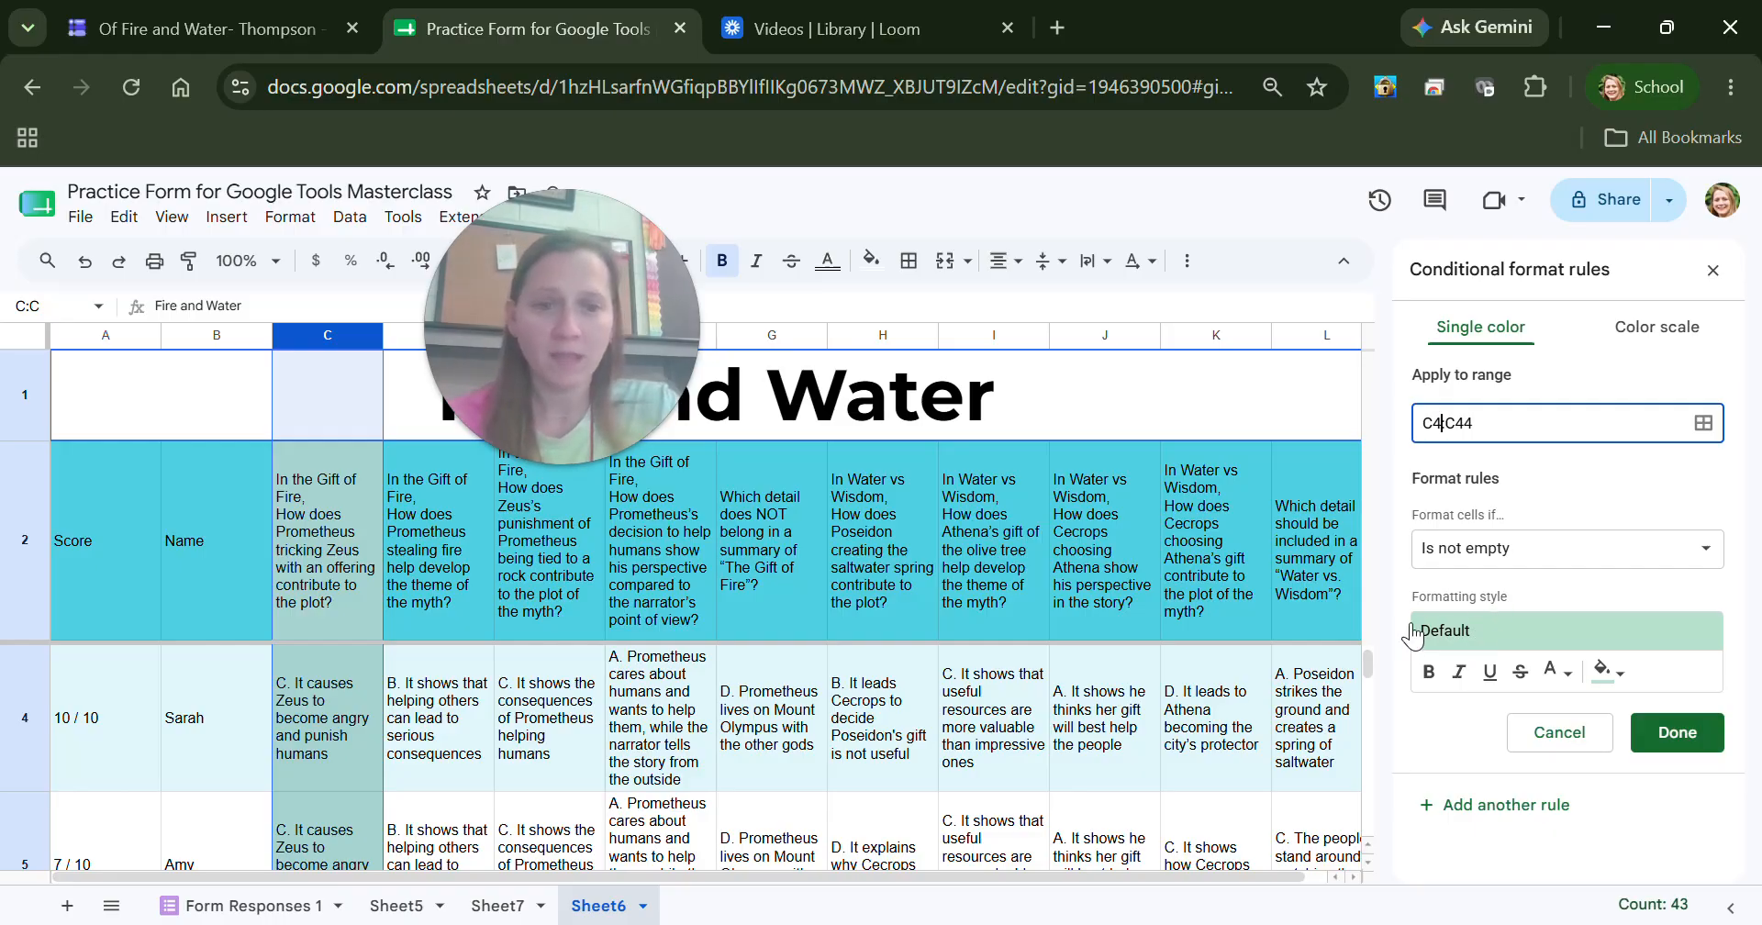
pyautogui.moveTo(1367, 657); pyautogui.dragTo(1360, 475)
pyautogui.write(':')
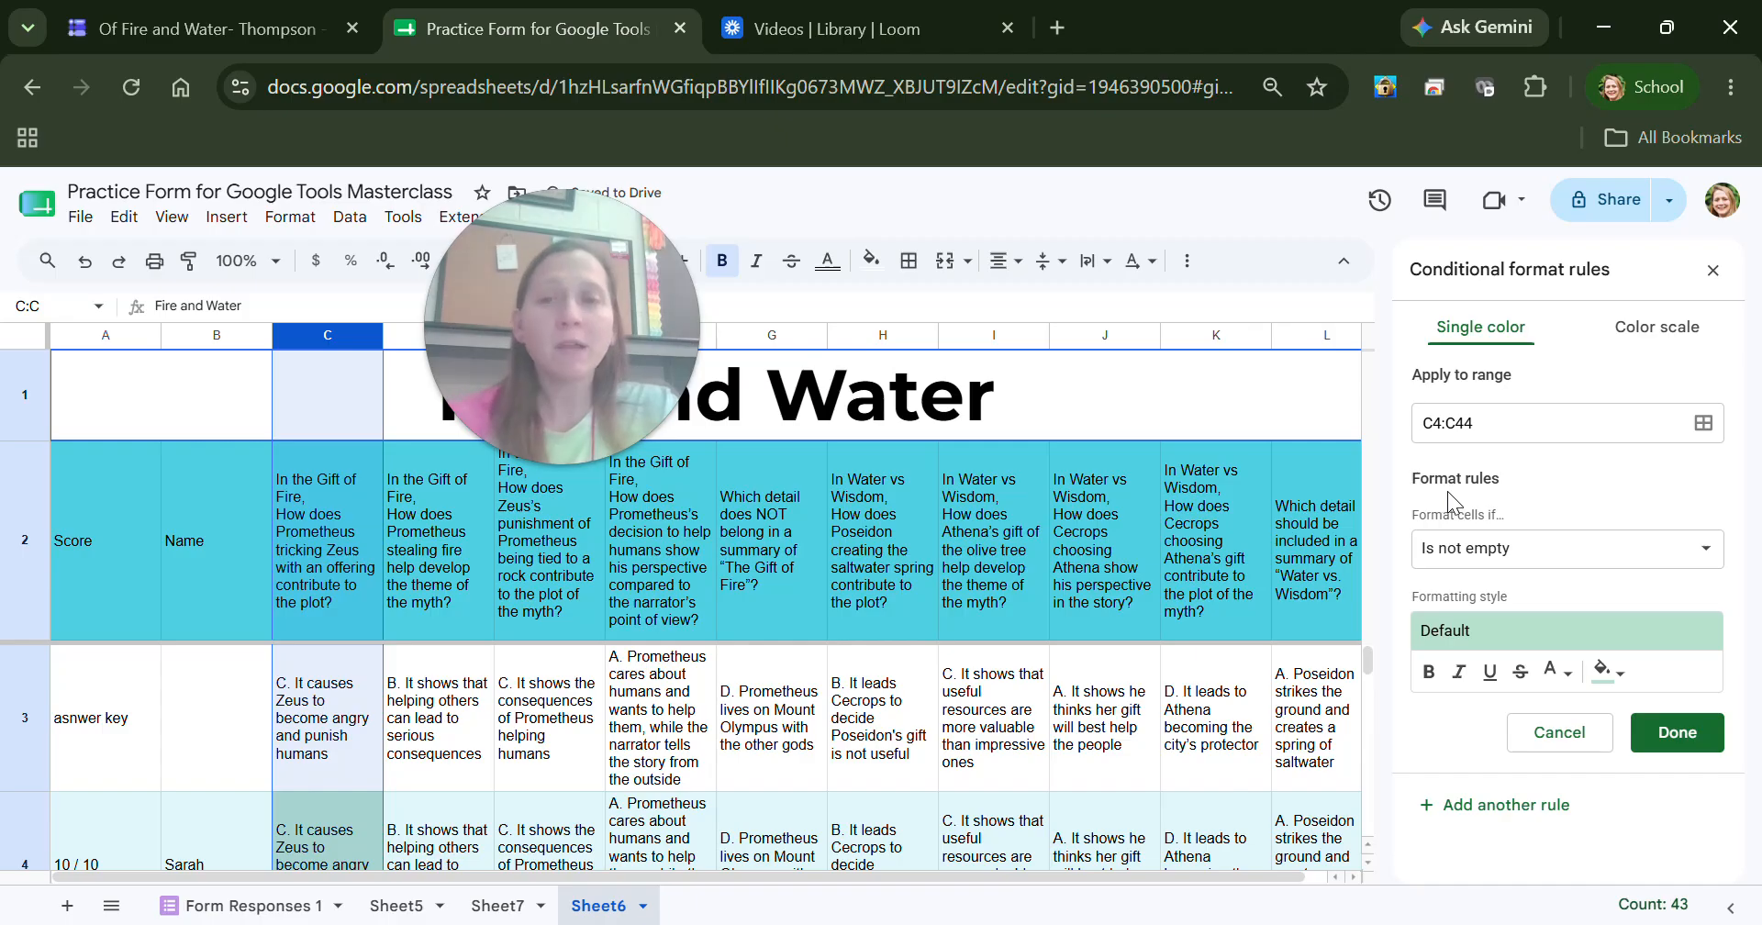
# Set the rule's condition to Text contains with C3's answer, "C. It causes Zeus to become angry and punish humans".
pyautogui.click(1544, 554)
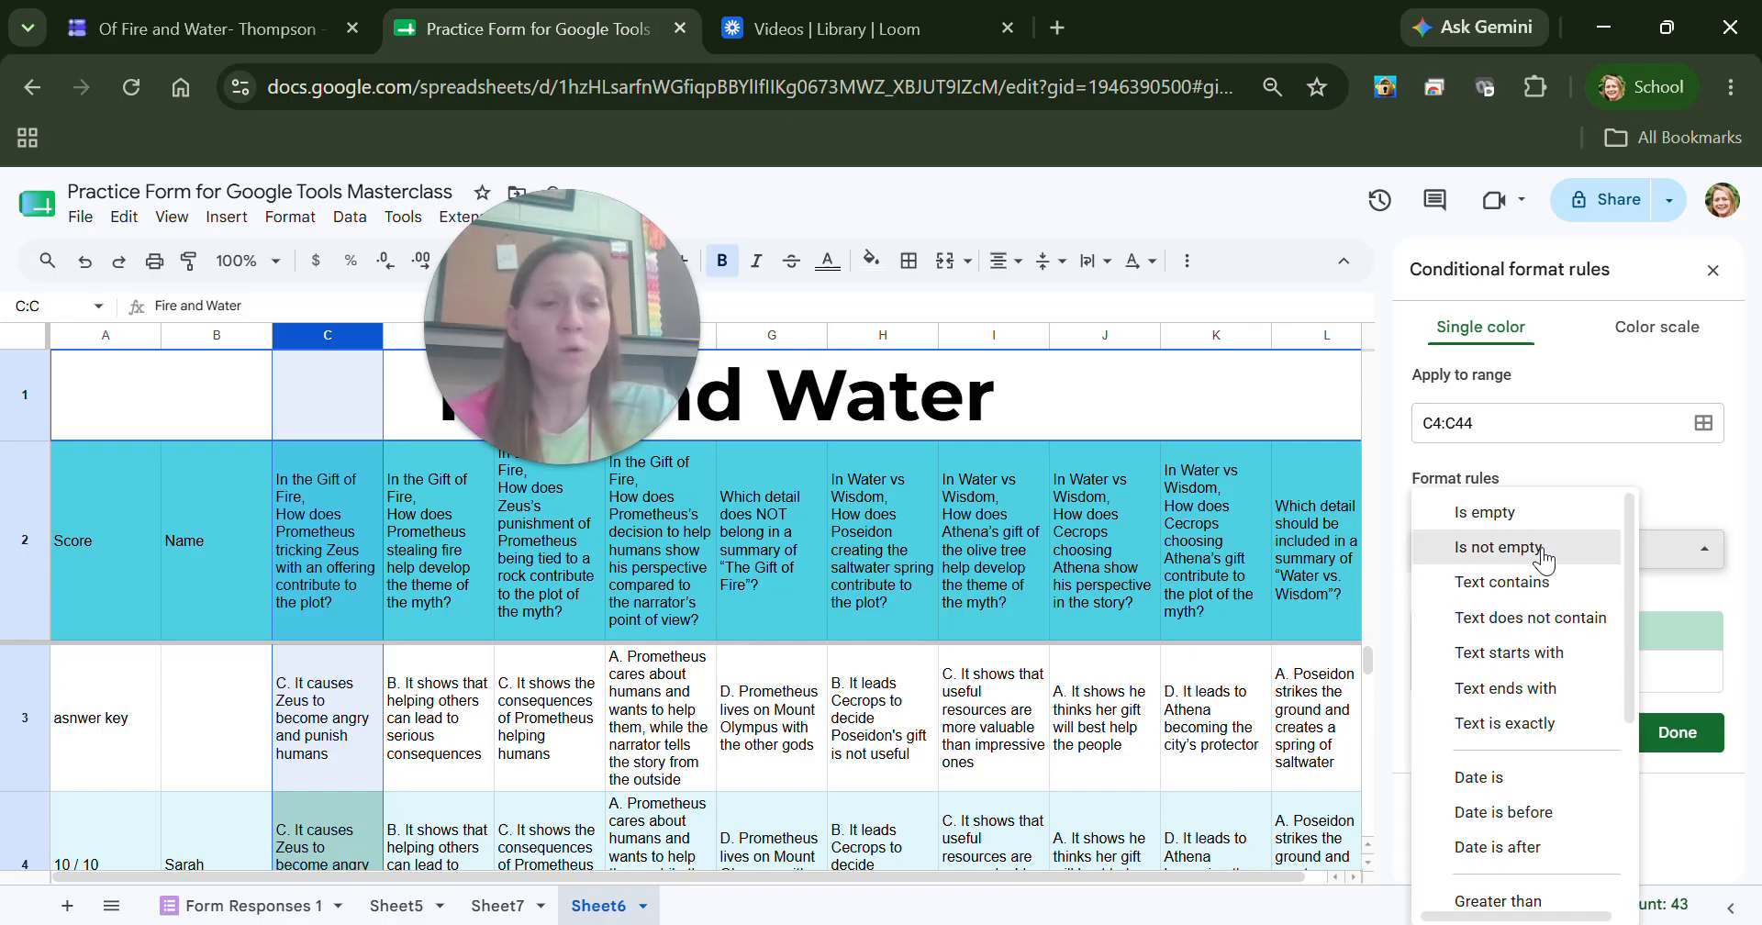
pyautogui.click(1530, 595)
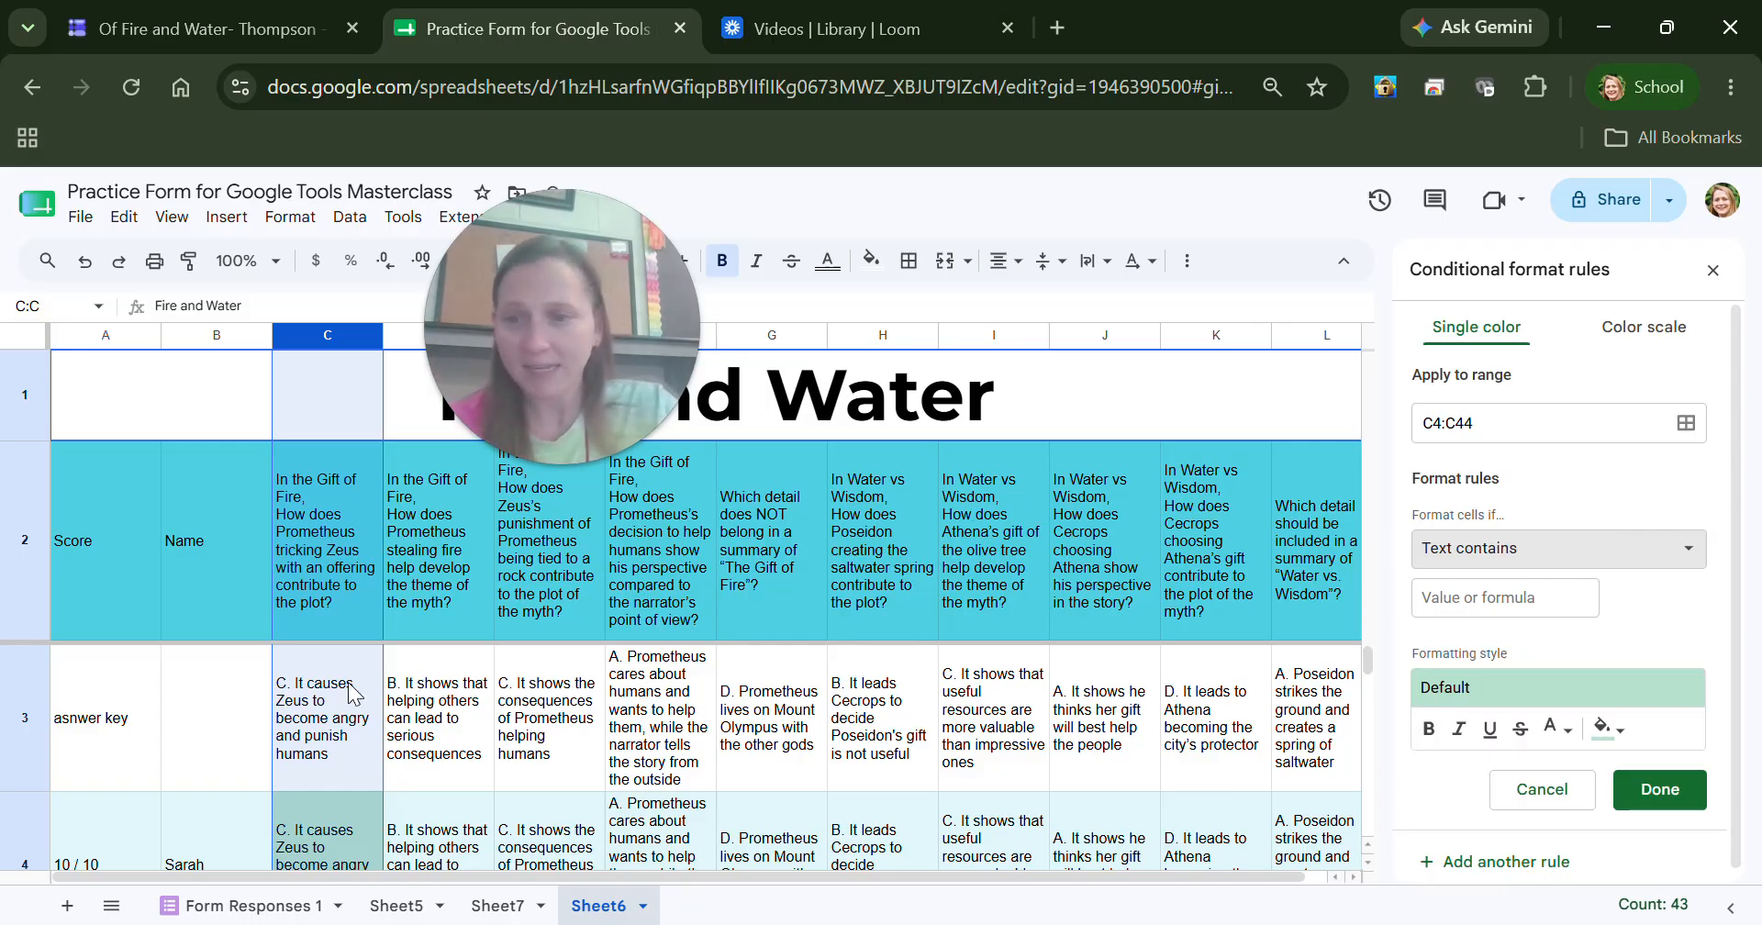
pyautogui.click(308, 705)
pyautogui.doubleClick(352, 727)
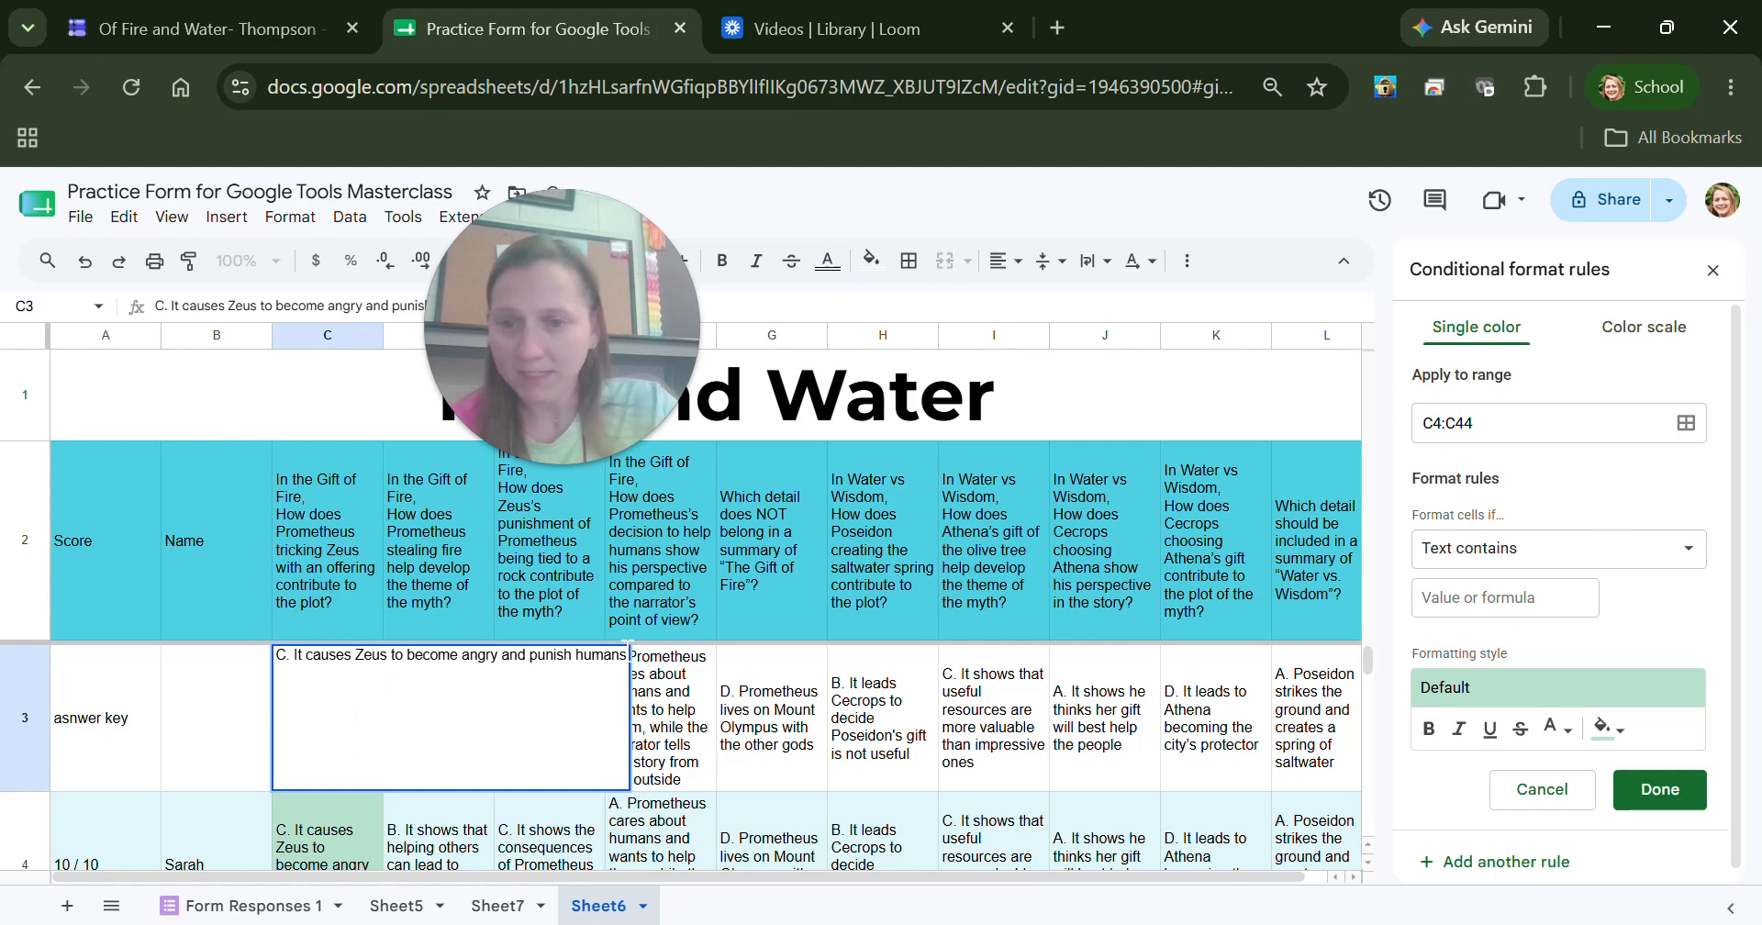
pyautogui.moveTo(612, 655); pyautogui.dragTo(231, 669)
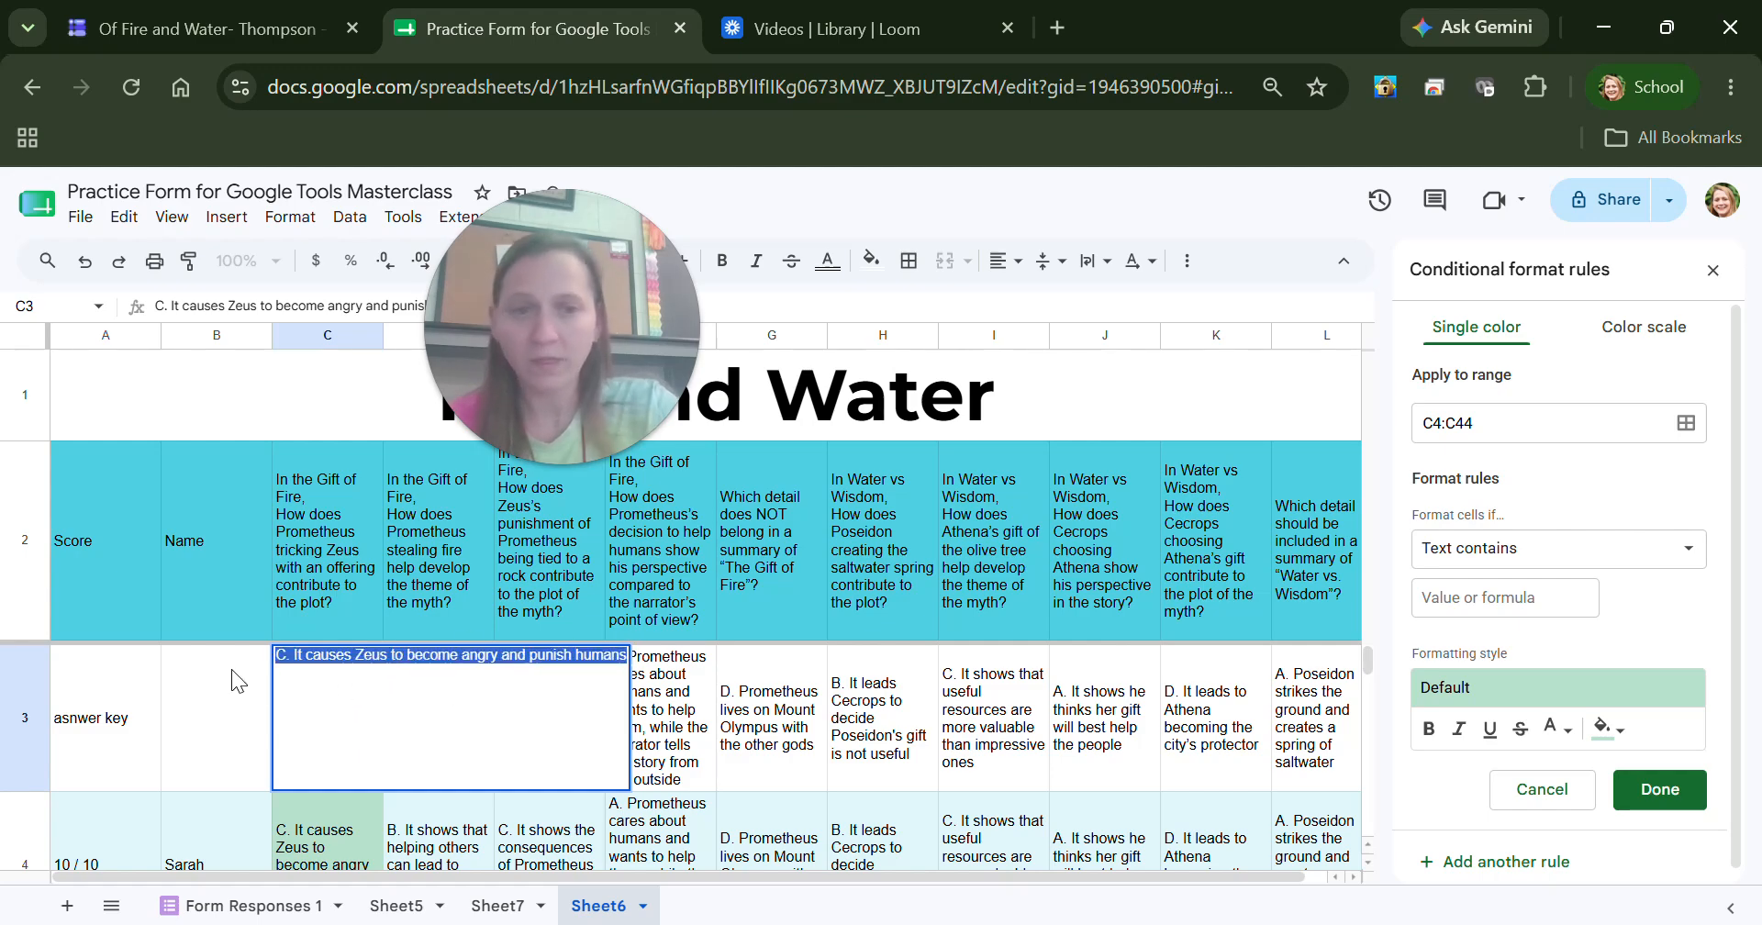
pyautogui.hotkey('ctrl', 'c')
pyautogui.click(1505, 597)
pyautogui.hotkey('ctrl', 'v')
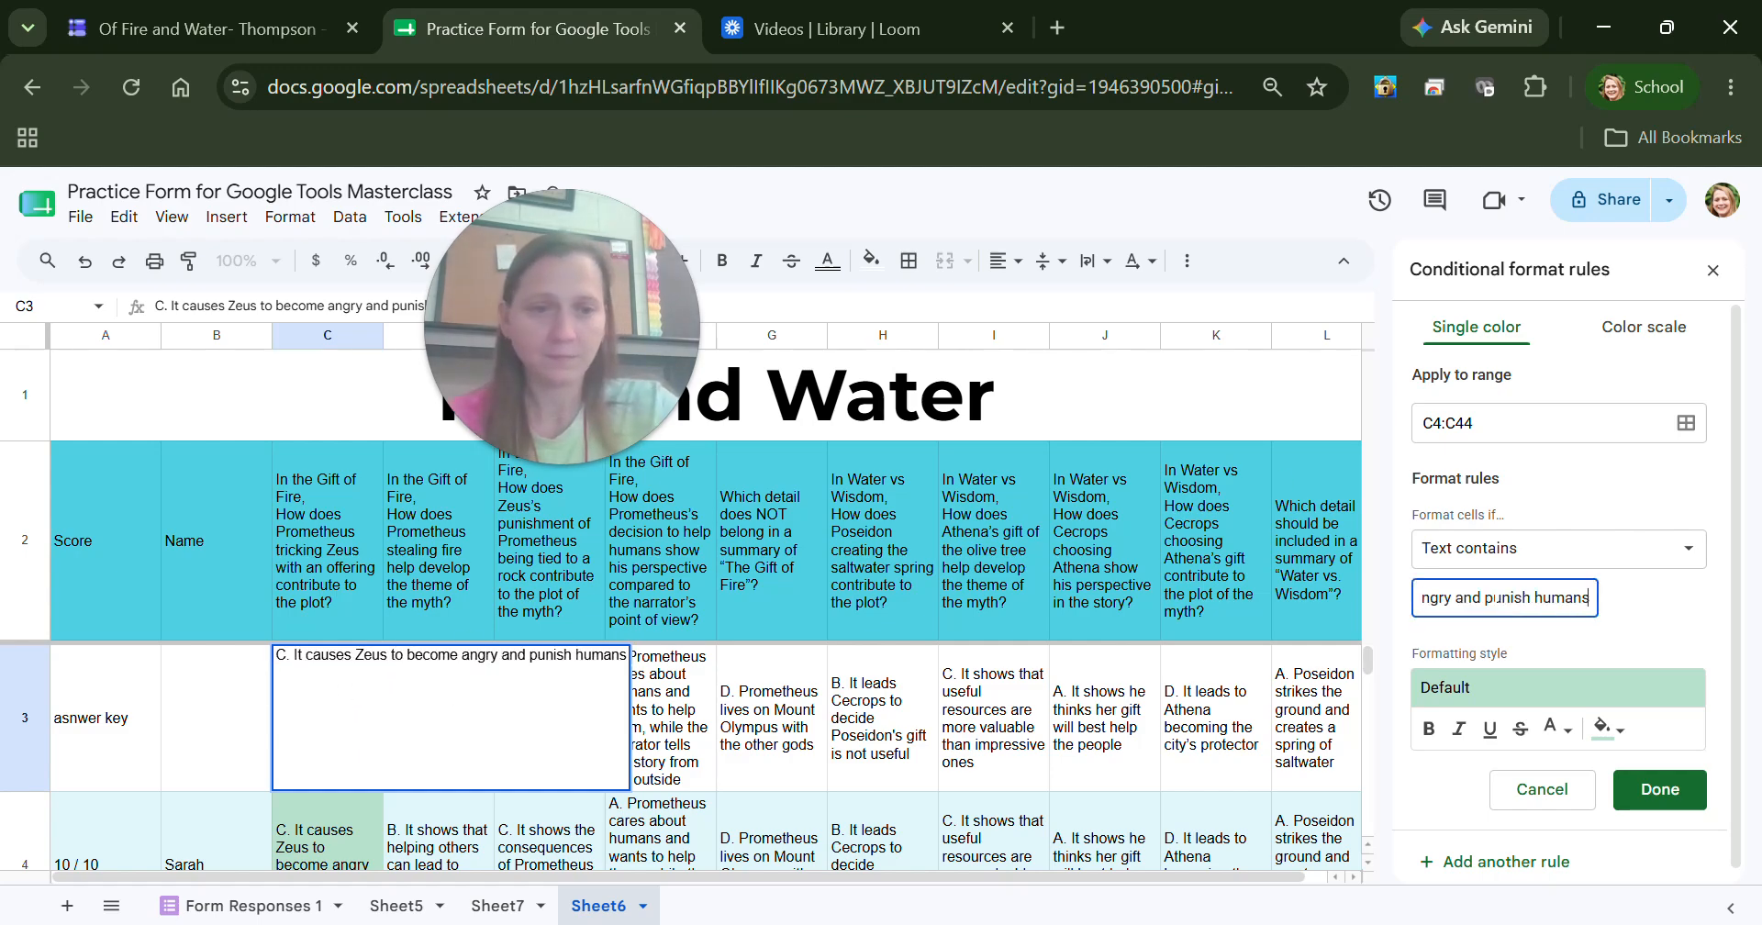
# Give the matching answers a bright green fill and save the rule.
pyautogui.click(1612, 728)
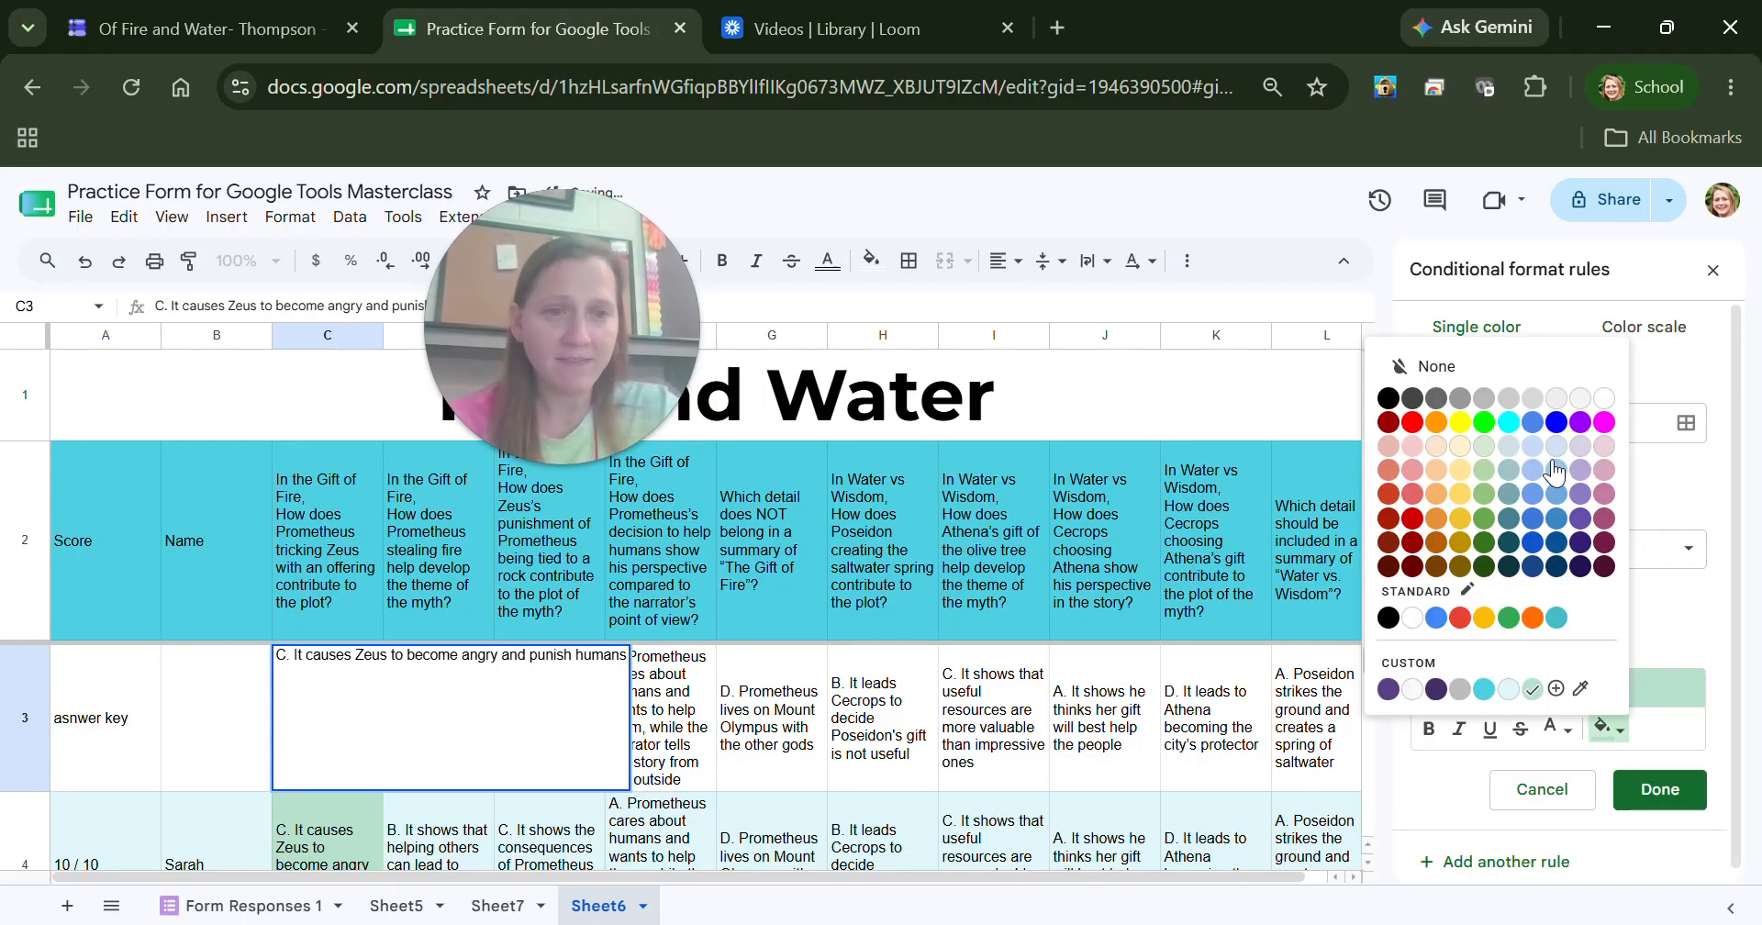
pyautogui.click(1484, 432)
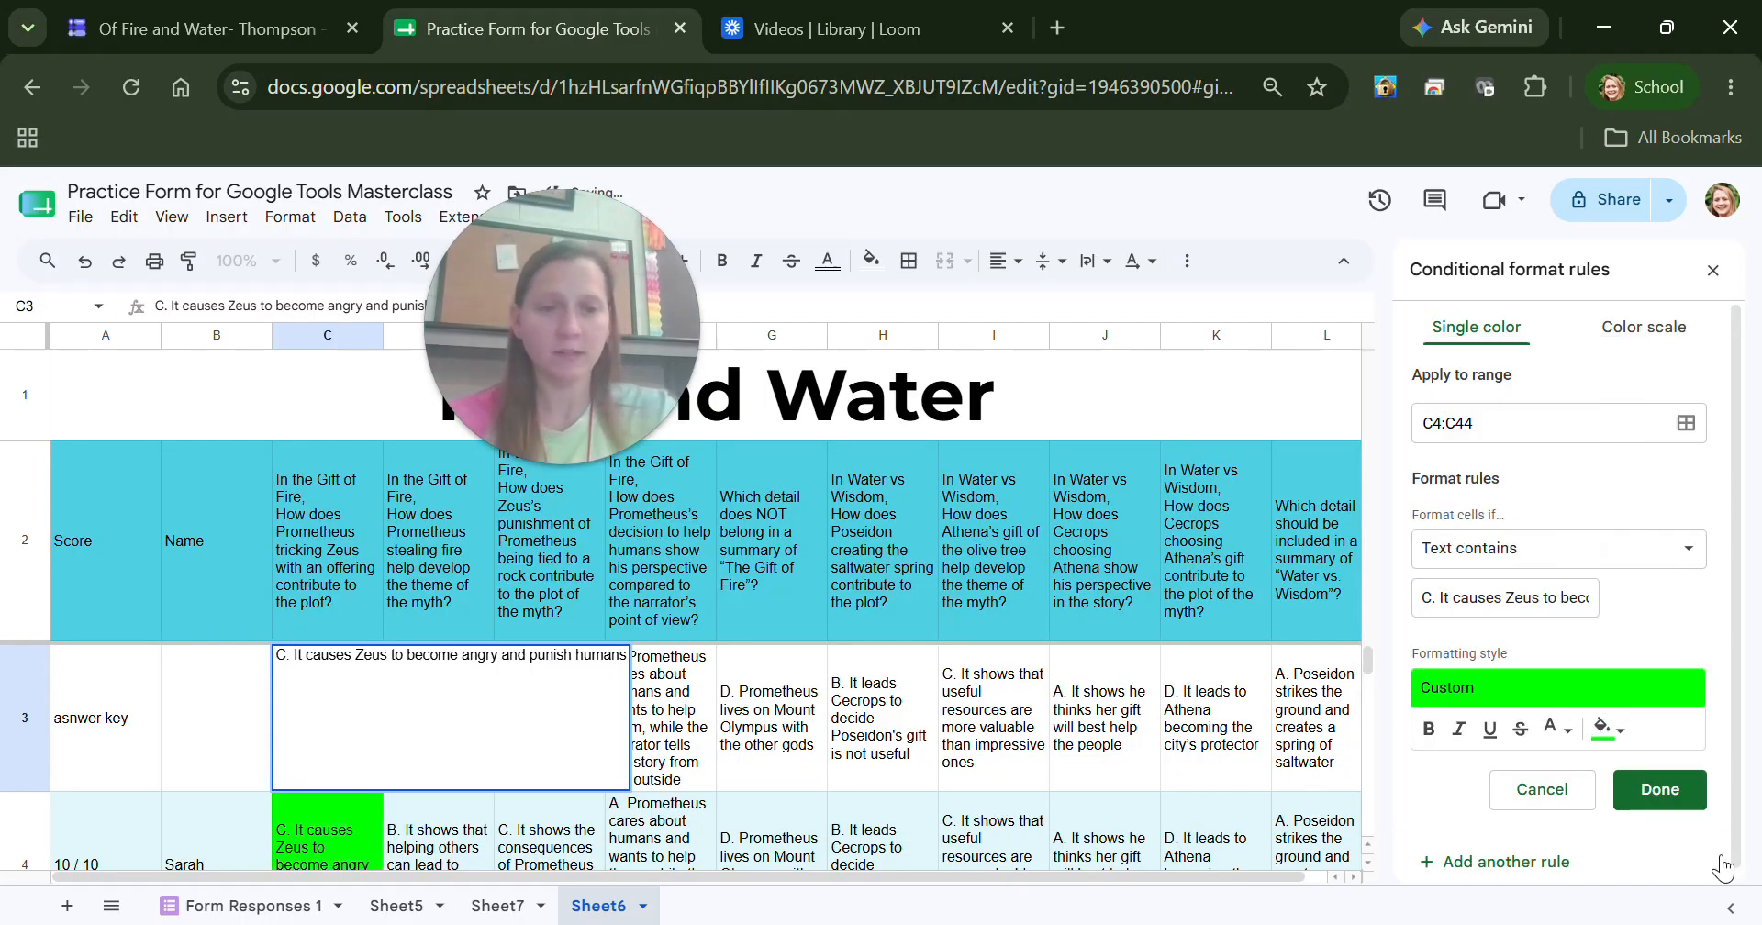
pyautogui.click(1686, 814)
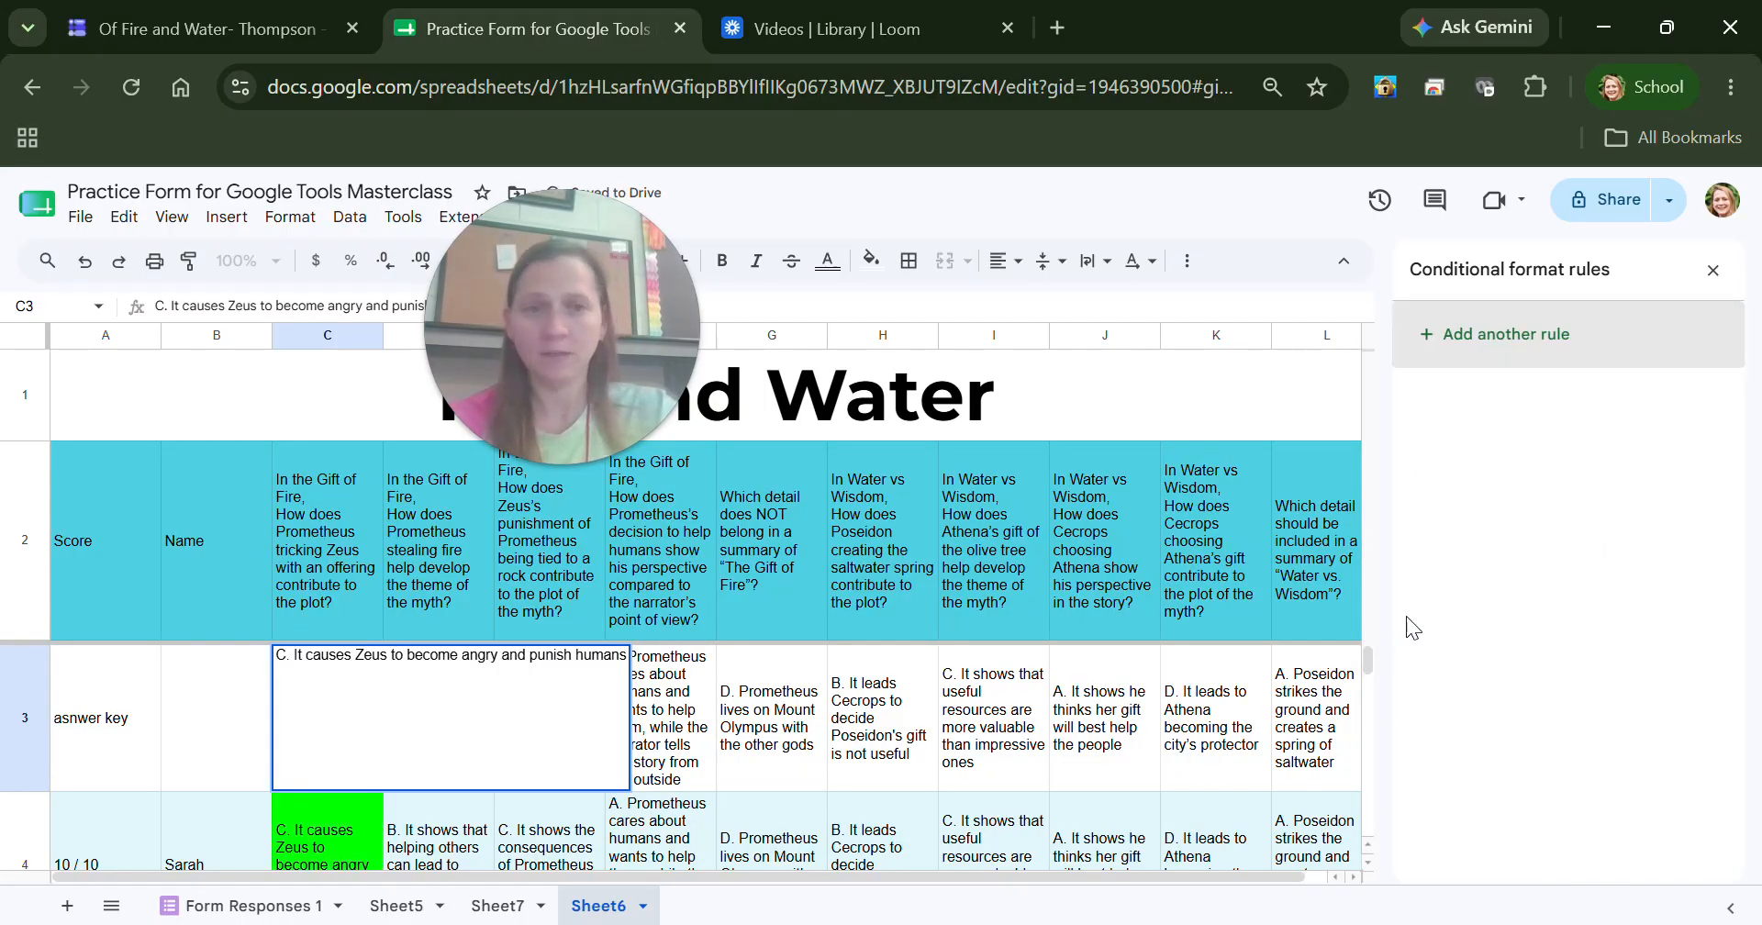
# Start another conditional formatting rule for column C and set its range to C3:C44.
pyautogui.click(1444, 341)
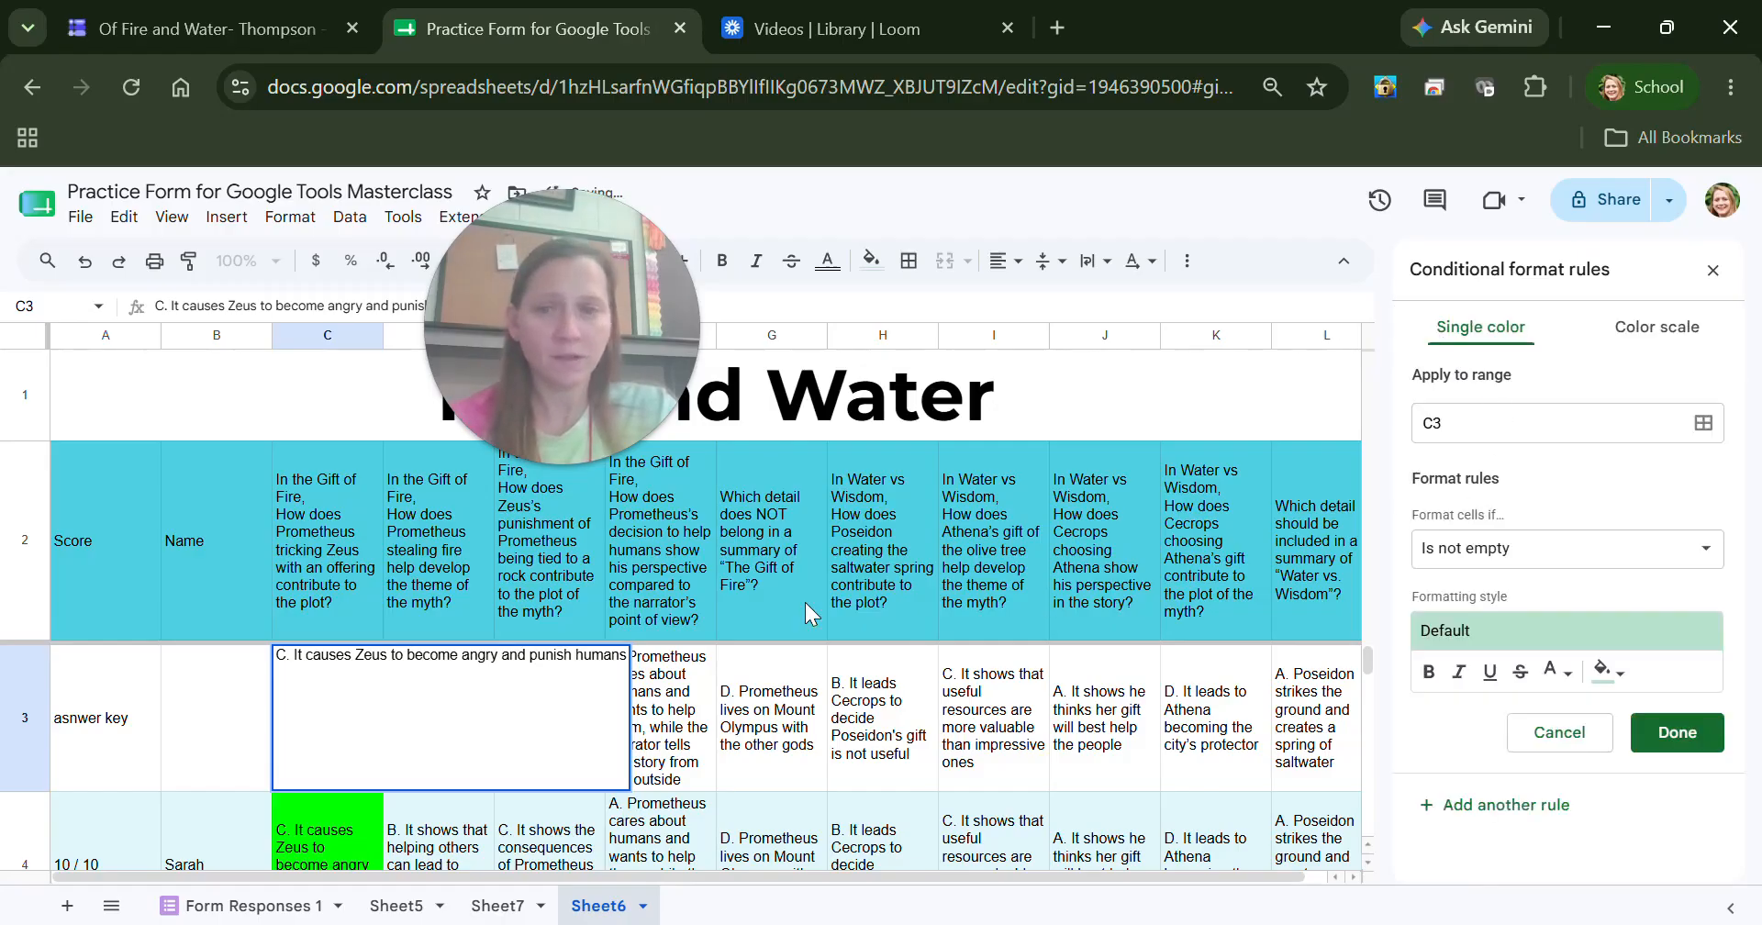
pyautogui.click(328, 340)
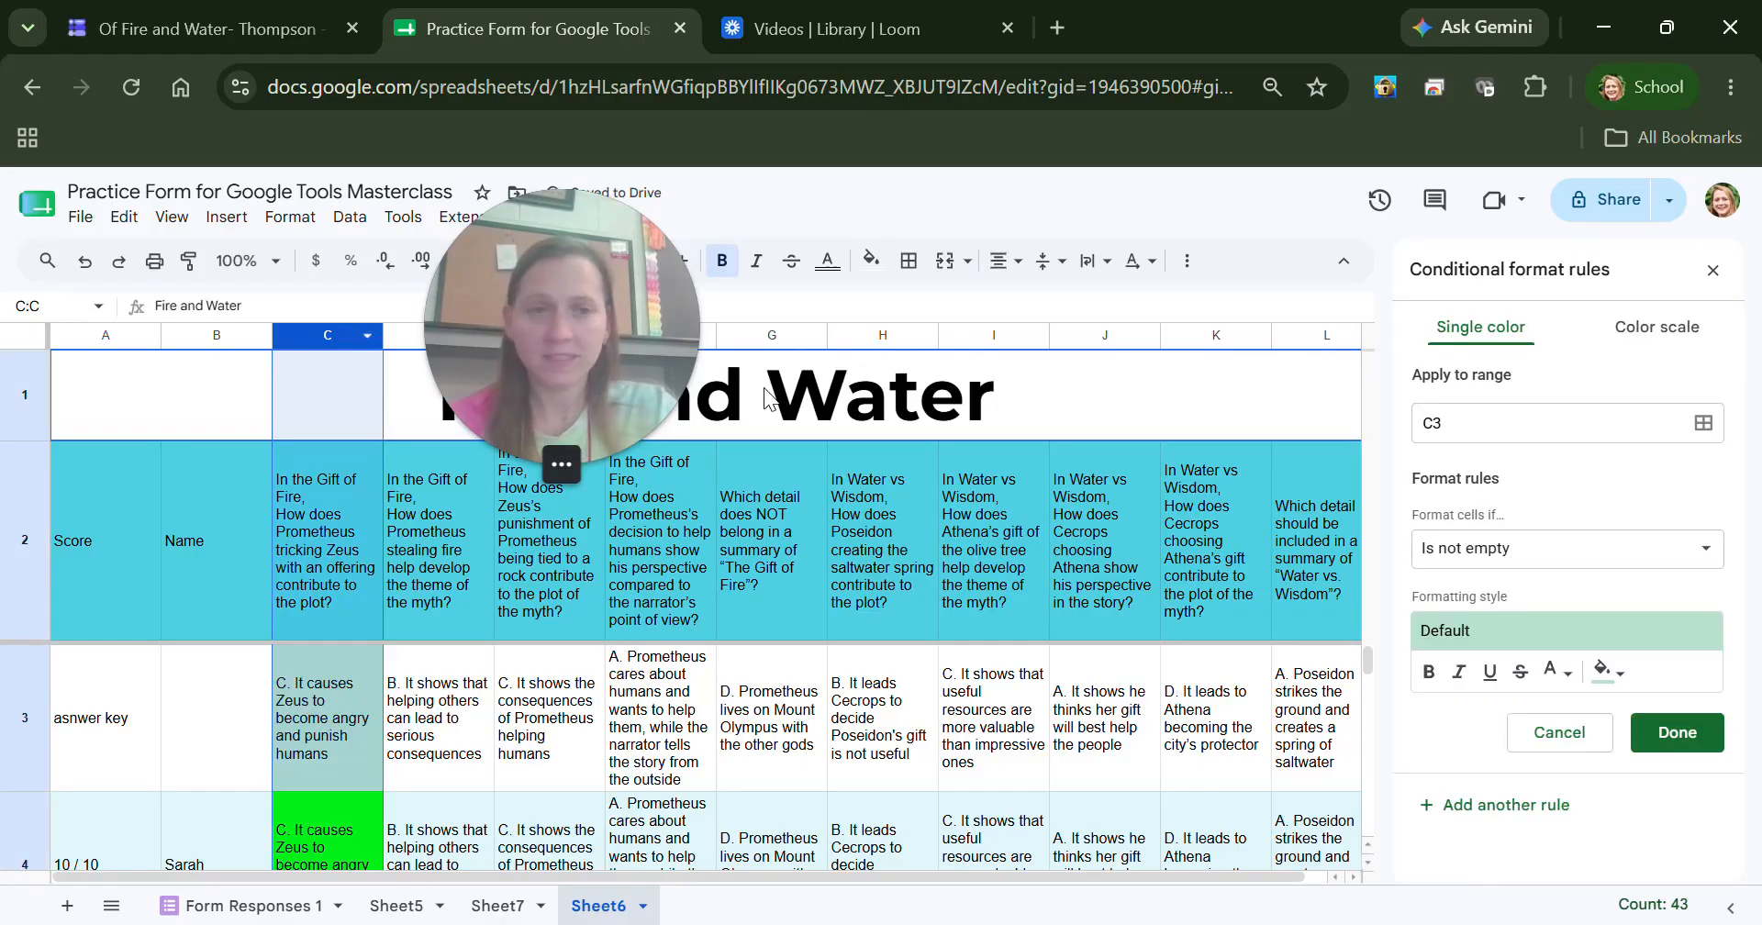
pyautogui.click(1468, 423)
pyautogui.write(':C44')
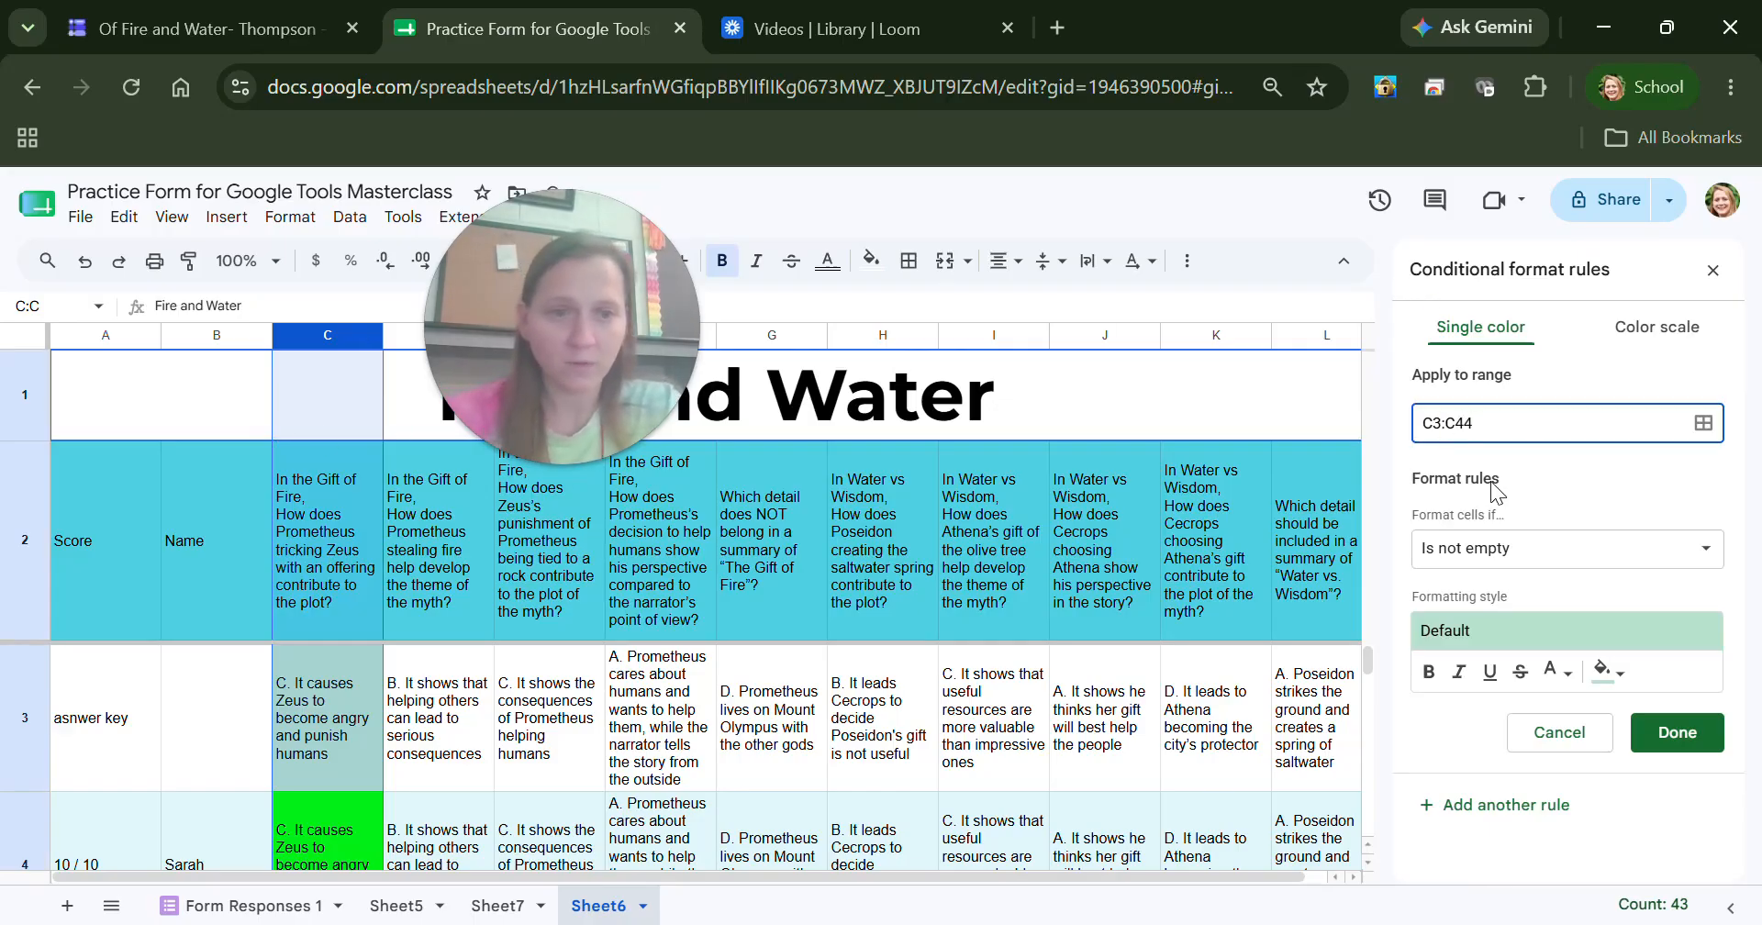
# Set the rule's condition to Text does not contain with C3's answer, "C. It causes Zeus to become angry and punish humans".
pyautogui.click(1587, 547)
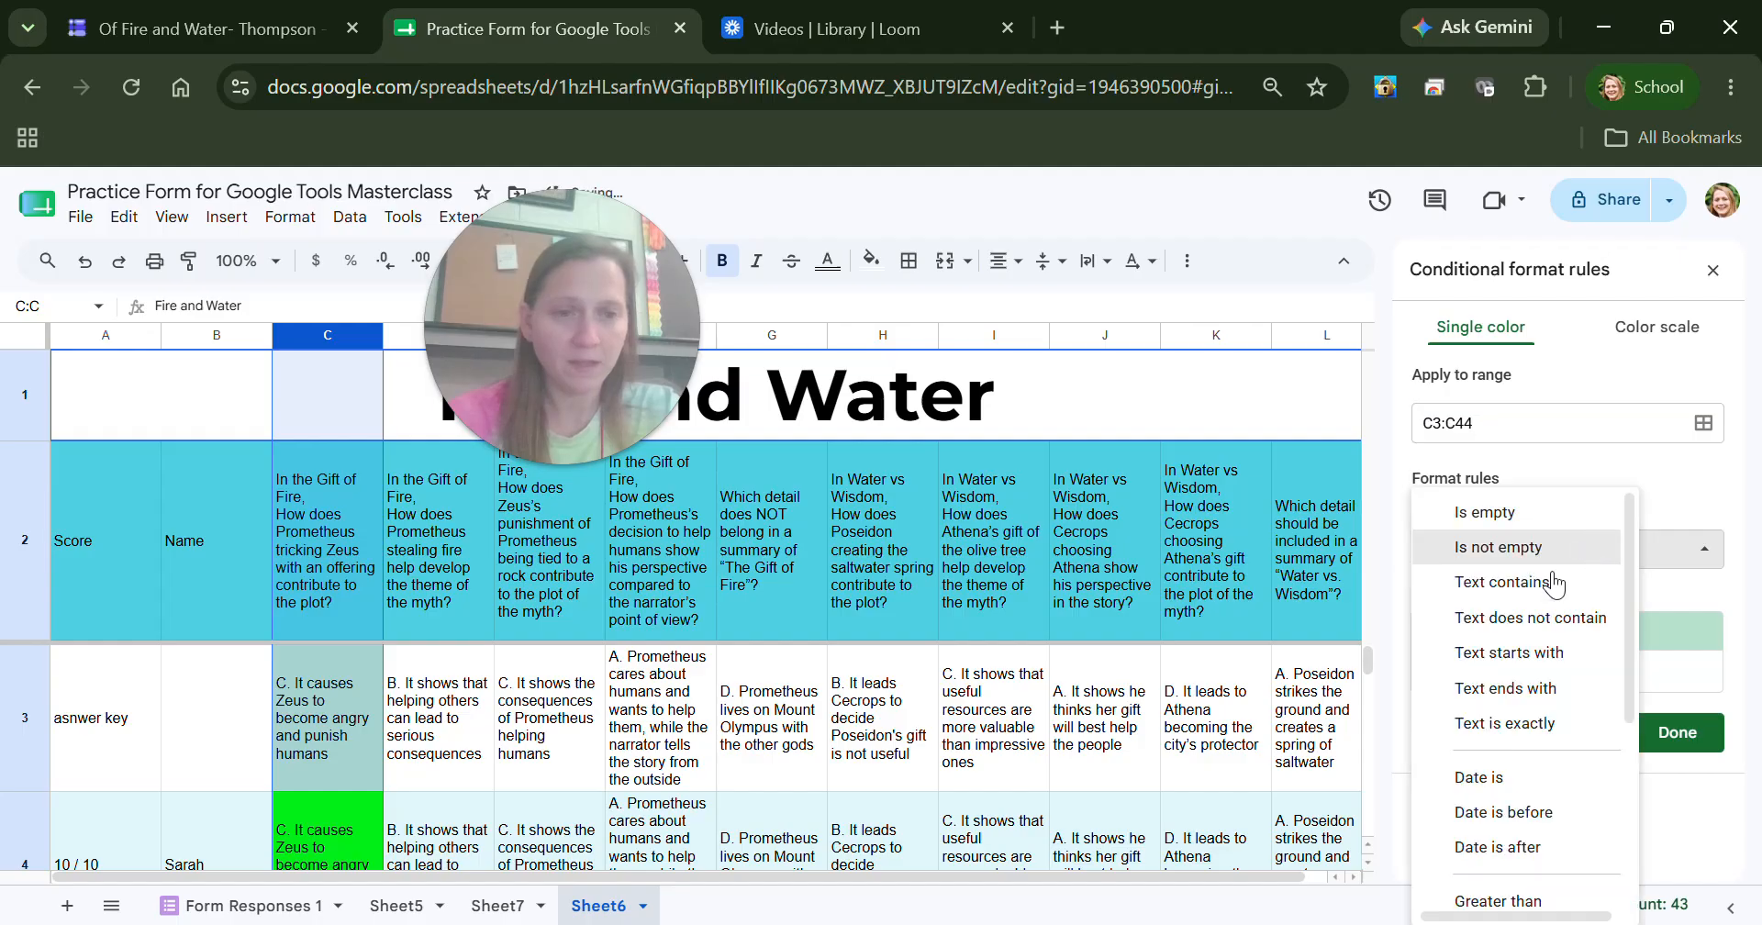
pyautogui.click(1567, 617)
pyautogui.click(1560, 597)
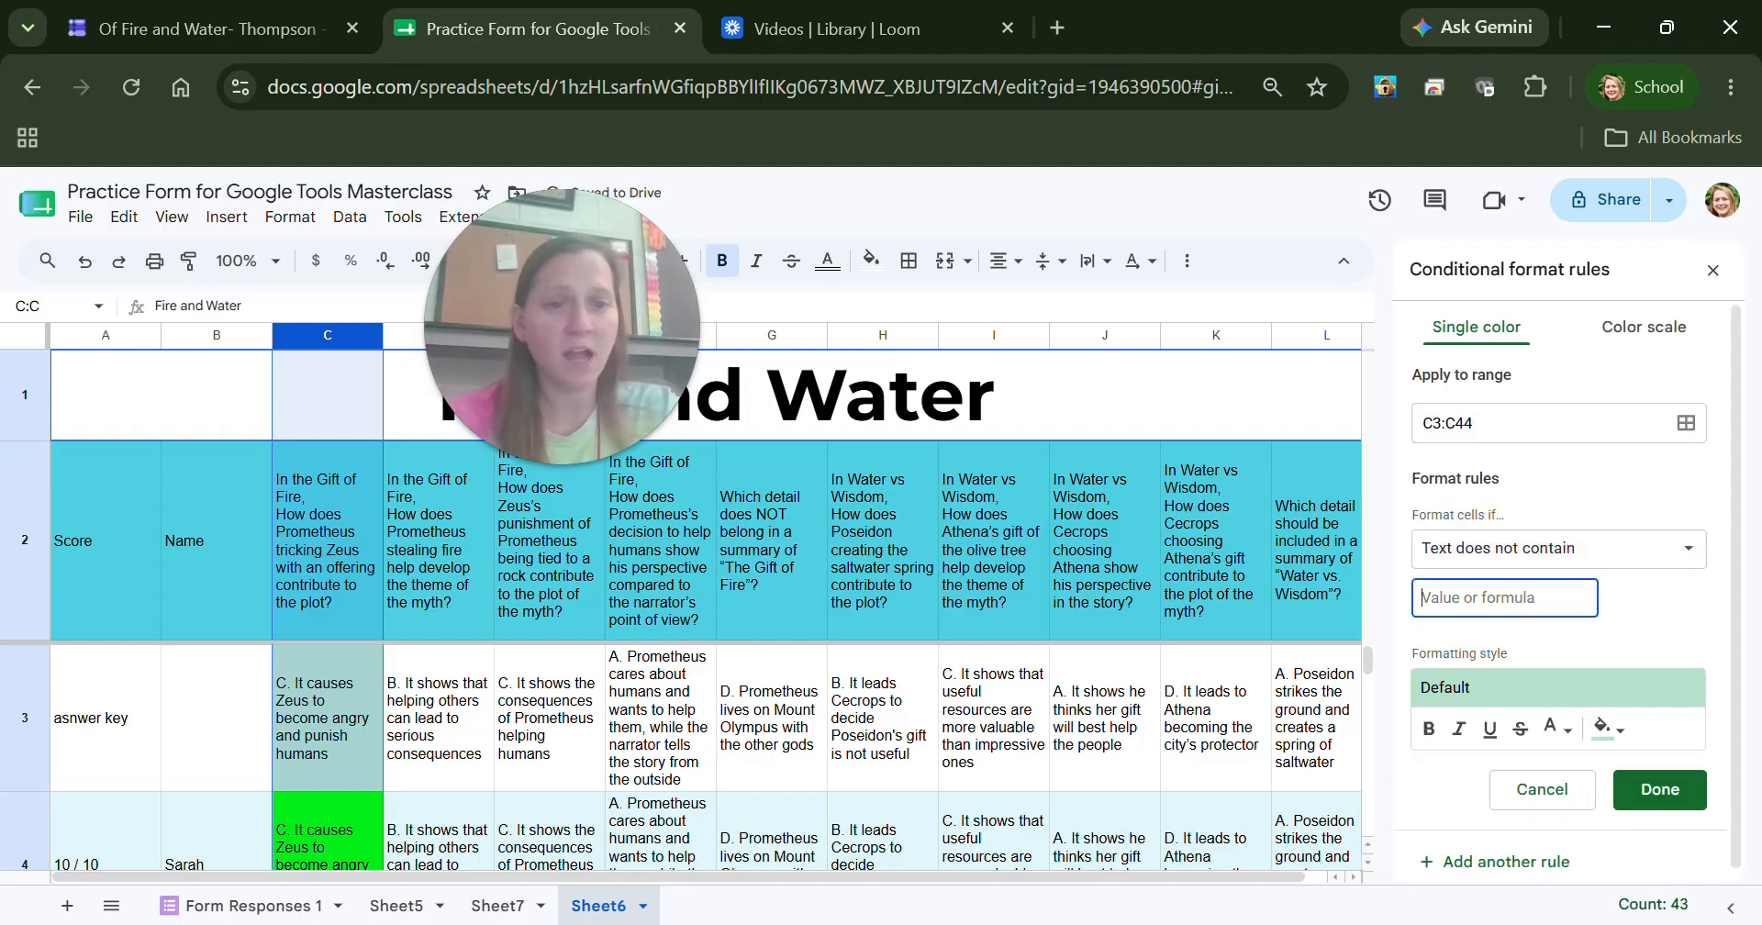
pyautogui.hotkey('ctrl', 'v')
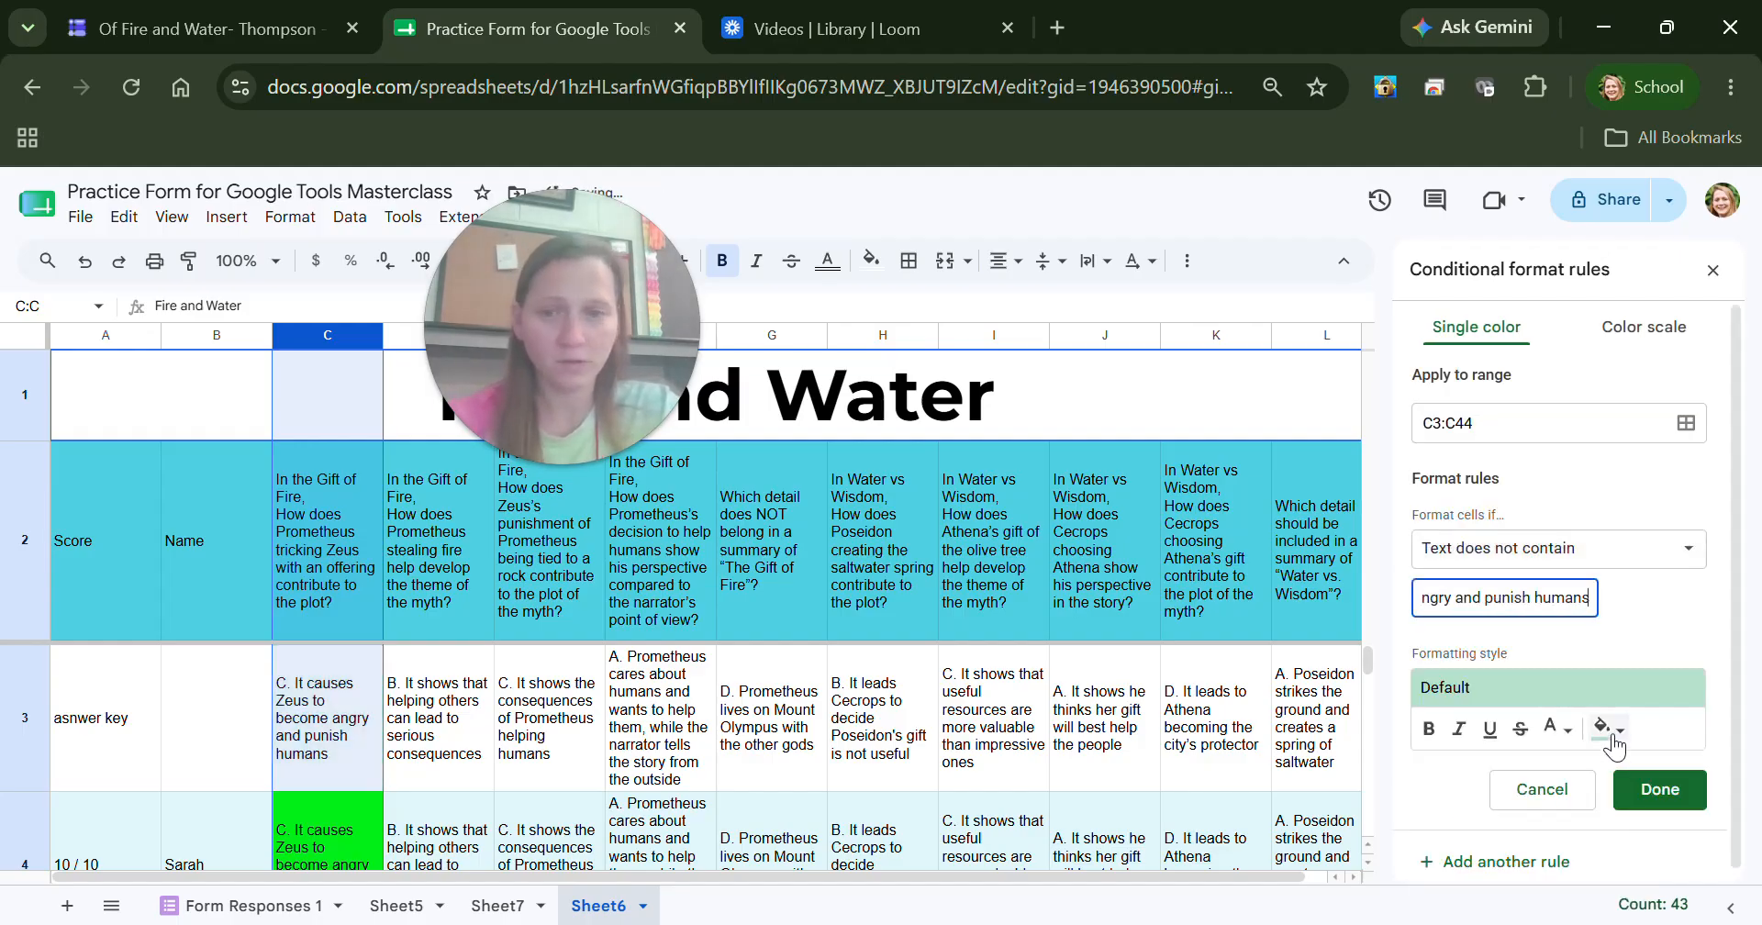
# Give column C's non-matching answers a bright red fill and save the rule.
pyautogui.click(1607, 727)
pyautogui.click(1411, 422)
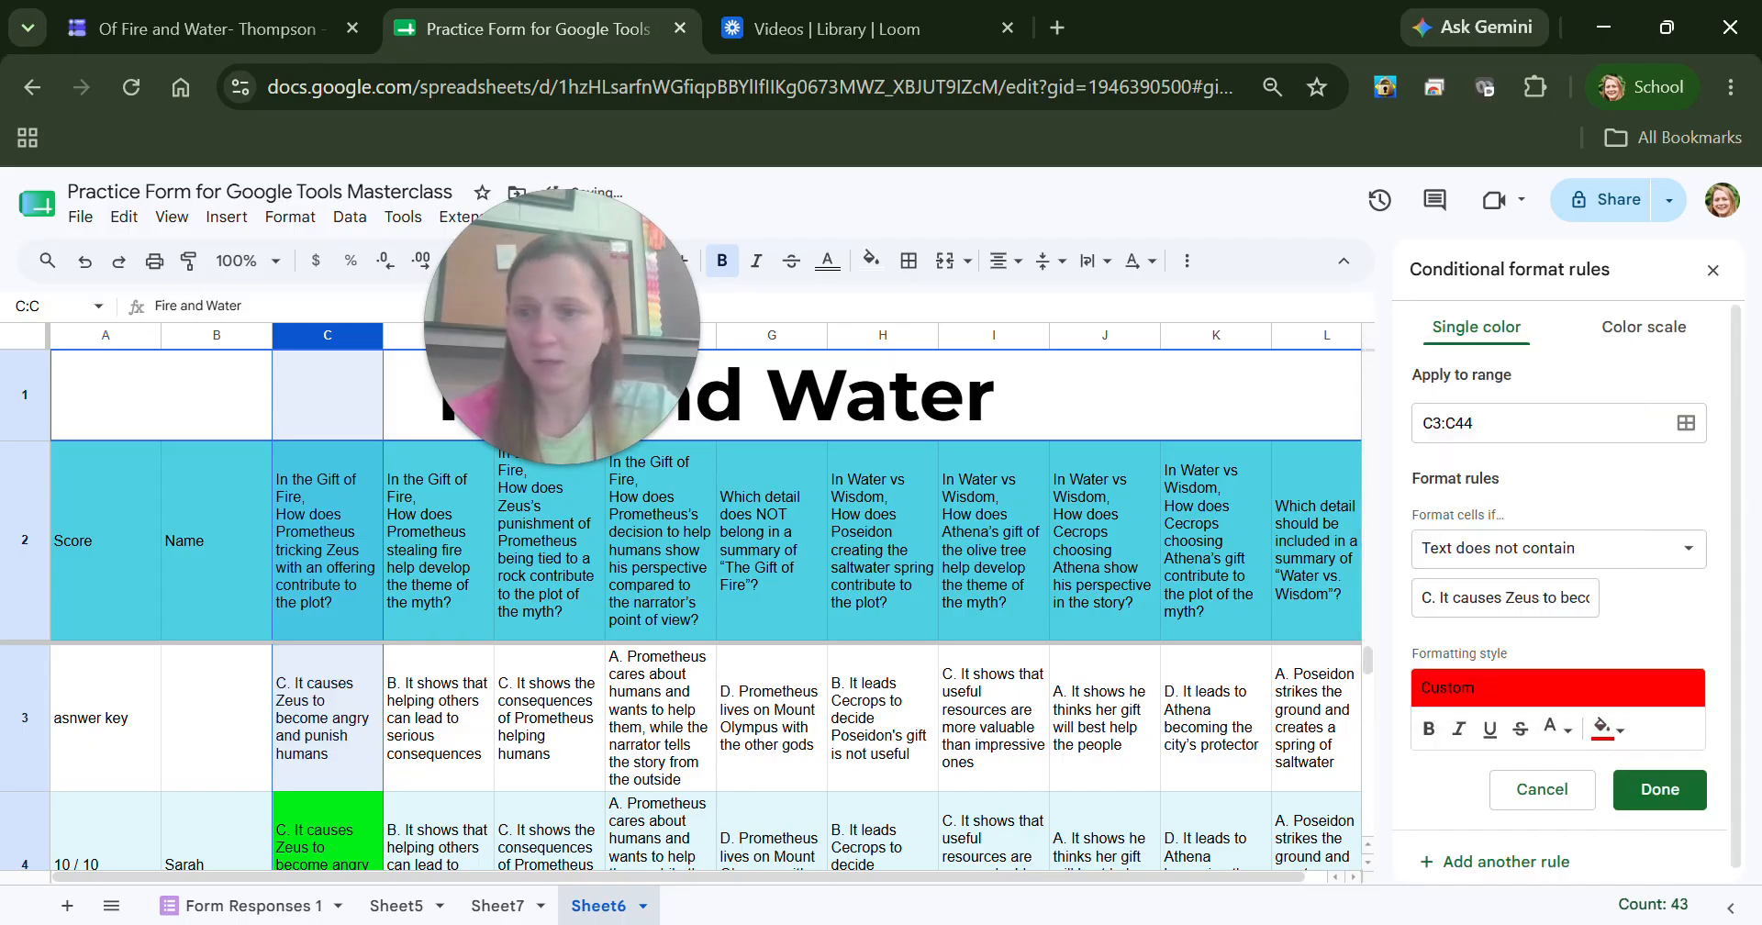
pyautogui.click(1659, 790)
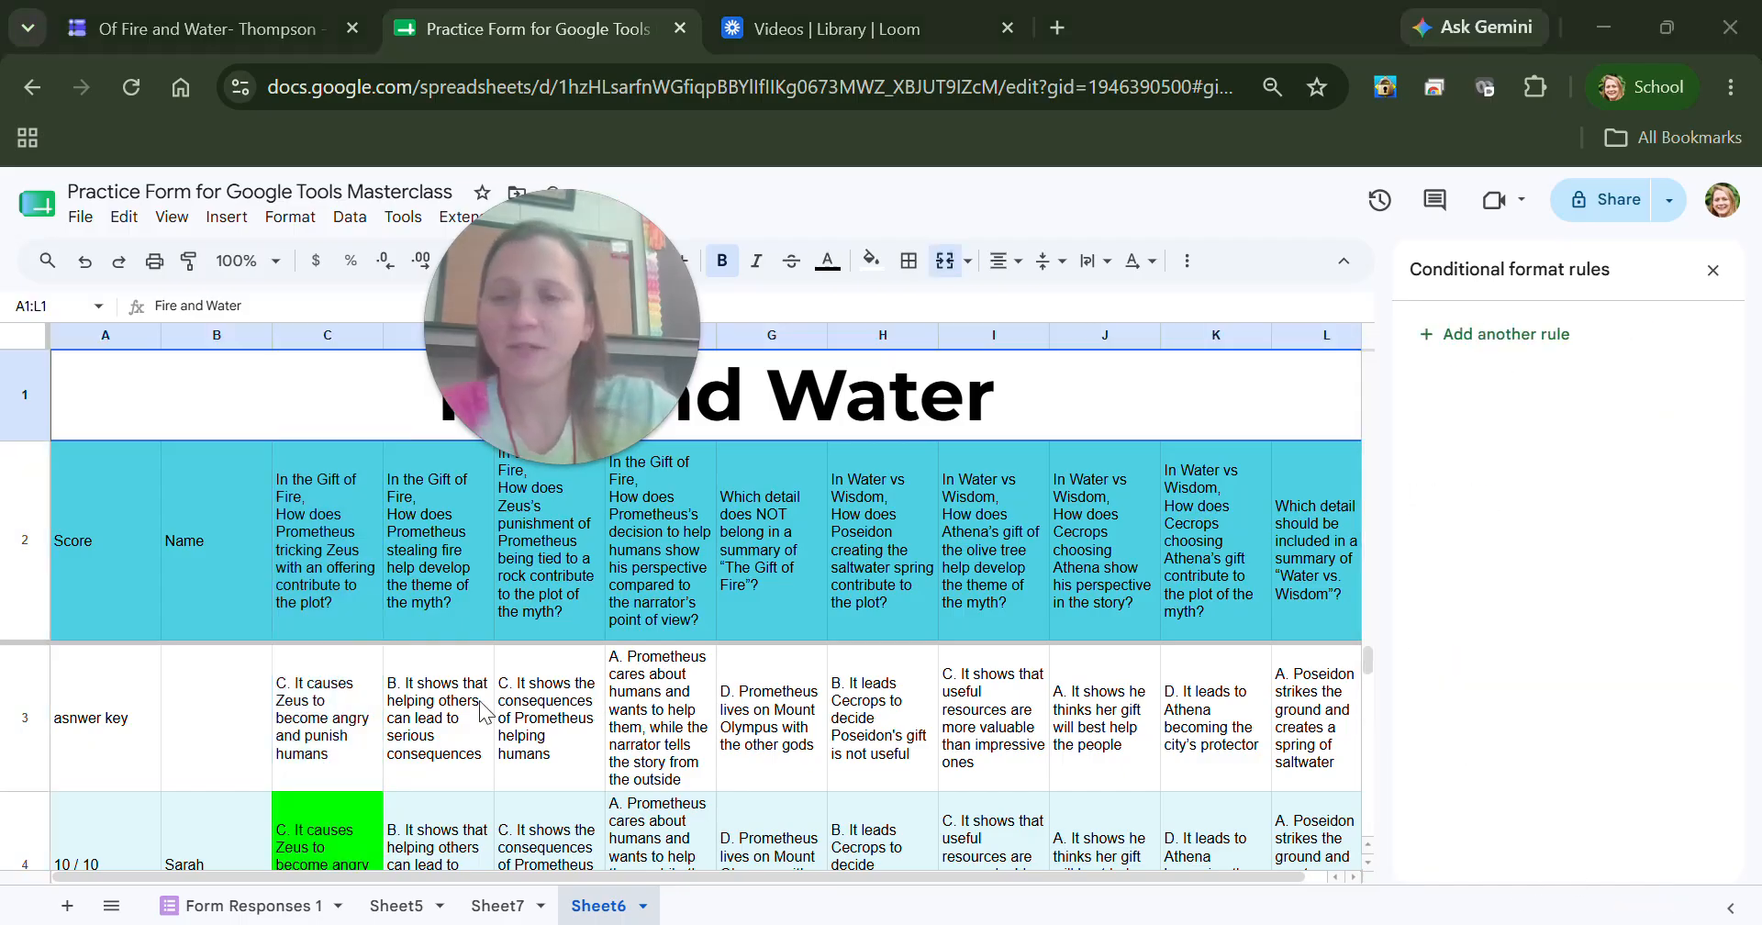
# Look through column C's student answers to check the green and red color-coding.
pyautogui.click(367, 789)
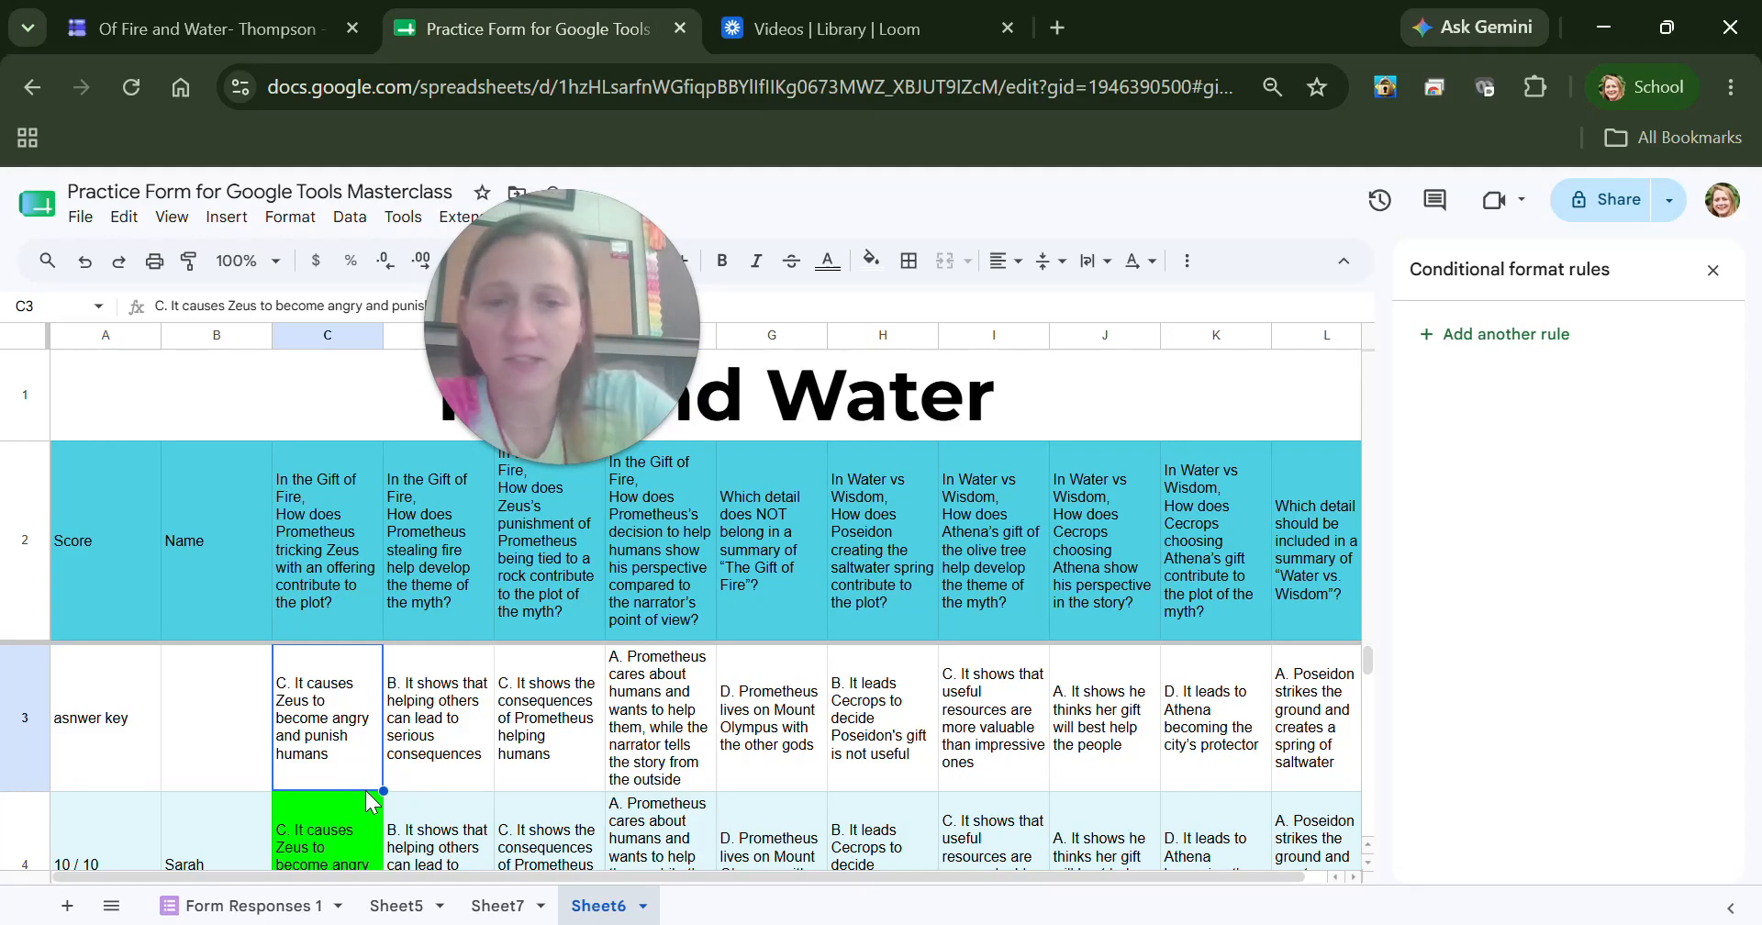
pyautogui.press('Down')
pyautogui.press('Down')
pyautogui.press('Down')
pyautogui.press('Down')
pyautogui.press('Down')
pyautogui.press('Down')
pyautogui.press('Down')
pyautogui.press('Down')
pyautogui.press('Down')
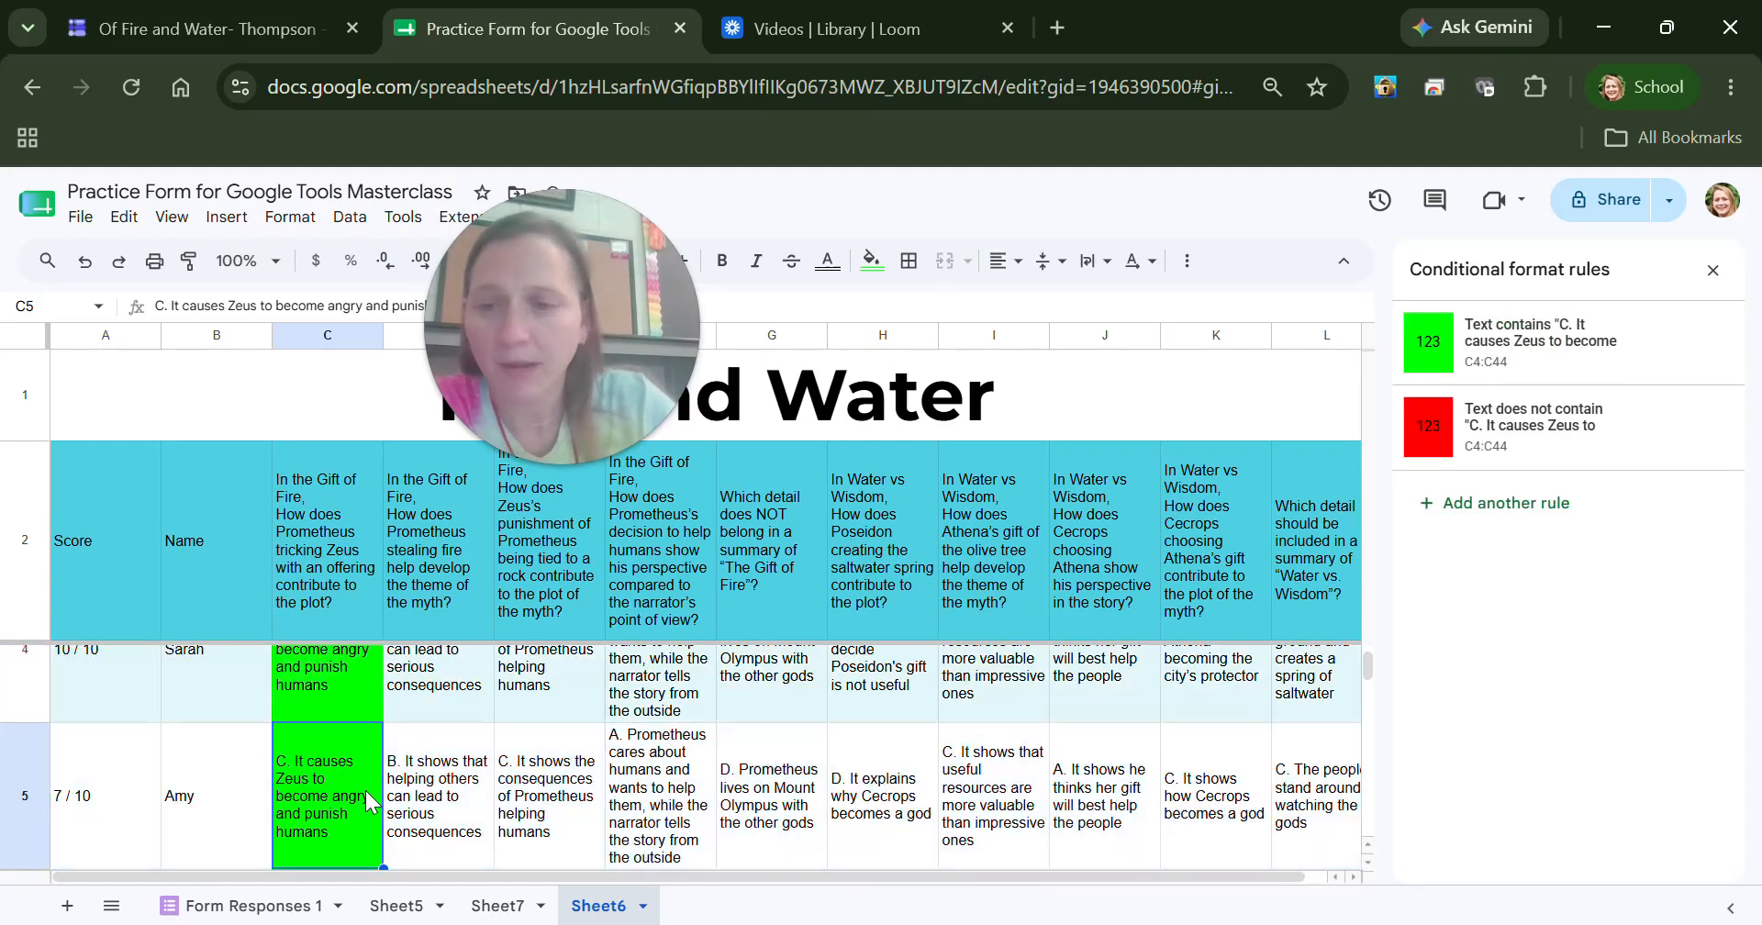
pyautogui.press('Down')
pyautogui.press('Down')
pyautogui.press('Down')
pyautogui.press('Down')
pyautogui.press('Down')
pyautogui.press('Down')
pyautogui.press('Down')
pyautogui.press('Down')
pyautogui.press('Down')
pyautogui.press('Down')
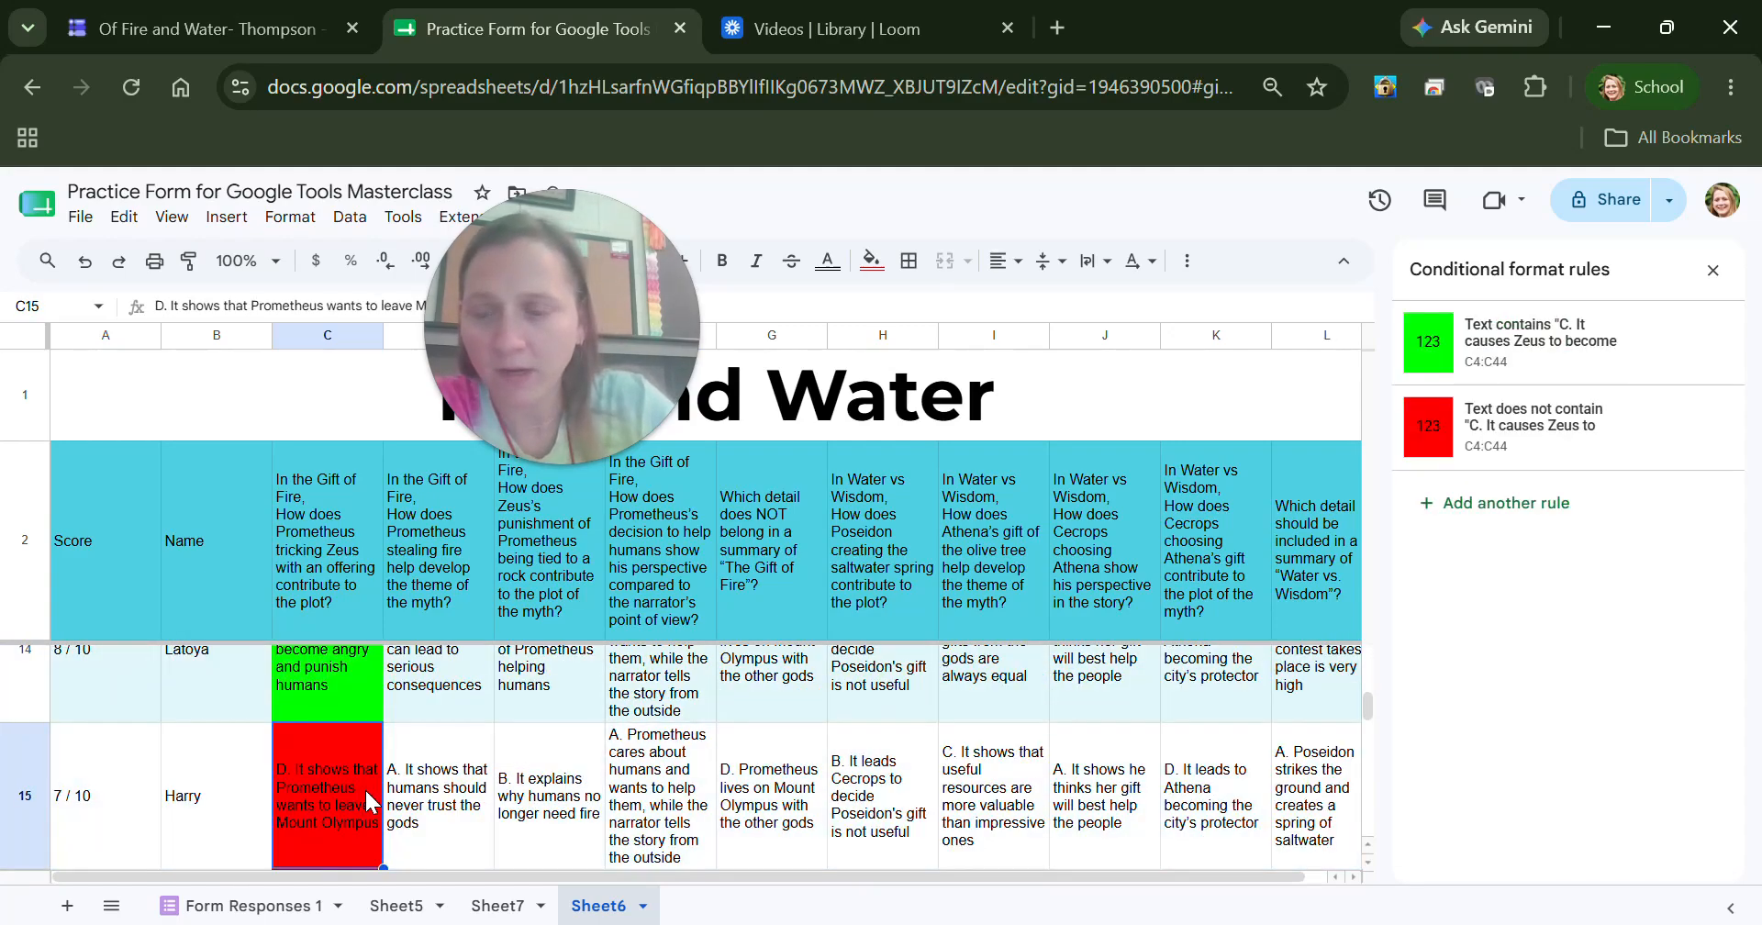
pyautogui.press('Down')
pyautogui.press('Down')
pyautogui.press('Down')
pyautogui.press('Down')
pyautogui.press('Down')
pyautogui.press('Down')
pyautogui.press('Down')
pyautogui.press('Down')
pyautogui.press('Down')
pyautogui.press('Down')
pyautogui.press('Down')
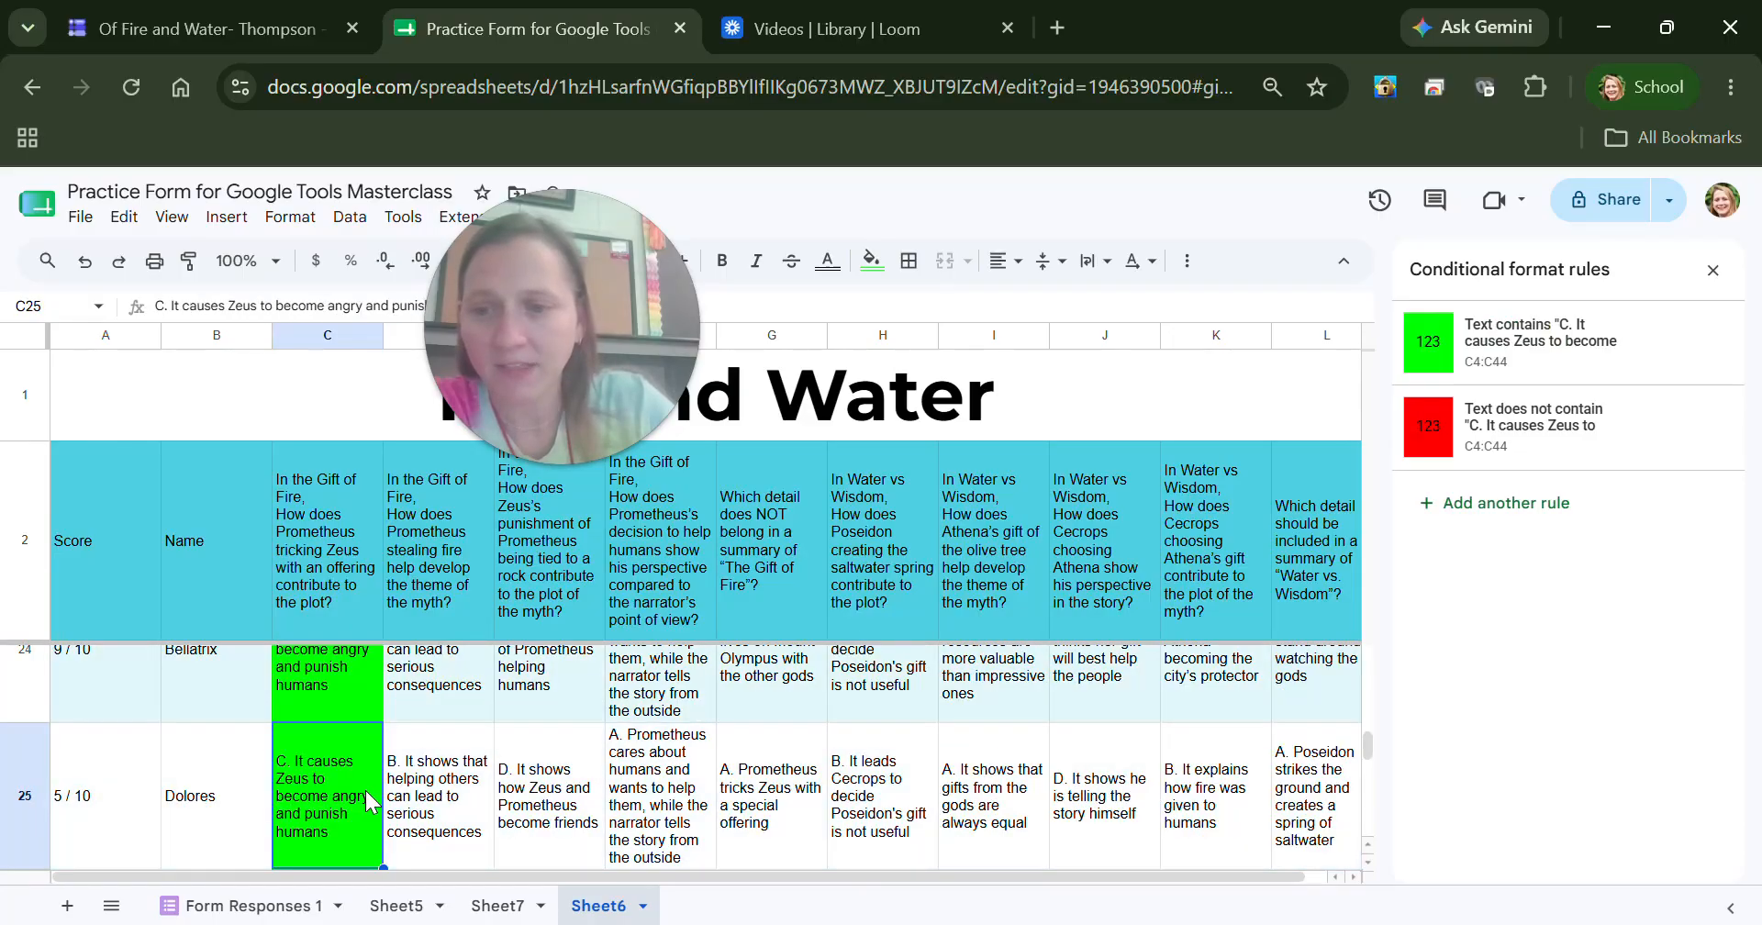
pyautogui.press('Down')
pyautogui.press('Down')
pyautogui.press('Down')
pyautogui.press('Down')
pyautogui.press('Down')
pyautogui.press('Down')
pyautogui.press('Down')
pyautogui.press('Down')
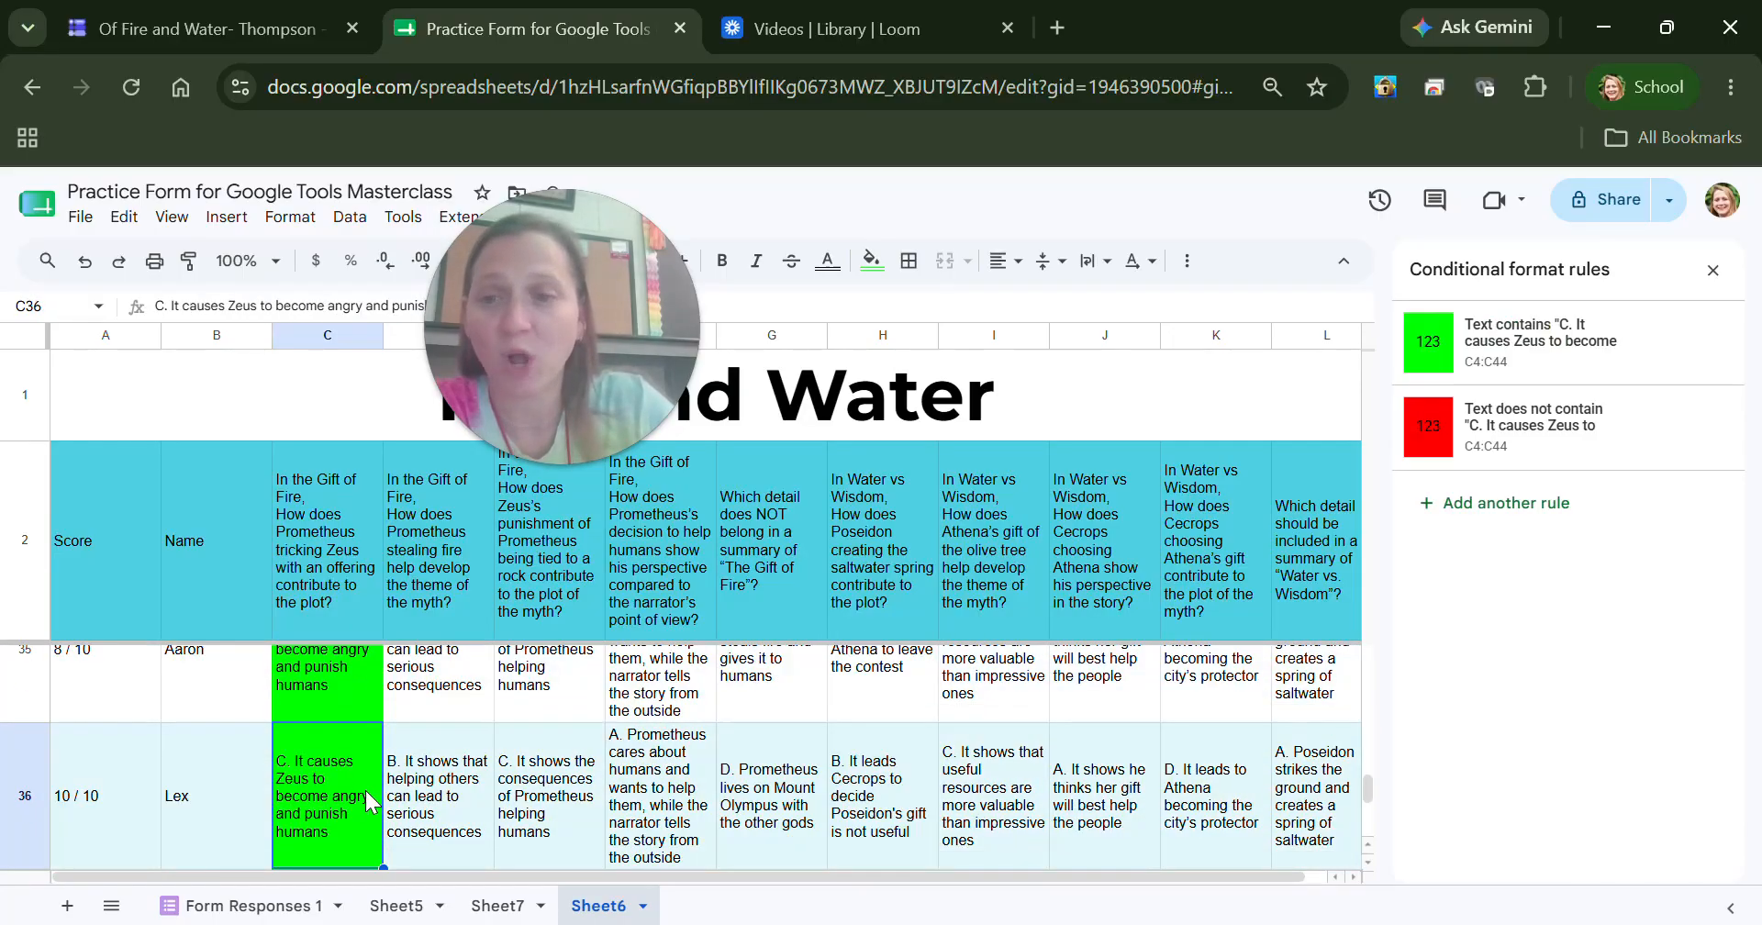
pyautogui.press('Up')
pyautogui.press('Up')
pyautogui.press('Up')
pyautogui.press('Up')
pyautogui.press('Up')
pyautogui.press('Up')
pyautogui.press('Up')
pyautogui.press('Up')
pyautogui.press('Up')
pyautogui.press('Up')
pyautogui.press('Up')
pyautogui.press('Up')
pyautogui.press('Up')
pyautogui.press('Up')
pyautogui.press('Up')
pyautogui.press('Up')
pyautogui.press('Up')
pyautogui.press('Up')
pyautogui.press('Up')
pyautogui.press('Up')
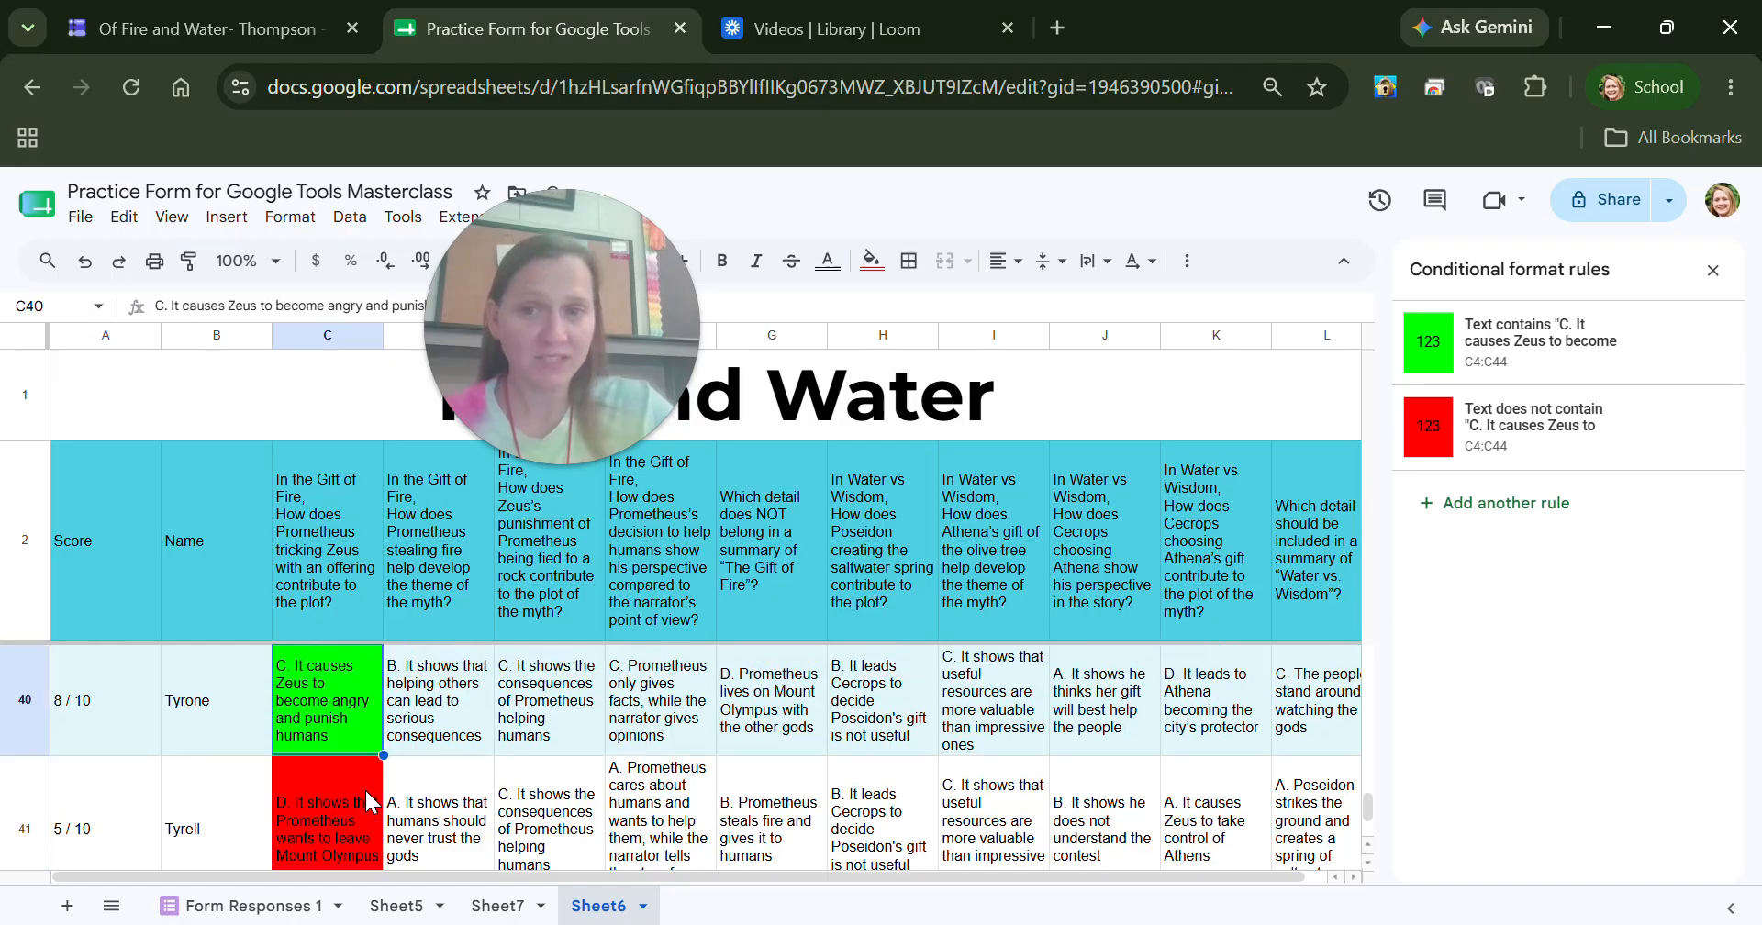
pyautogui.press('Up')
pyautogui.press('Up')
pyautogui.press('Up')
pyautogui.press('Up')
pyautogui.press('Up')
pyautogui.press('Up')
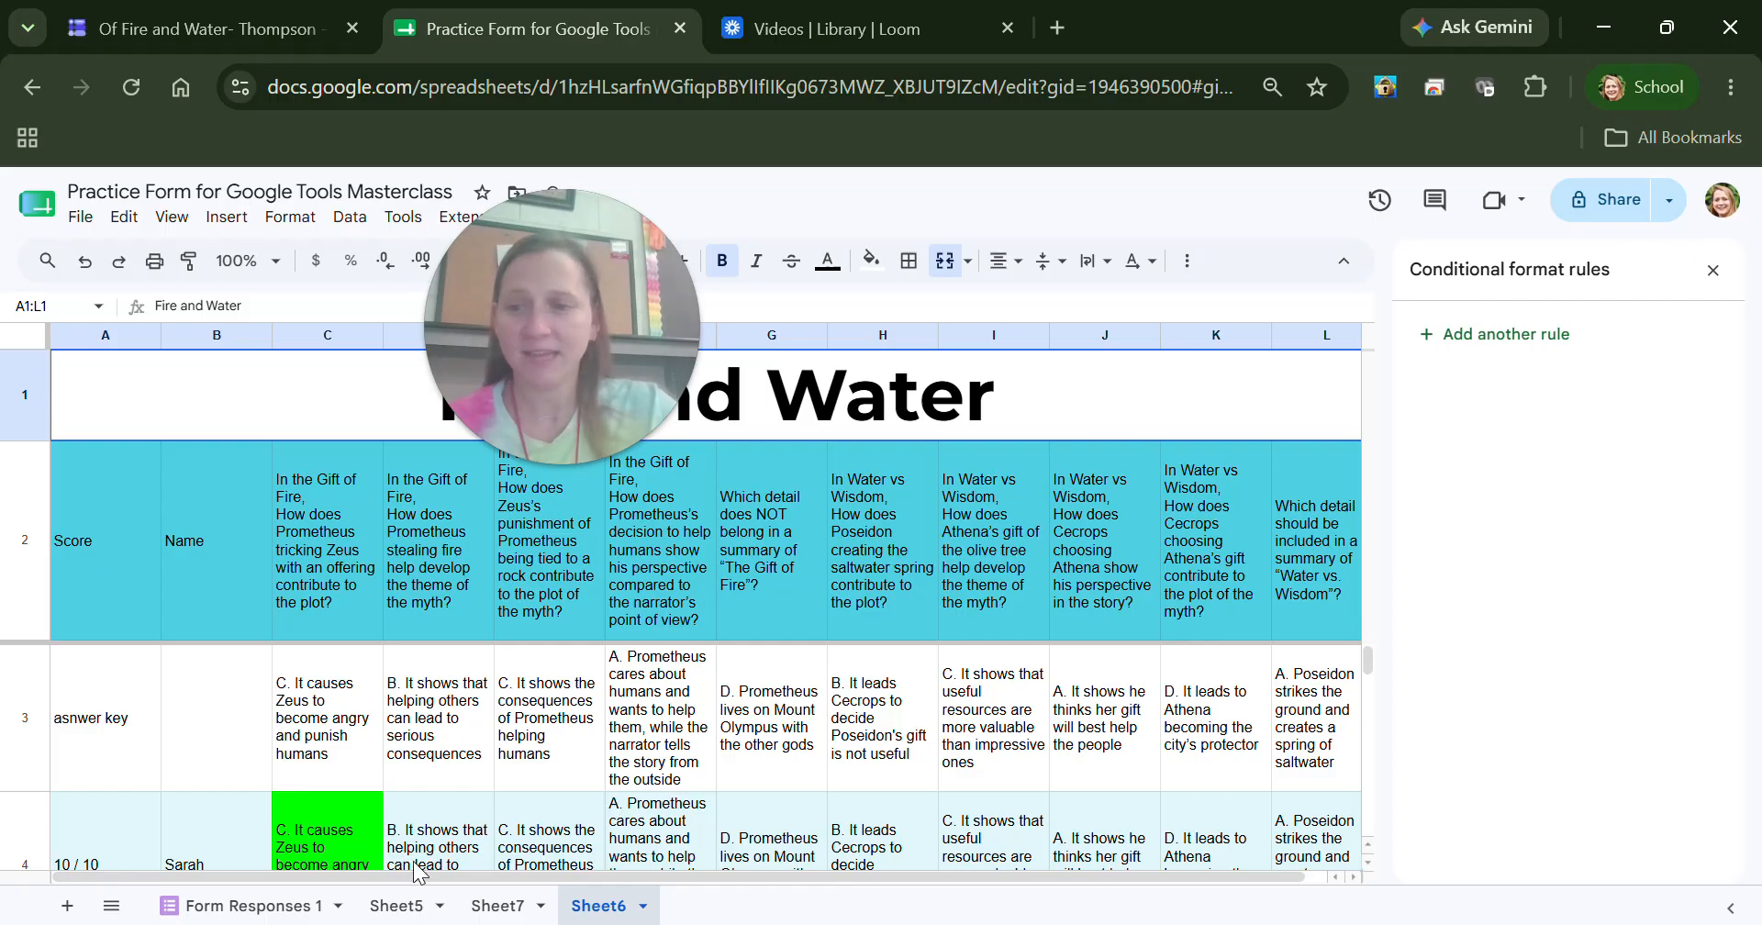
# Start a conditional formatting rule for column D and set its range to D4:D44.
pyautogui.click(446, 842)
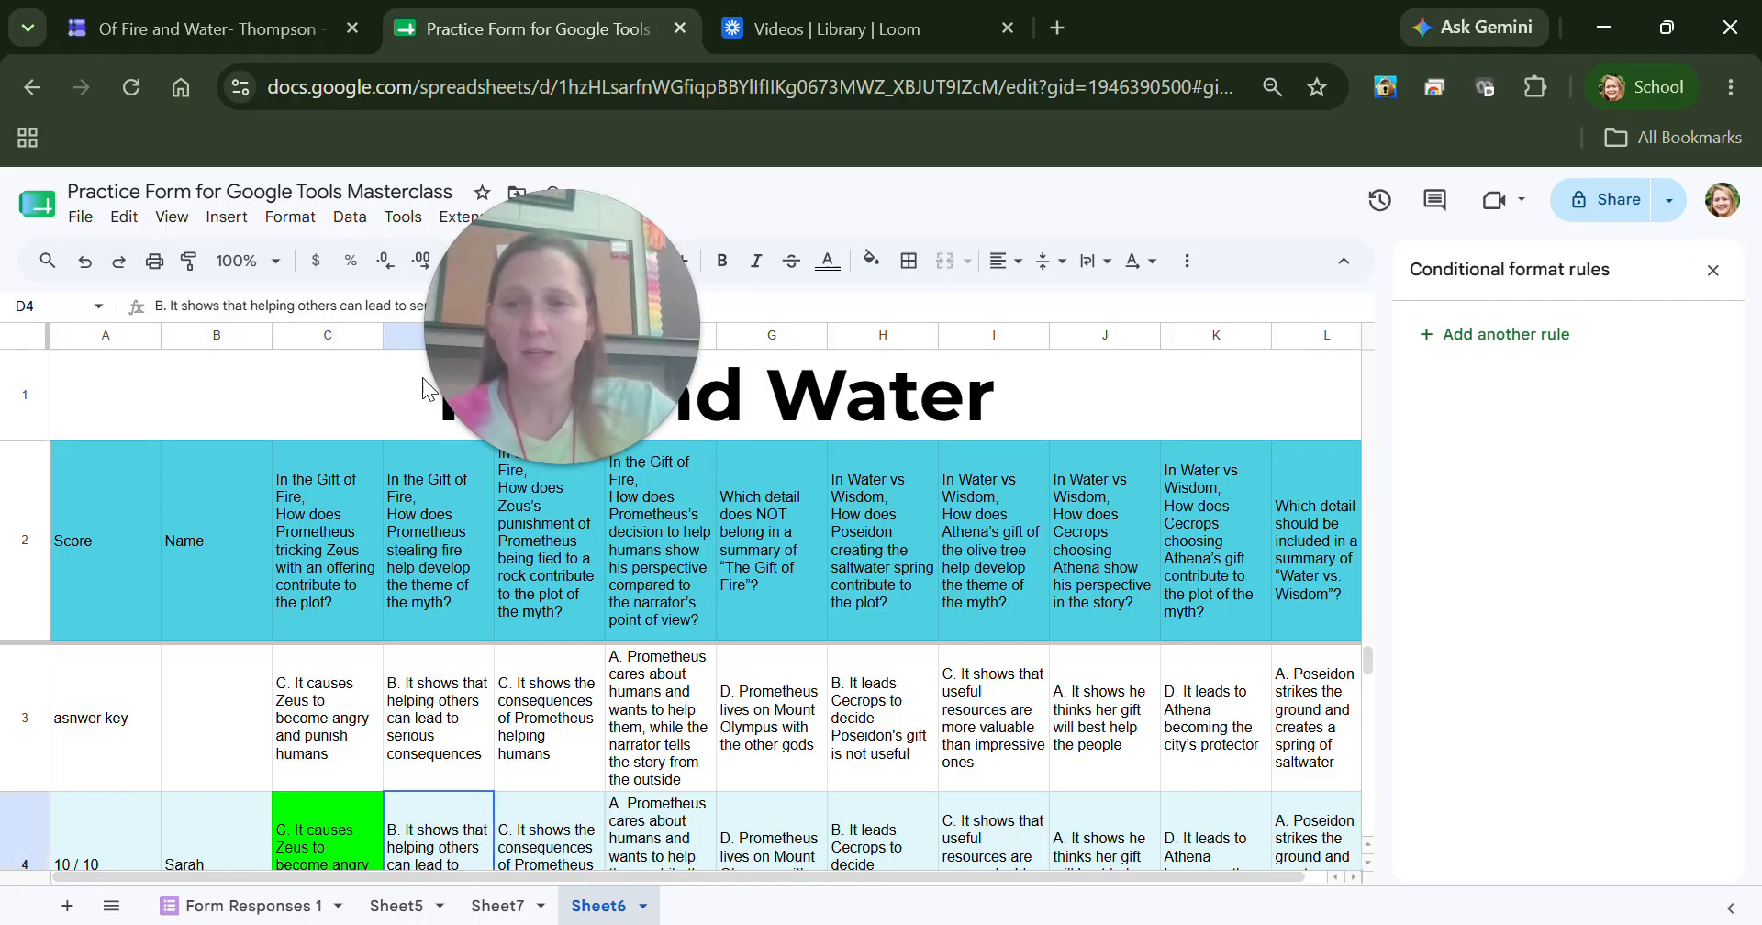
pyautogui.click(407, 335)
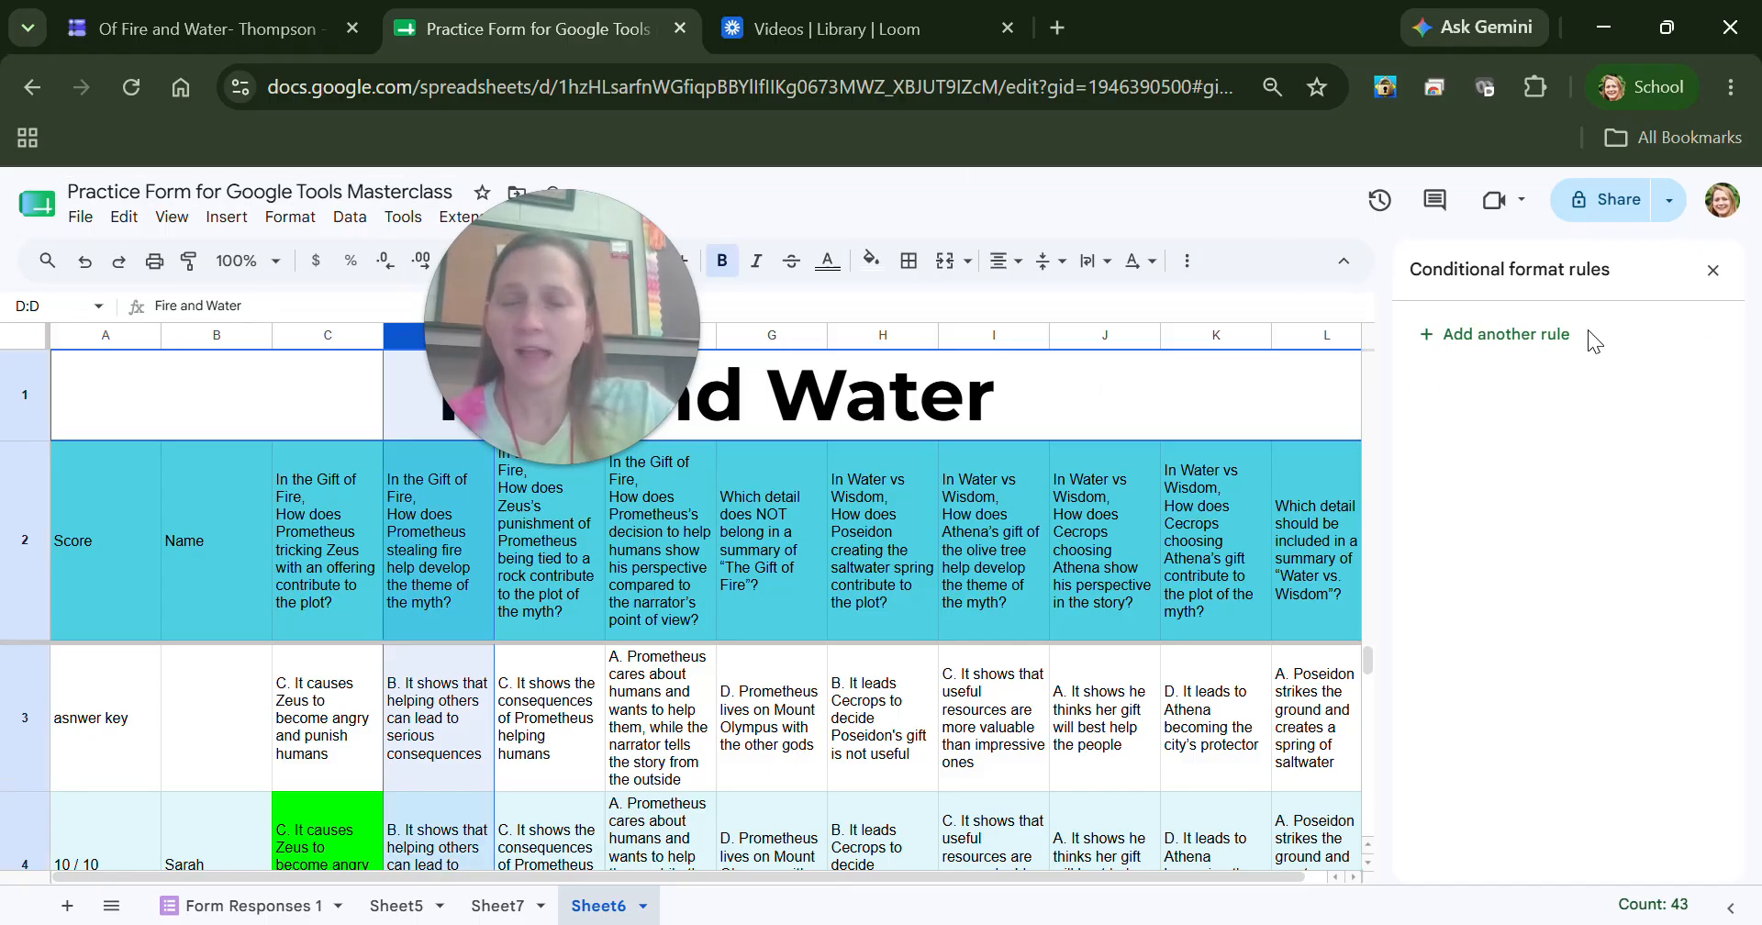
pyautogui.click(1482, 338)
pyautogui.click(1437, 423)
pyautogui.press('BackSpace')
pyautogui.write('4:D44')
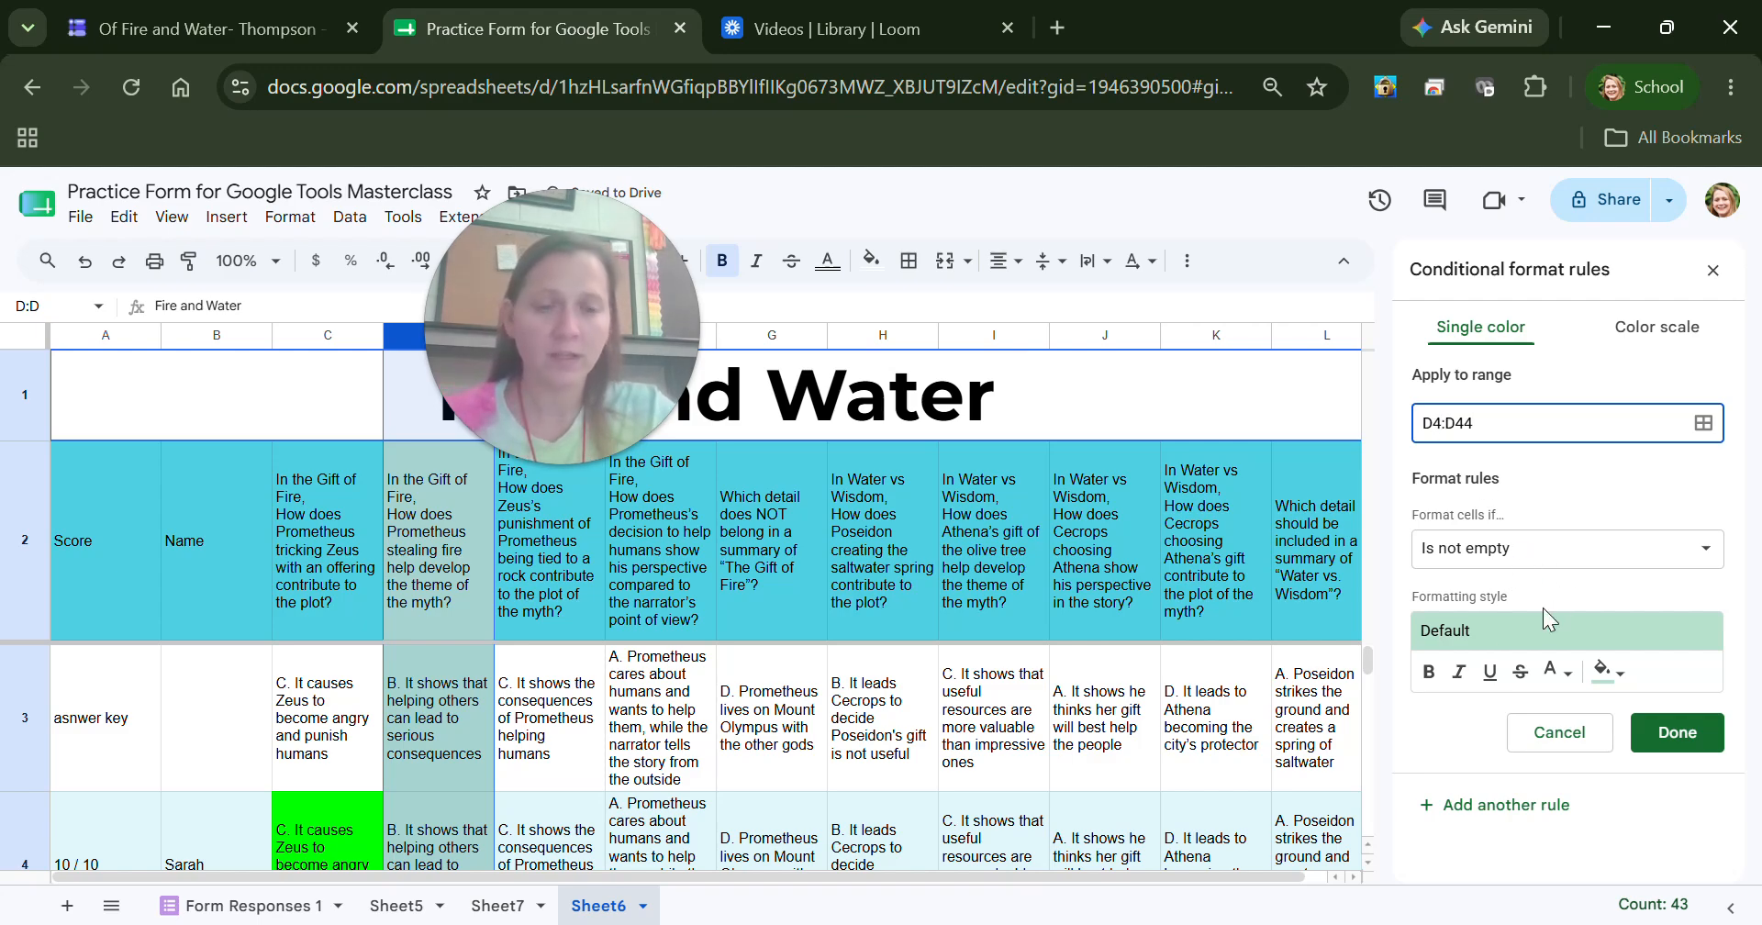
# Set the rule's condition to Text contains with D3's answer, "B. It shows that helping others can lead to serious consequences".
pyautogui.click(1521, 566)
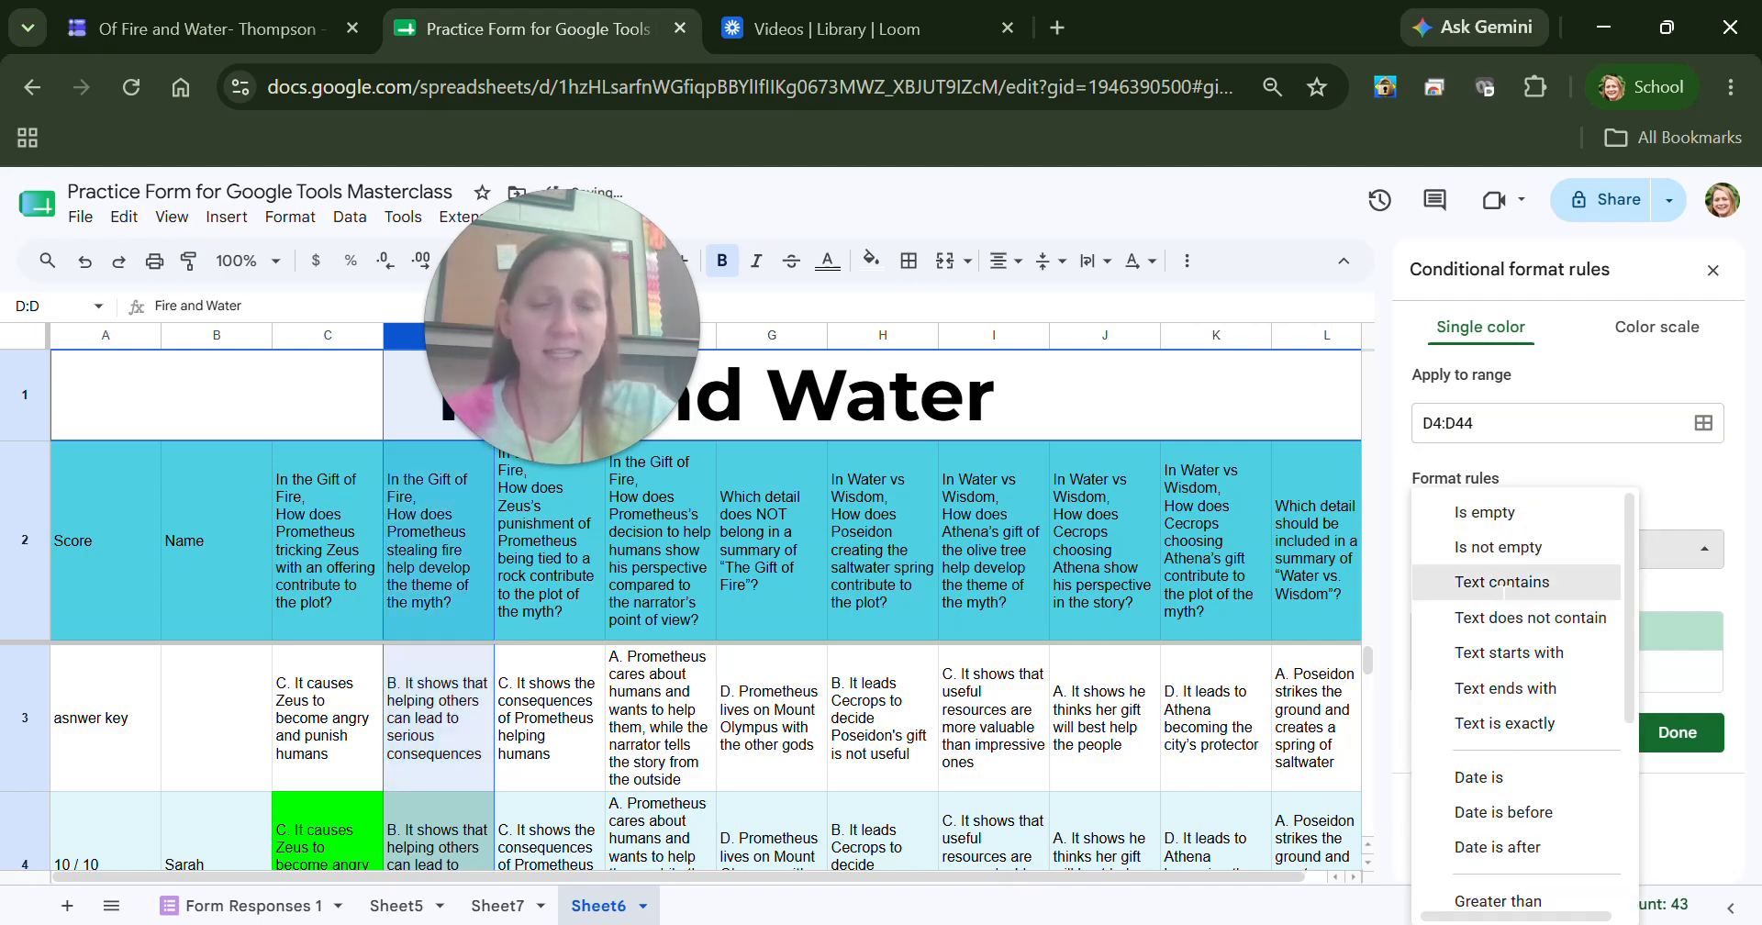
pyautogui.click(1487, 580)
pyautogui.doubleClick(455, 657)
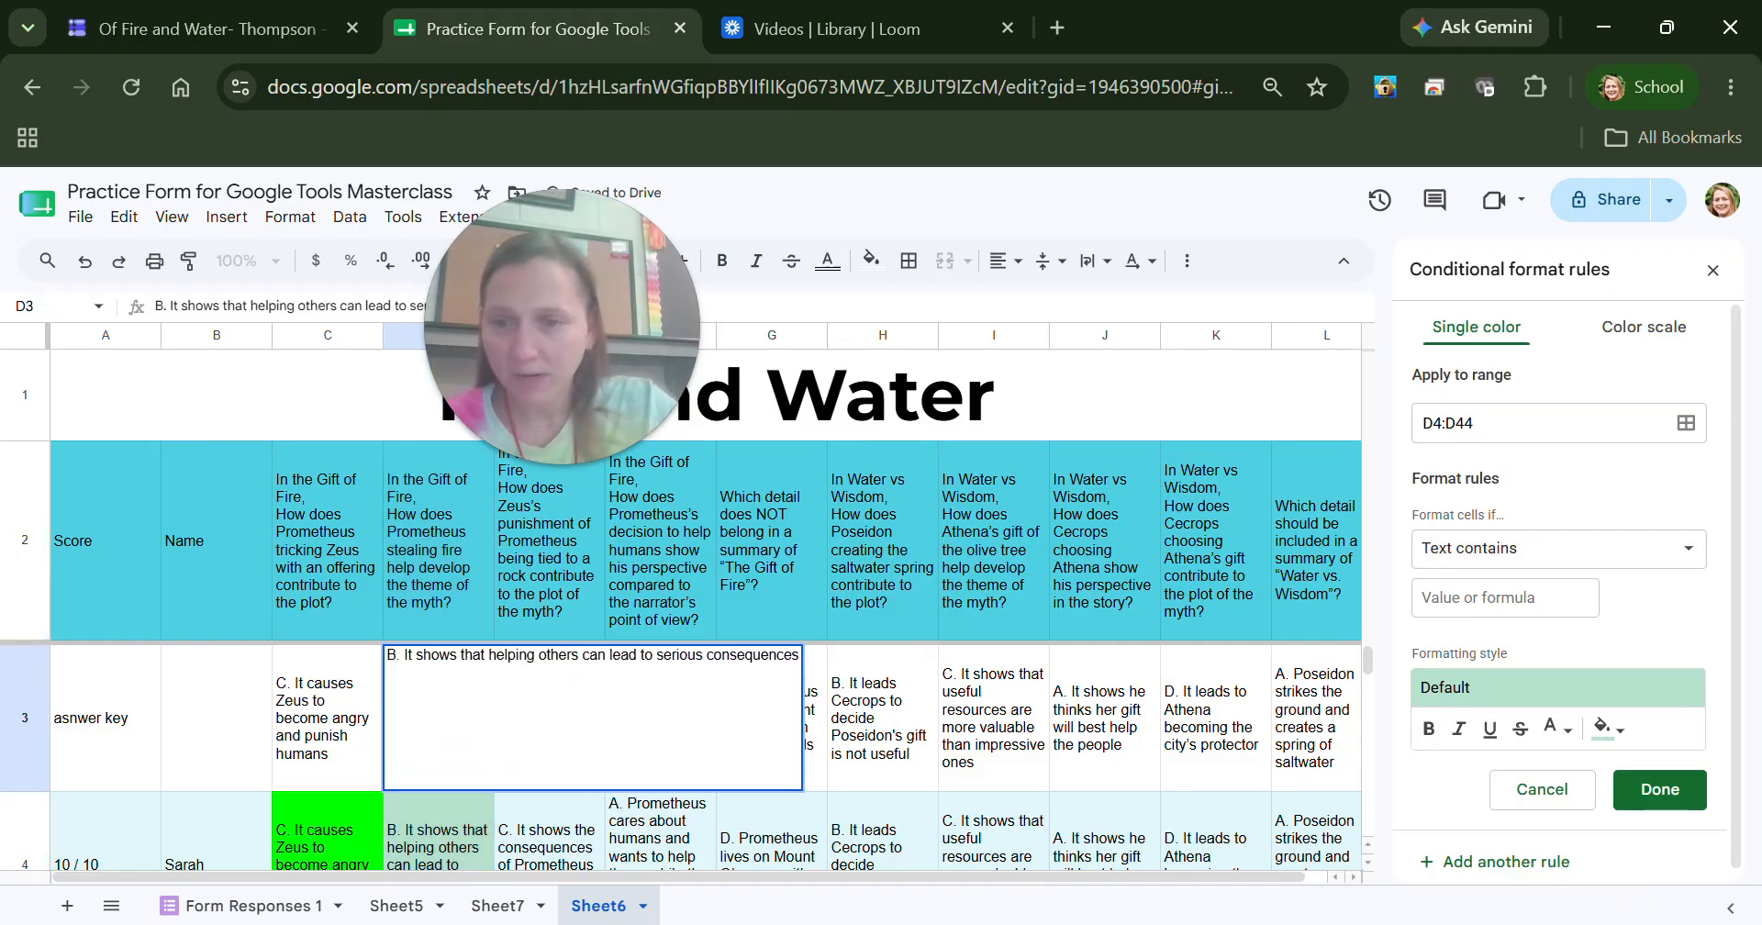
pyautogui.moveTo(387, 654); pyautogui.dragTo(849, 688)
pyautogui.hotkey('ctrl', 'c')
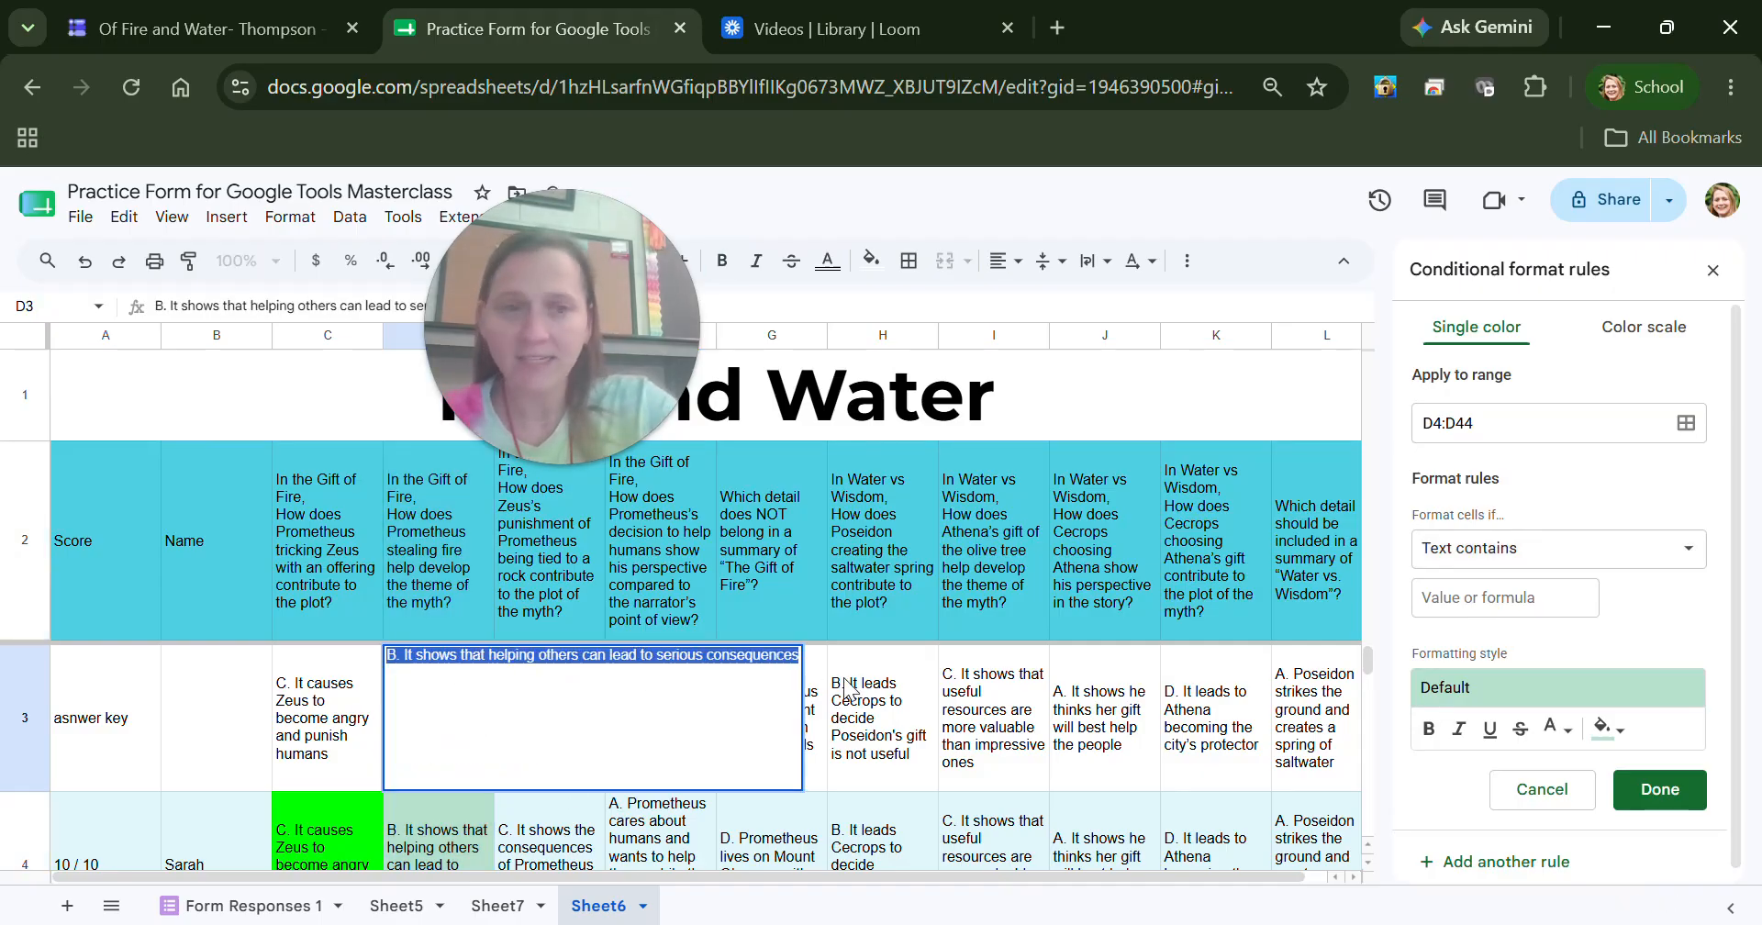
pyautogui.click(1432, 598)
pyautogui.hotkey('ctrl', 'v')
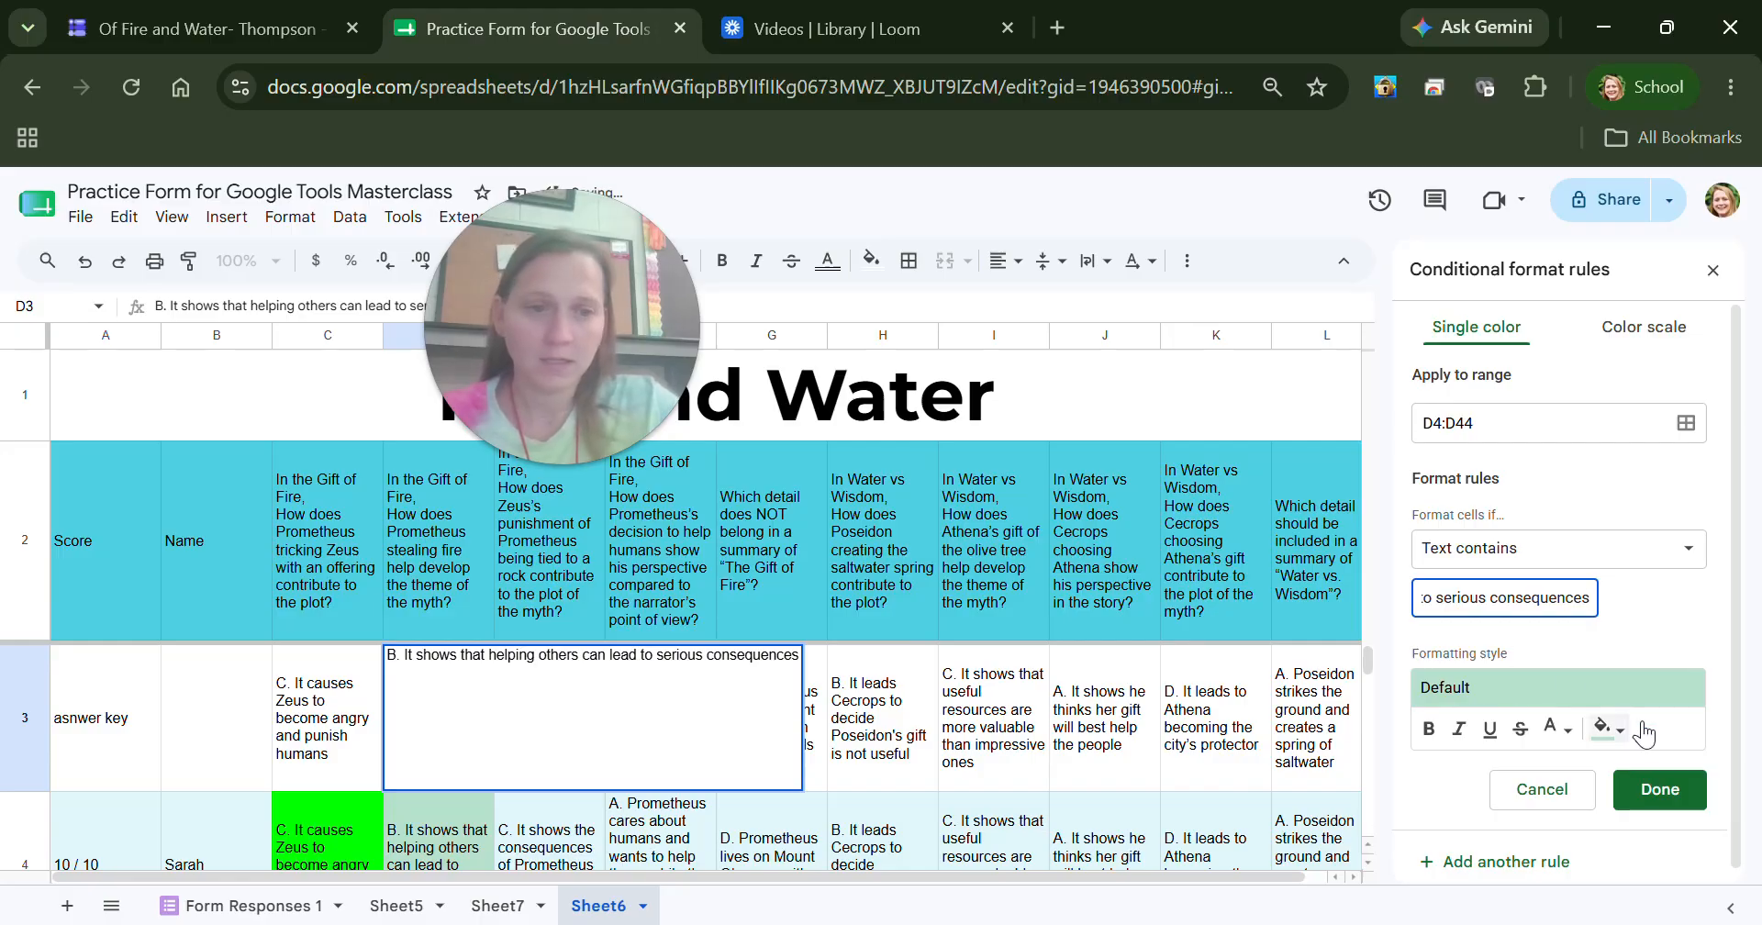
# Give column D's matching answers a bright green fill and save the rule.
pyautogui.click(1630, 730)
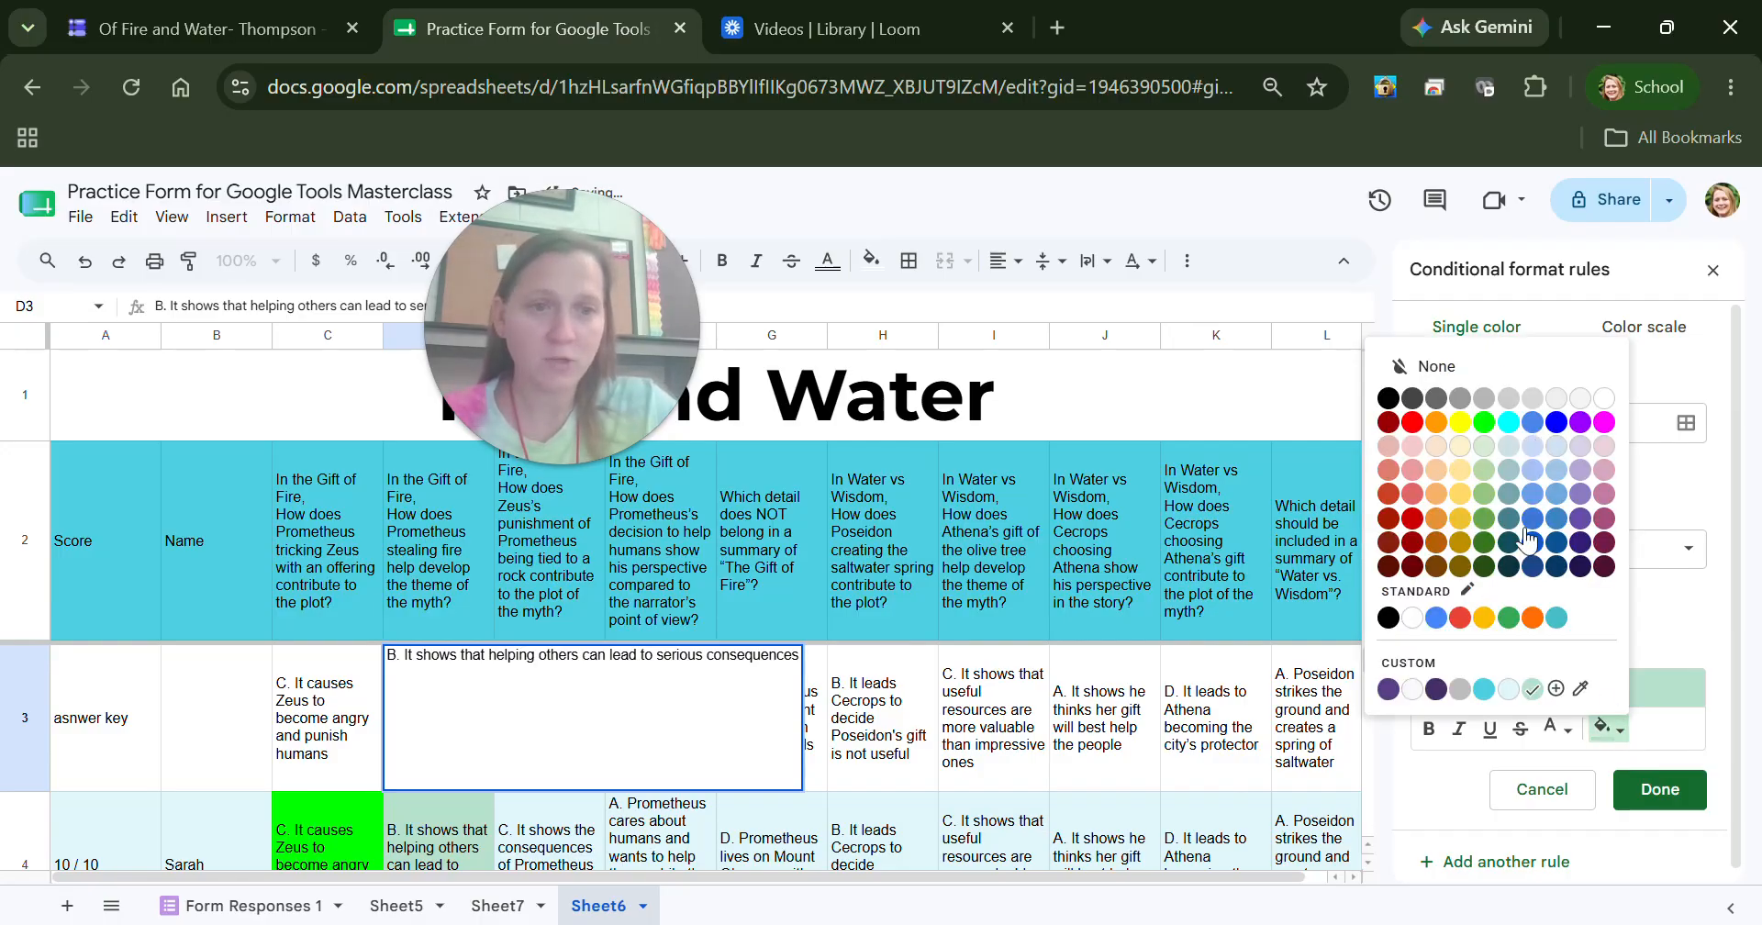
pyautogui.click(1485, 422)
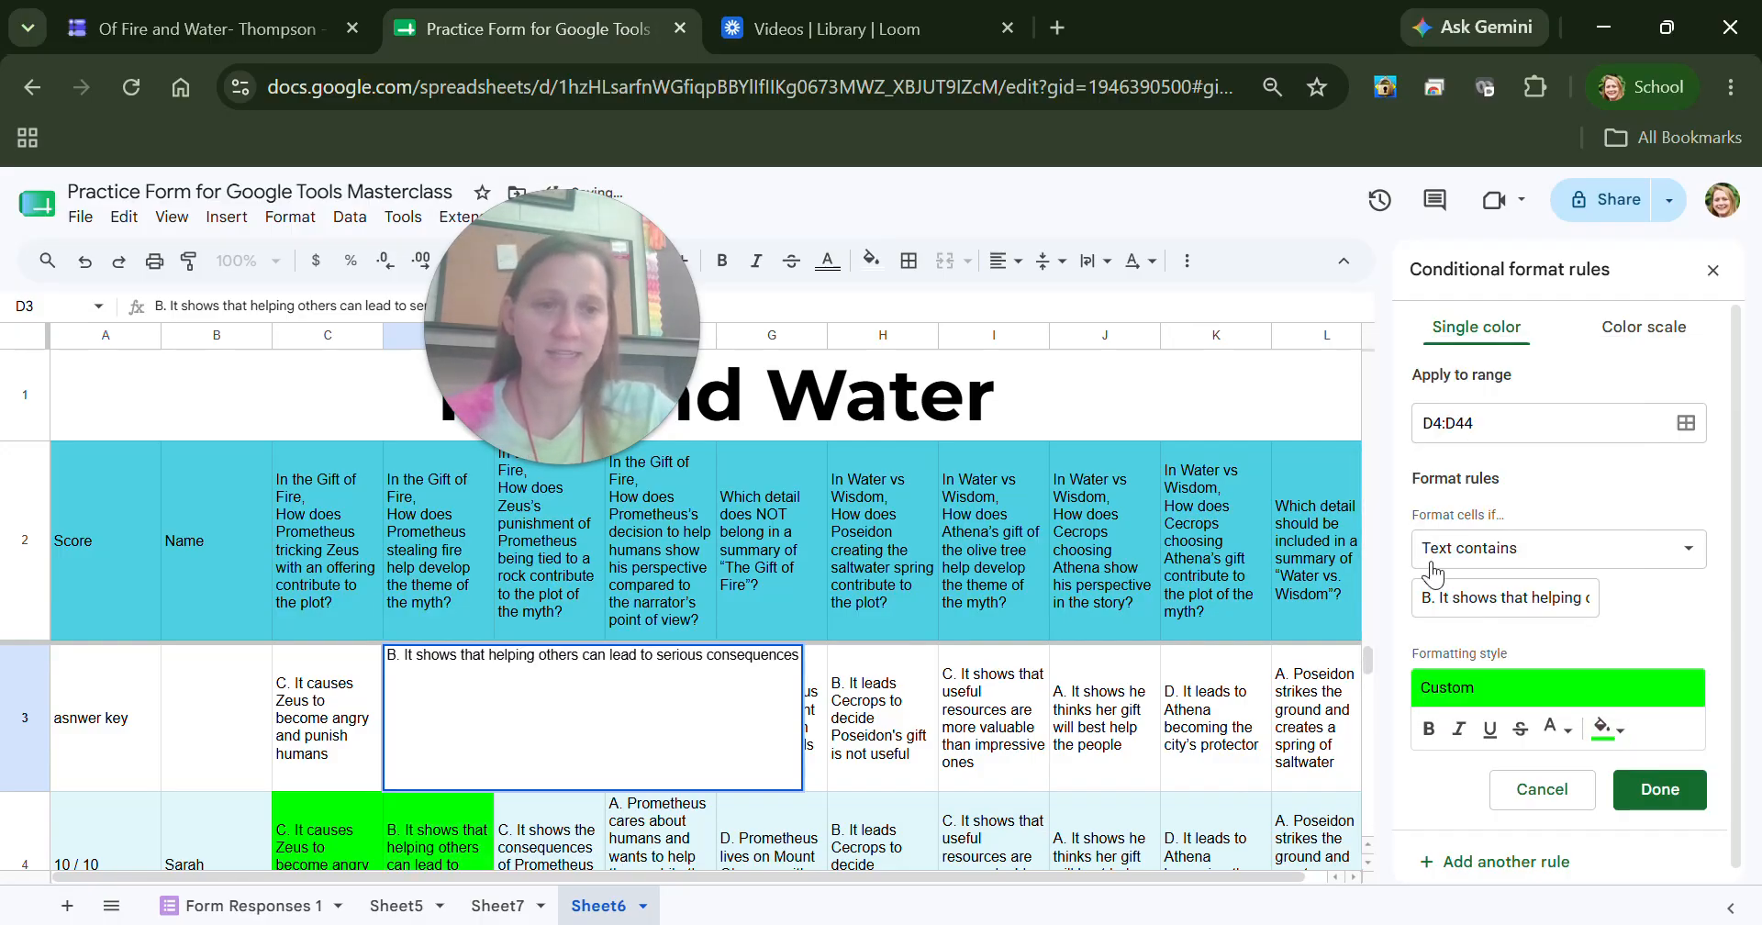
pyautogui.click(1652, 795)
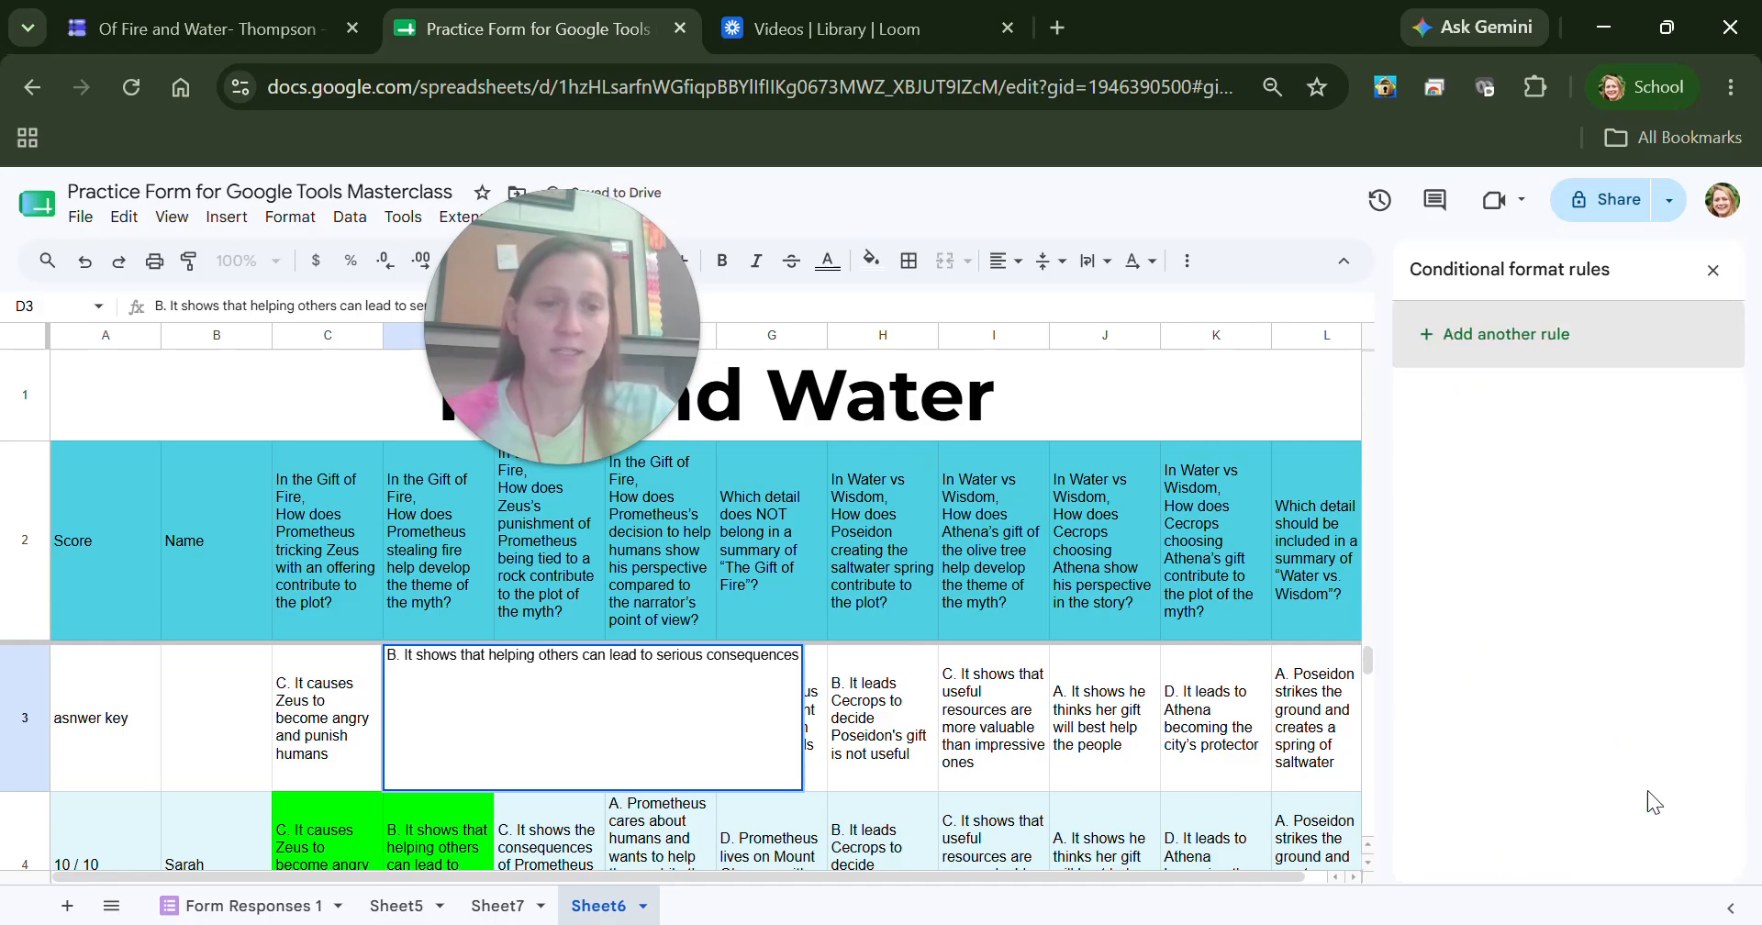
# Add another rule for D4:D44 with the condition Text does not contain and D3's answer, "B. It shows that helping others can lead to serious consequences".
pyautogui.click(1462, 354)
pyautogui.click(1470, 423)
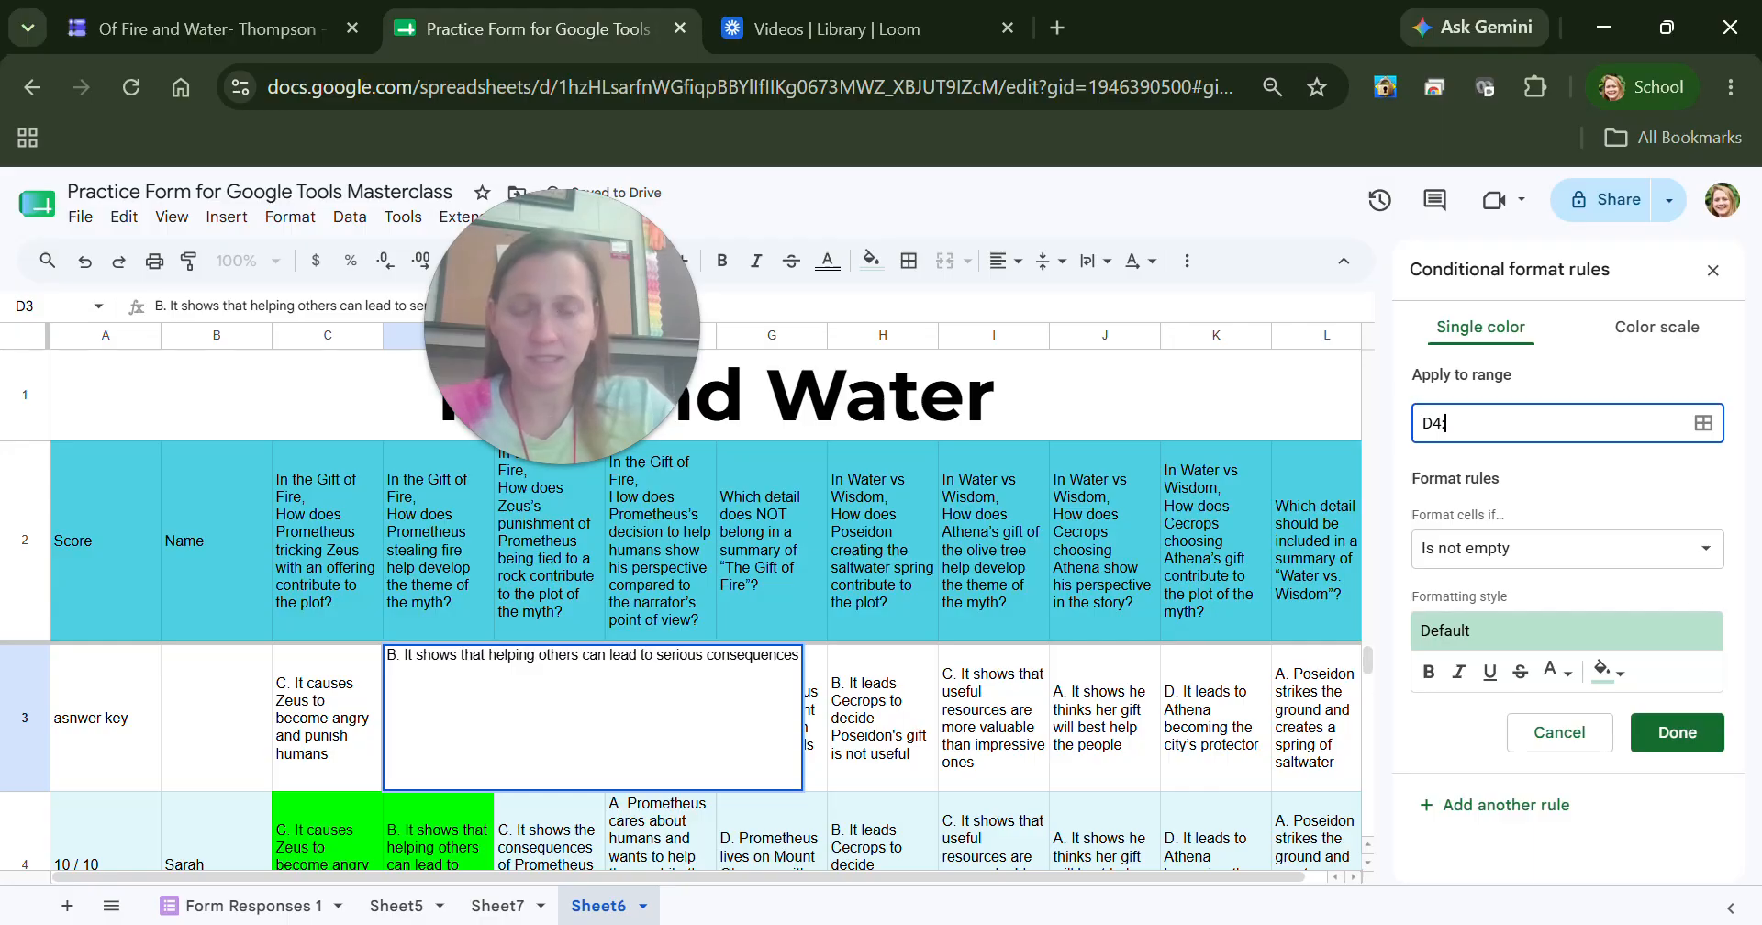
pyautogui.click(1580, 557)
pyautogui.click(1540, 632)
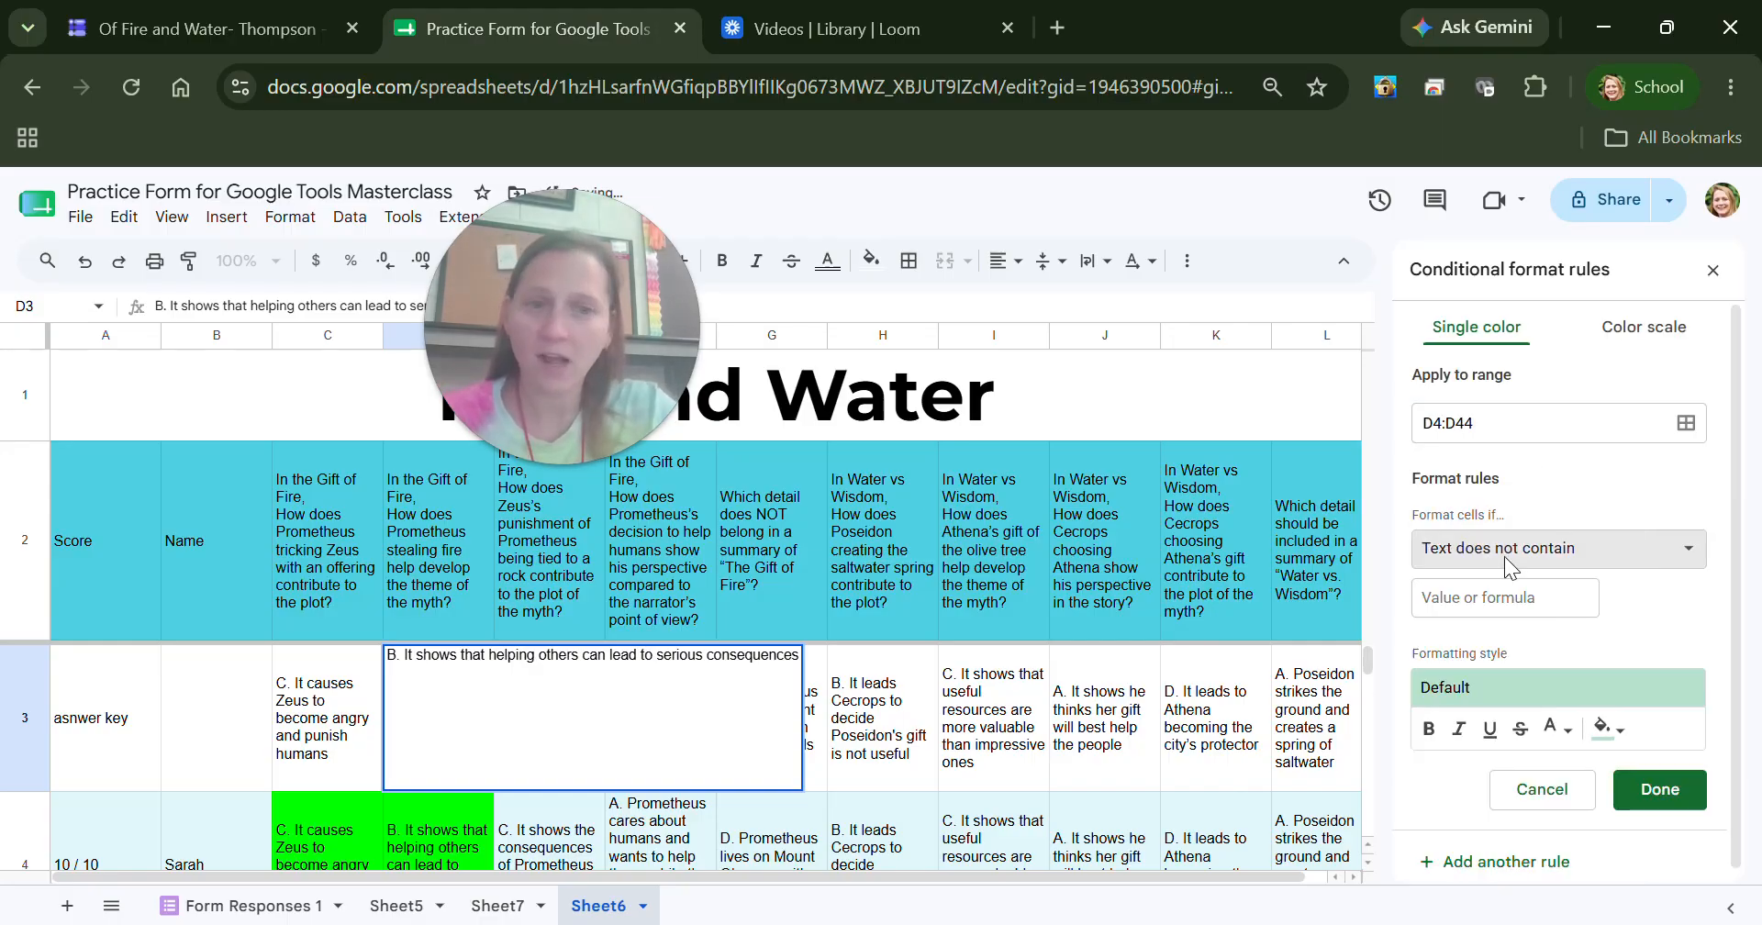
pyautogui.click(1505, 598)
pyautogui.hotkey('ctrl', 'v')
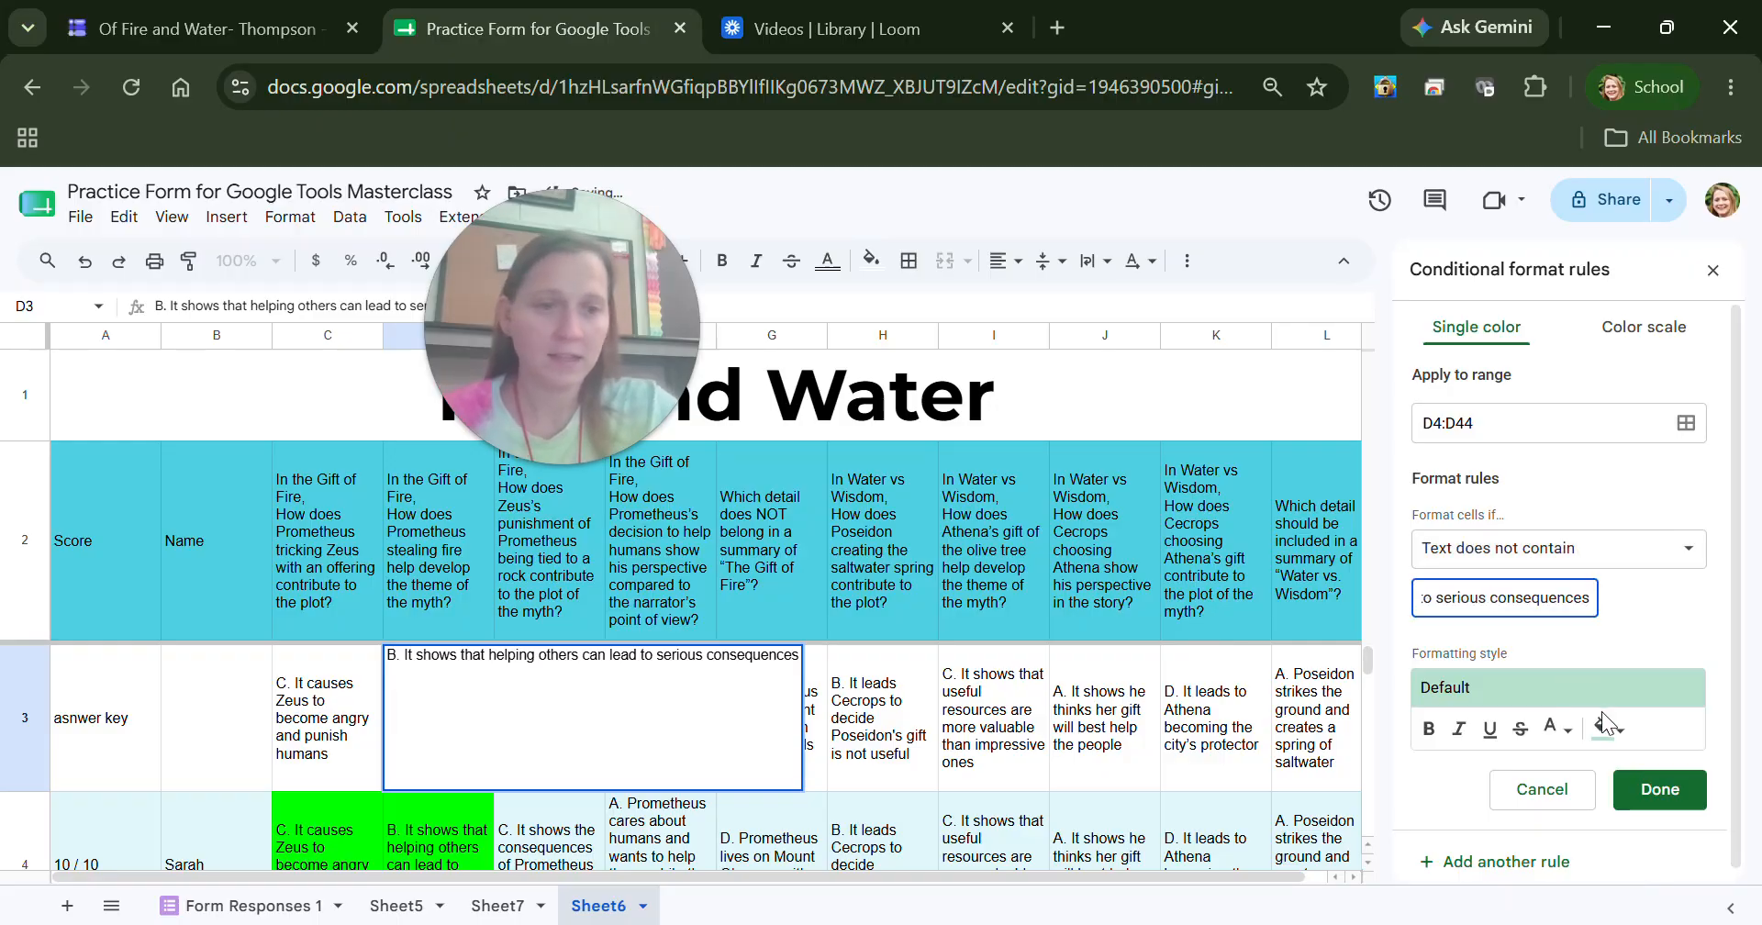
# Give column D's non-matching answers a bright red fill and save the rule.
pyautogui.click(1606, 728)
pyautogui.click(1412, 422)
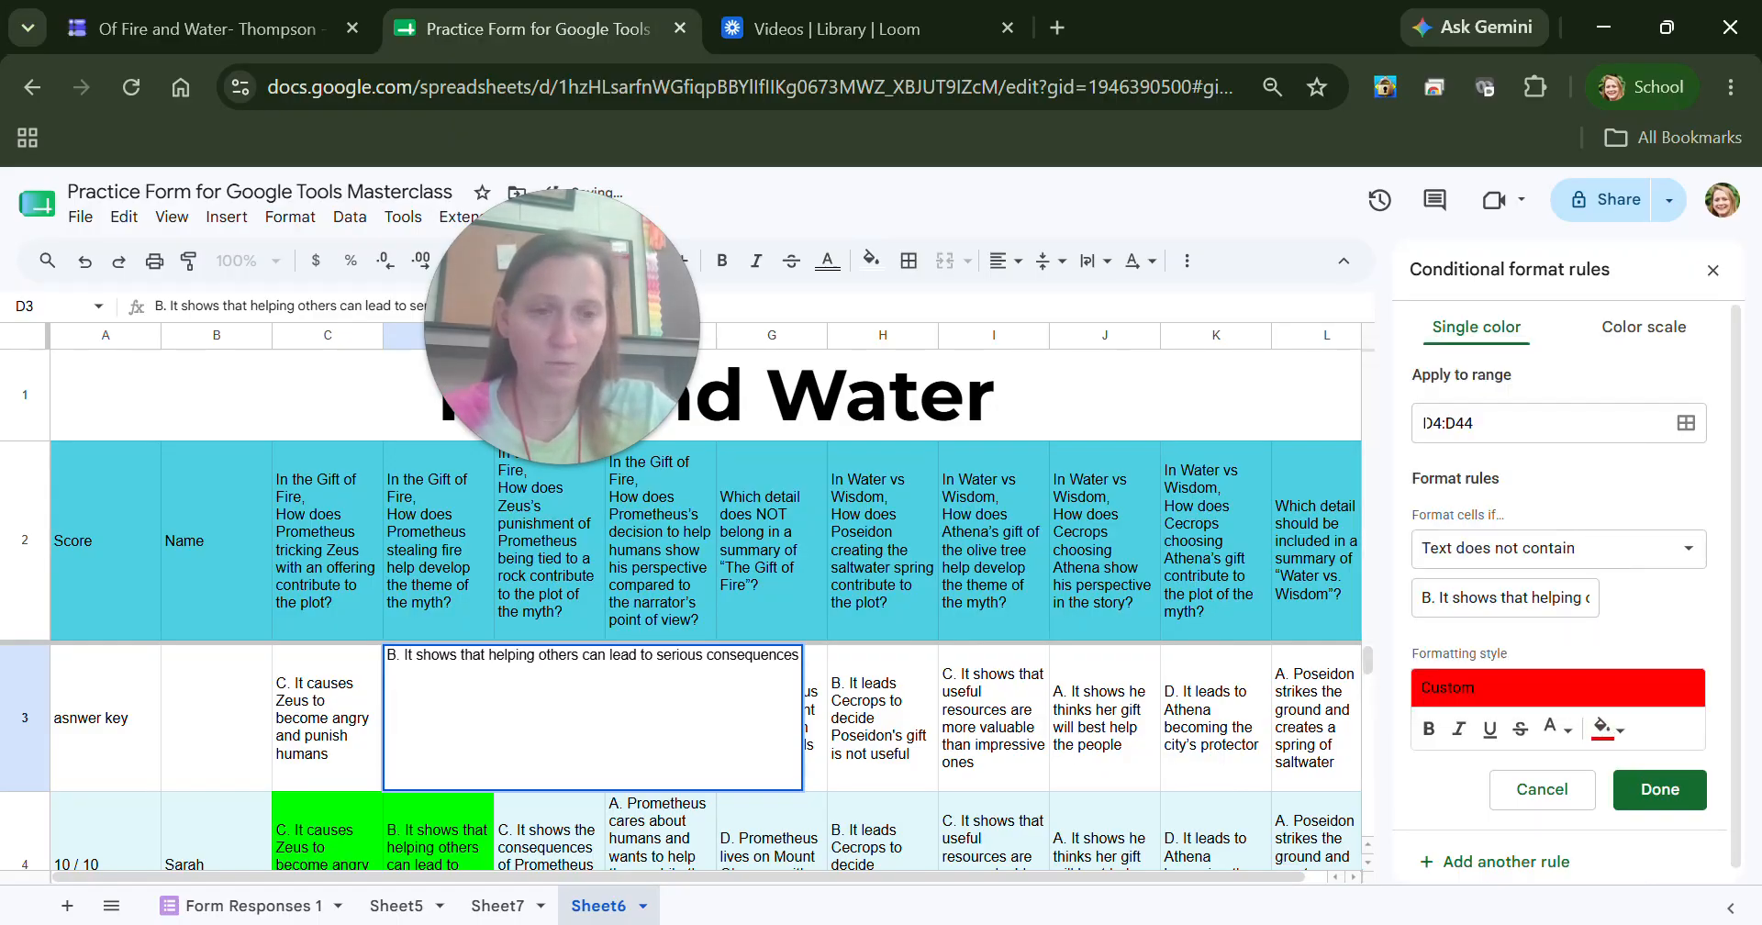
pyautogui.click(1659, 789)
# Look through column D's student answers down to row 44 to check the color-coding.
pyautogui.scroll(-20, 468, 696)
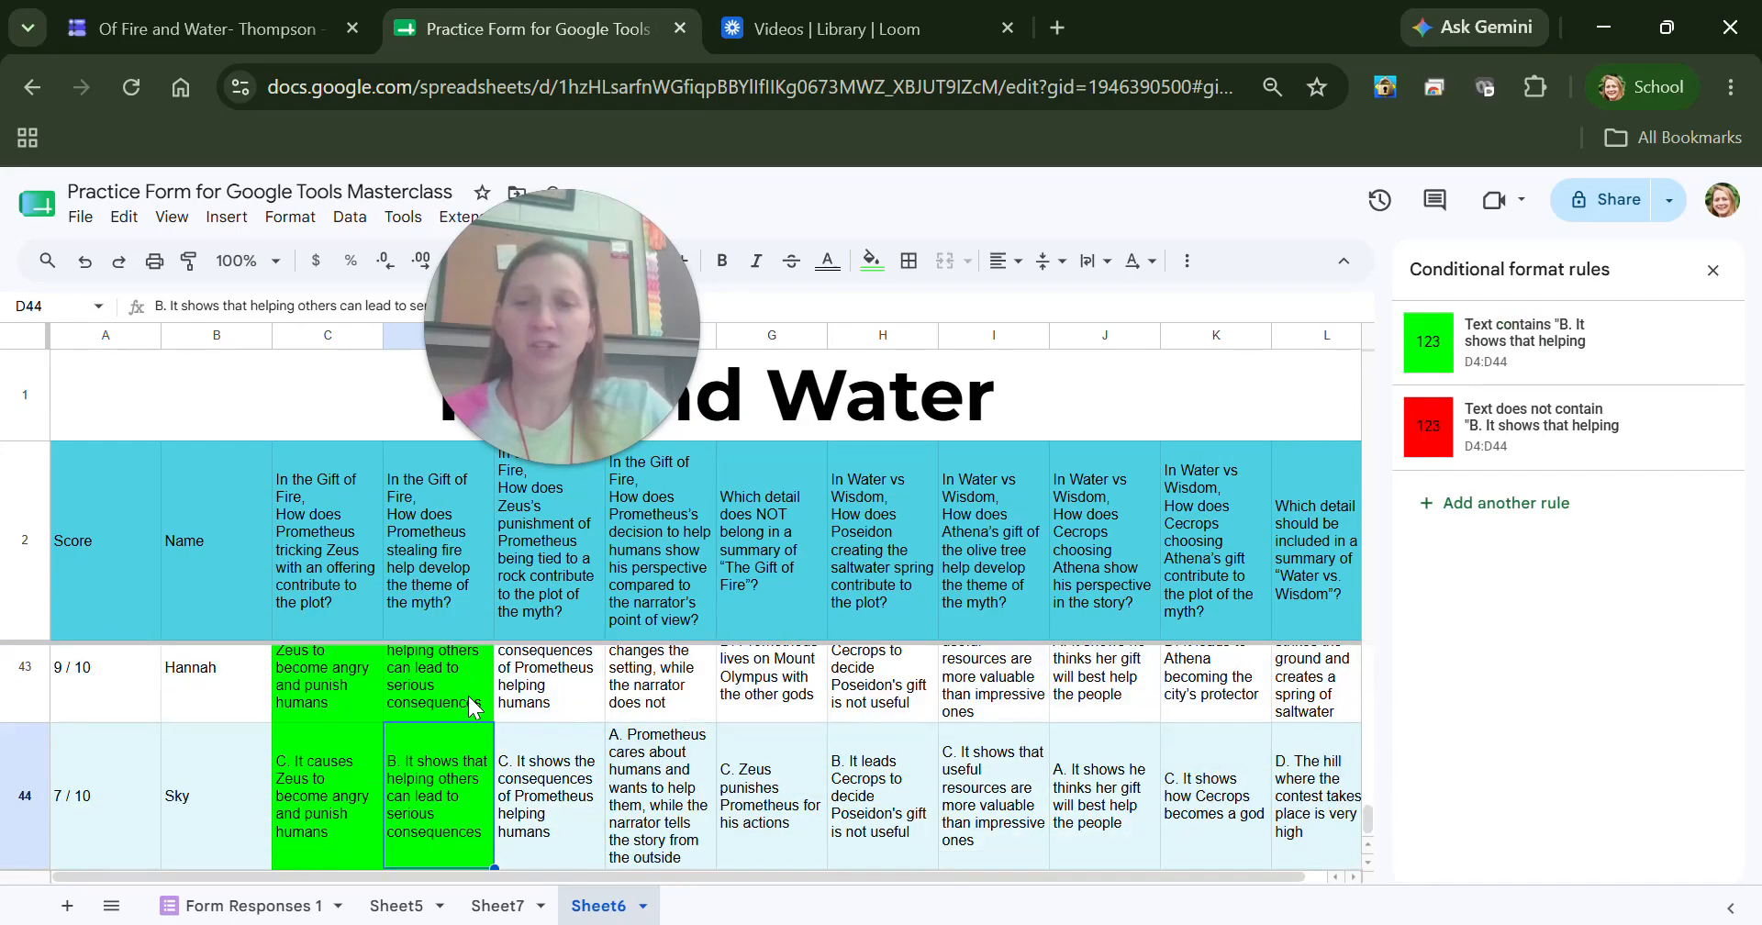
pyautogui.click(468, 695)
pyautogui.press('Up')
pyautogui.press('Up')
pyautogui.press('Up')
pyautogui.press('Up')
pyautogui.press('Up')
pyautogui.press('Up')
pyautogui.press('Up')
pyautogui.press('Up')
pyautogui.press('Up')
pyautogui.press('Up')
pyautogui.press('Up')
pyautogui.press('Up')
pyautogui.press('Up')
pyautogui.press('Up')
pyautogui.press('Up')
pyautogui.press('Up')
pyautogui.press('Up')
pyautogui.press('Up')
pyautogui.press('Up')
pyautogui.press('Up')
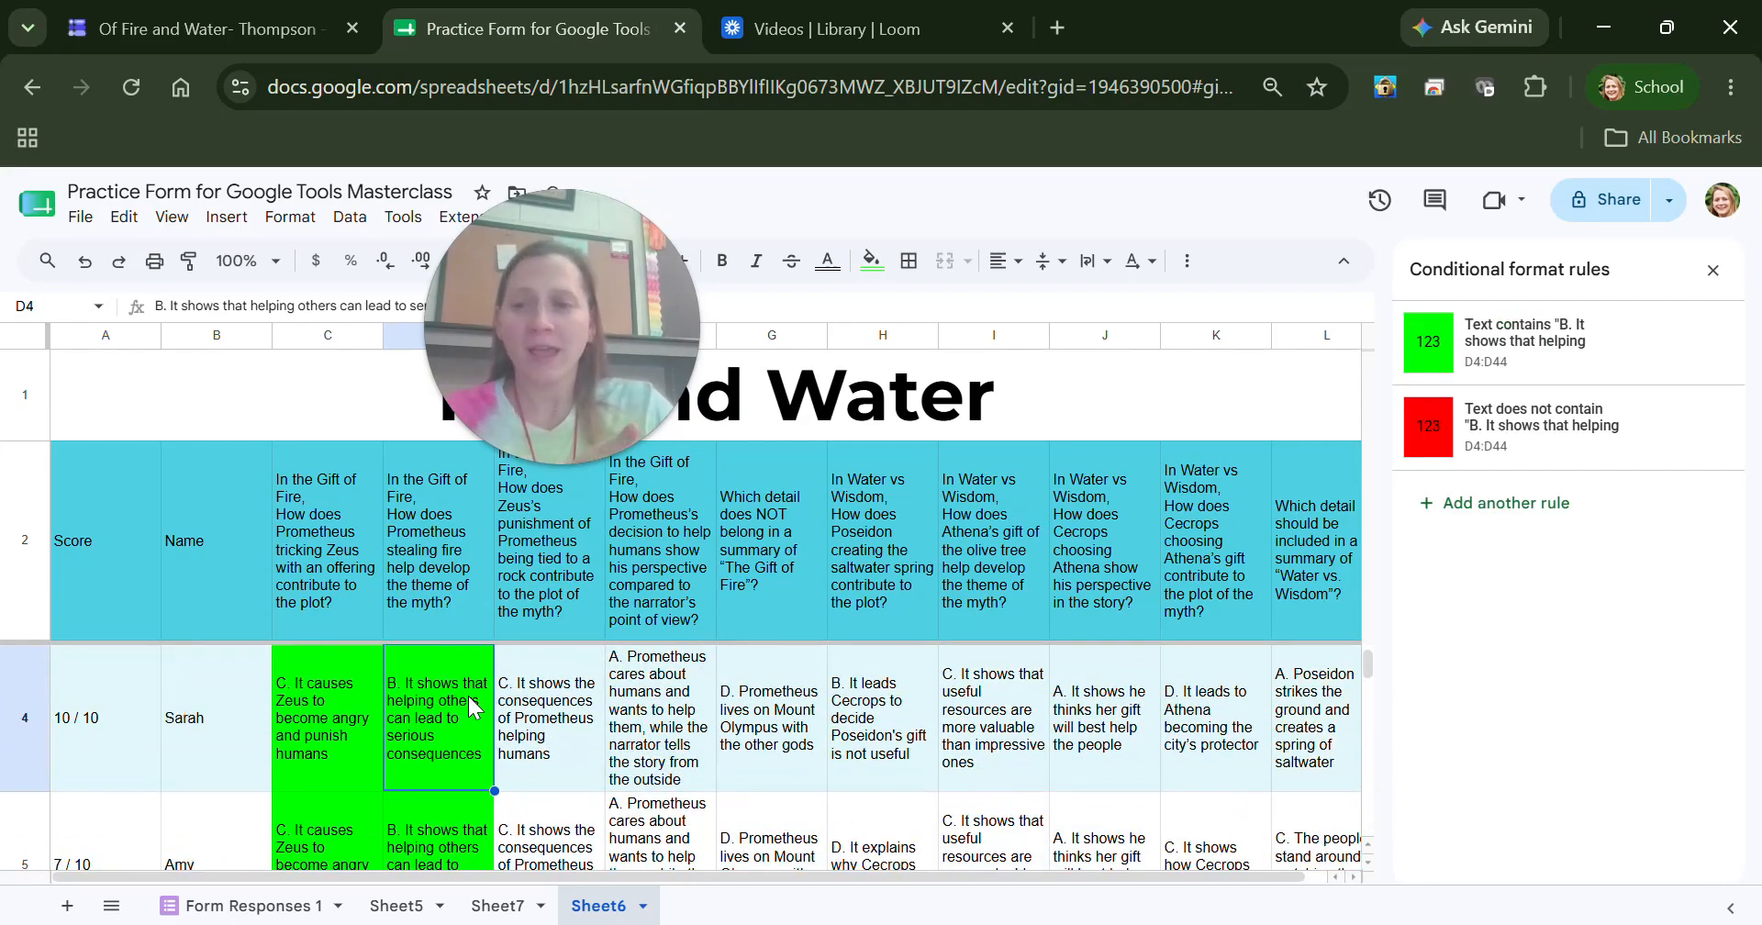
pyautogui.click(469, 707)
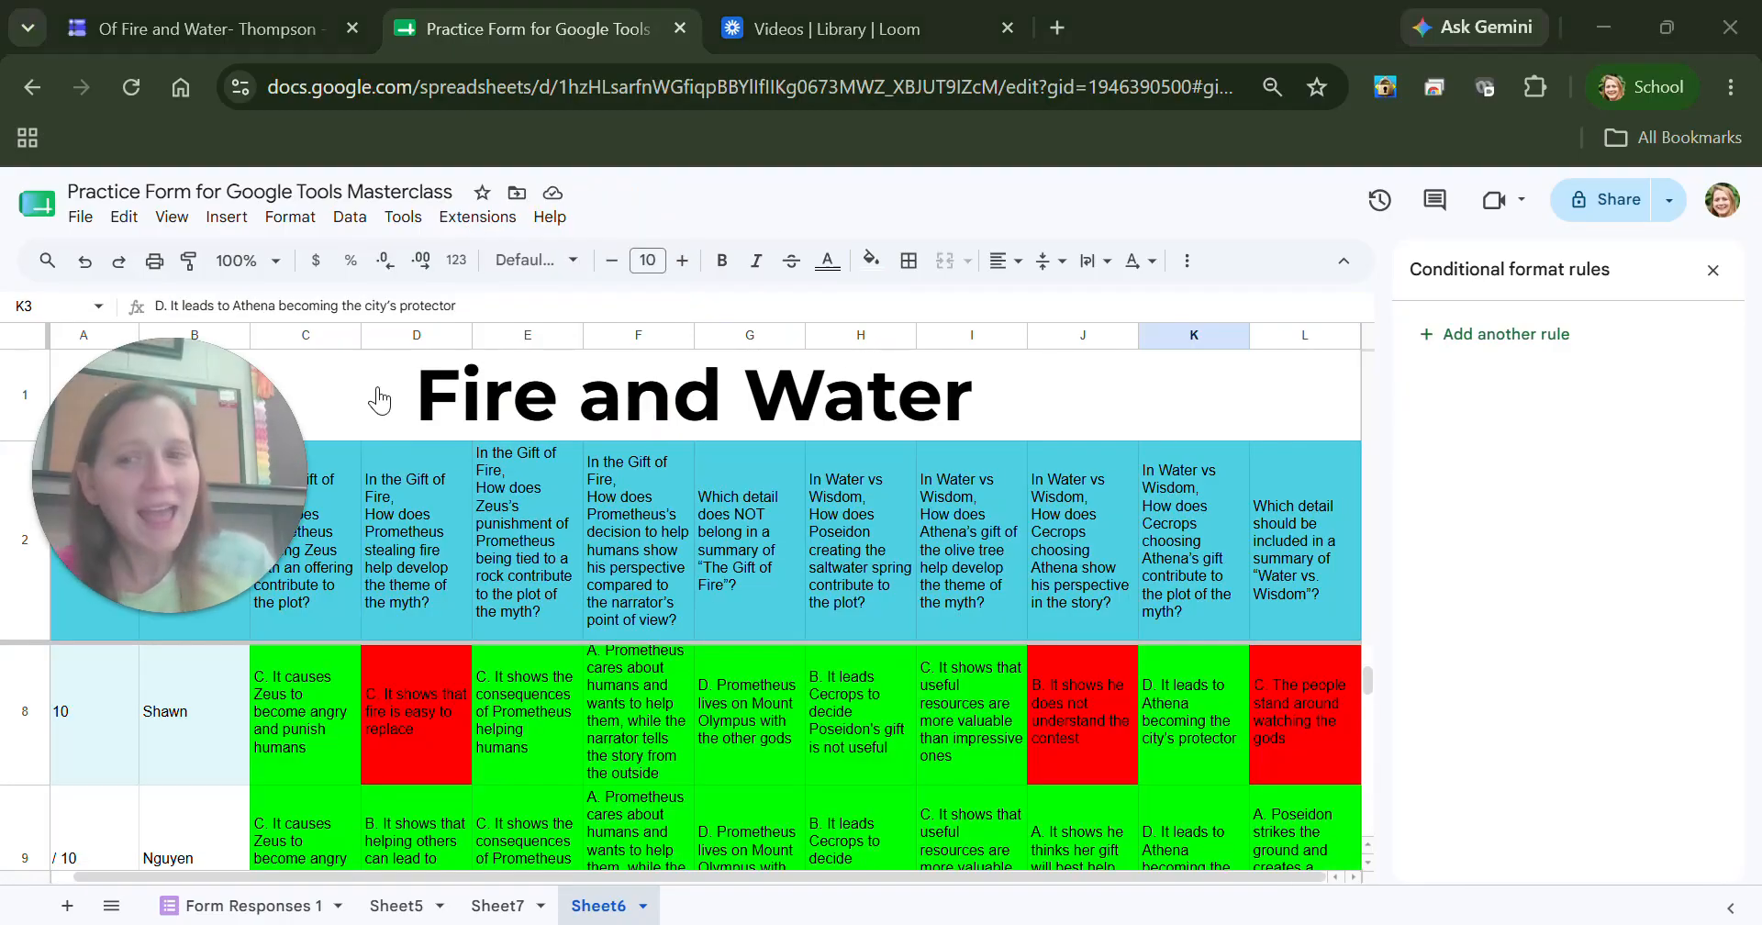
# Review the color-coded answers across all question columns down to the last student row.
pyautogui.click(842, 670)
pyautogui.press('Down')
pyautogui.press('Down')
pyautogui.press('Down')
pyautogui.press('Down')
pyautogui.press('Down')
pyautogui.press('Down')
pyautogui.press('Down')
pyautogui.press('Down')
pyautogui.press('Down')
pyautogui.press('Down')
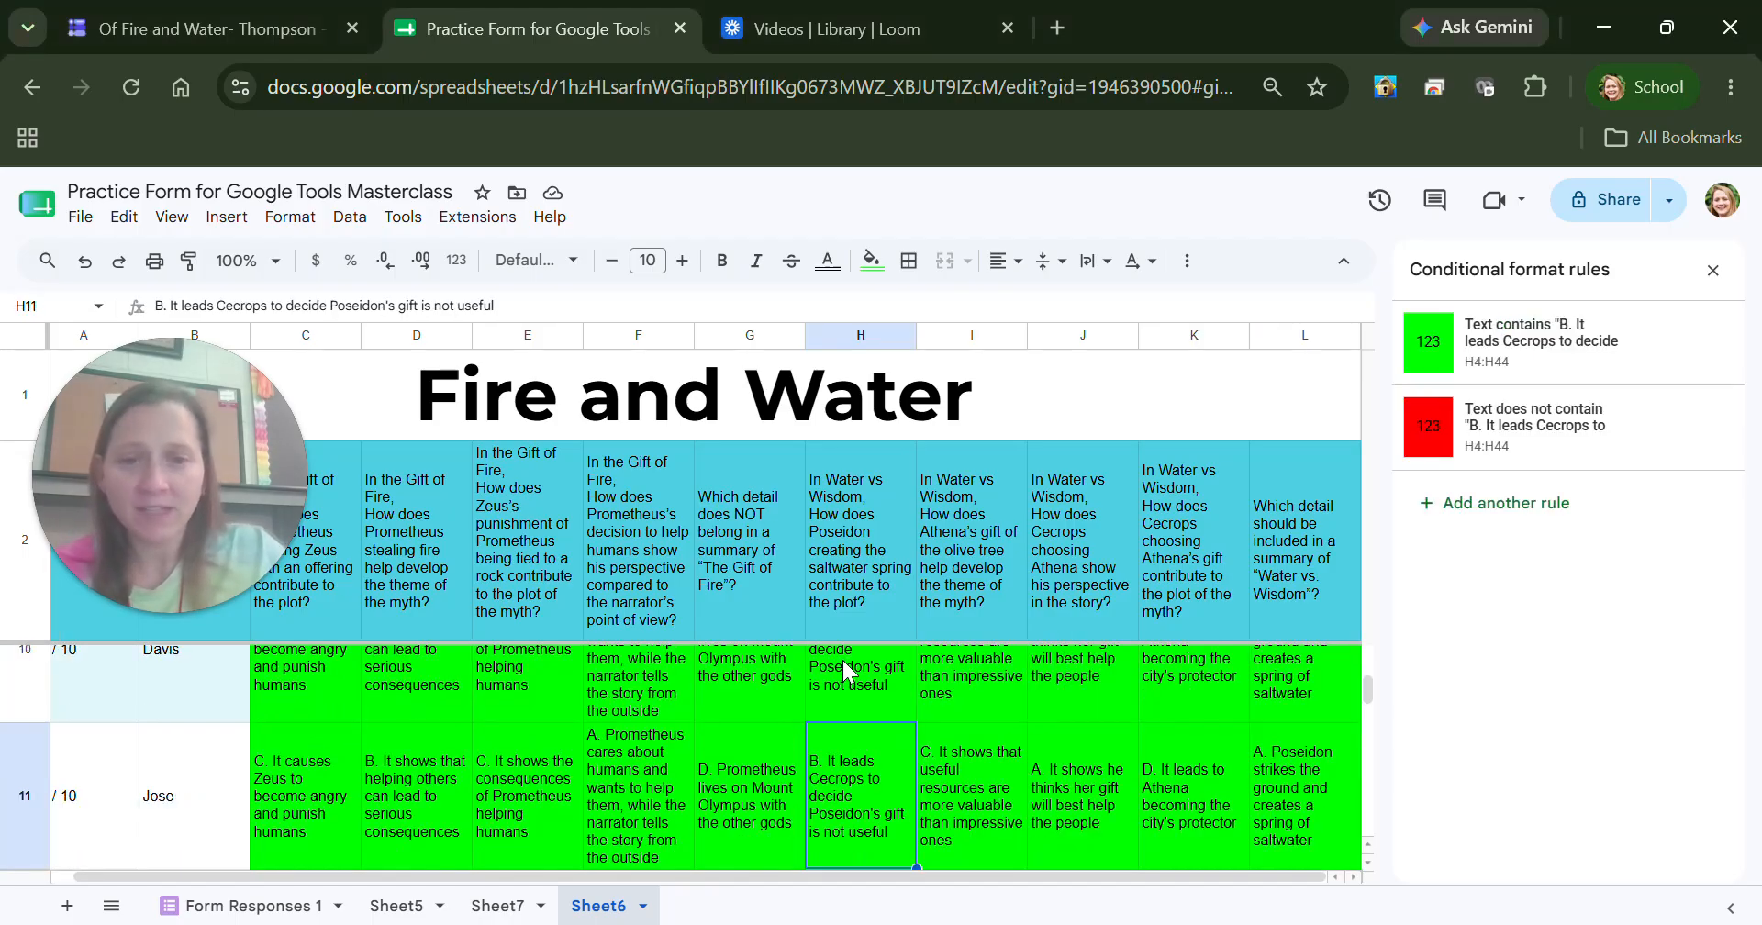
pyautogui.press('Down')
pyautogui.press('Down')
pyautogui.press('Down')
pyautogui.press('Down')
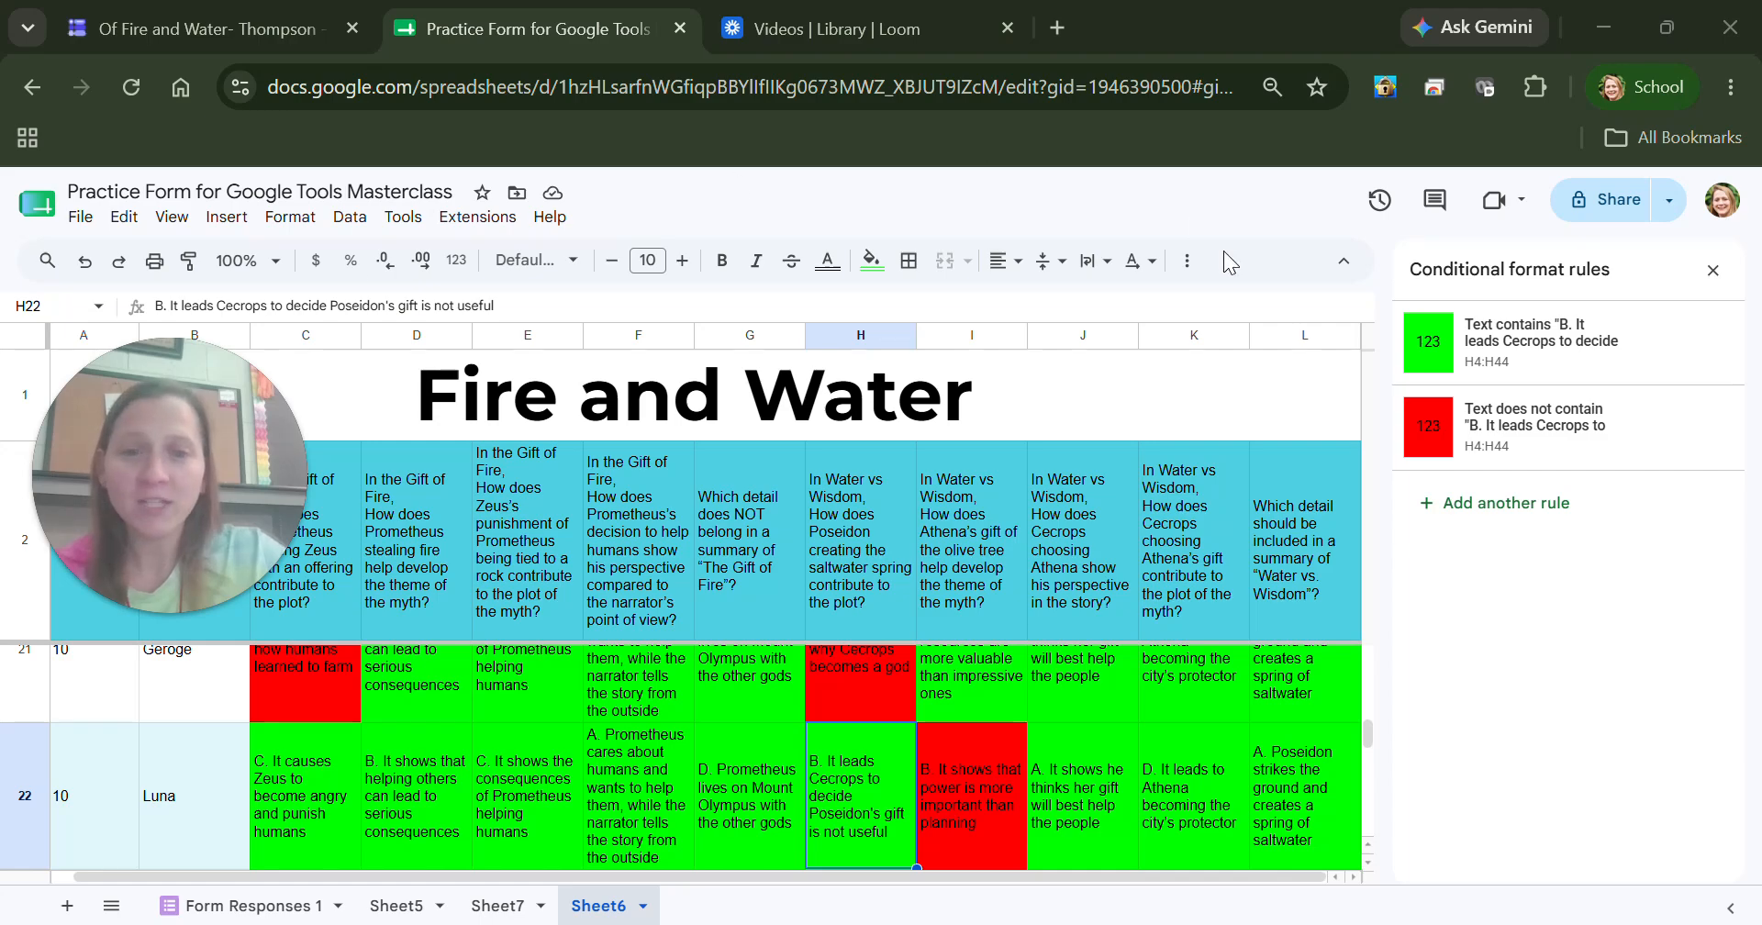
pyautogui.moveTo(1368, 731); pyautogui.dragTo(1368, 819)
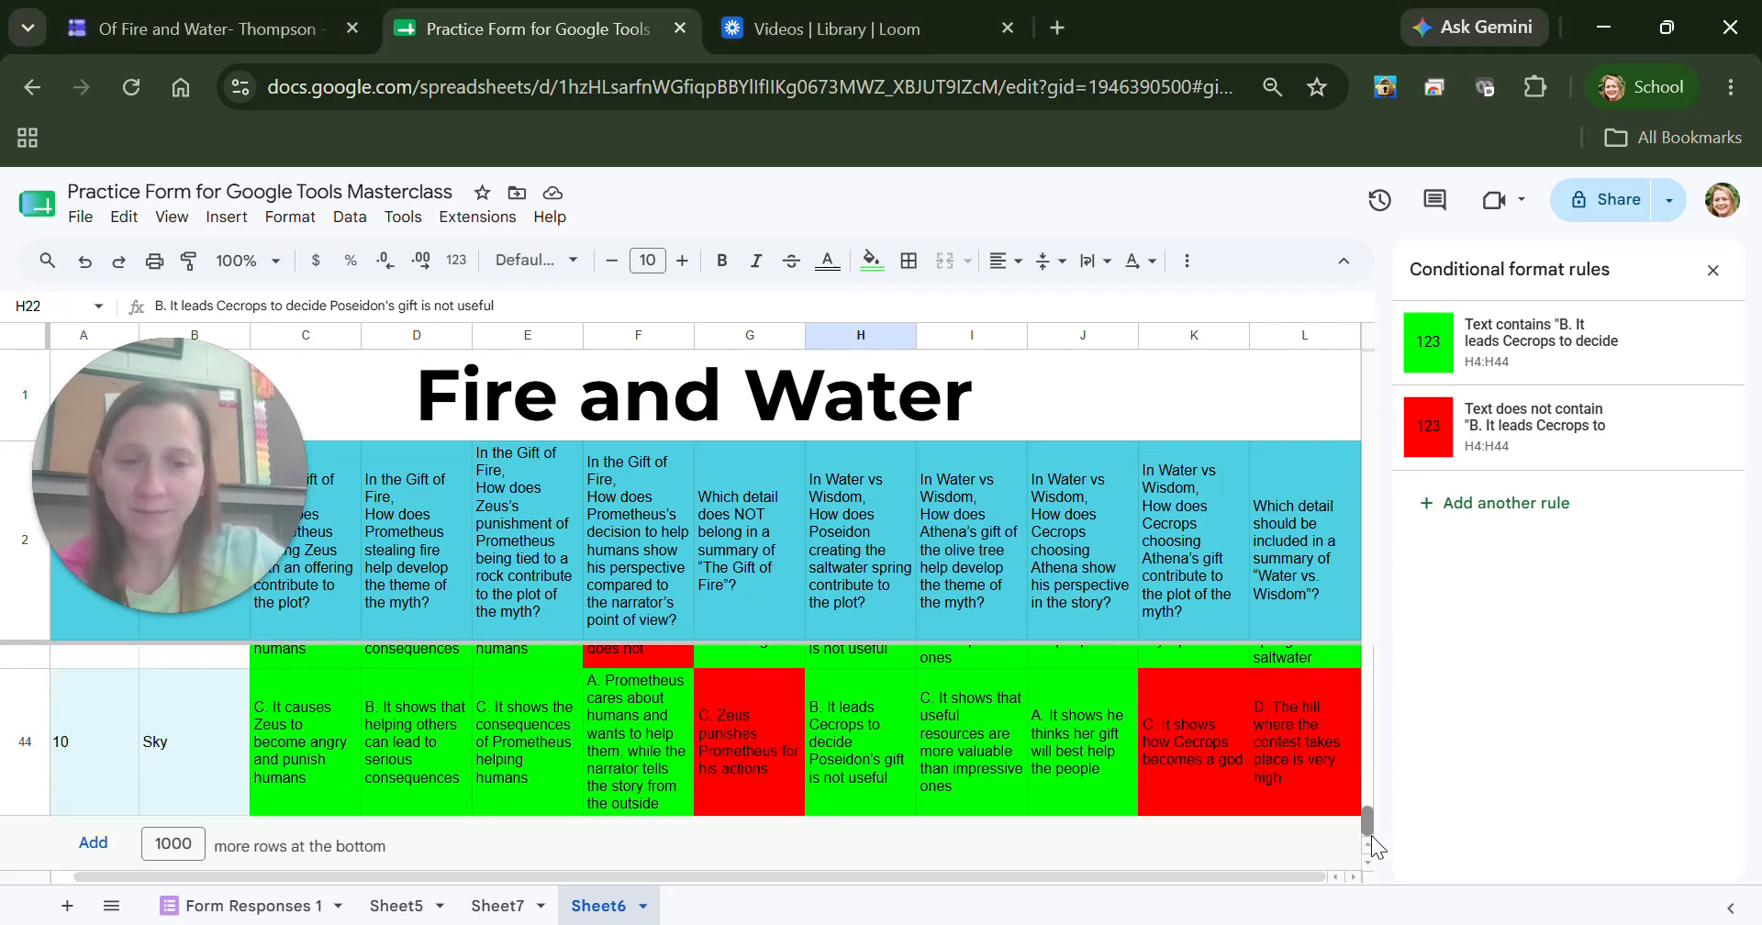
# Insert two blank rows below row 44, the last student row.
pyautogui.click(25, 742)
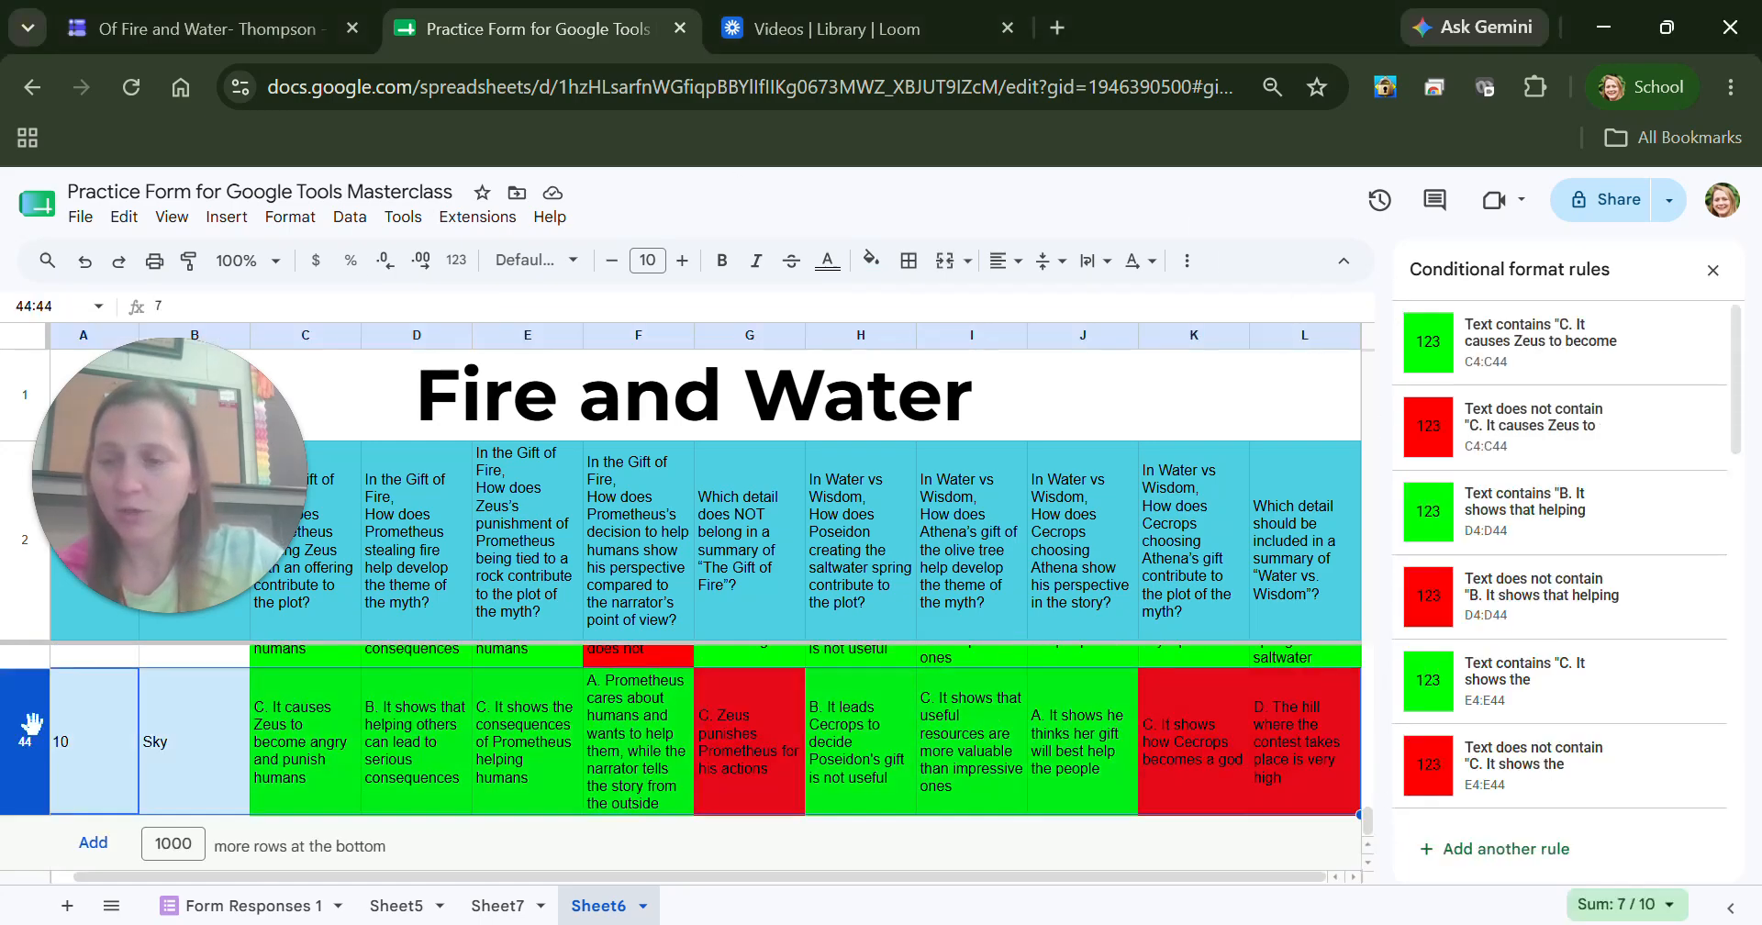
pyautogui.rightClick(25, 741)
pyautogui.click(200, 576)
pyautogui.moveTo(200, 576); pyautogui.dragTo(971, 608)
pyautogui.rightClick(24, 742)
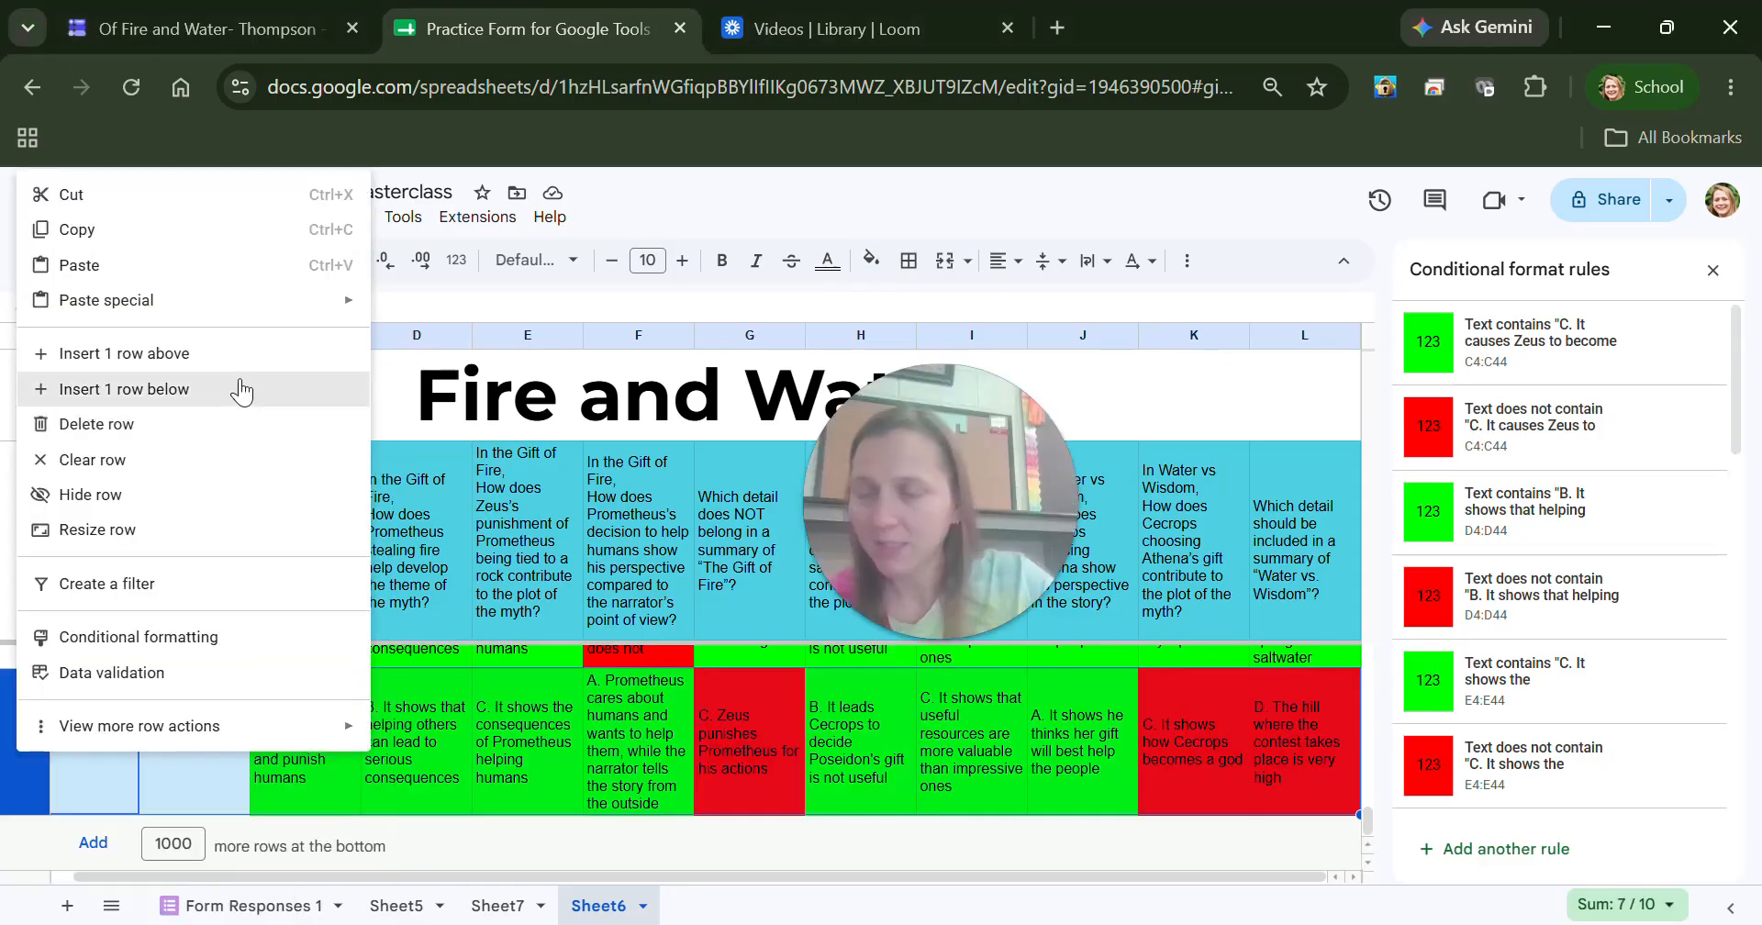
pyautogui.click(236, 385)
pyautogui.rightClick(19, 860)
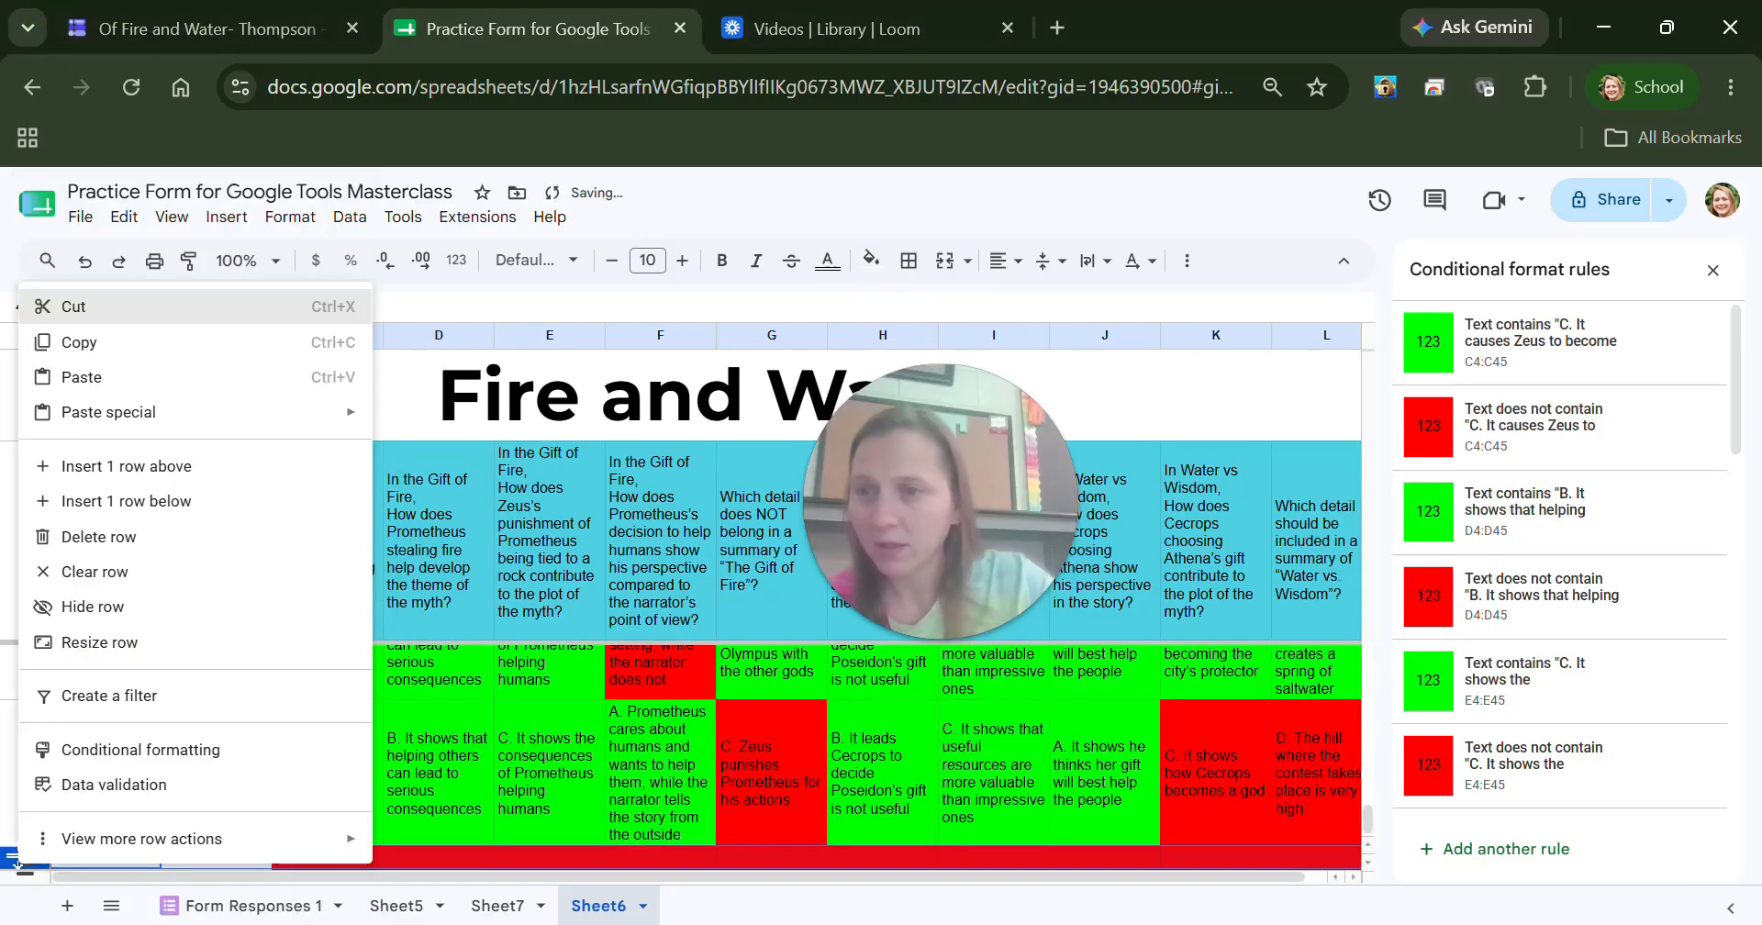
pyautogui.click(173, 500)
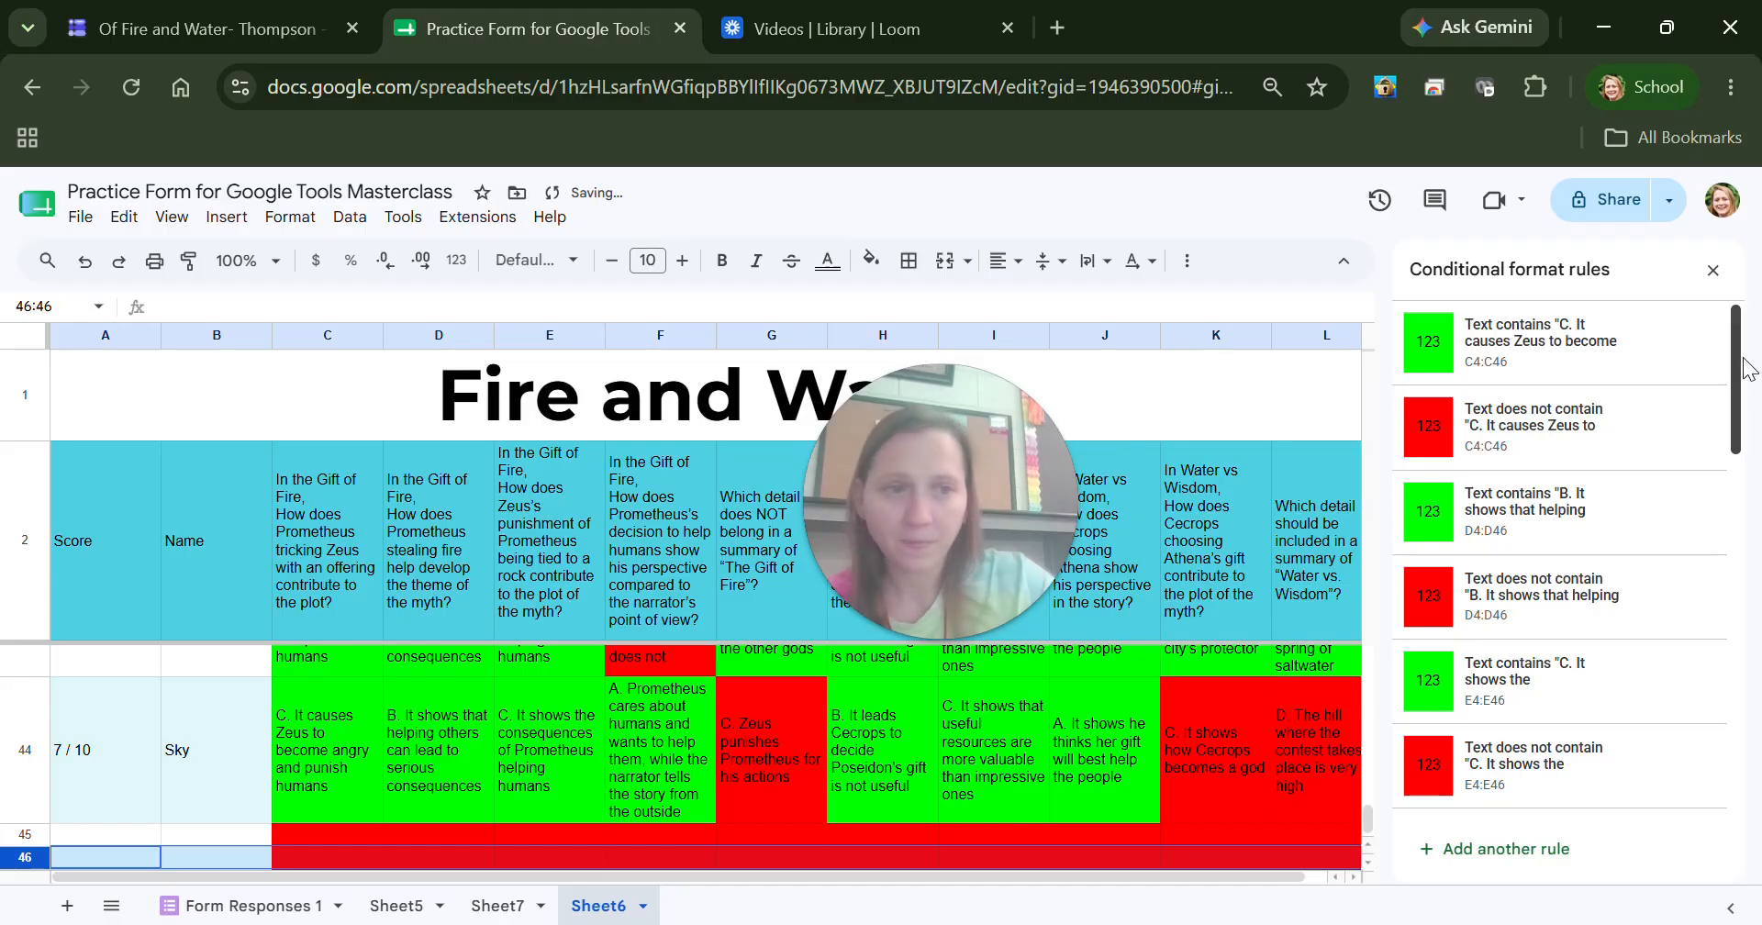
pyautogui.moveTo(1740, 360); pyautogui.dragTo(1741, 379)
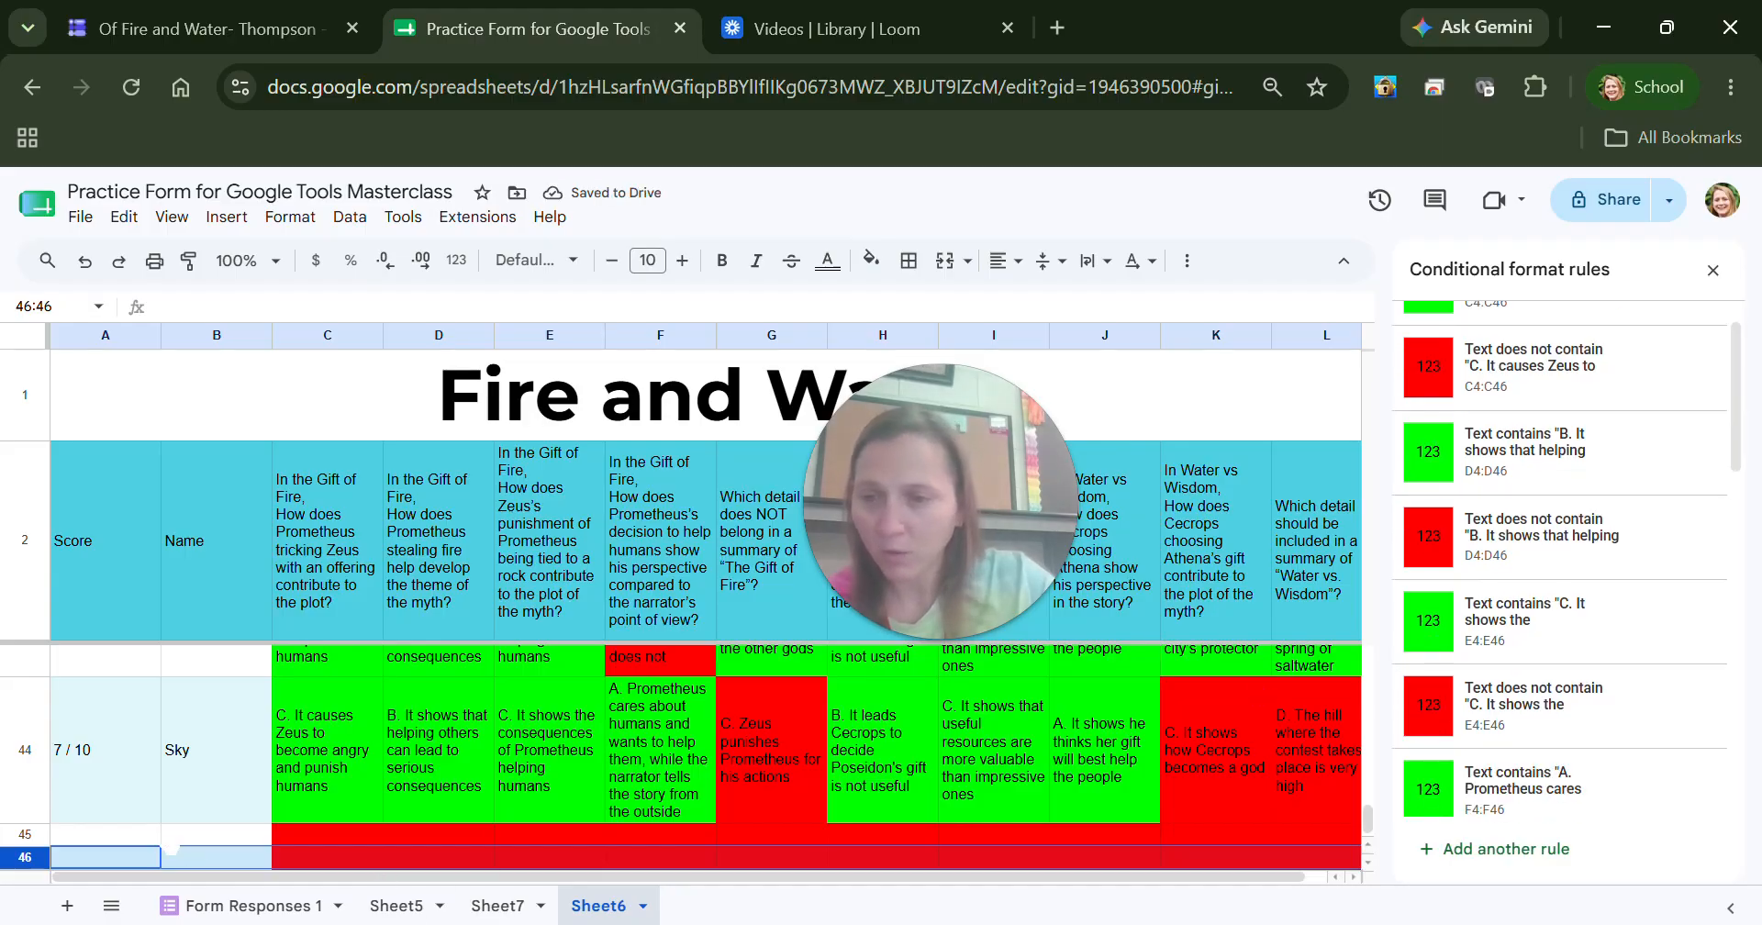
# Label cell B45 "Total Correct" and cell B46 "Average Correct".
pyautogui.click(191, 827)
pyautogui.write('To')
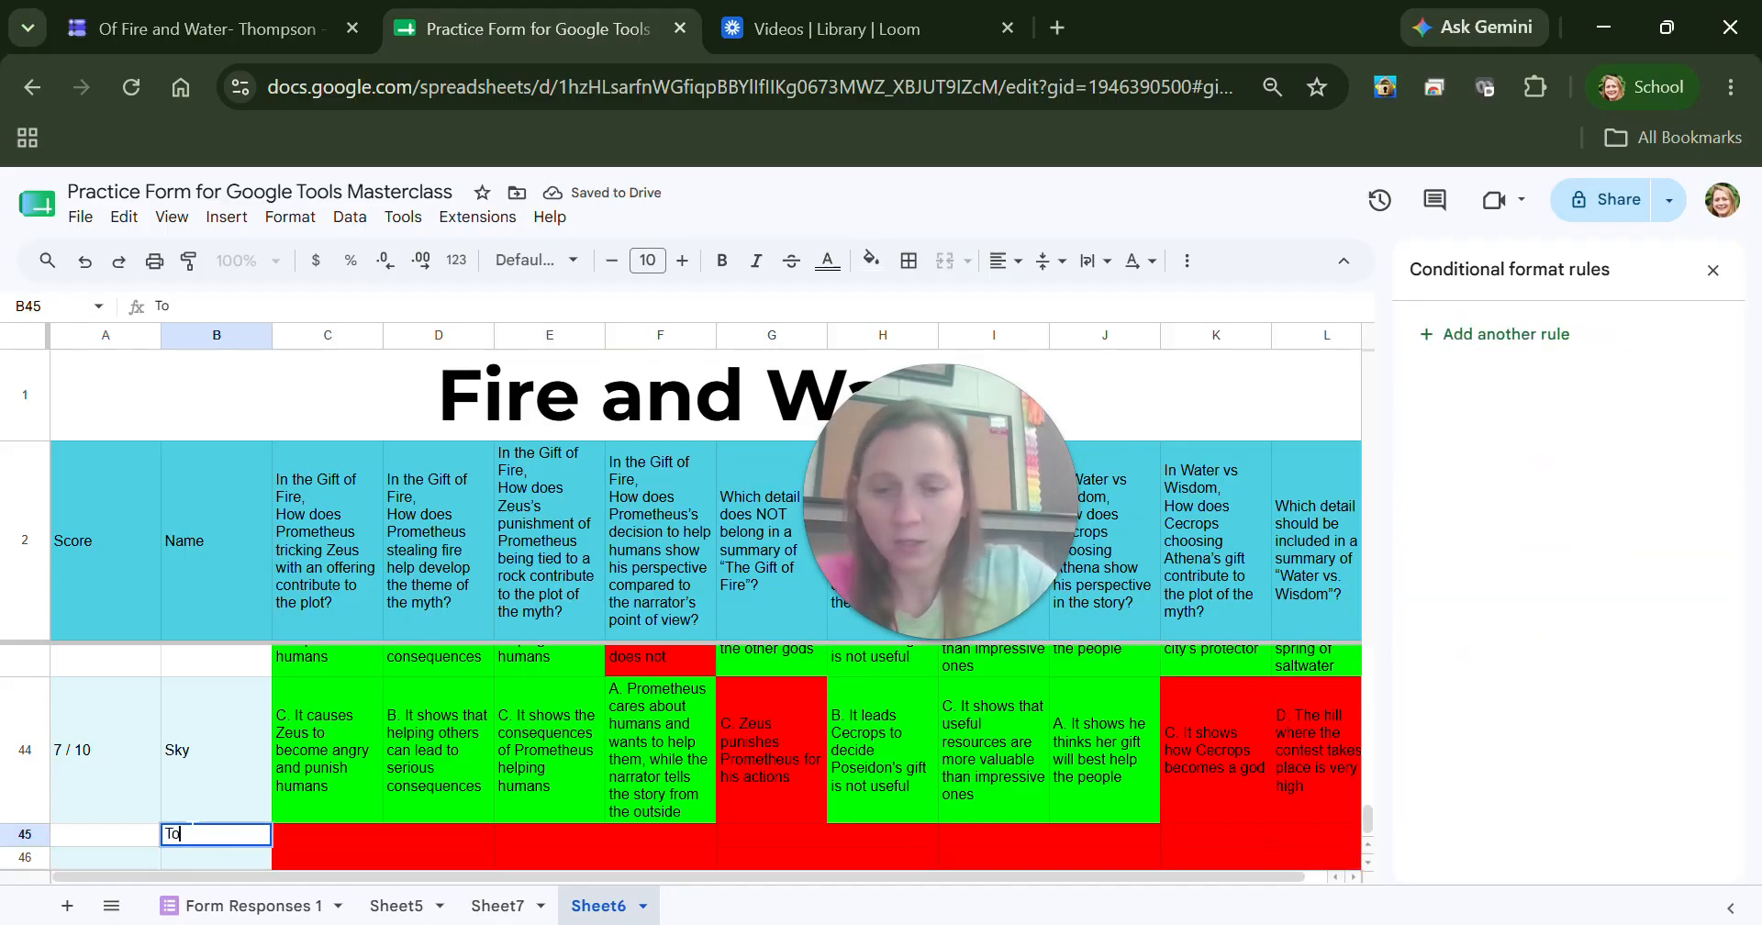
pyautogui.write('tal Correct')
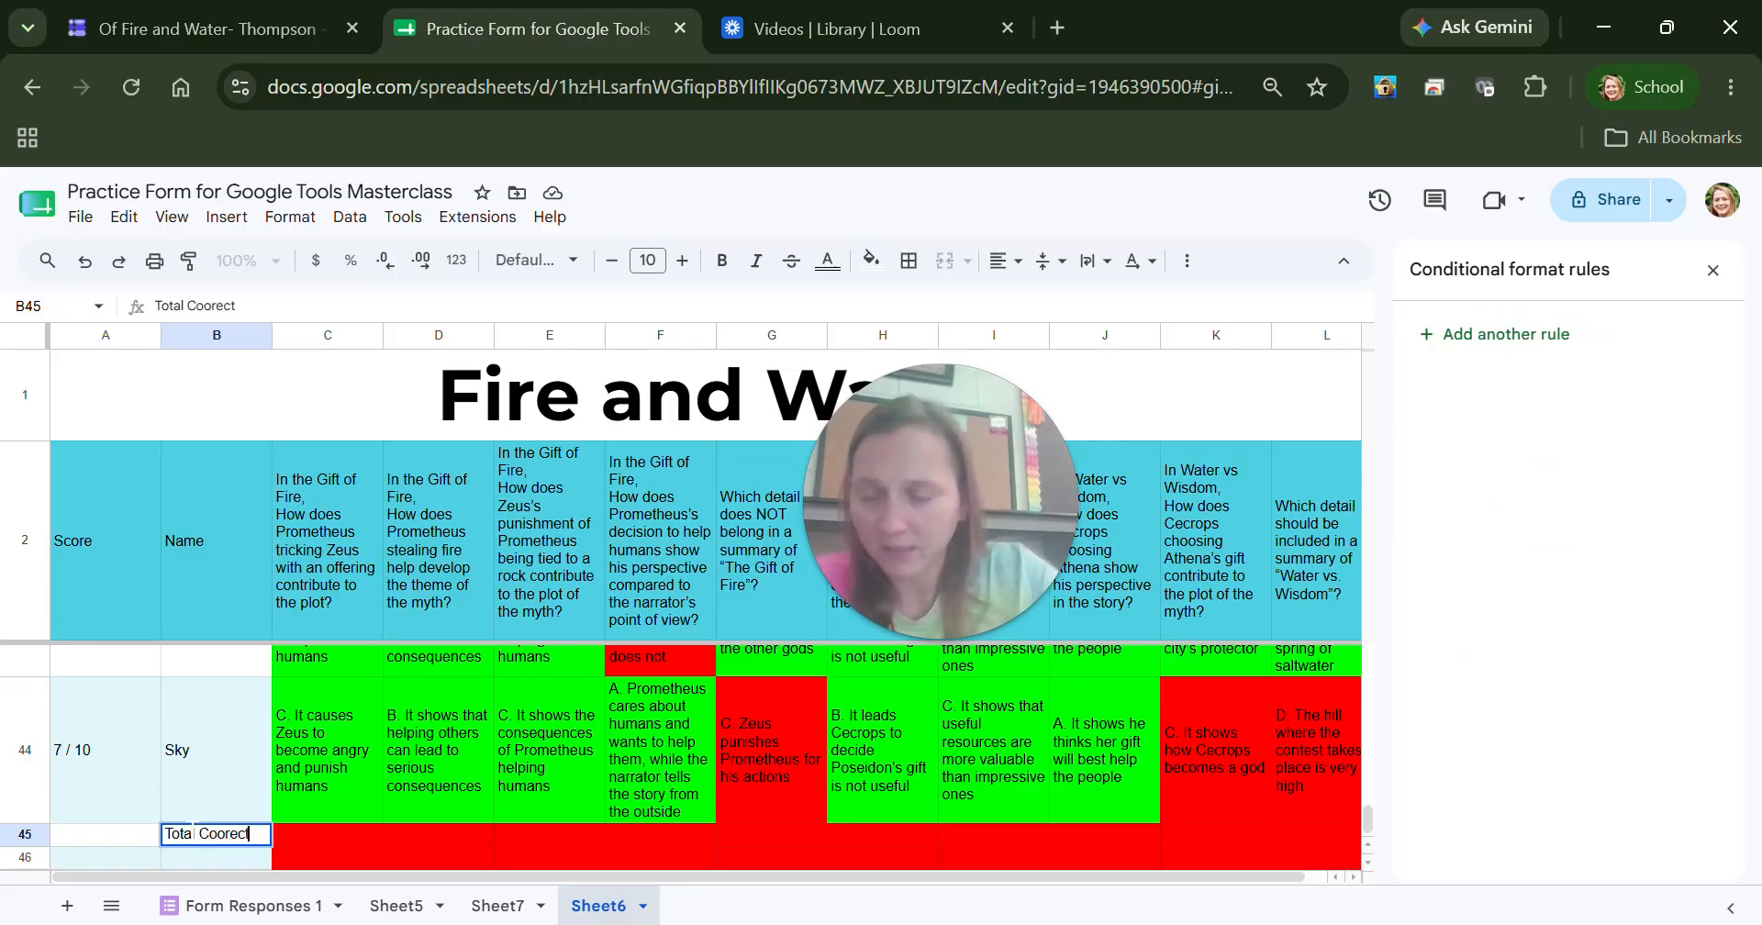
pyautogui.click(206, 861)
pyautogui.write('Average Coorect')
pyautogui.press('BackSpace')
pyautogui.press('BackSpace')
pyautogui.press('BackSpace')
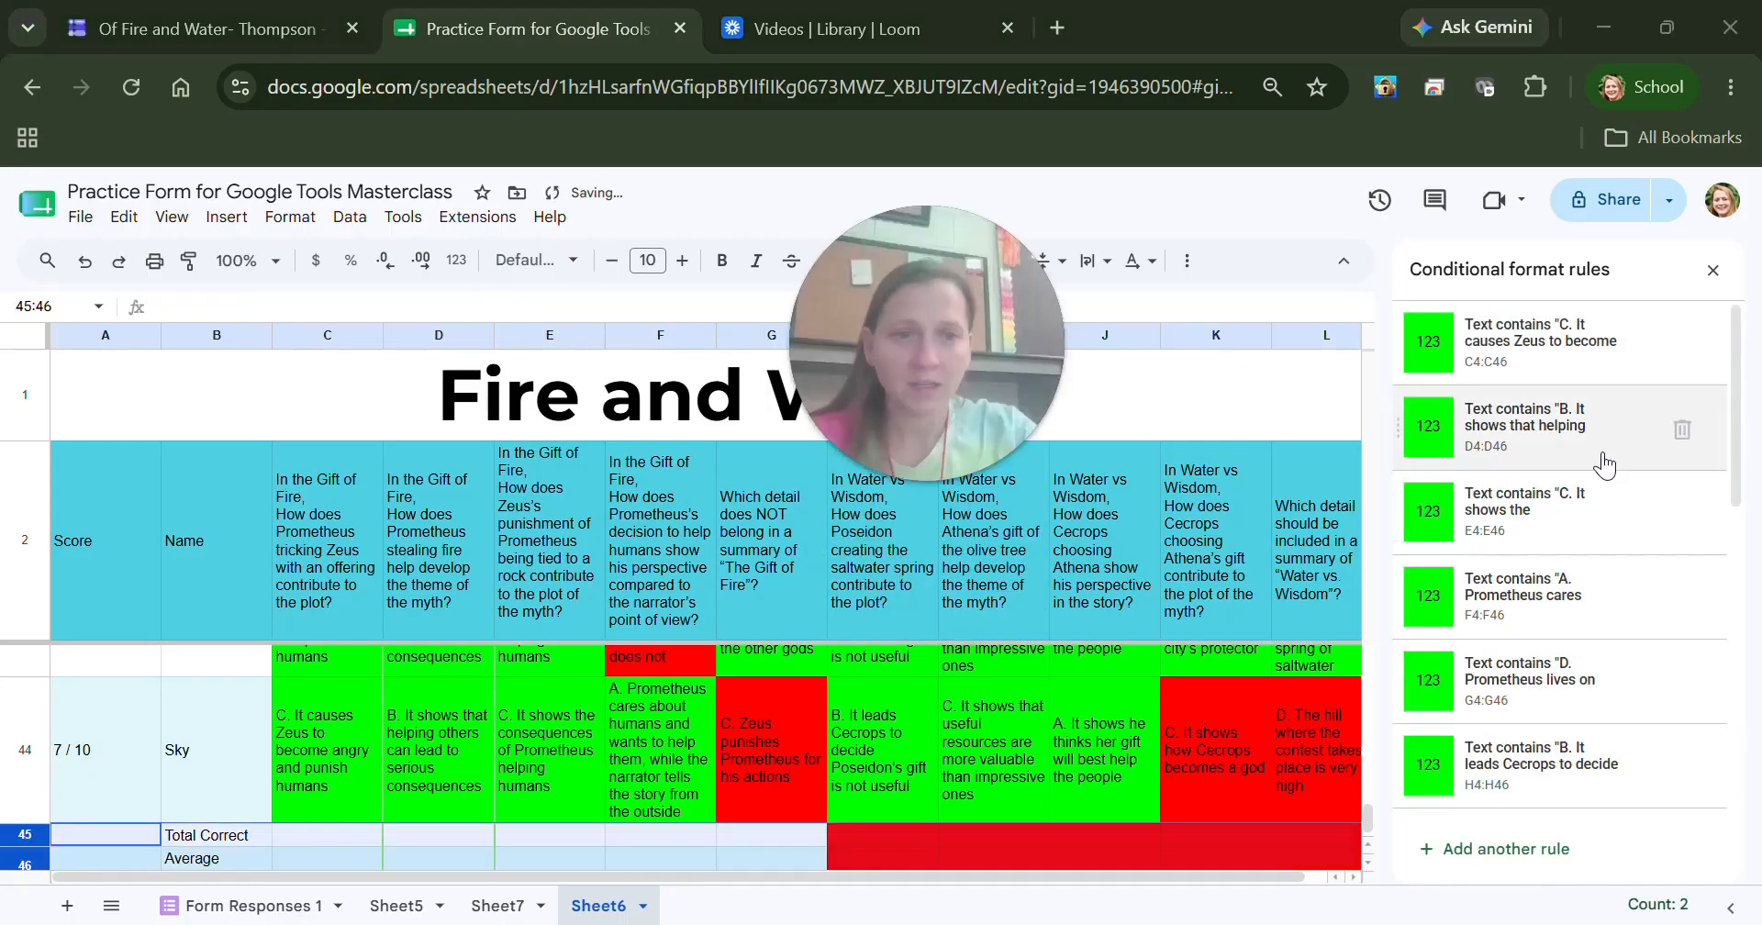
# Limit the red "Text does not contain" rules for columns H, I and J so their ranges end at row 44.
pyautogui.scroll(-4, 1569, 487)
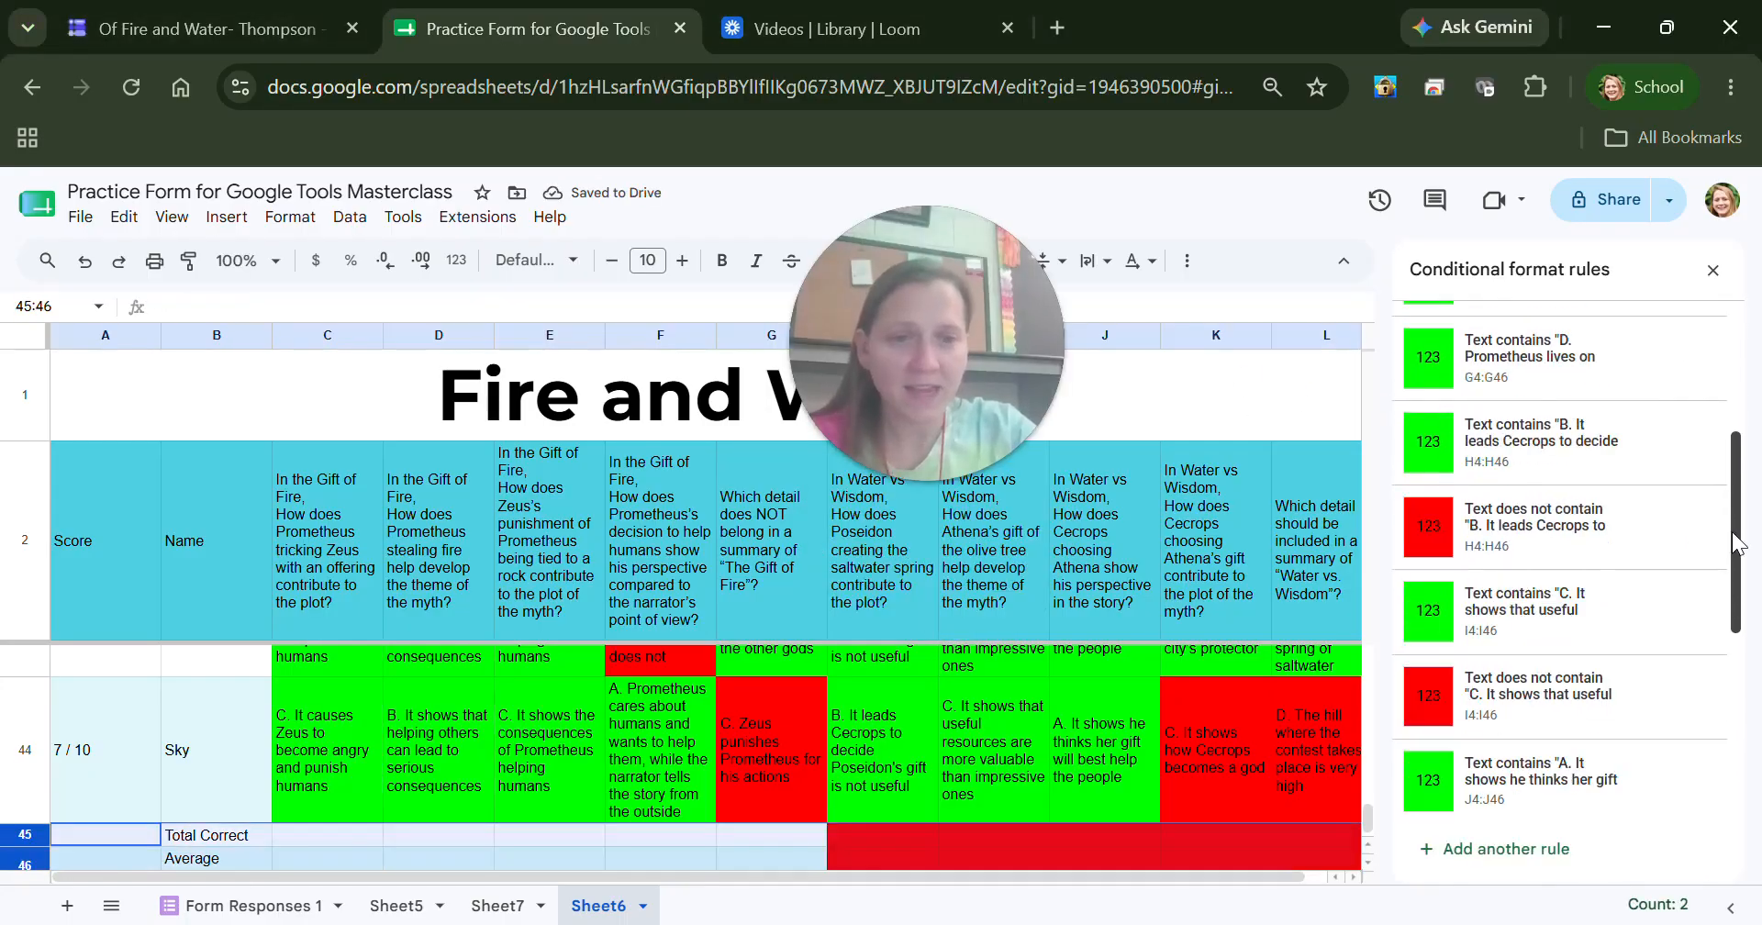
pyautogui.click(1545, 479)
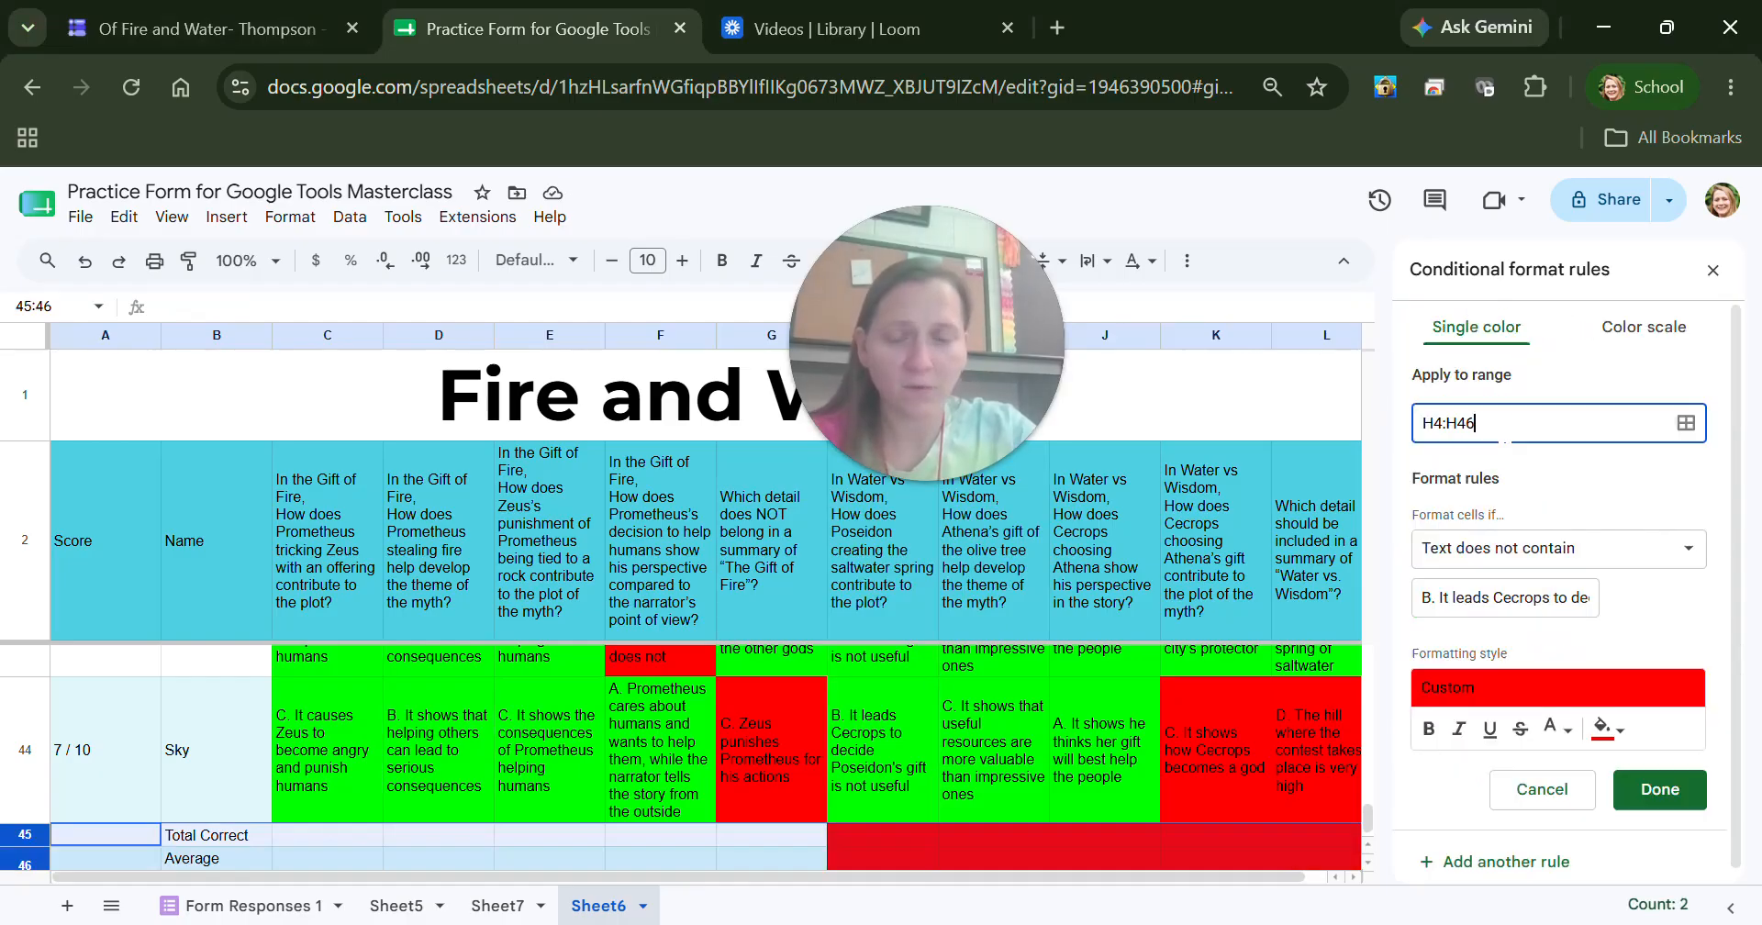
pyautogui.click(1667, 791)
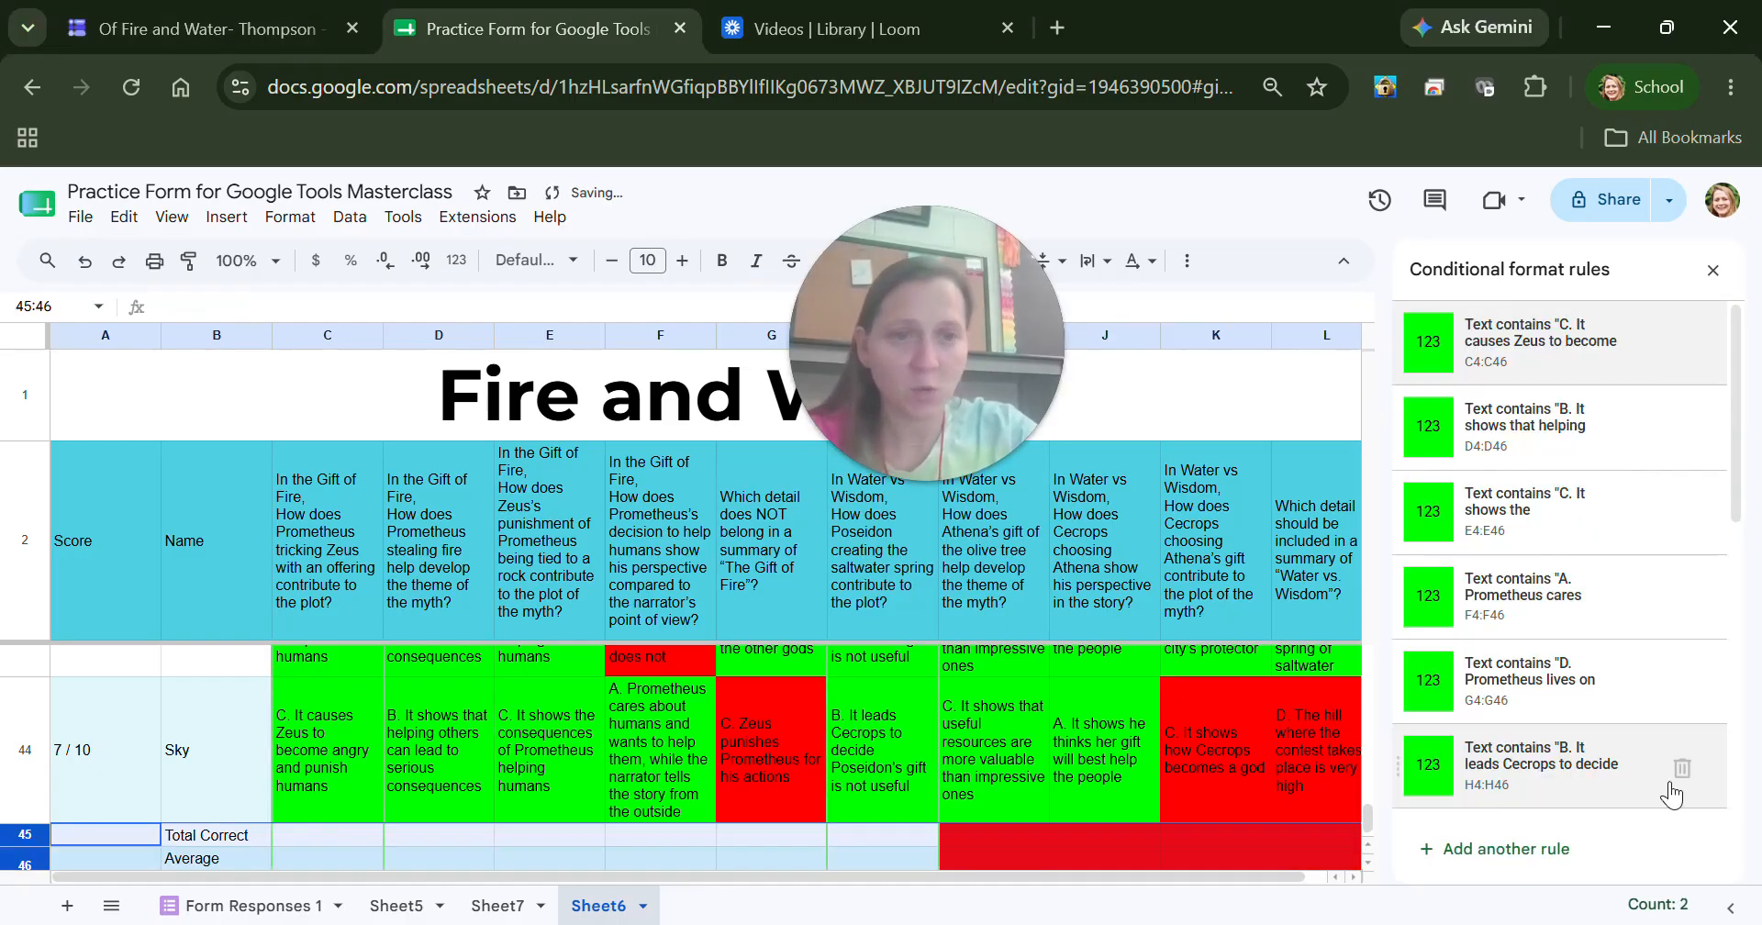
pyautogui.scroll(-4, 1725, 642)
pyautogui.scroll(-2, 1655, 649)
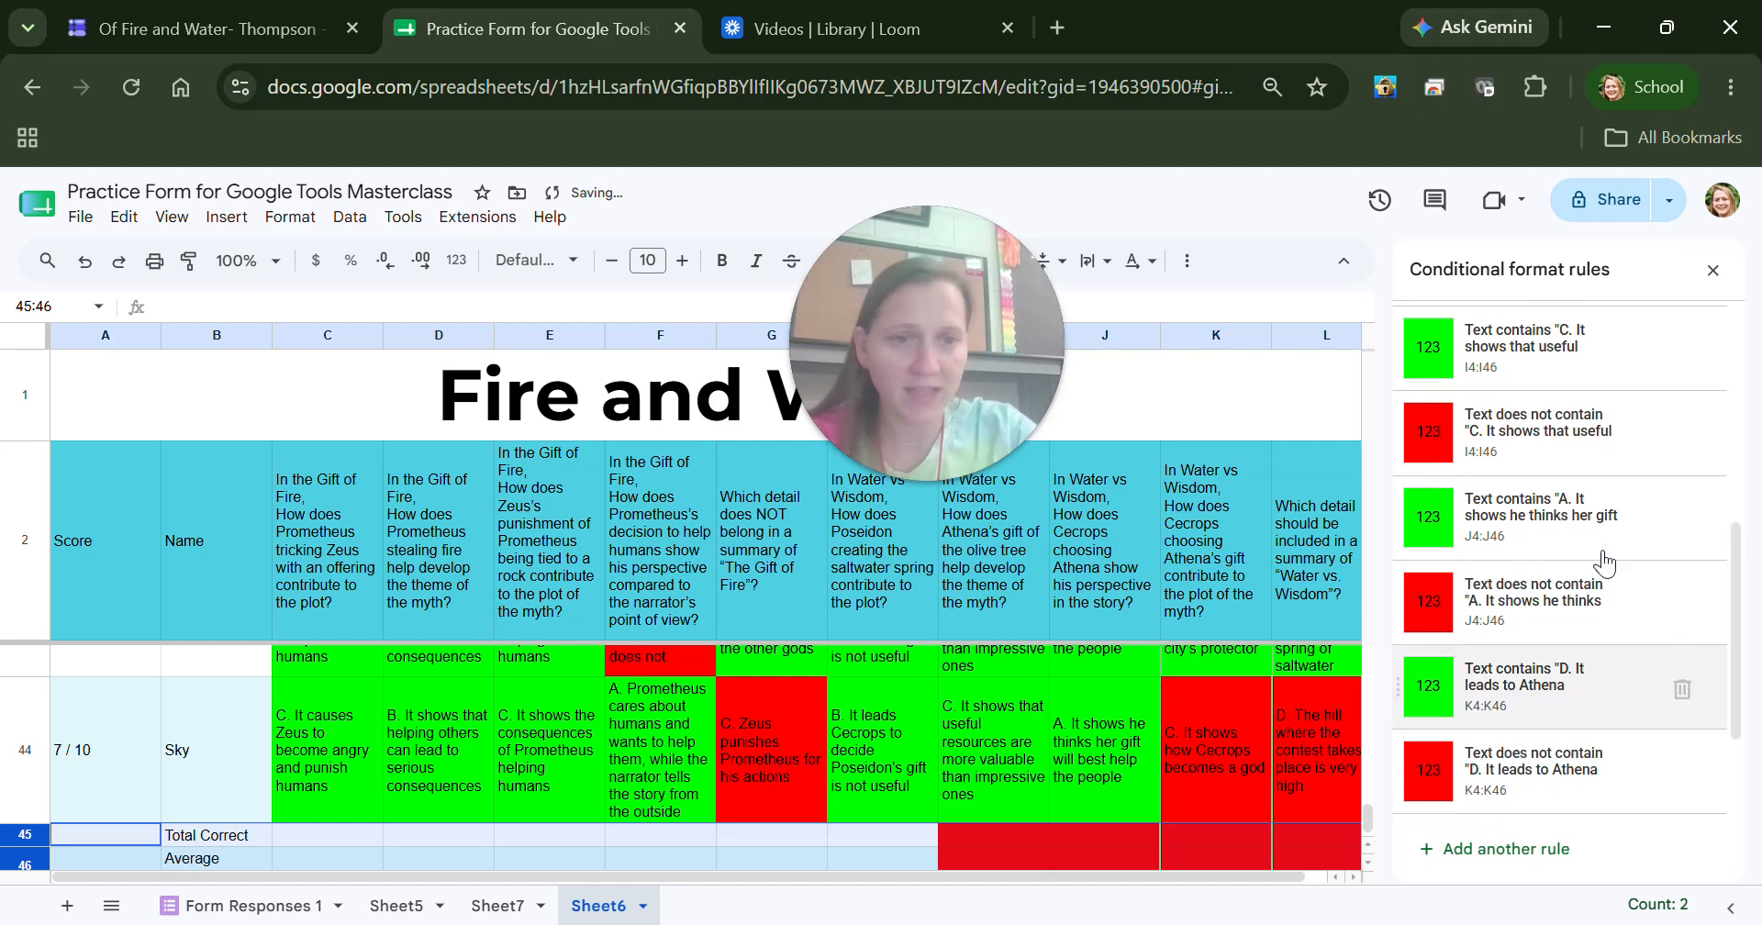
pyautogui.click(1558, 472)
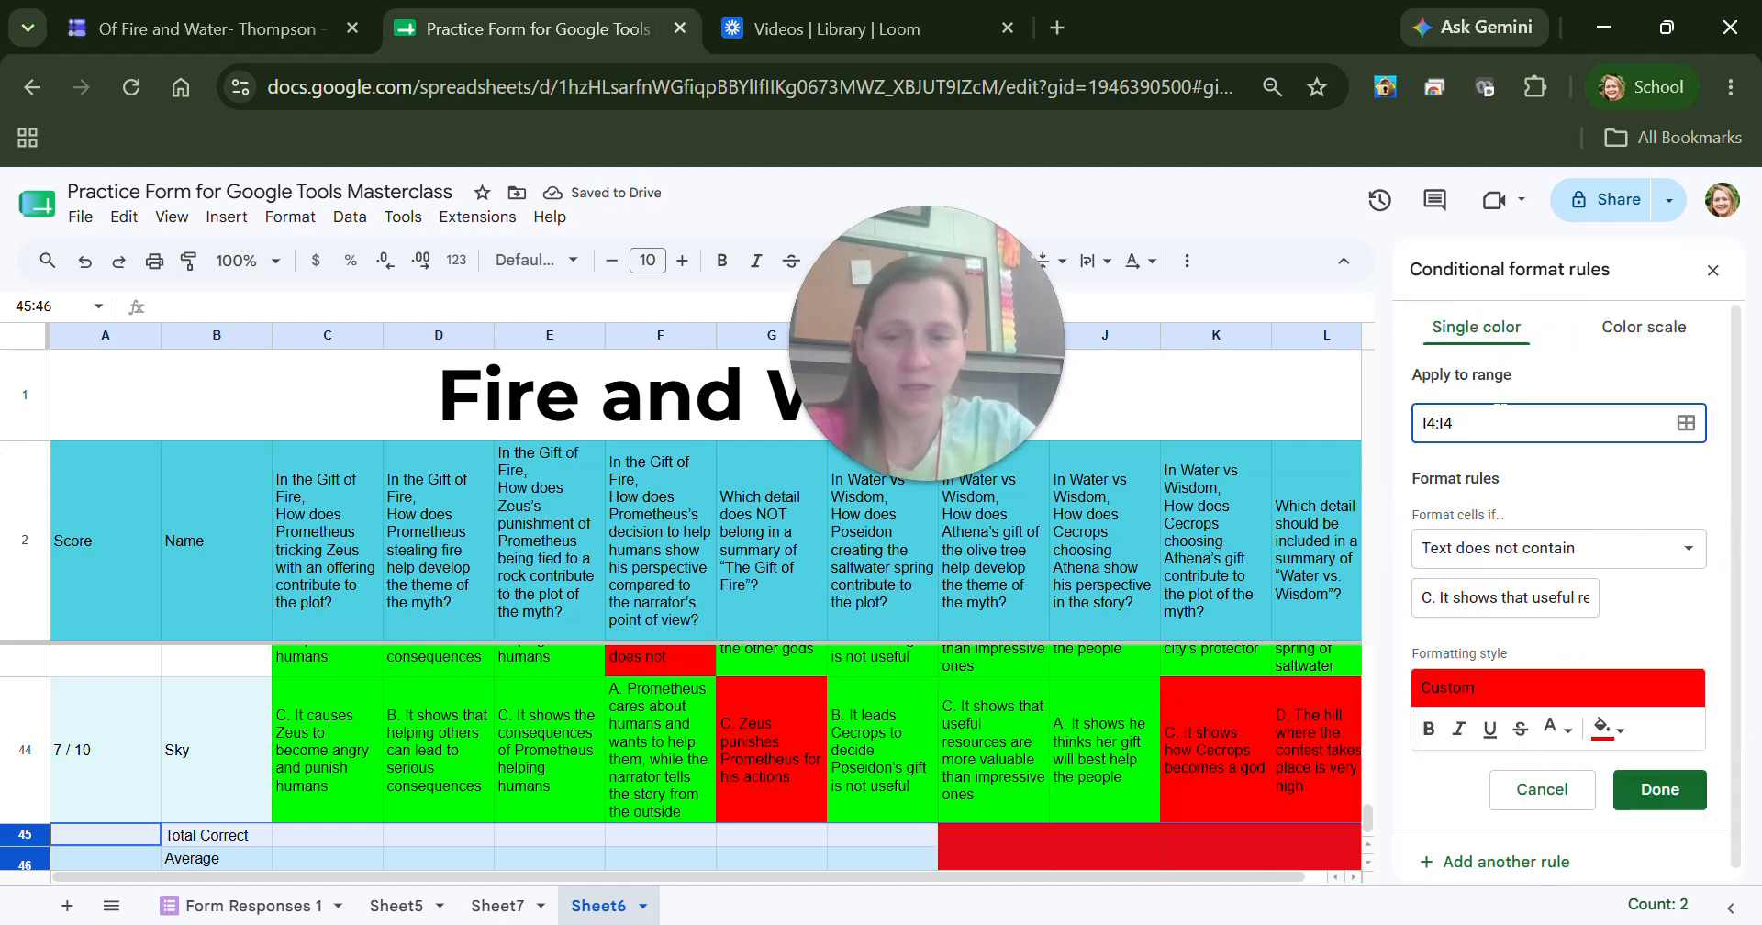
pyautogui.click(1657, 791)
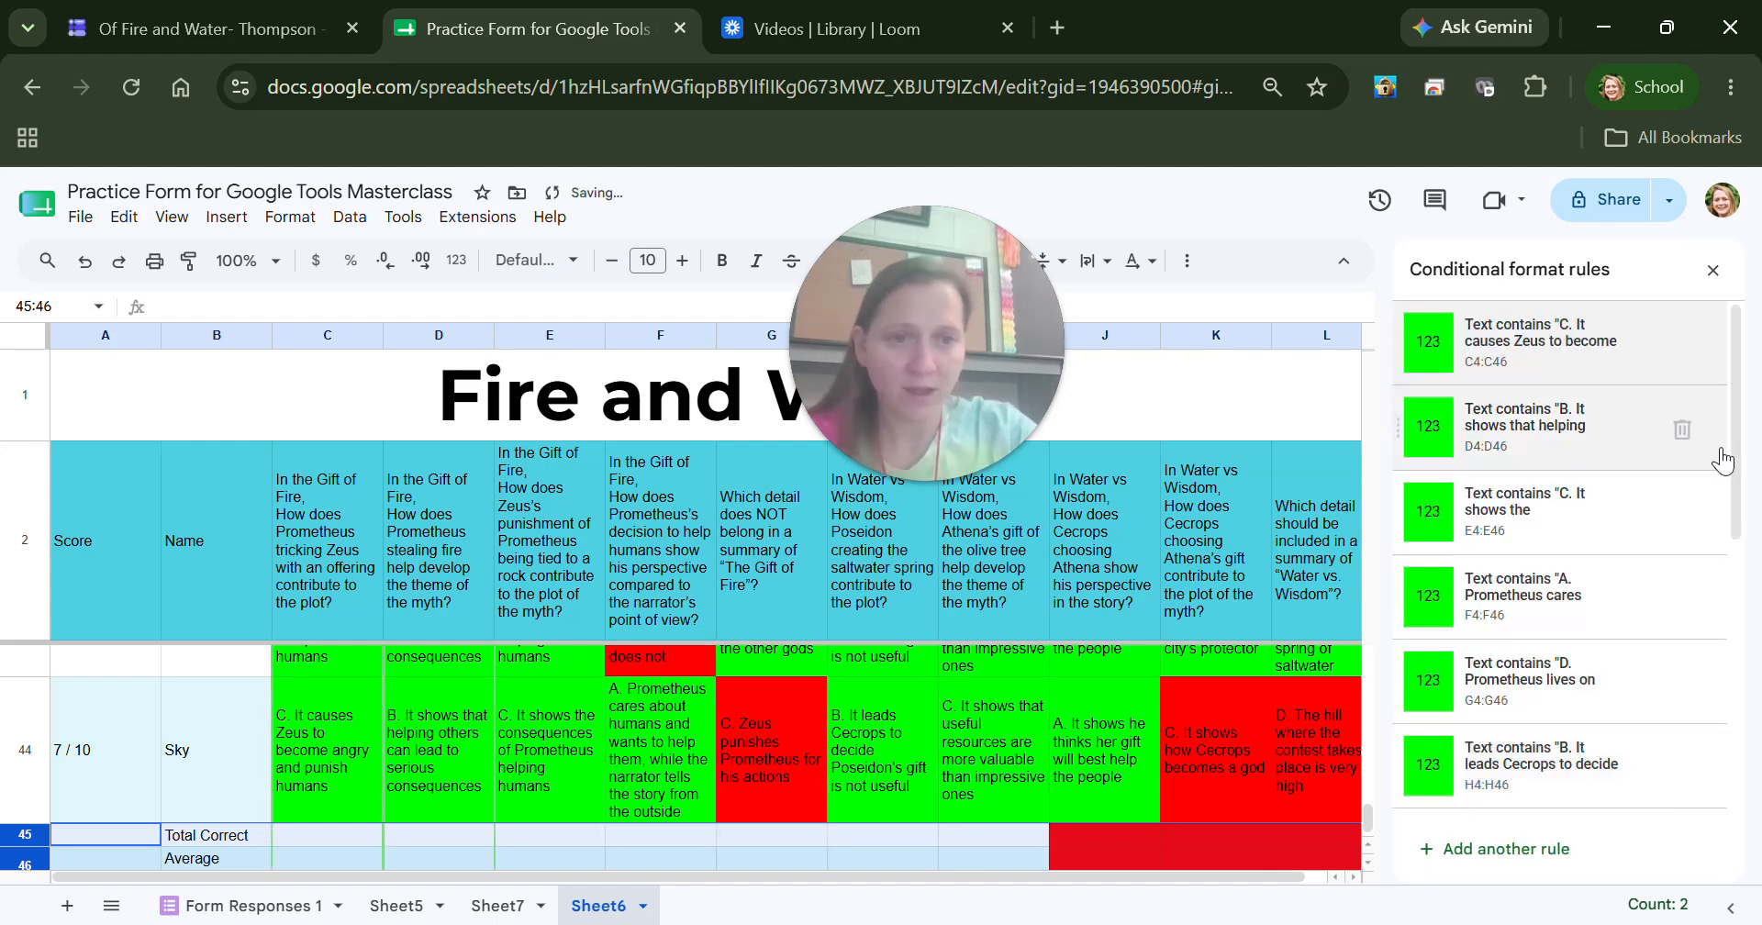
pyautogui.moveTo(1738, 456); pyautogui.dragTo(1720, 732)
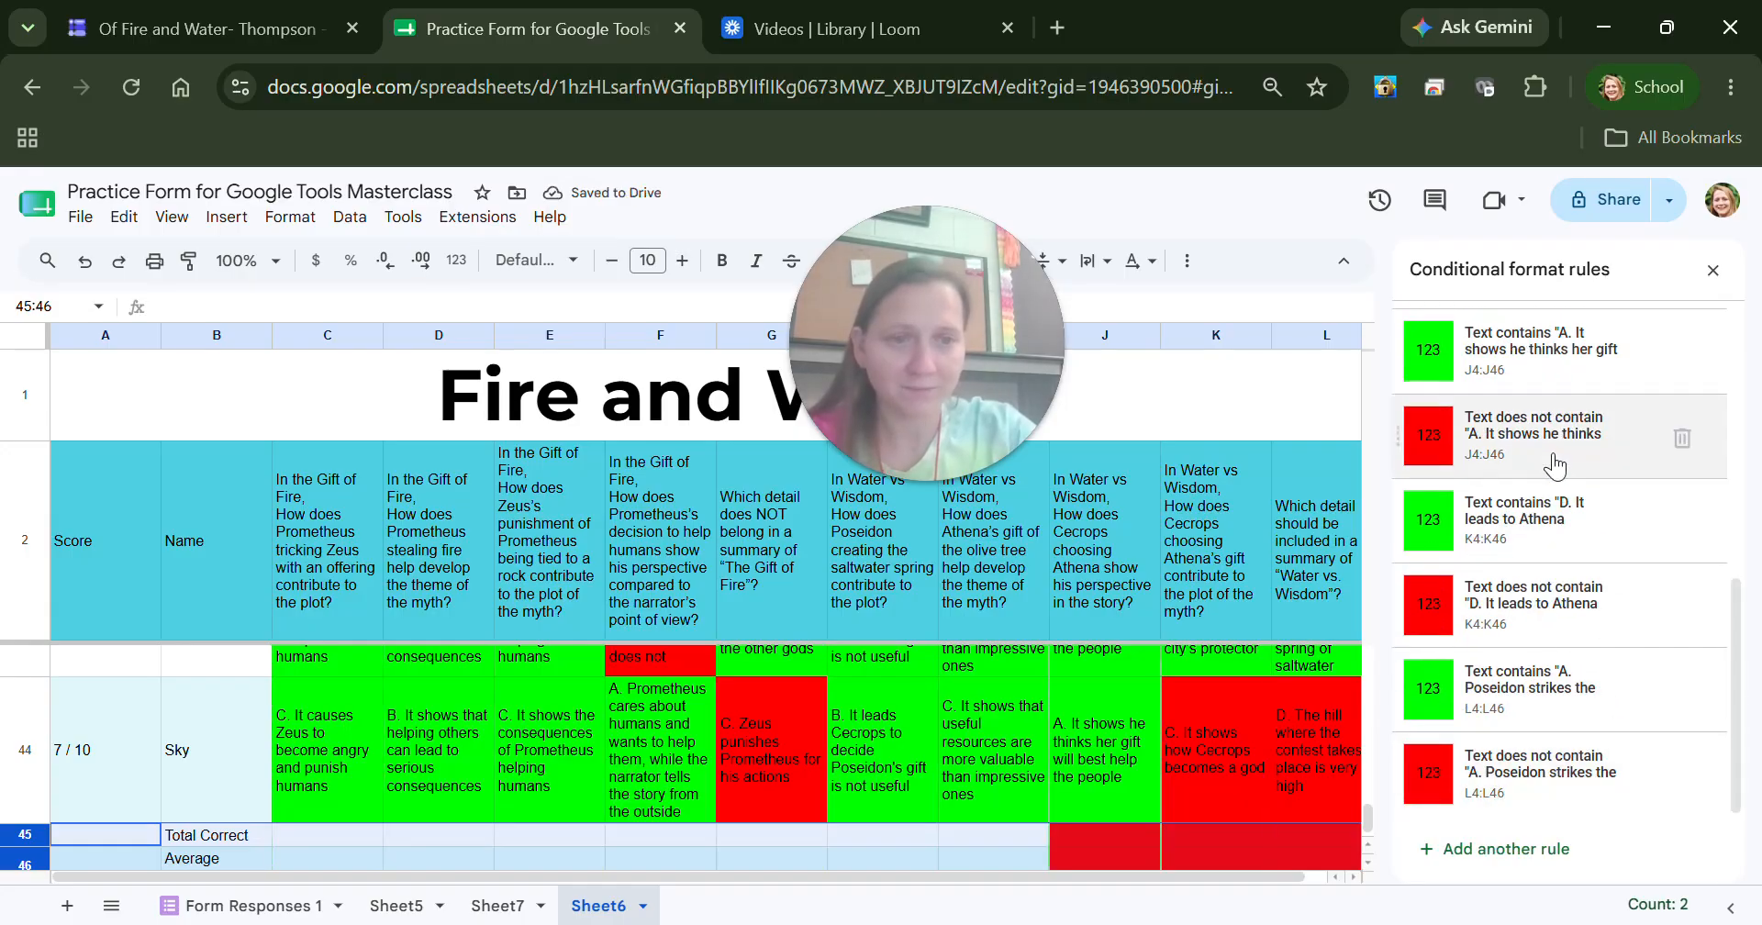
pyautogui.click(1553, 457)
pyautogui.click(1661, 789)
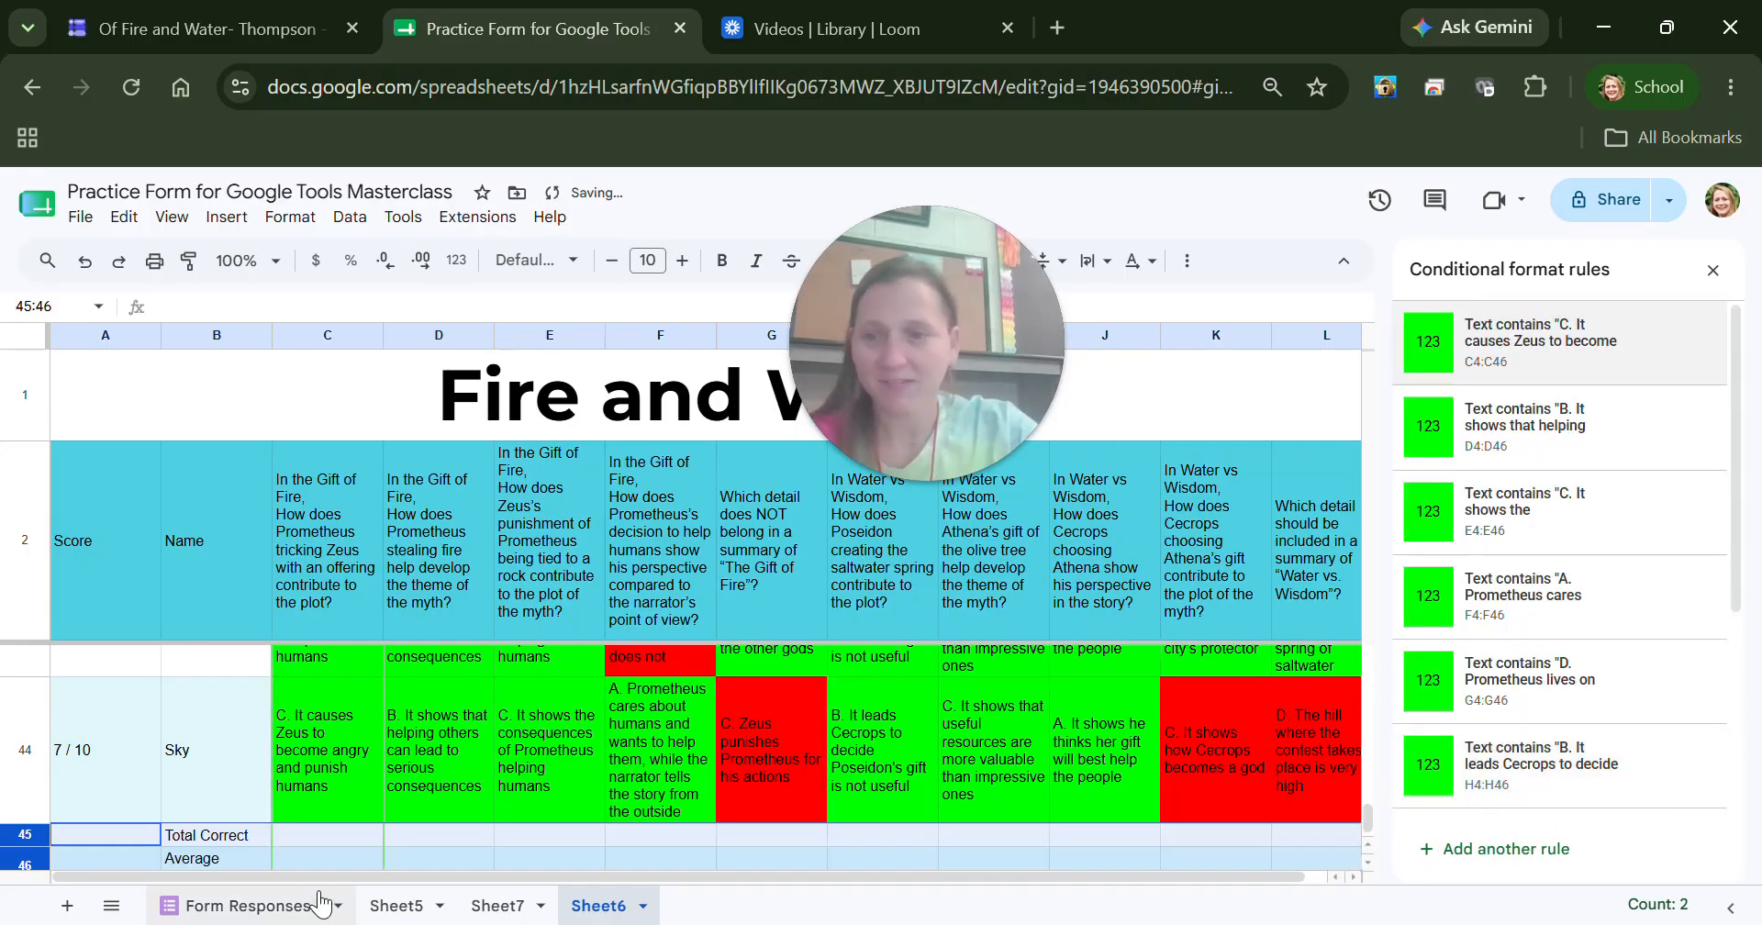
# Limit column C's green "Text contains" rule to C4:C44 so it excludes the two new summary rows.
pyautogui.click(320, 835)
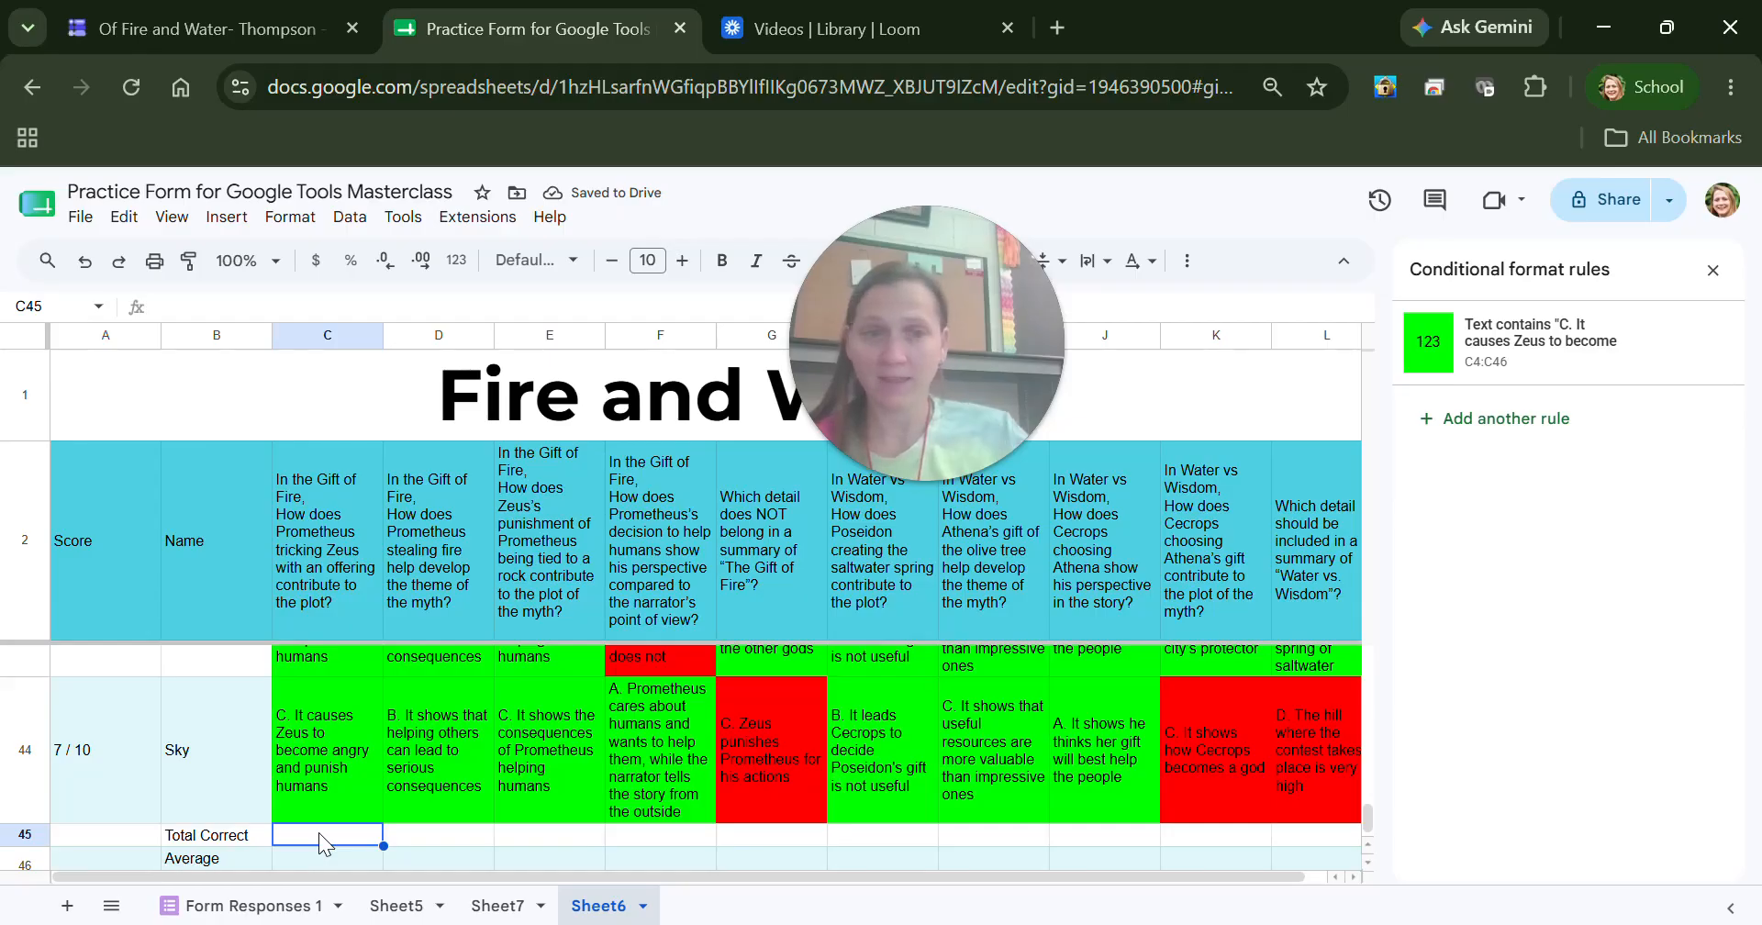
pyautogui.click(1713, 343)
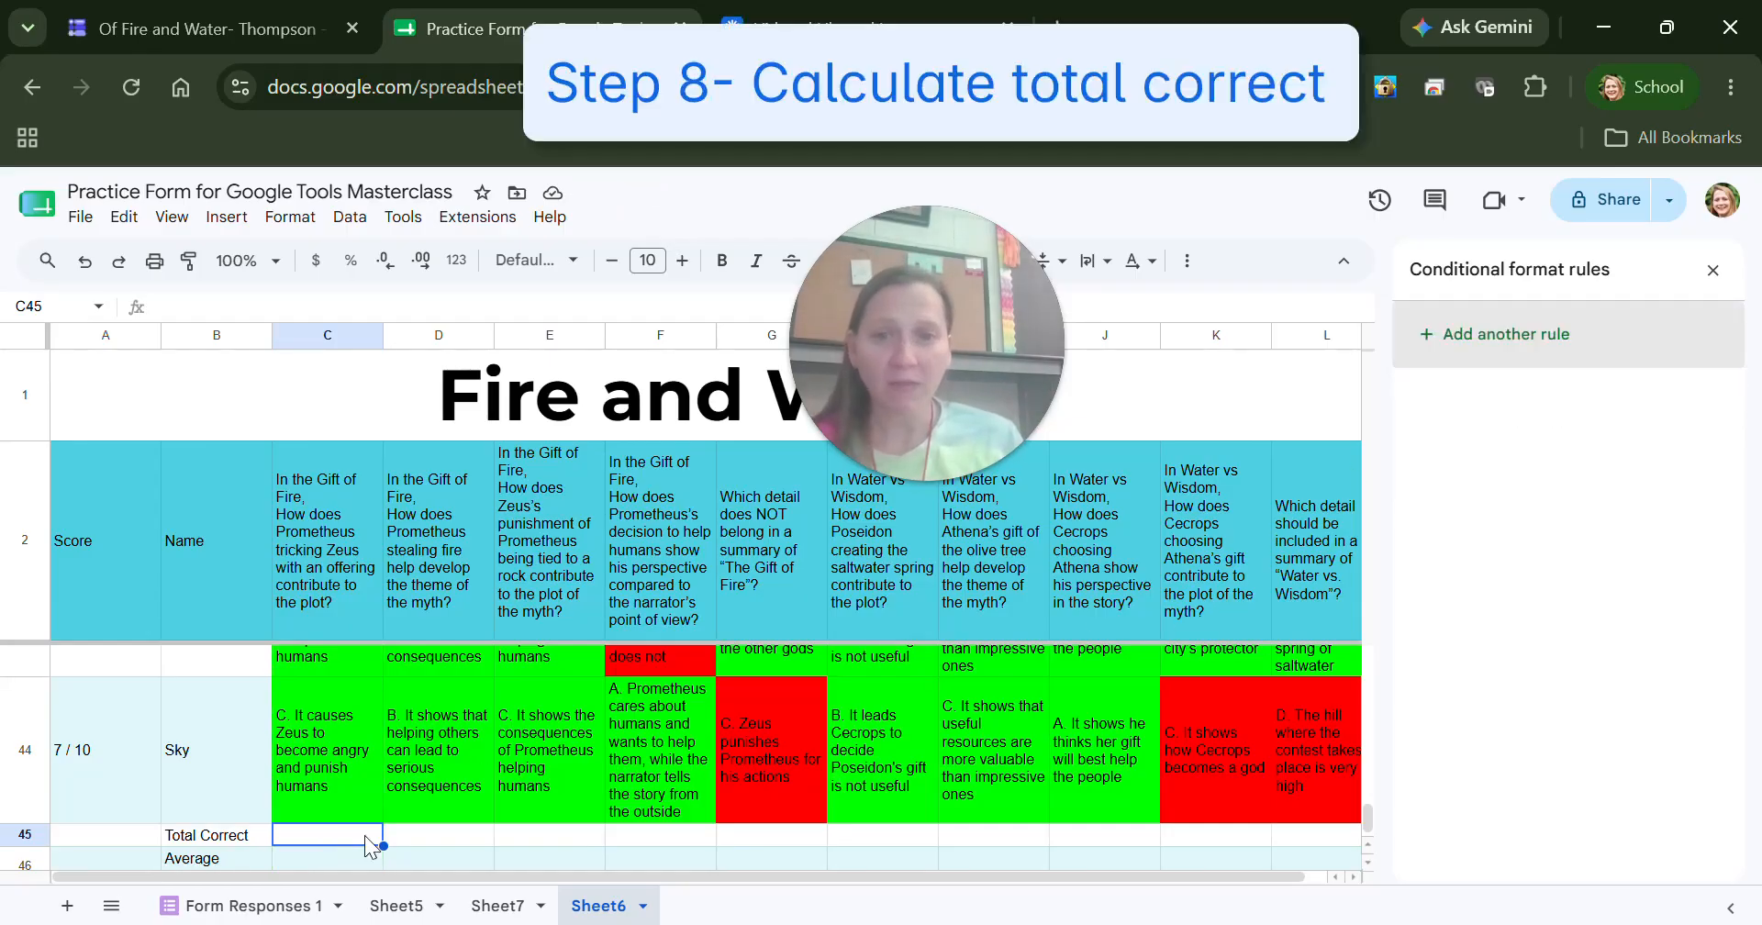
pyautogui.click(686, 627)
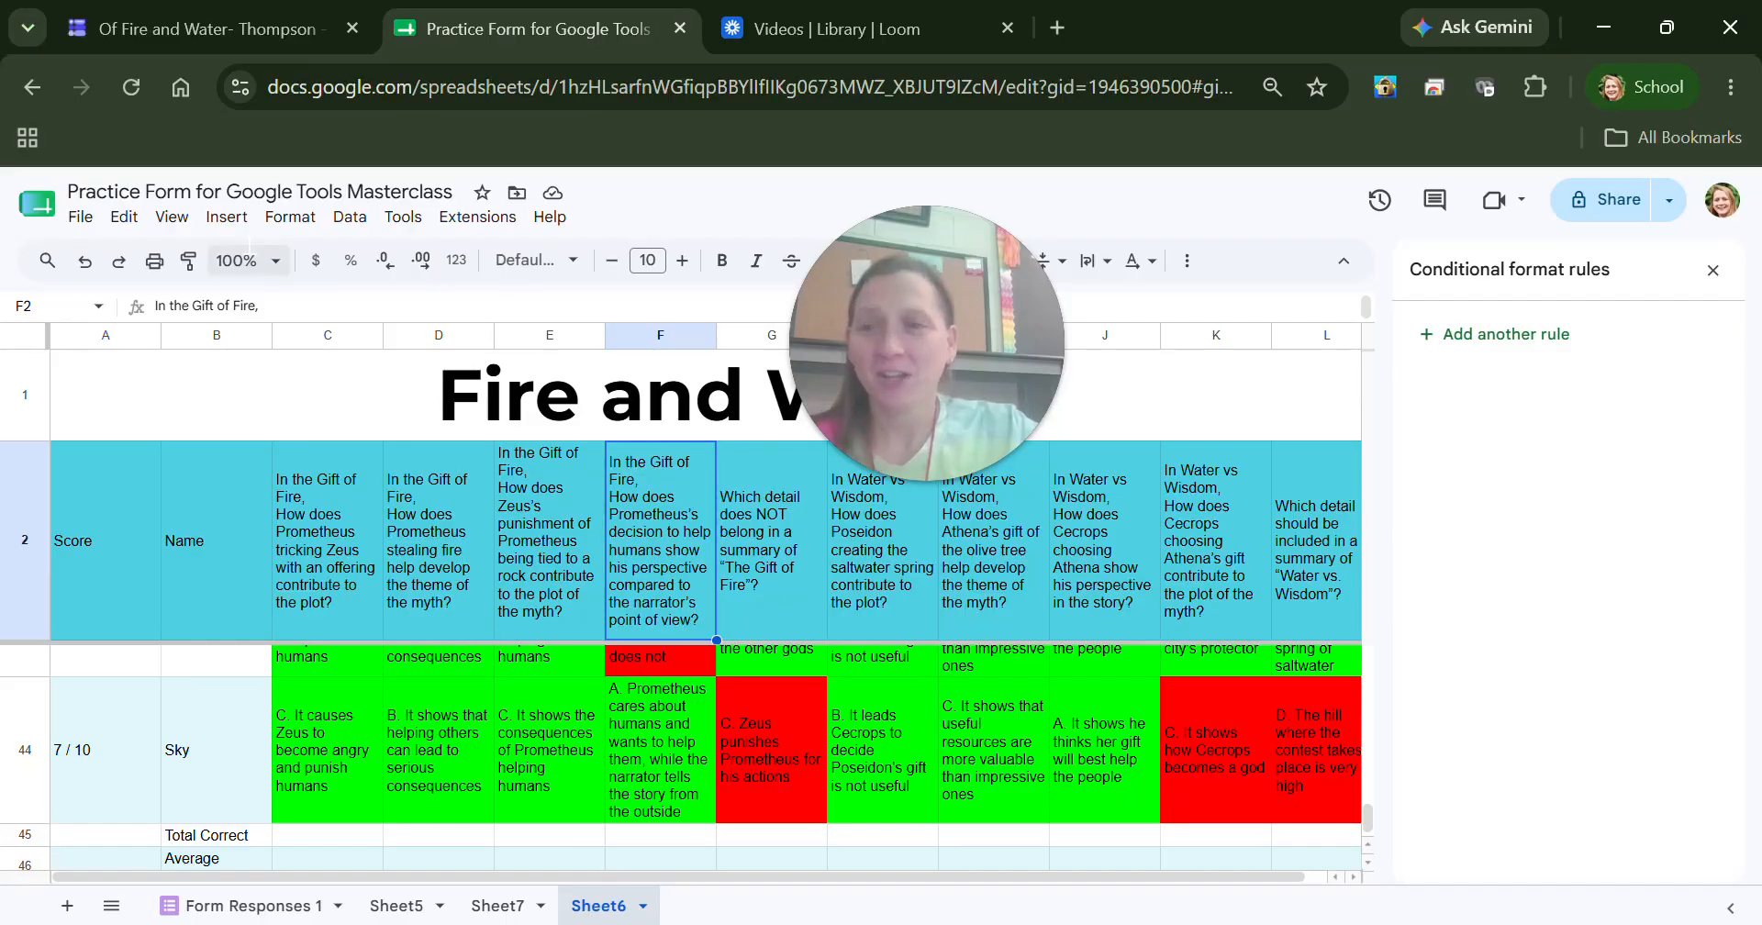
# Insert a COUNT function in C45 of the Total Correct row and change it to COUNTIF.
pyautogui.click(334, 843)
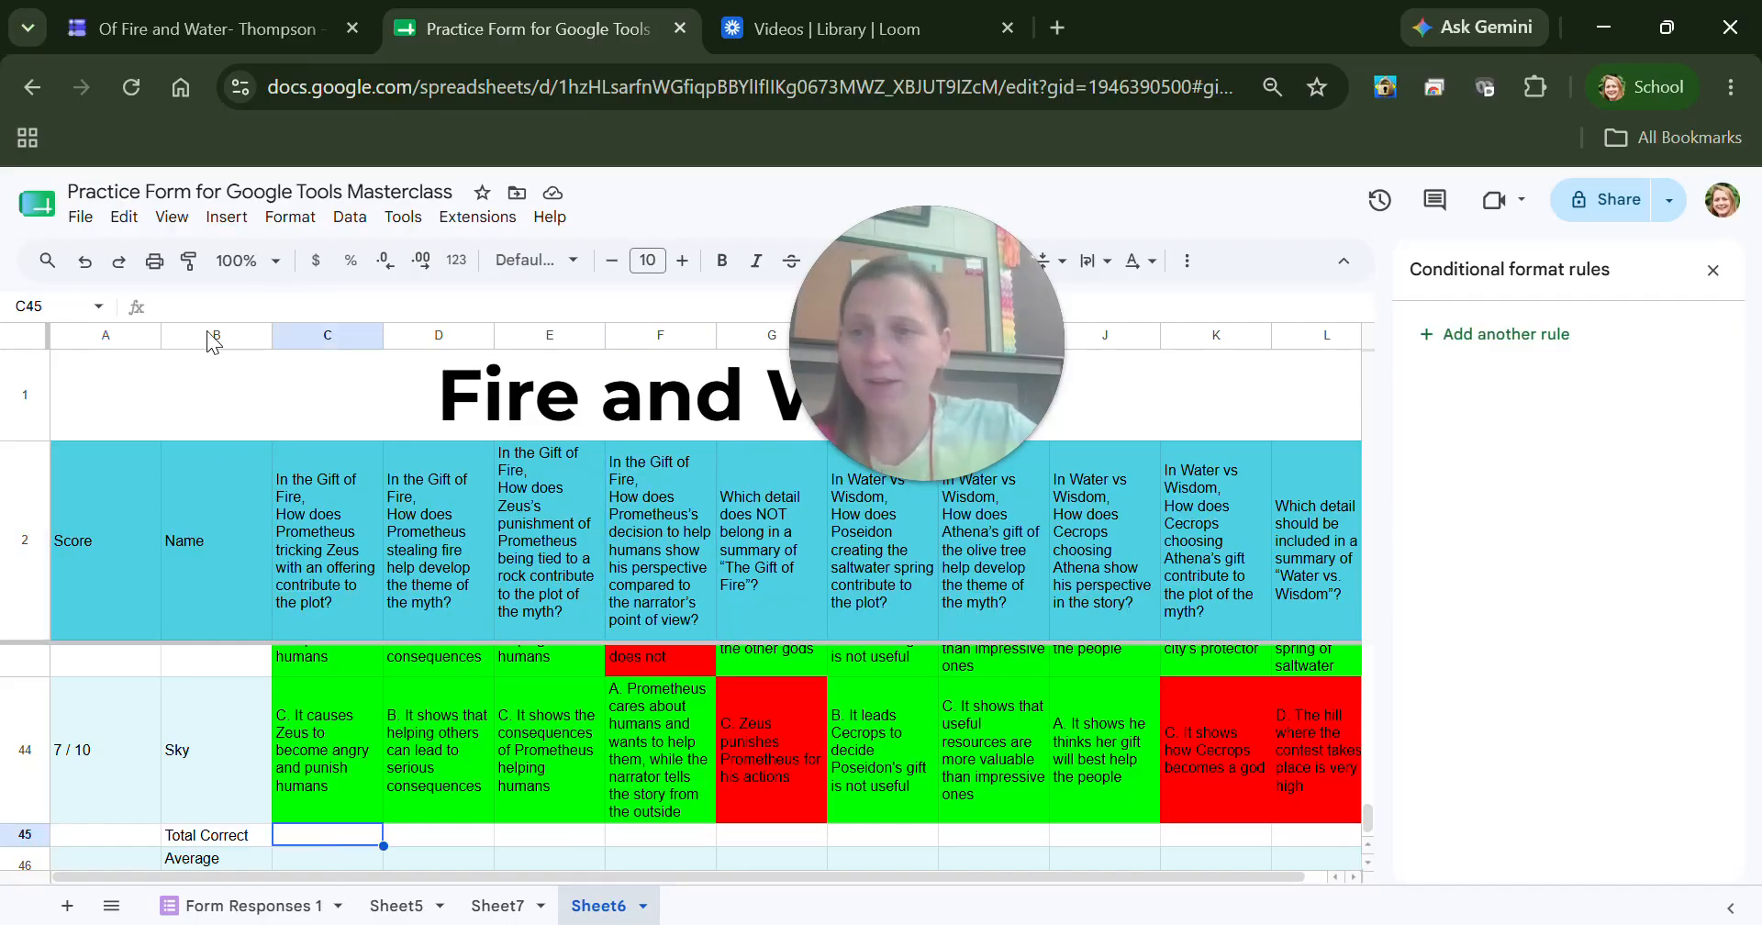
pyautogui.click(228, 218)
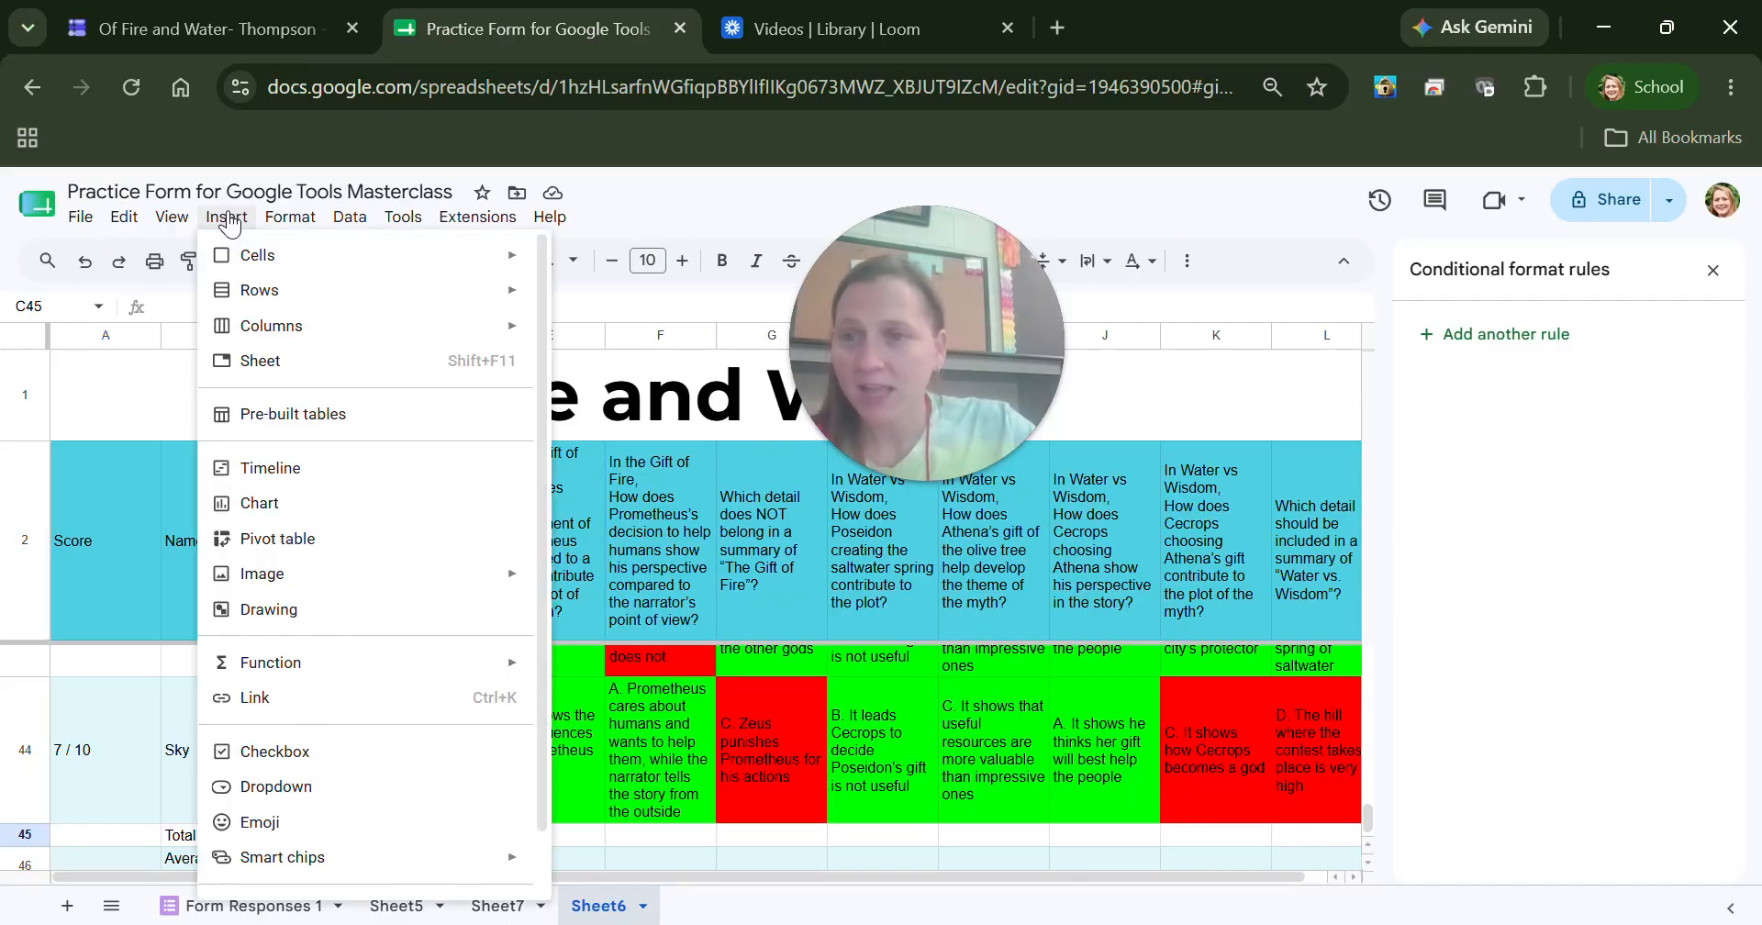
pyautogui.moveTo(305, 668)
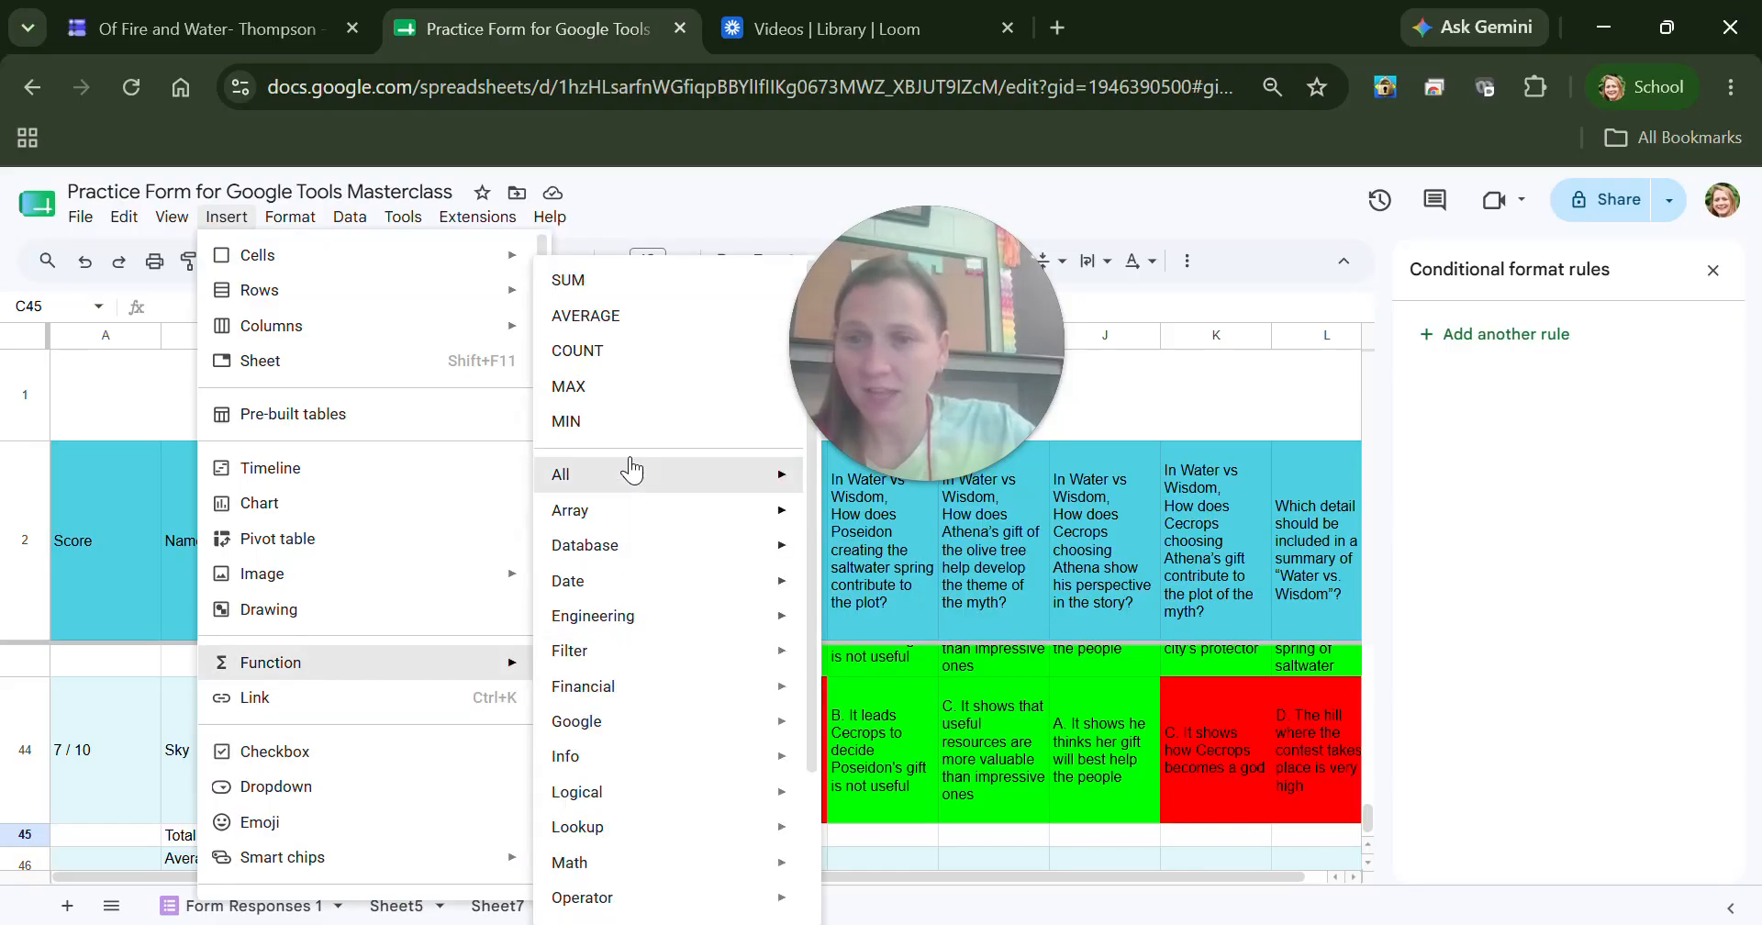
pyautogui.click(609, 351)
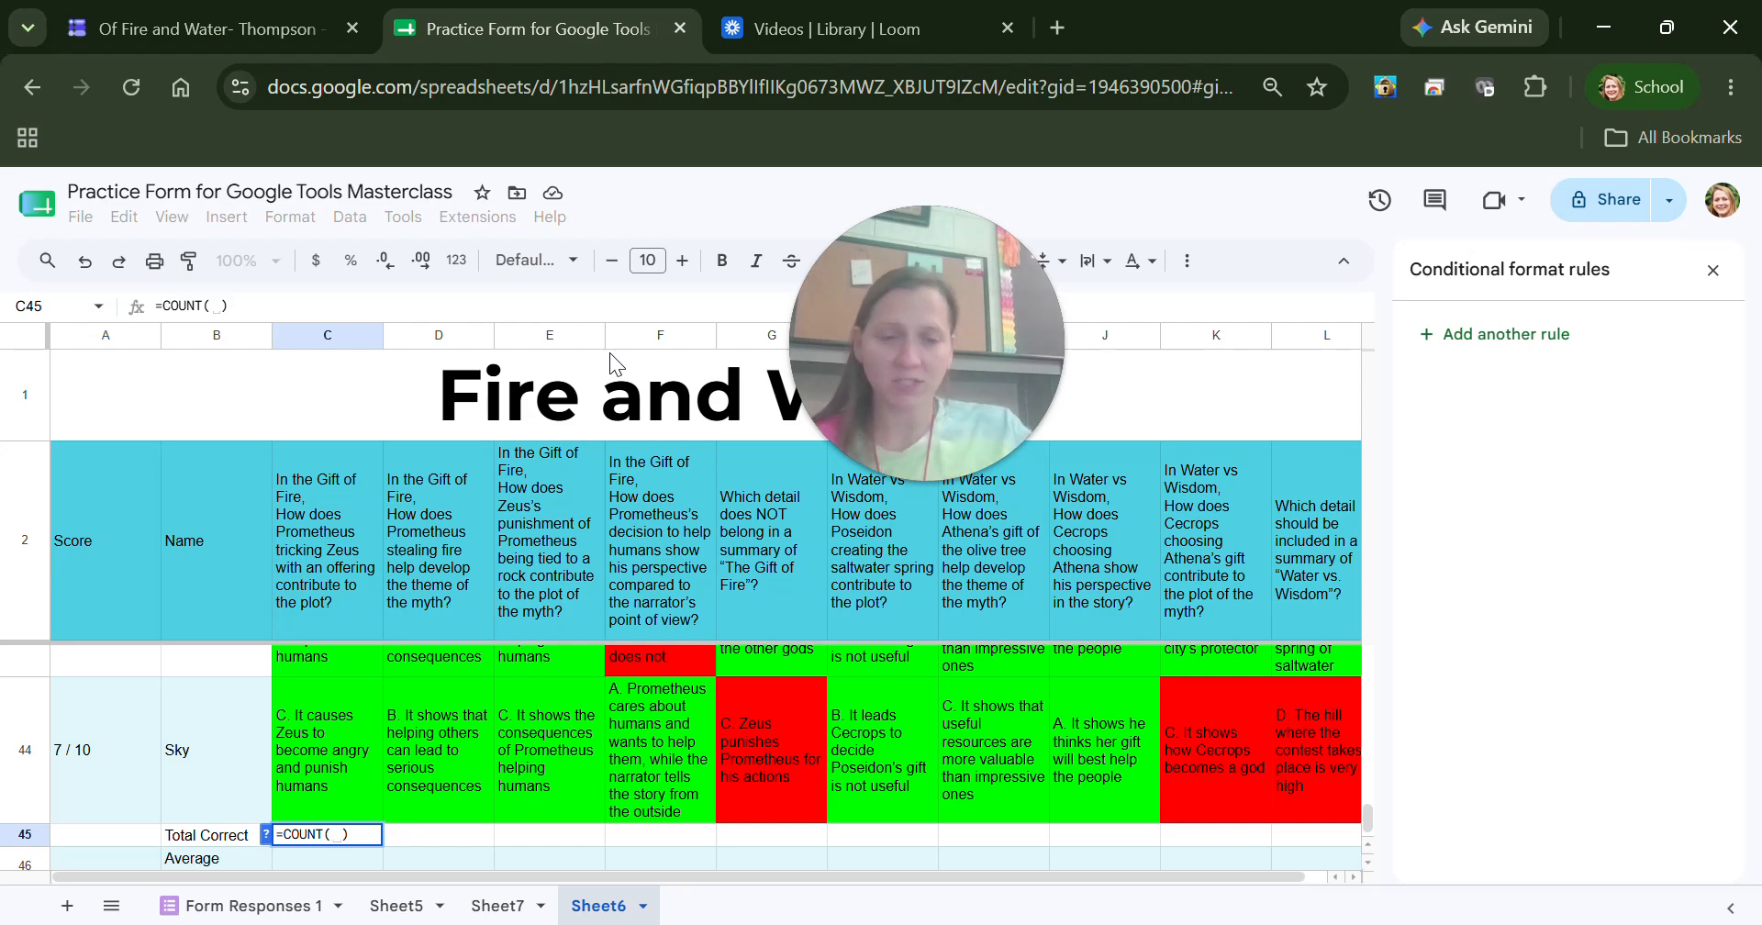
pyautogui.press('BackSpace')
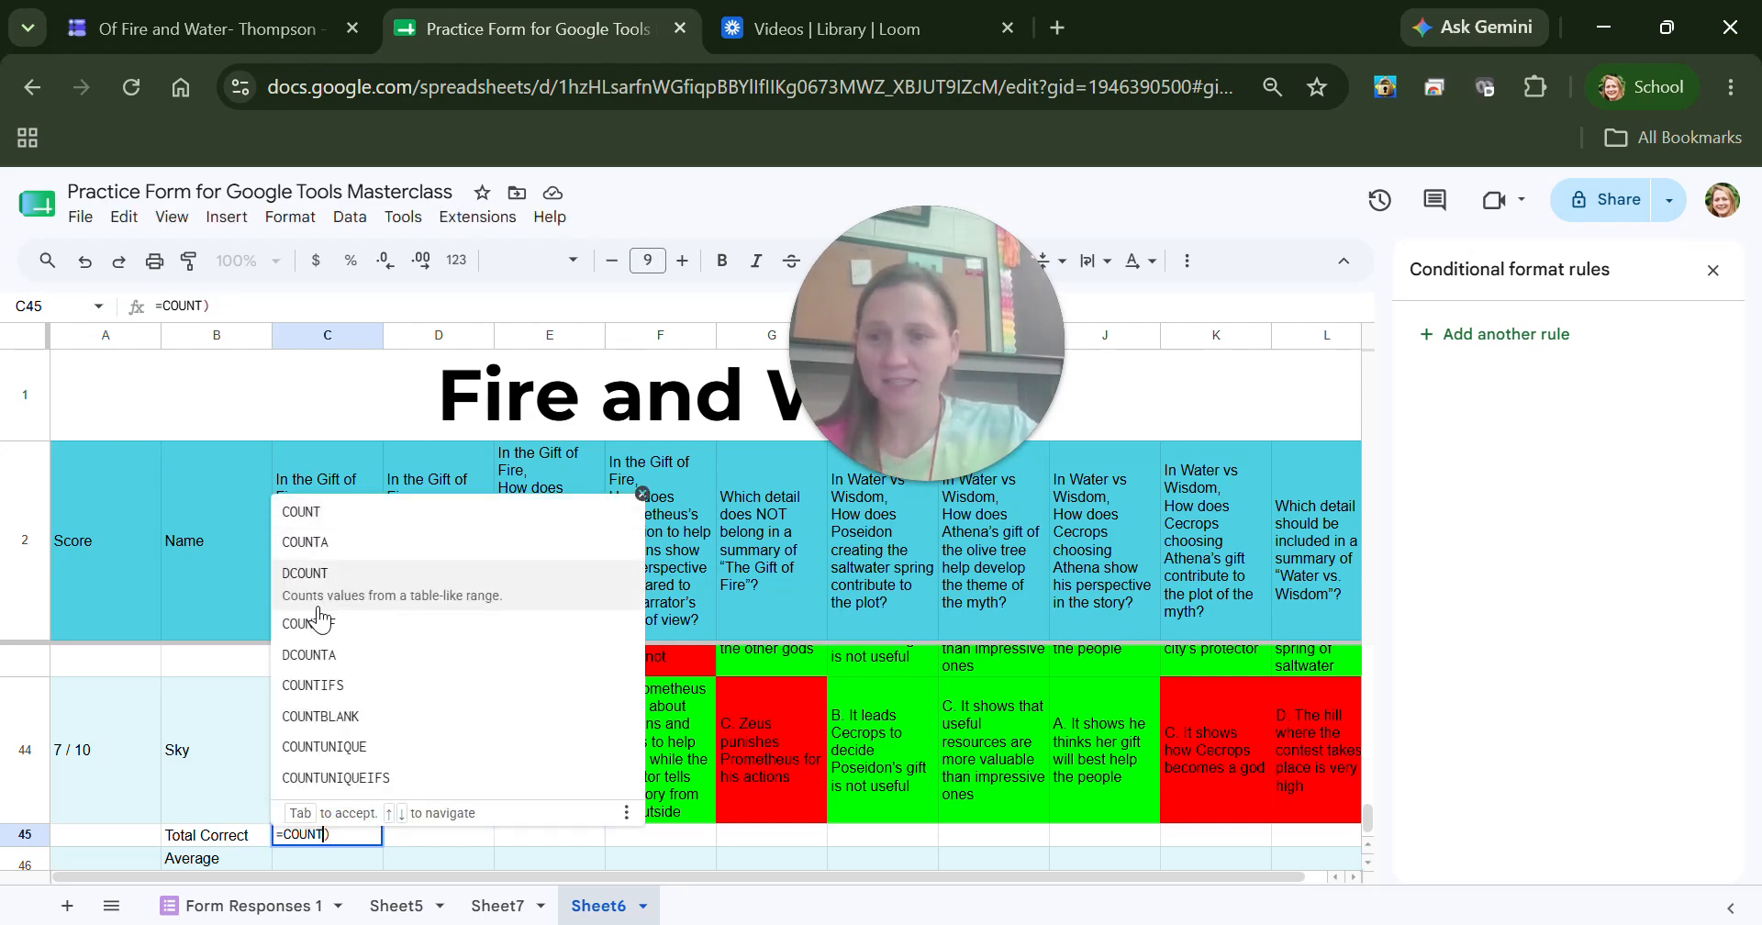
pyautogui.click(345, 624)
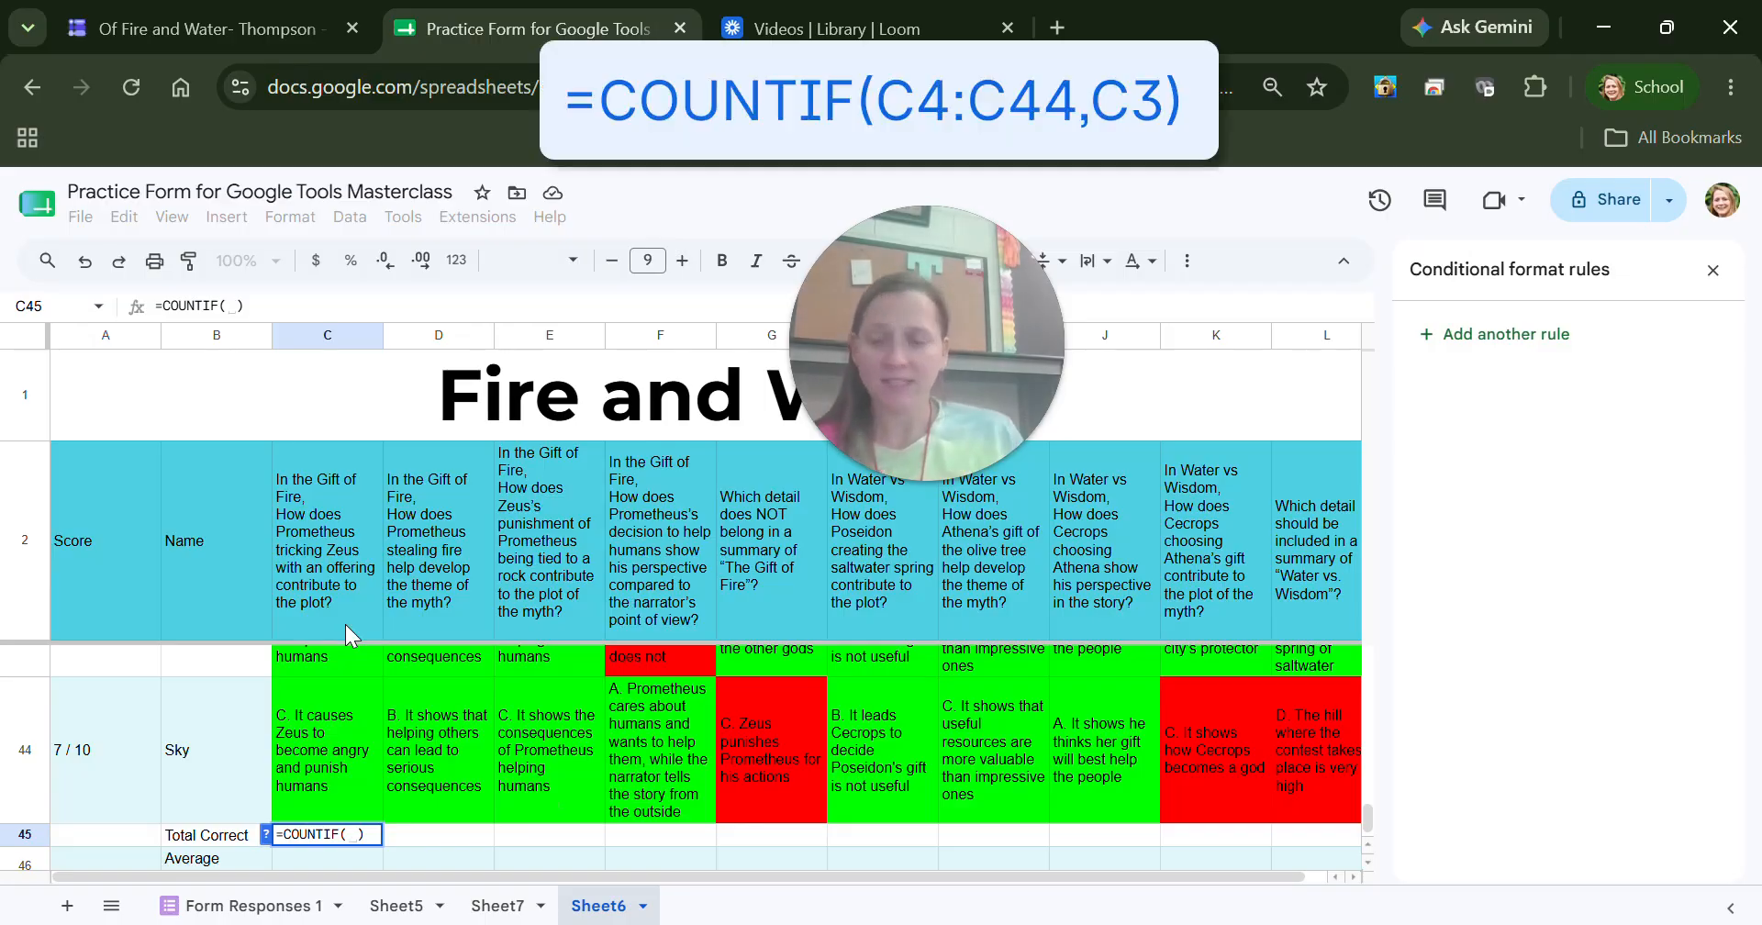
# Complete the COUNTIF formula in C45 with the range C4:C44 and the answer key cell C3 as criterion.
pyautogui.write('C4:C')
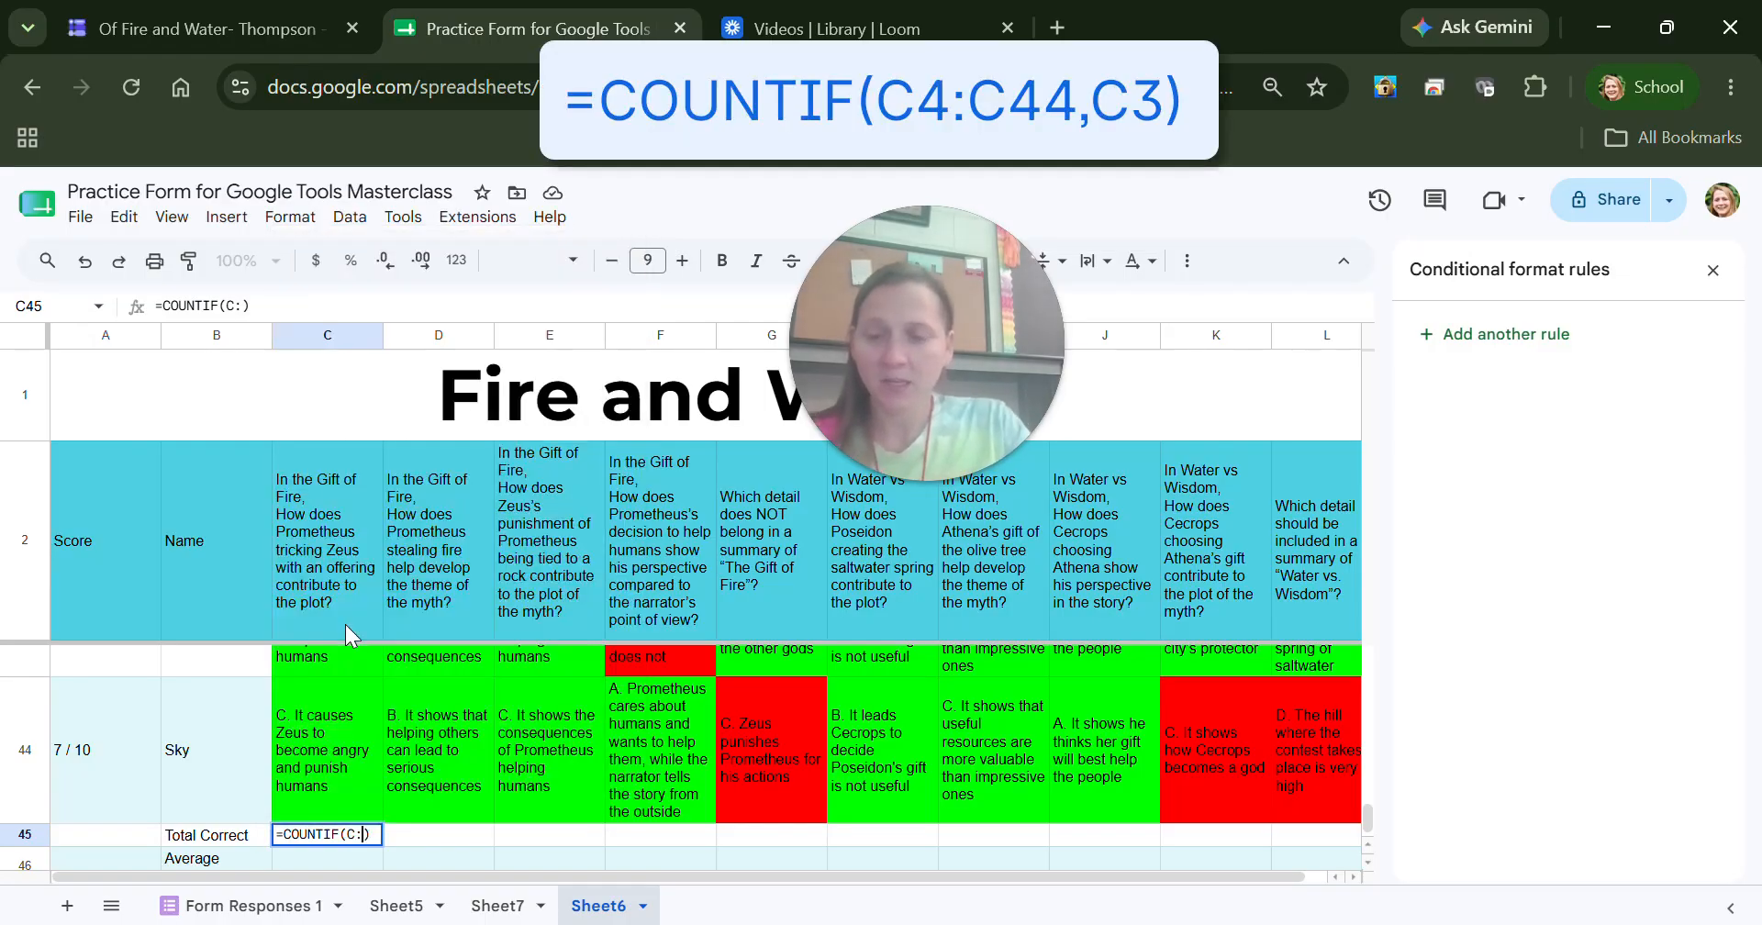
pyautogui.write('4')
pyautogui.press('BackSpace')
pyautogui.press('BackSpace')
pyautogui.write('4:c44')
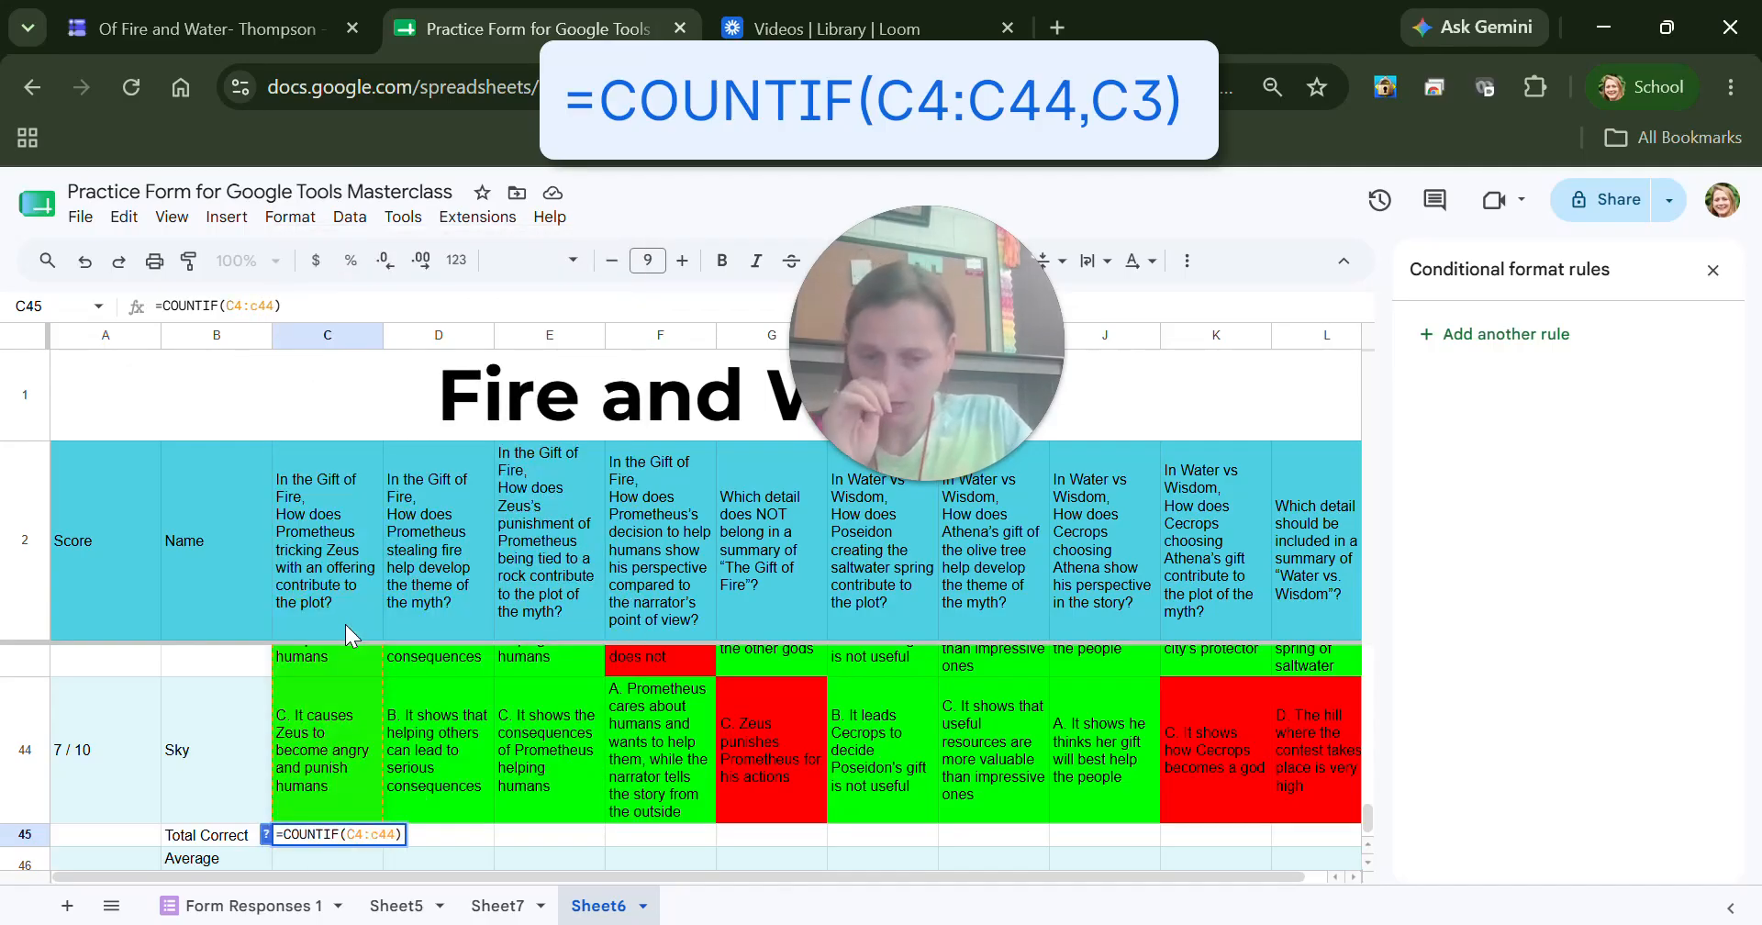
pyautogui.write(',')
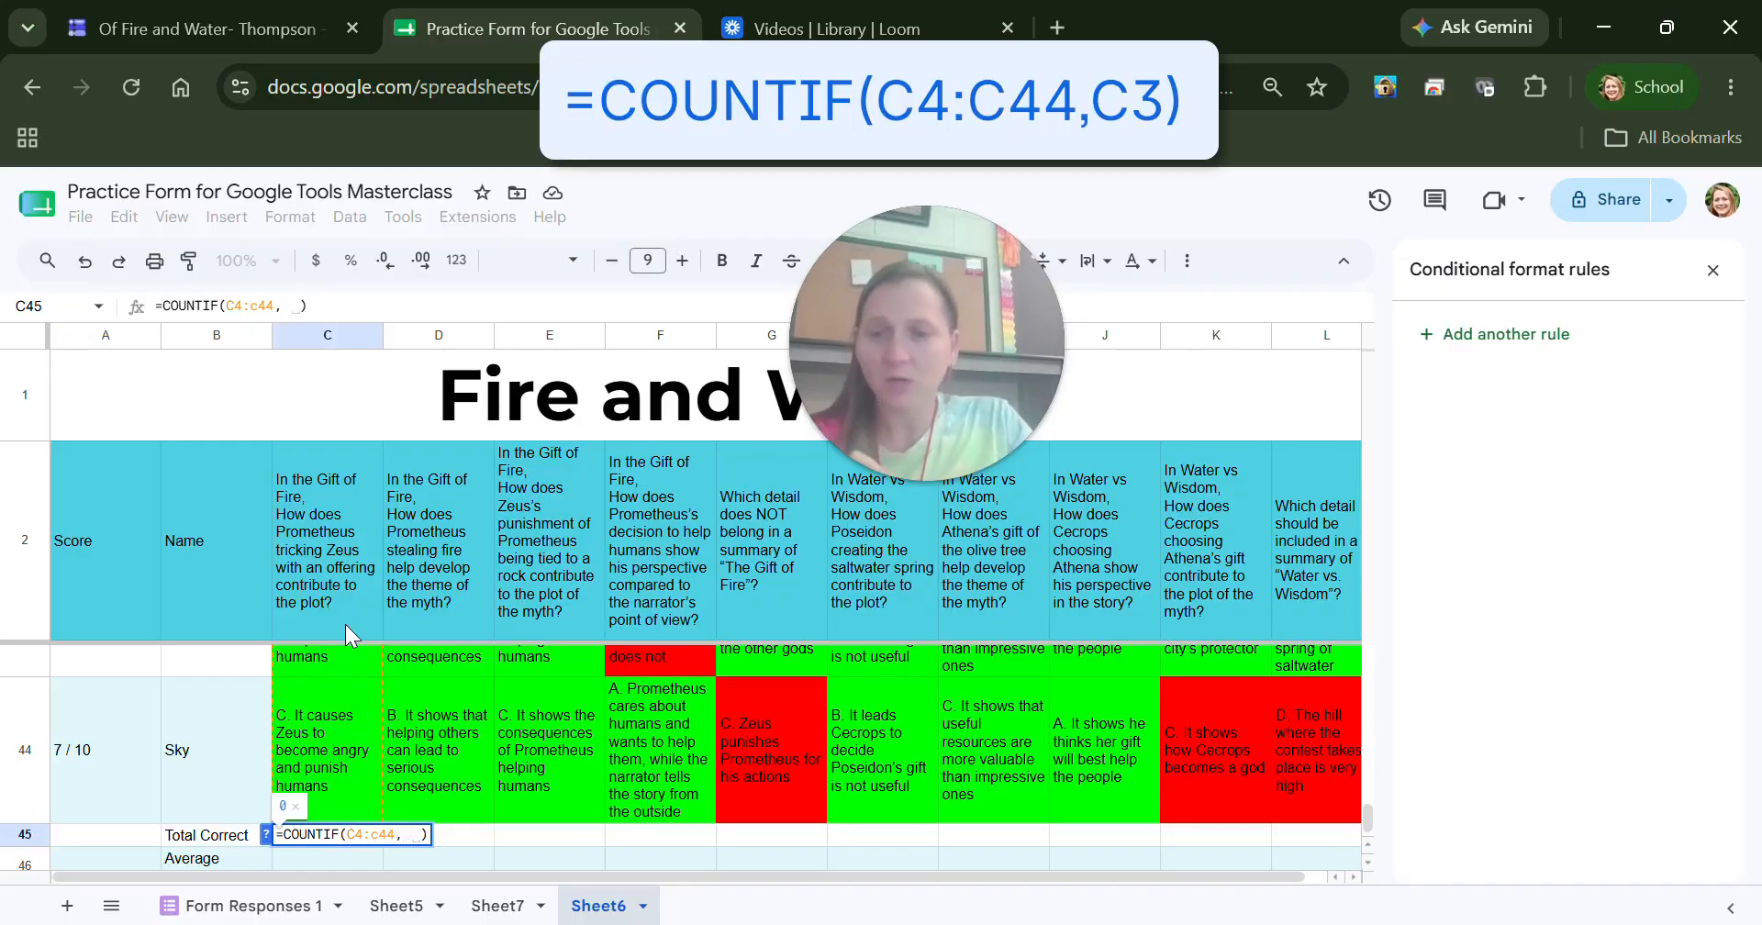
pyautogui.press('BackSpace')
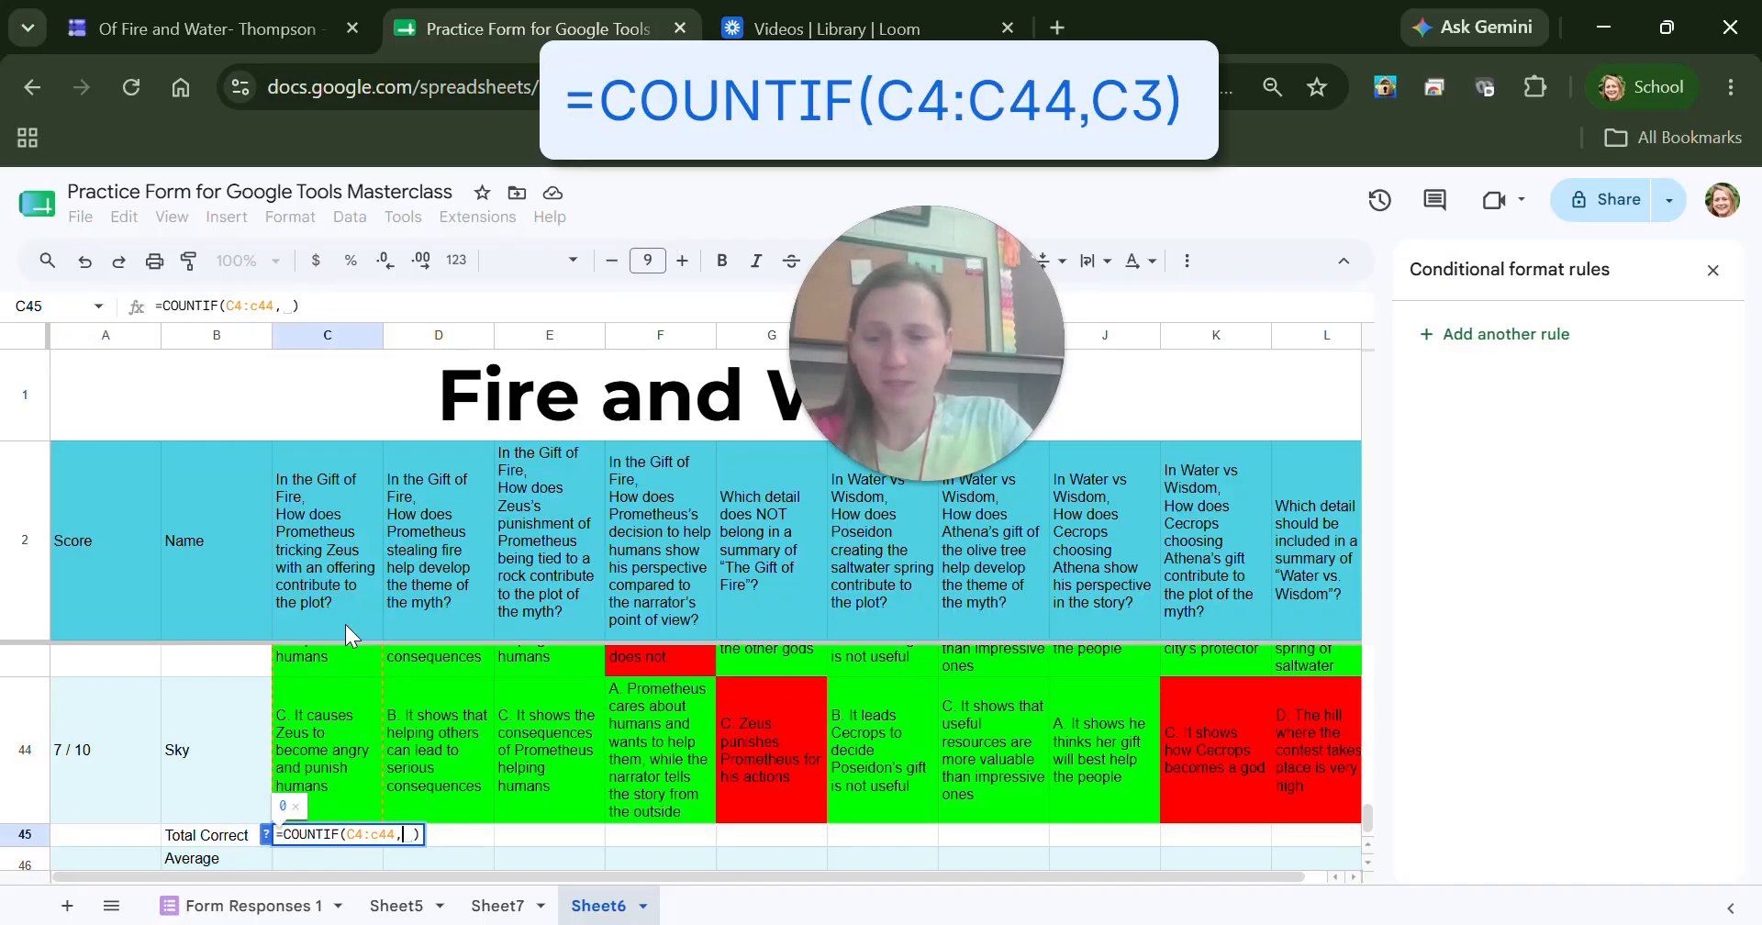
pyautogui.write('c3')
pyautogui.press('Return')
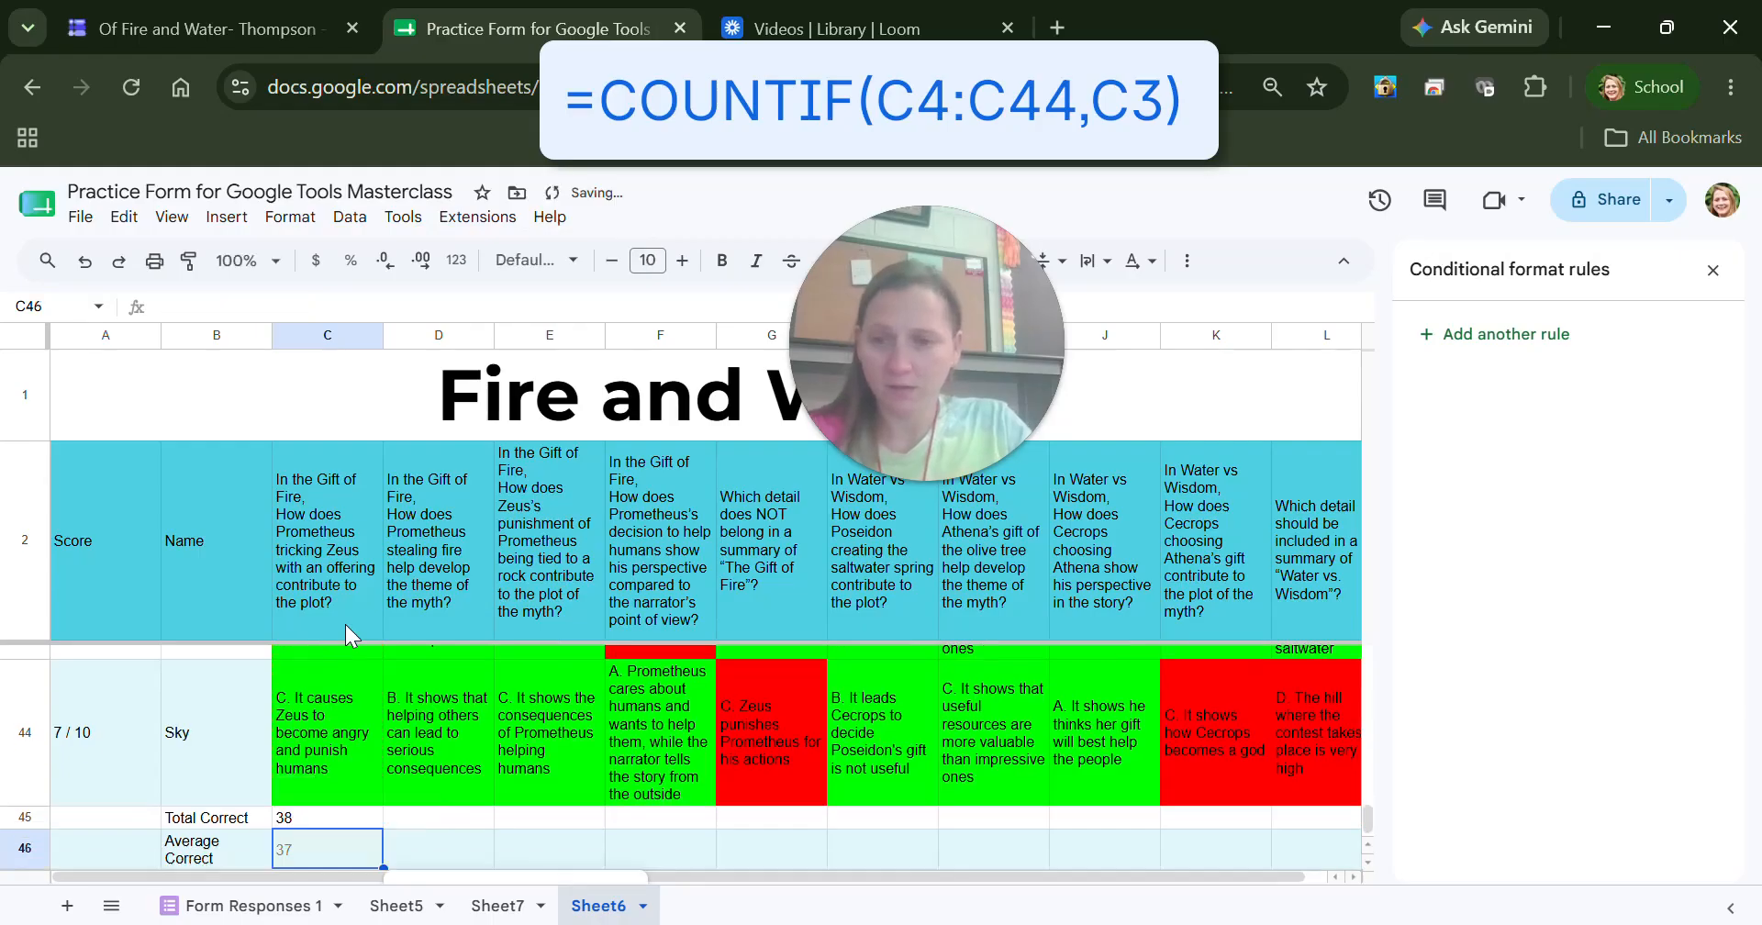
# Look through column C from the total in C45 up to the answer key in C3 to check the formula's references.
pyautogui.click(319, 815)
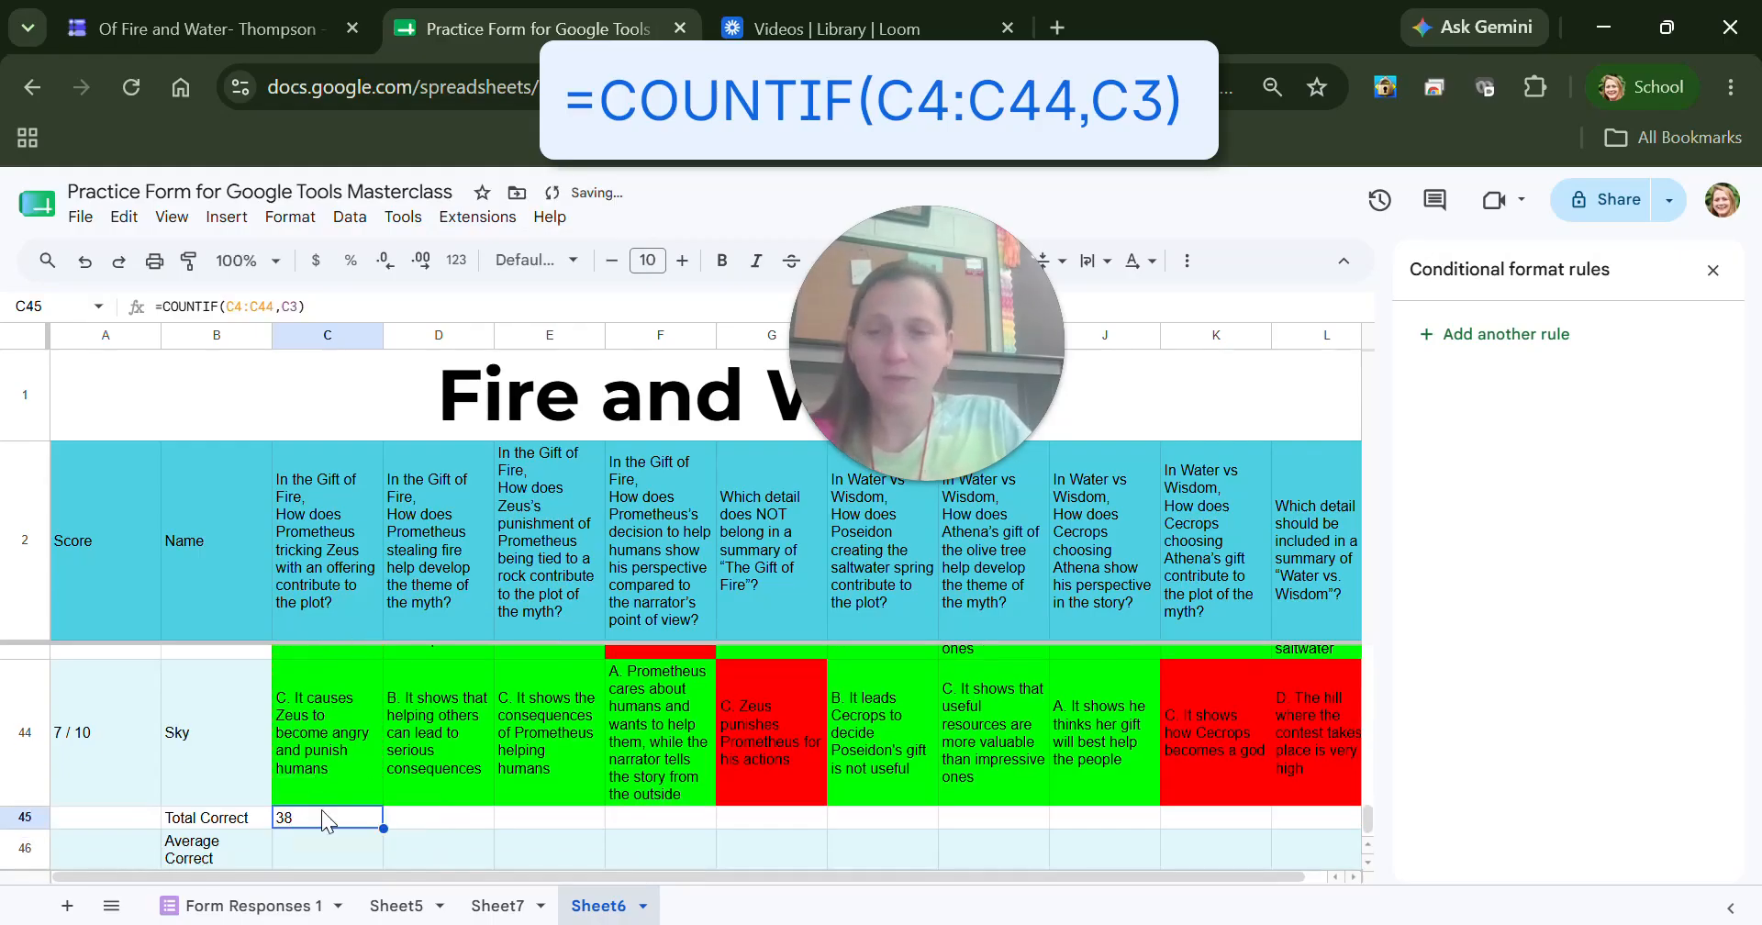
pyautogui.press('Up')
pyautogui.press('Up')
pyautogui.press('Up')
pyautogui.press('Up')
pyautogui.press('Up')
pyautogui.press('Up')
pyautogui.press('Up')
pyautogui.press('Up')
pyautogui.press('Up')
pyautogui.press('Up')
pyautogui.press('Up')
pyautogui.press('Up')
pyautogui.press('Up')
pyautogui.press('Up')
pyautogui.press('Up')
pyautogui.press('Up')
pyautogui.press('Up')
pyautogui.press('Up')
pyautogui.press('Up')
pyautogui.press('Up')
pyautogui.press('Up')
pyautogui.press('Up')
pyautogui.press('Up')
pyautogui.press('Up')
pyautogui.press('Up')
pyautogui.press('Up')
pyautogui.press('Up')
pyautogui.press('Up')
pyautogui.press('Up')
pyautogui.press('Up')
pyautogui.press('Up')
pyautogui.press('Up')
pyautogui.press('Up')
pyautogui.press('Up')
pyautogui.press('Up')
pyautogui.press('Up')
pyautogui.press('Up')
pyautogui.press('Up')
pyautogui.press('Up')
pyautogui.press('Up')
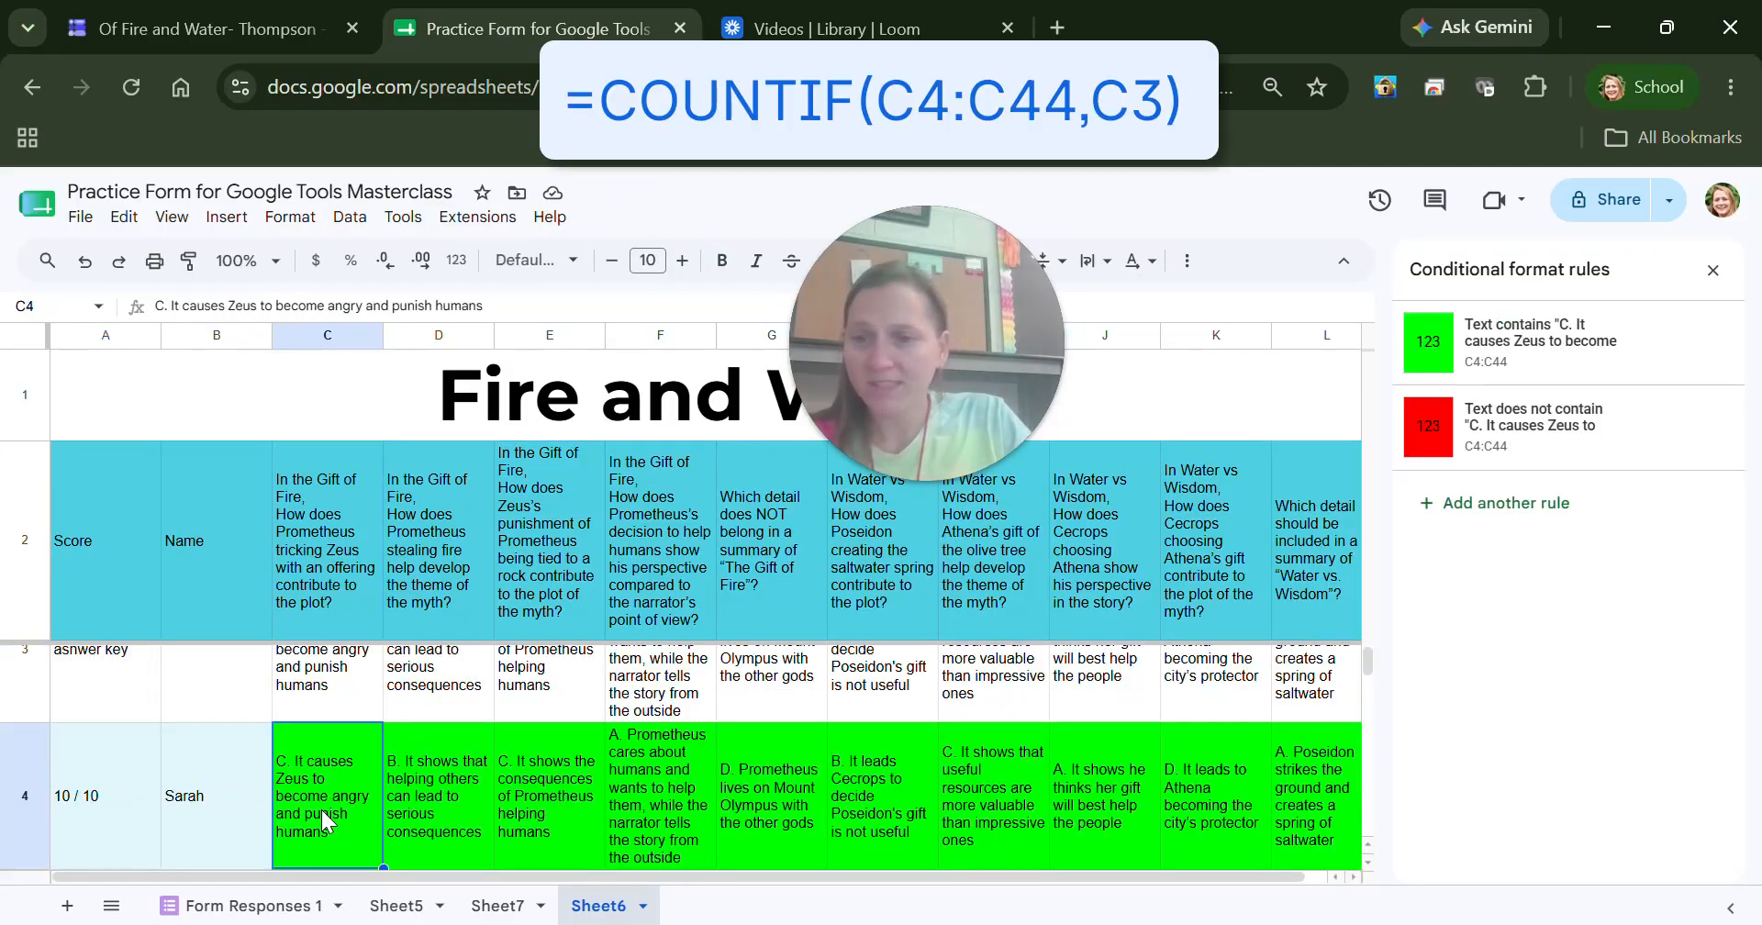
pyautogui.press('Up')
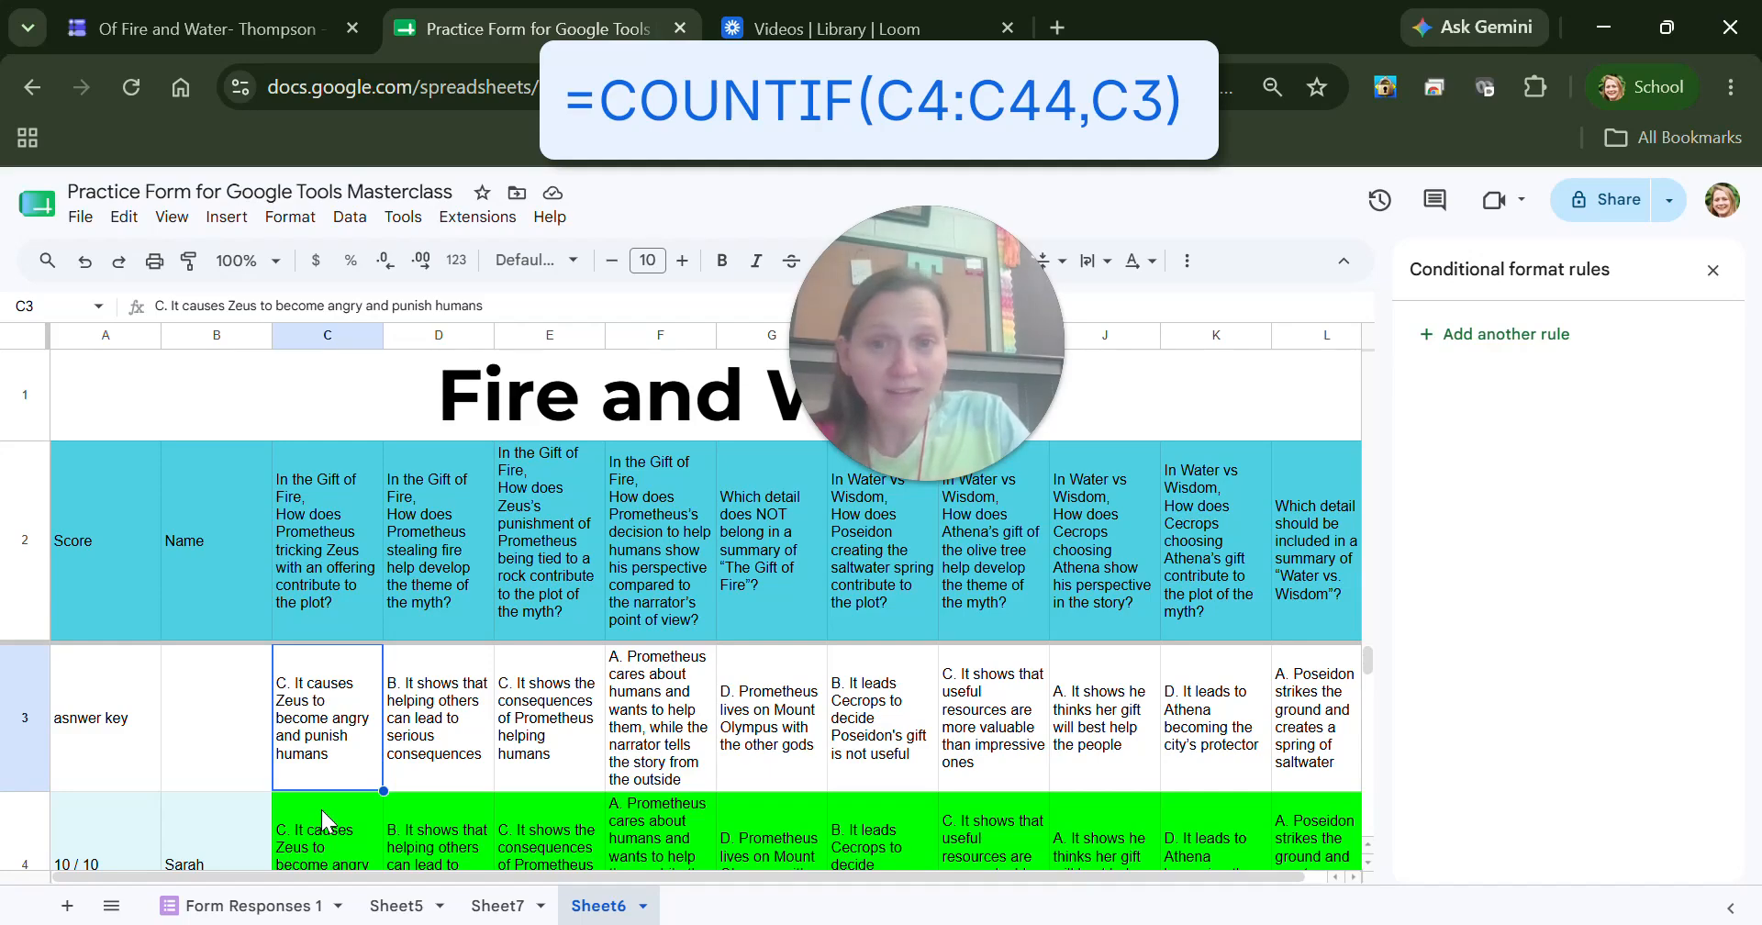
# Return to the Total Correct formula in C45 and copy it across the row through L45.
pyautogui.press('Down')
pyautogui.press('Down')
pyautogui.press('Down')
pyautogui.press('Down')
pyautogui.press('Down')
pyautogui.press('Down')
pyautogui.press('Down')
pyautogui.press('Down')
pyautogui.press('Down')
pyautogui.press('Down')
pyautogui.press('Down')
pyautogui.press('Down')
pyautogui.press('Down')
pyautogui.press('Down')
pyautogui.press('Down')
pyautogui.press('Down')
pyautogui.press('Down')
pyautogui.press('Down')
pyautogui.press('Down')
pyautogui.press('Down')
pyautogui.press('Down')
pyautogui.press('Down')
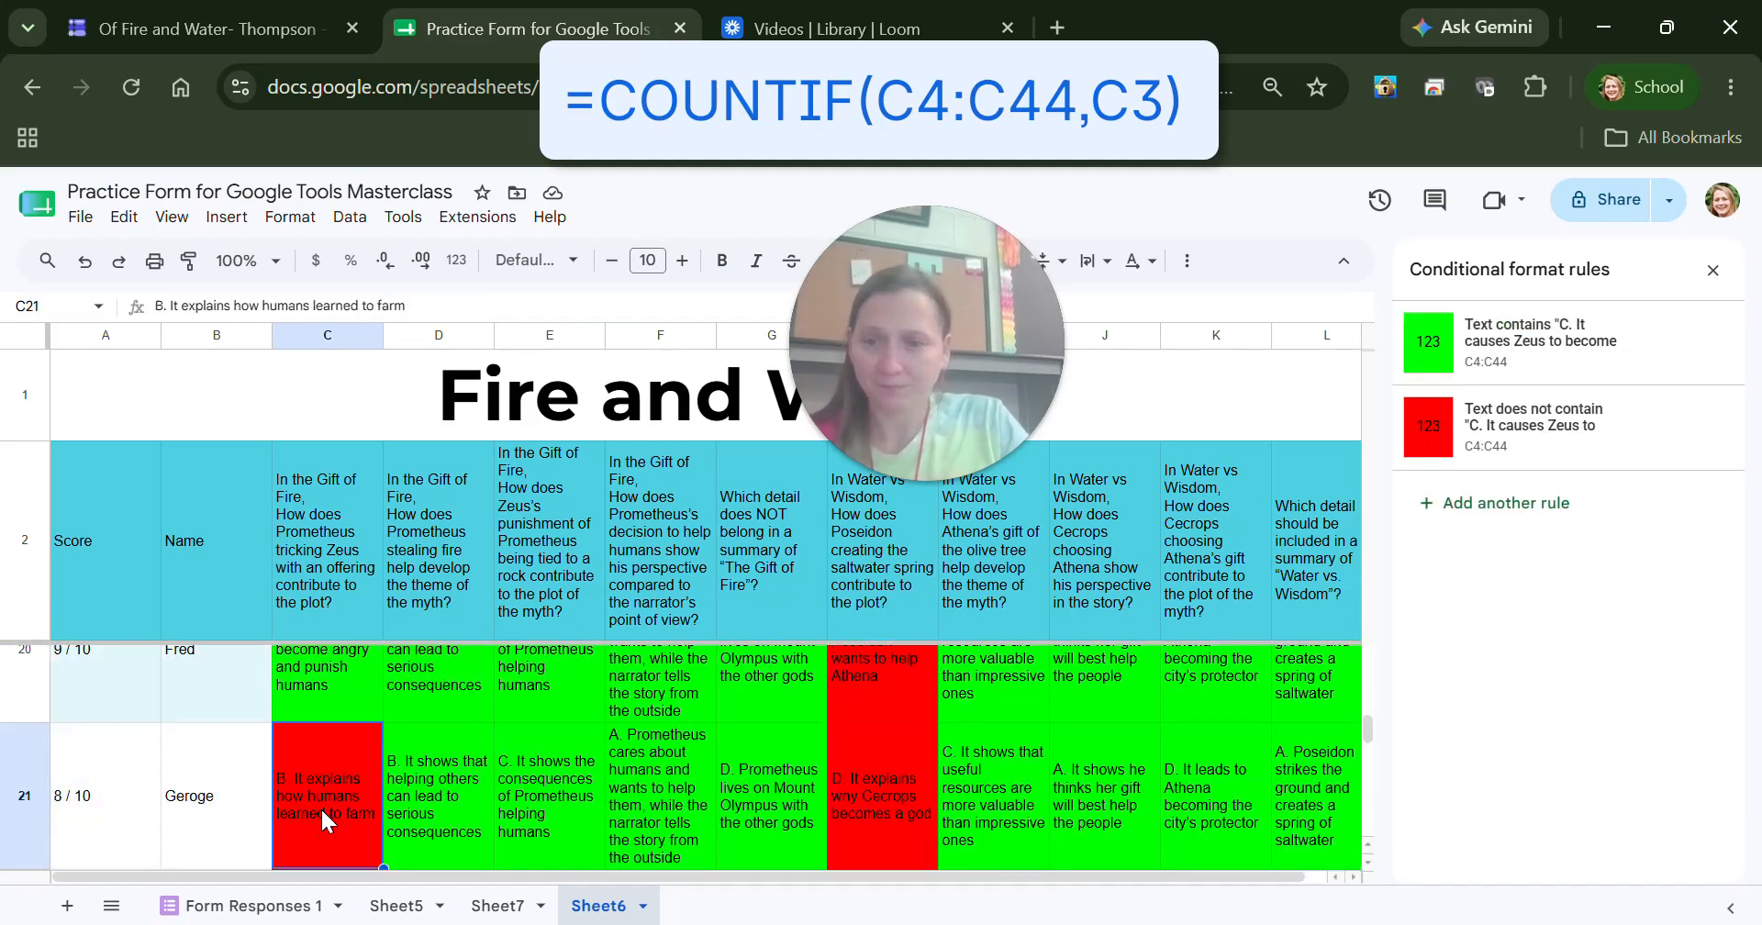
pyautogui.press('Down')
pyautogui.press('Down')
pyautogui.press('Down')
pyautogui.press('Down')
pyautogui.press('Down')
pyautogui.press('Down')
pyautogui.press('Down')
pyautogui.press('Down')
pyautogui.press('Down')
pyautogui.press('Down')
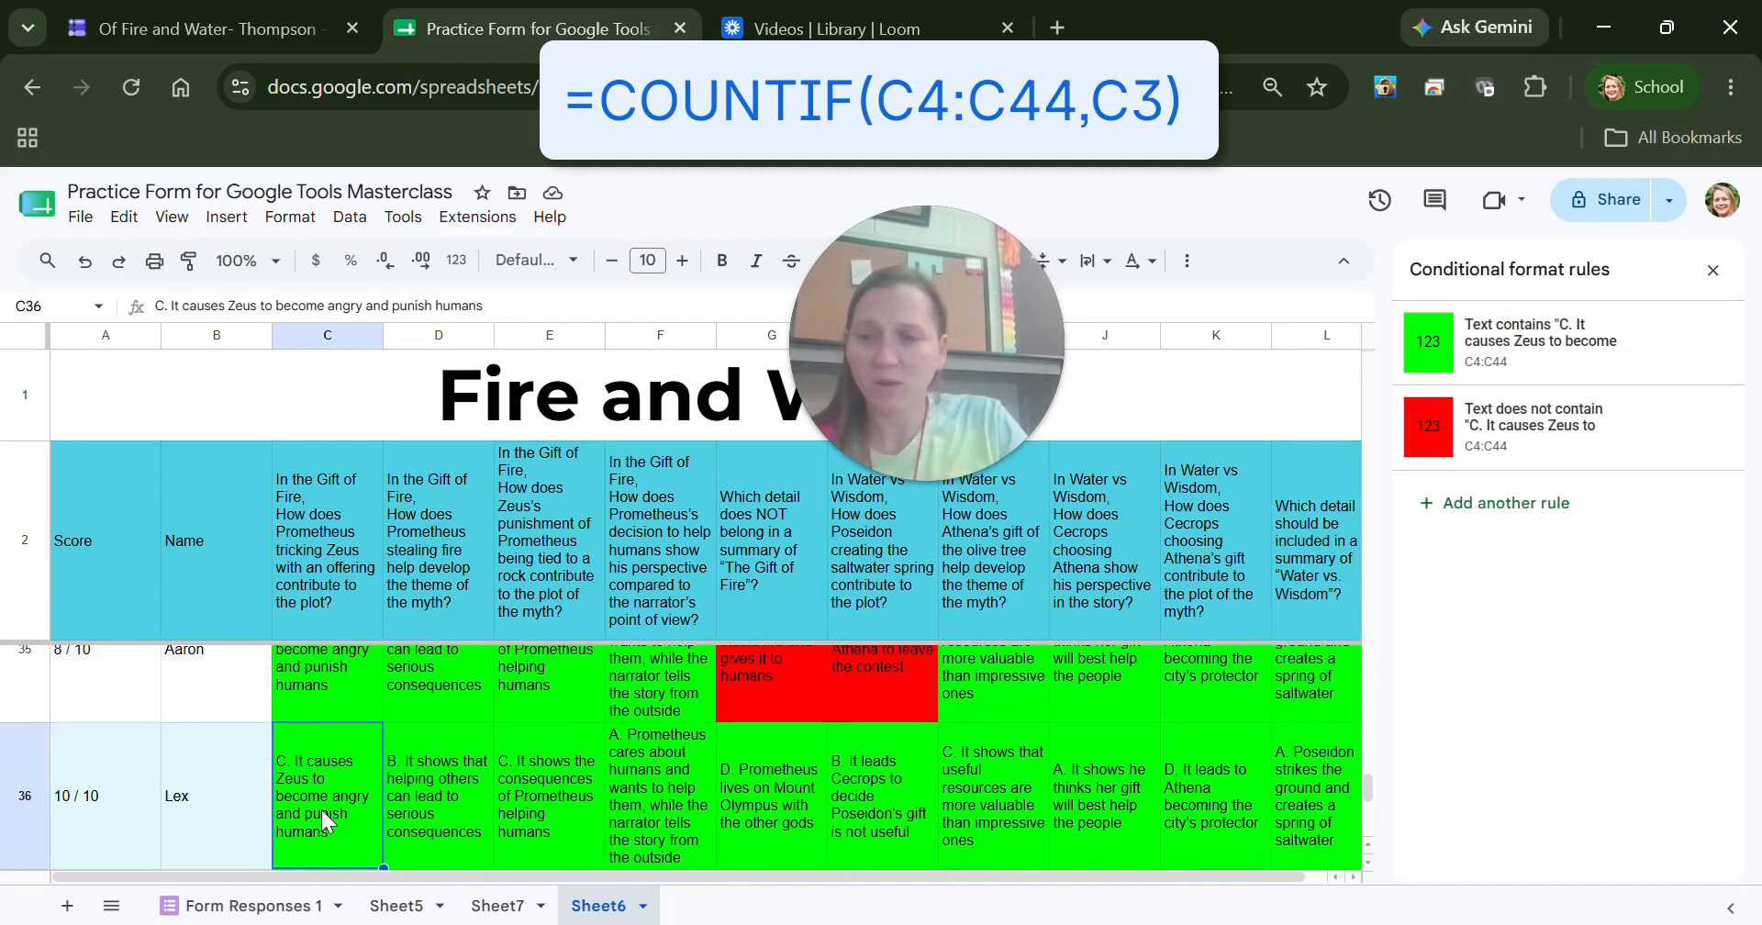
pyautogui.press('Down')
pyautogui.press('Down')
pyautogui.press('Down')
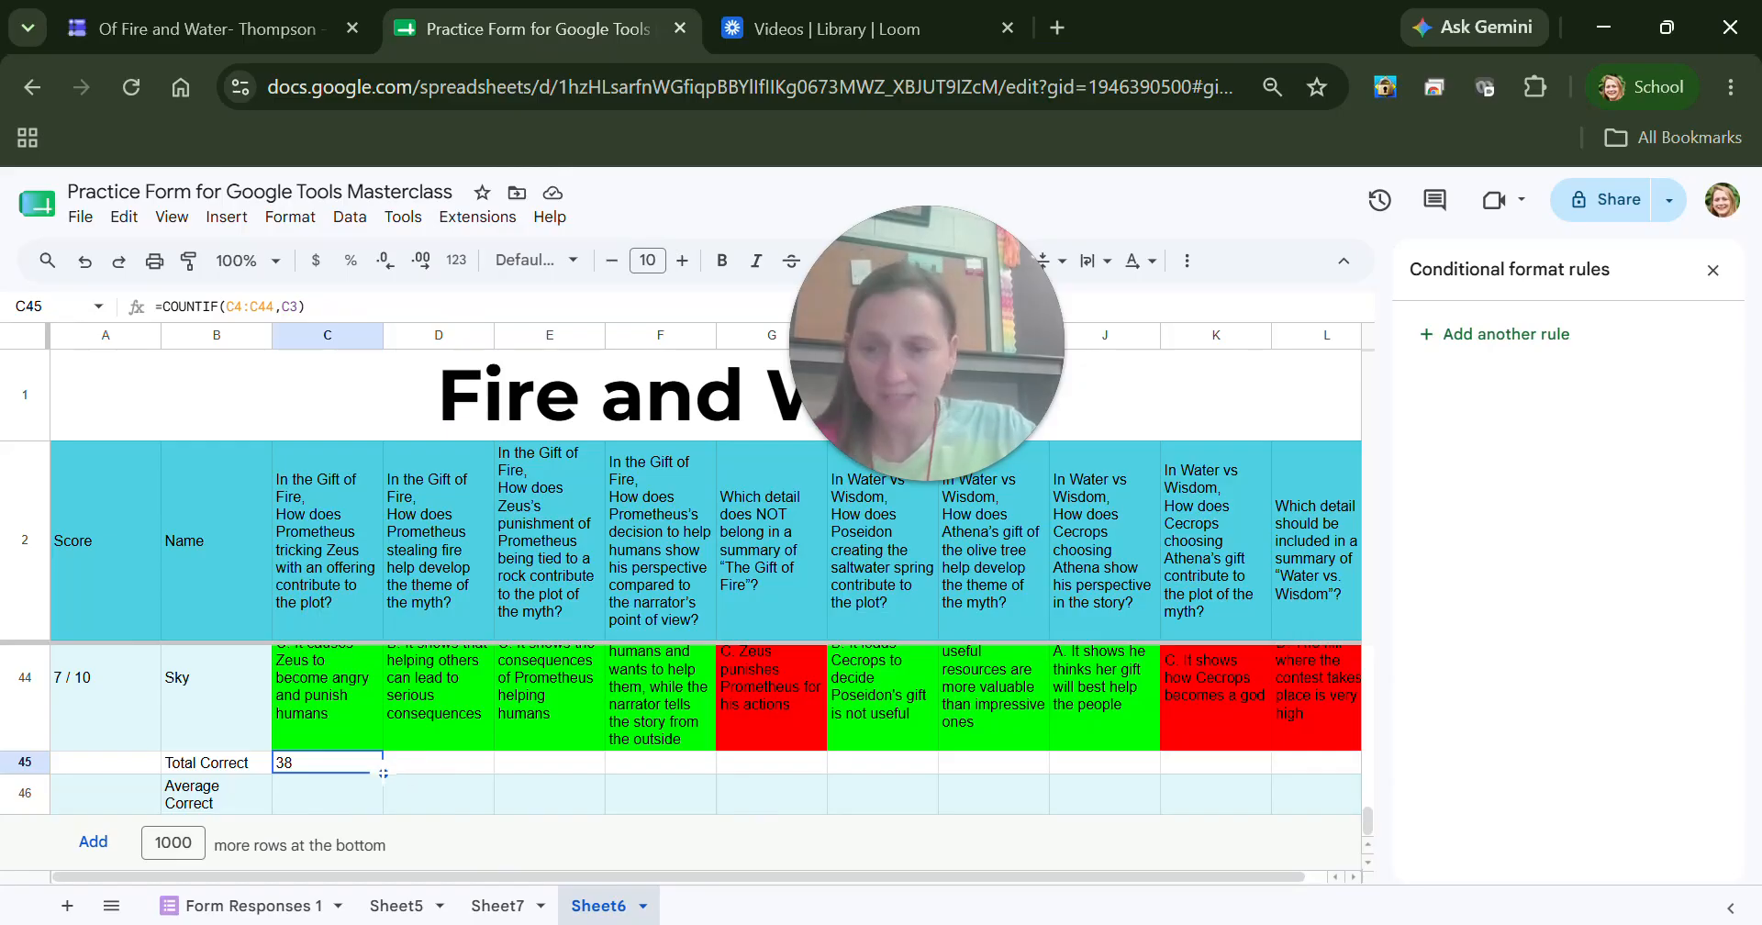
pyautogui.moveTo(383, 774); pyautogui.dragTo(1333, 770)
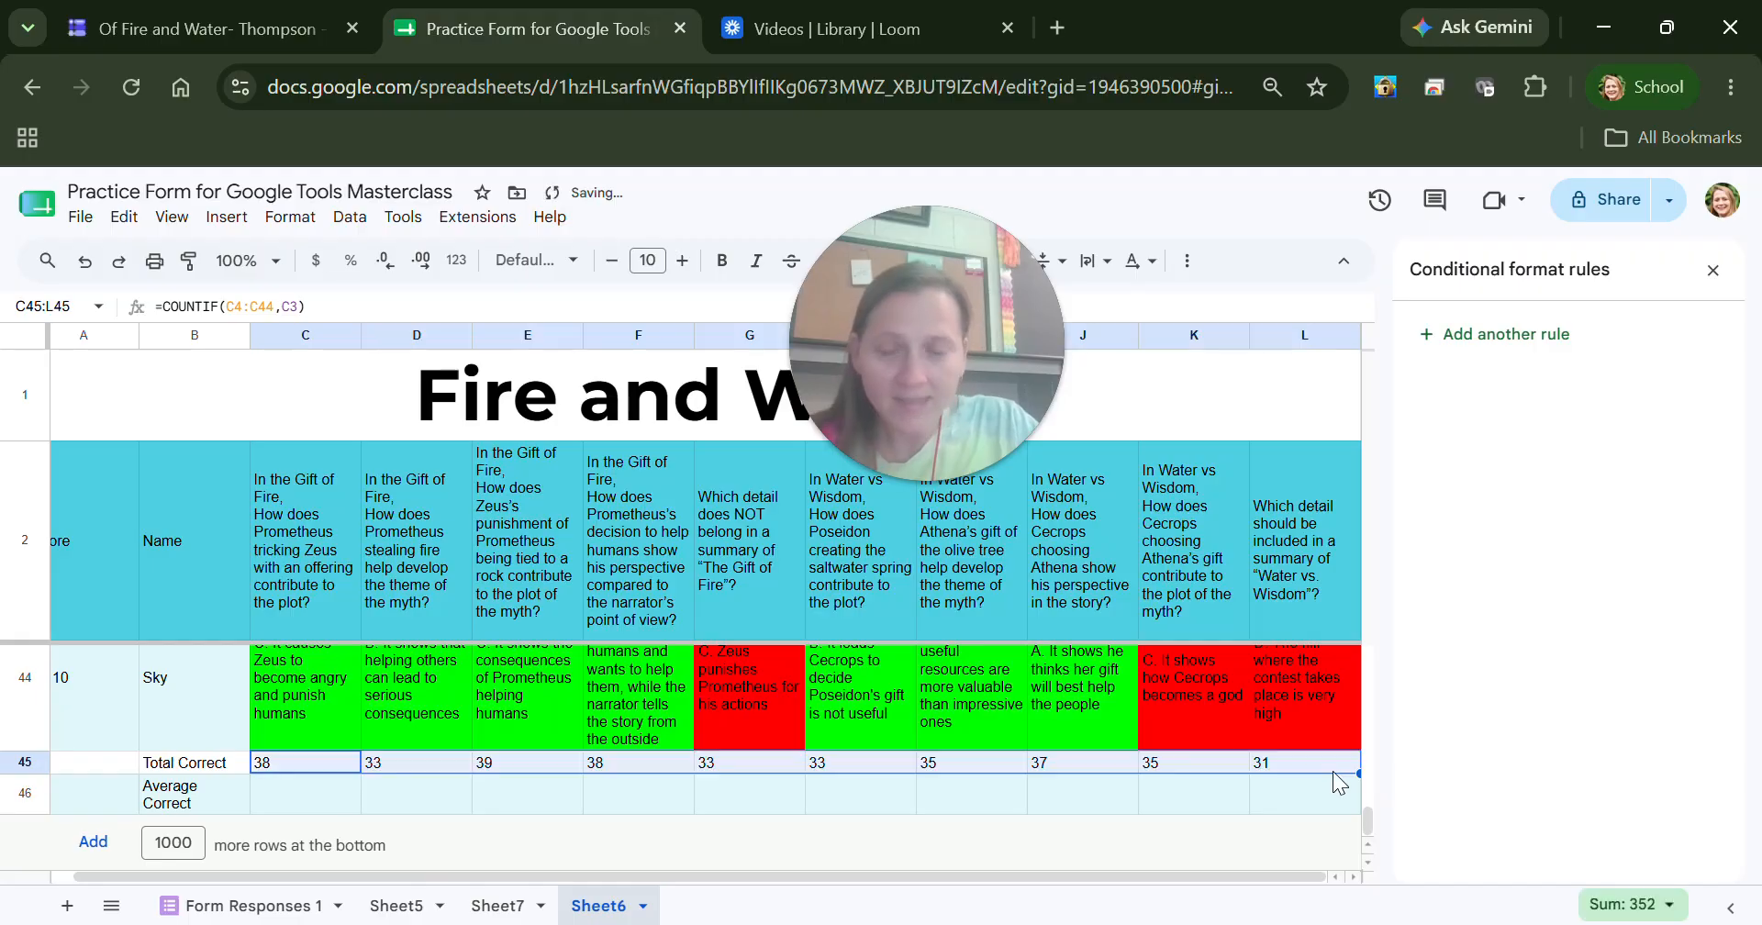
pyautogui.click(651, 801)
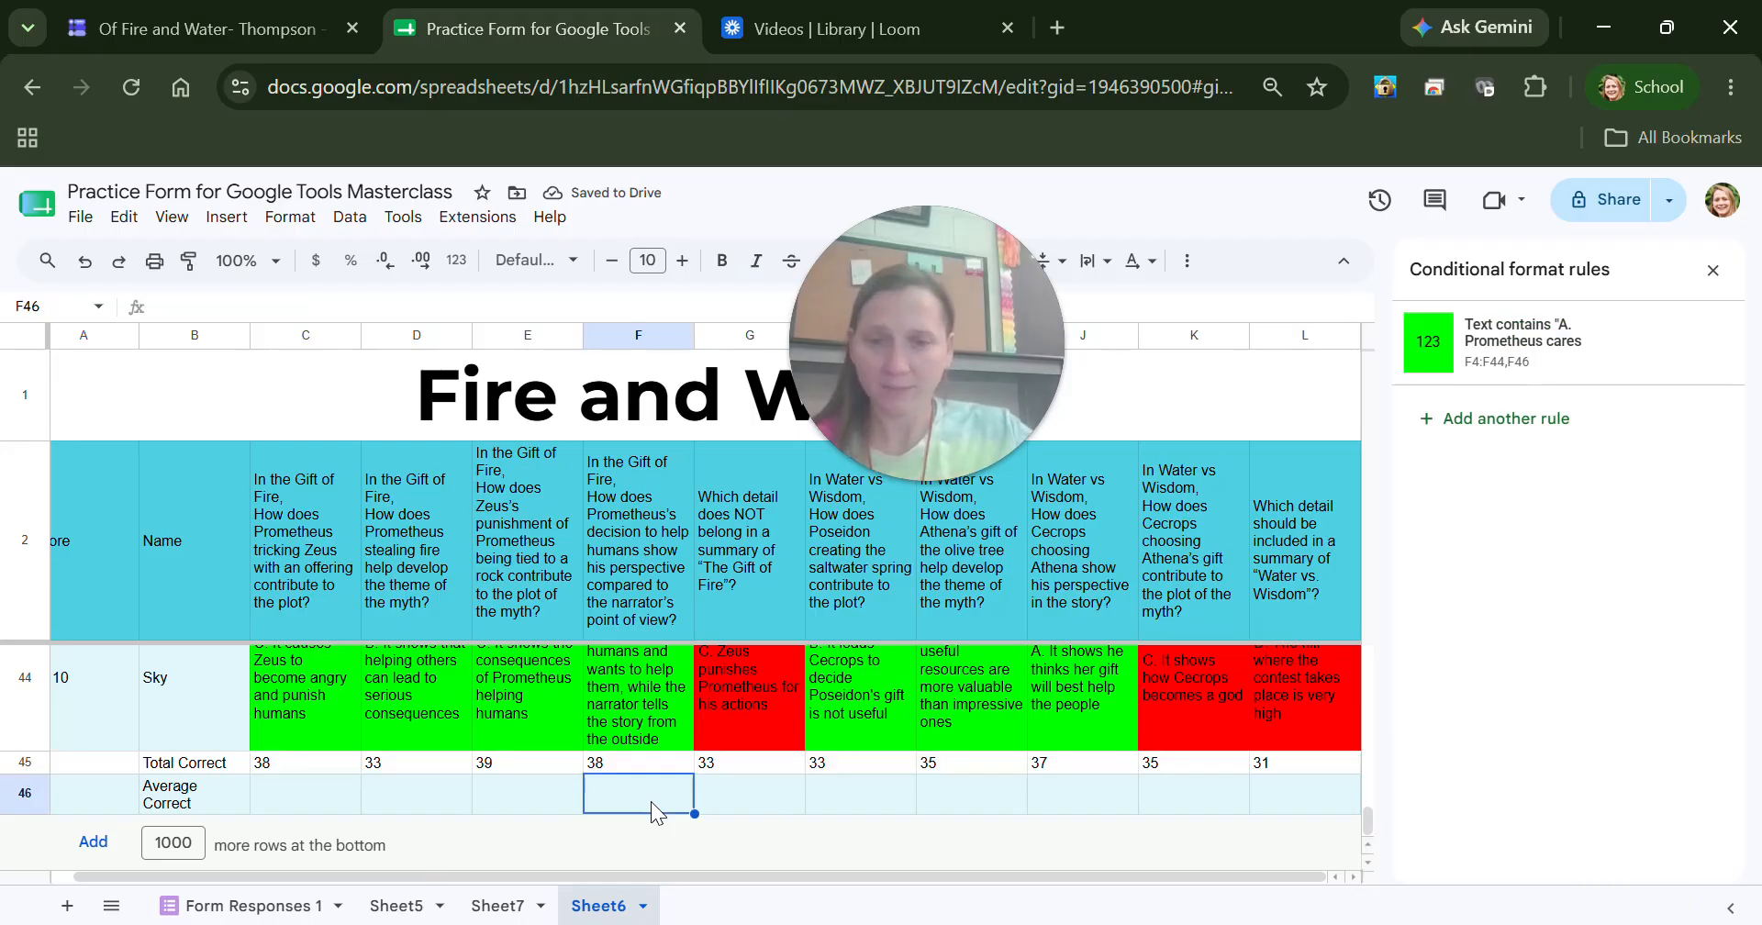
# Insert a COUNT function in C46 of the Average Correct row and turn it into =COUNTIF(C4:C44,C3).
pyautogui.click(296, 789)
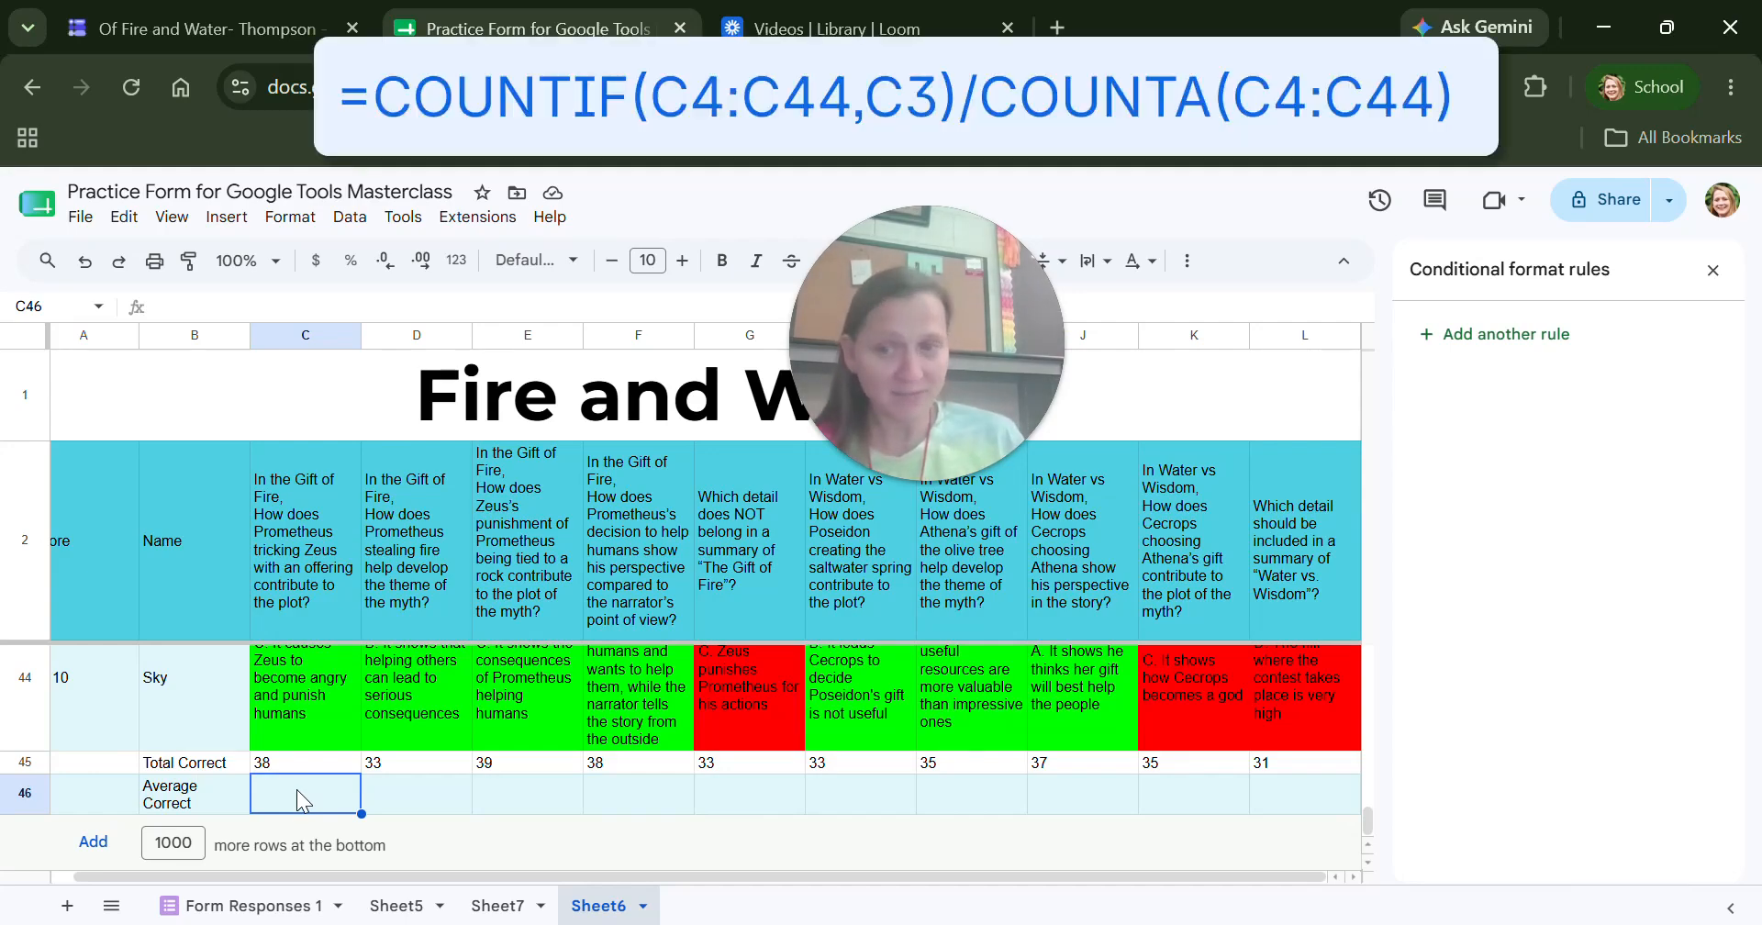
pyautogui.click(226, 226)
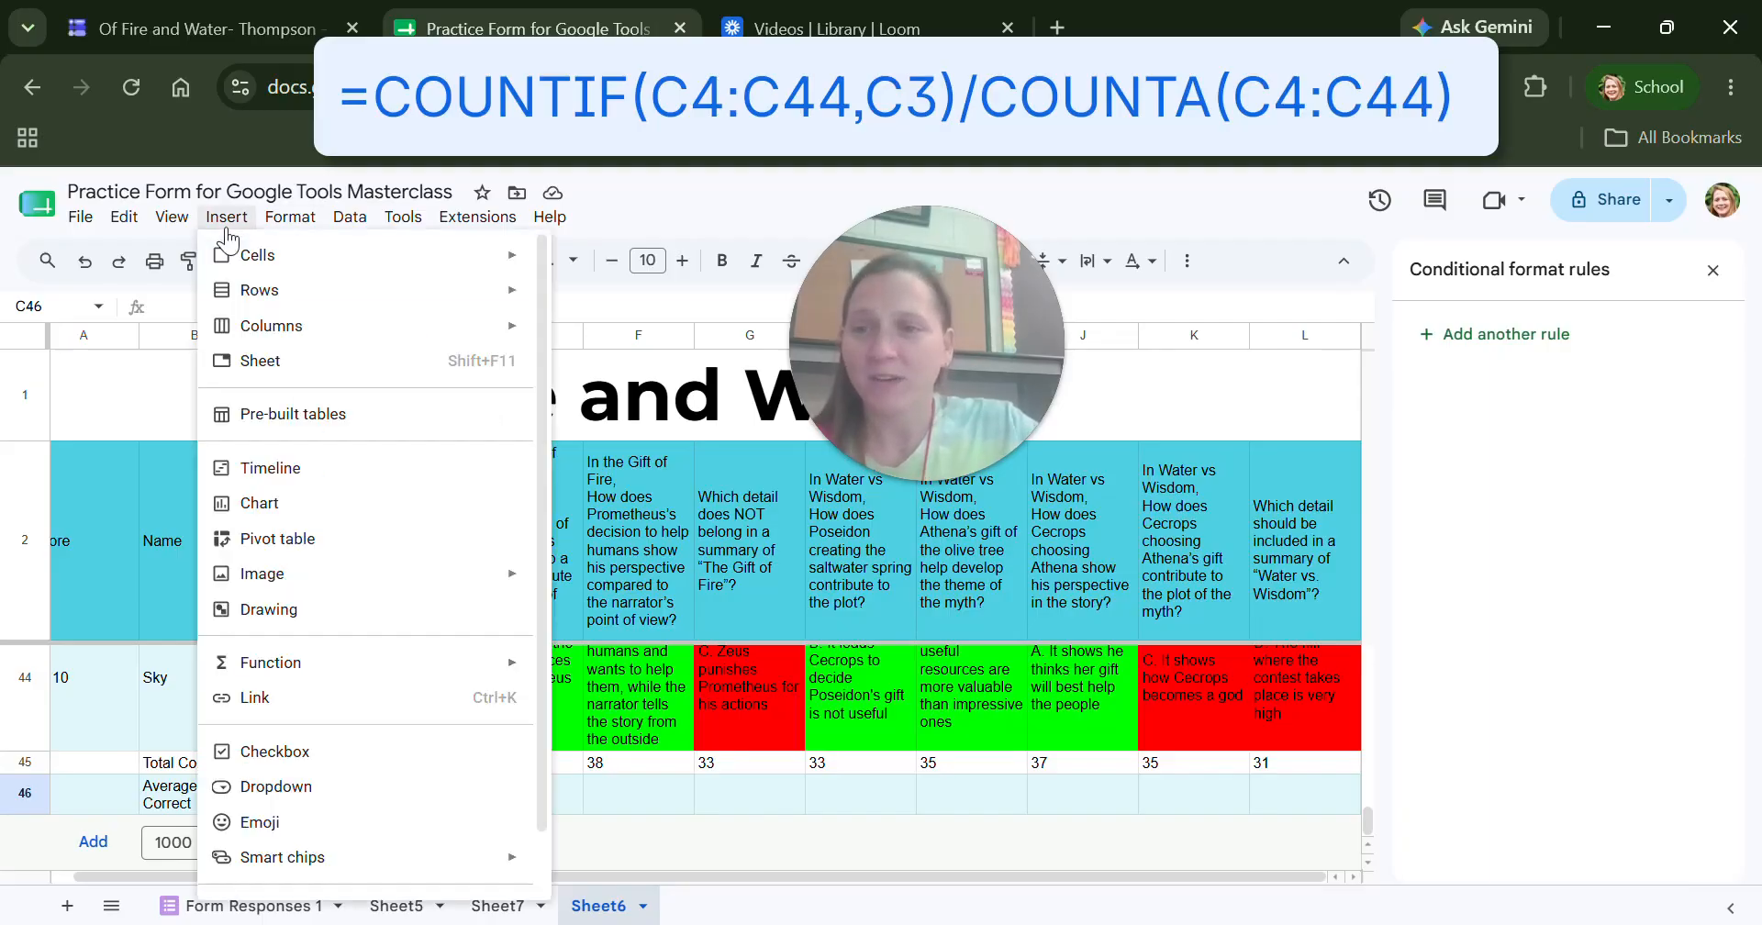
pyautogui.moveTo(432, 660)
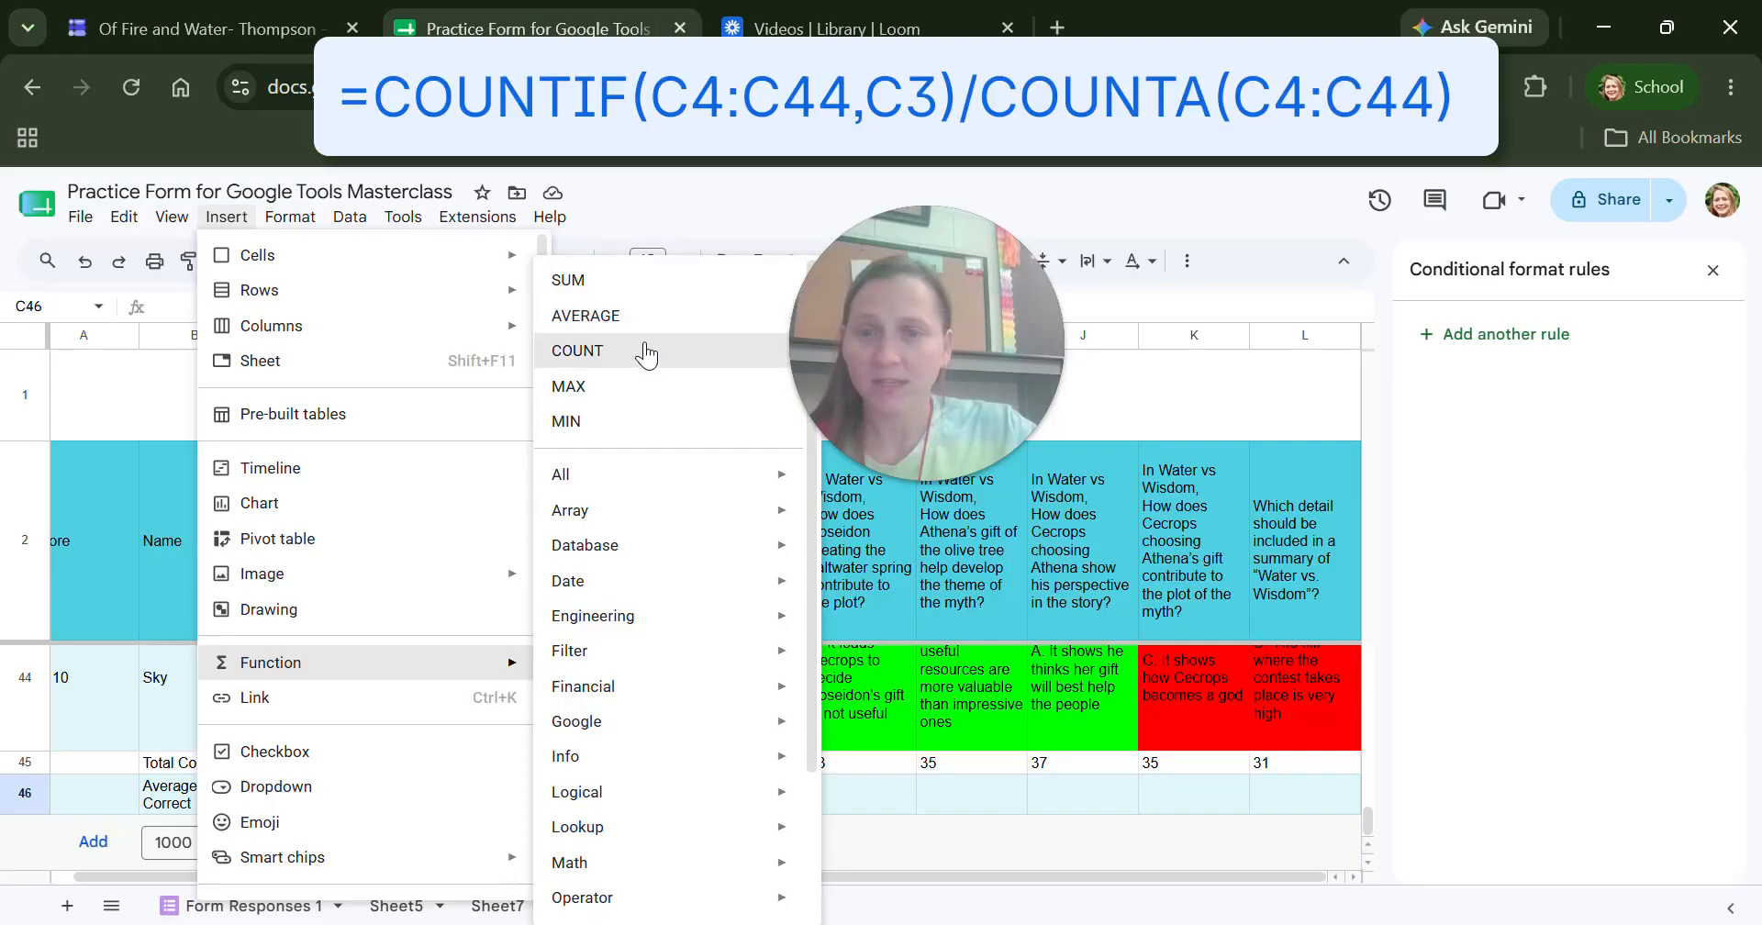
pyautogui.click(647, 350)
pyautogui.press('BackSpace')
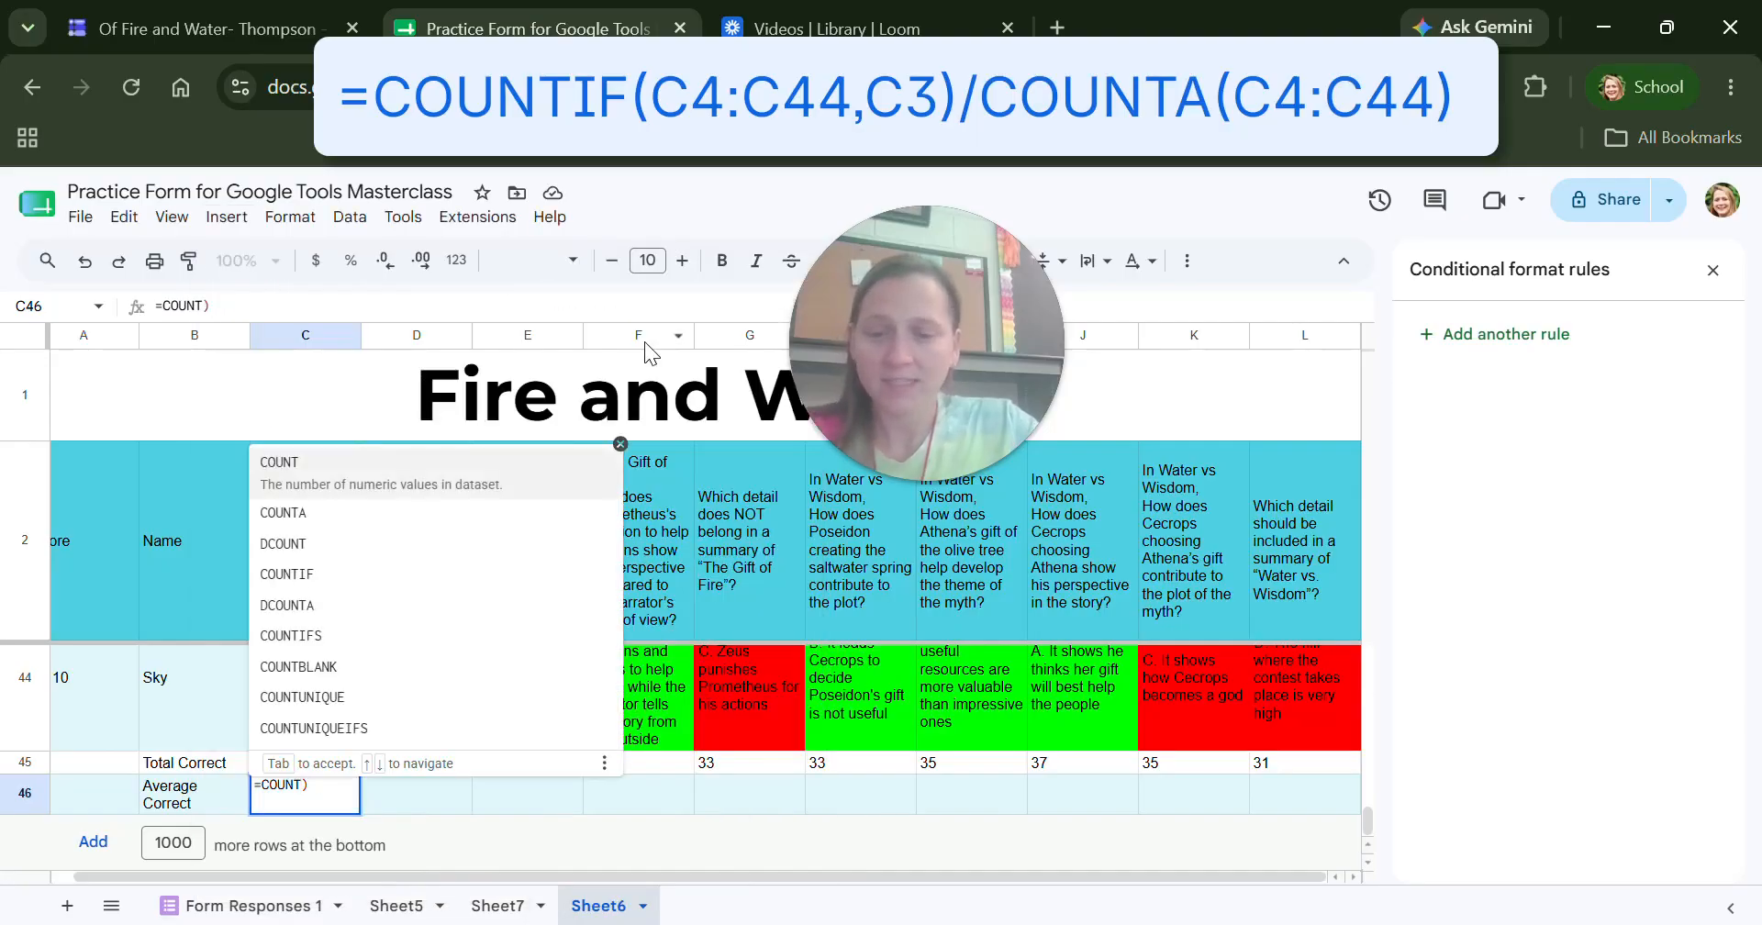
pyautogui.click(340, 556)
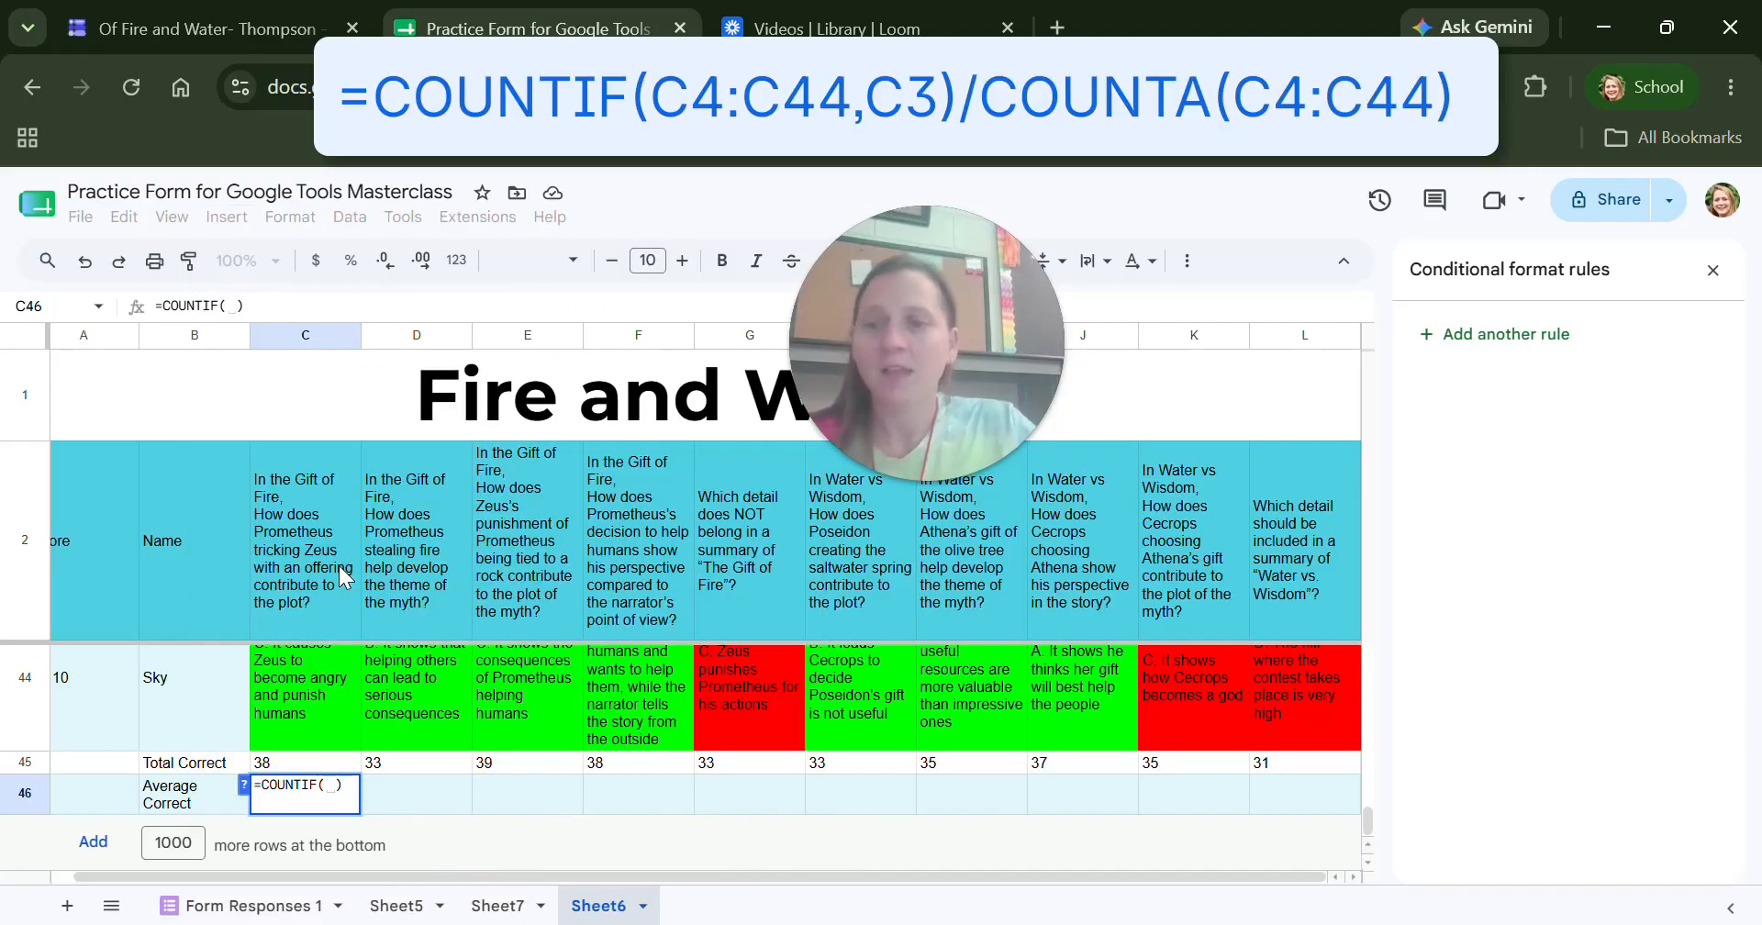
pyautogui.write('C3:C44,C3')
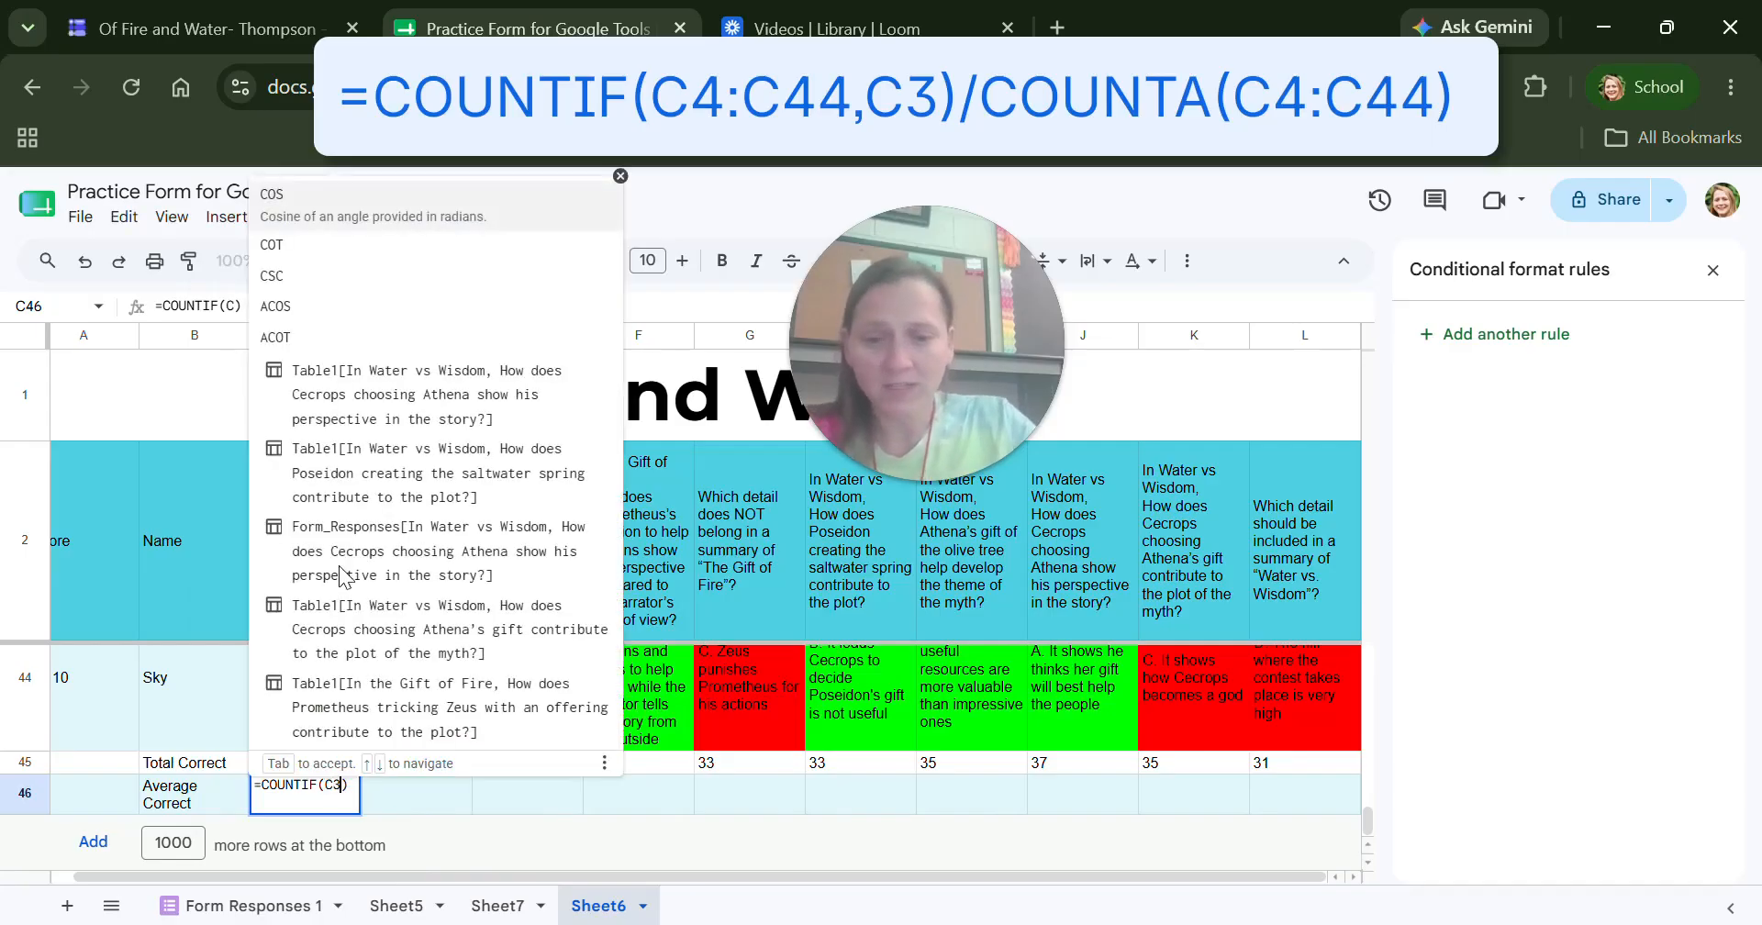
pyautogui.press('BackSpace')
pyautogui.write('4:C44,C')
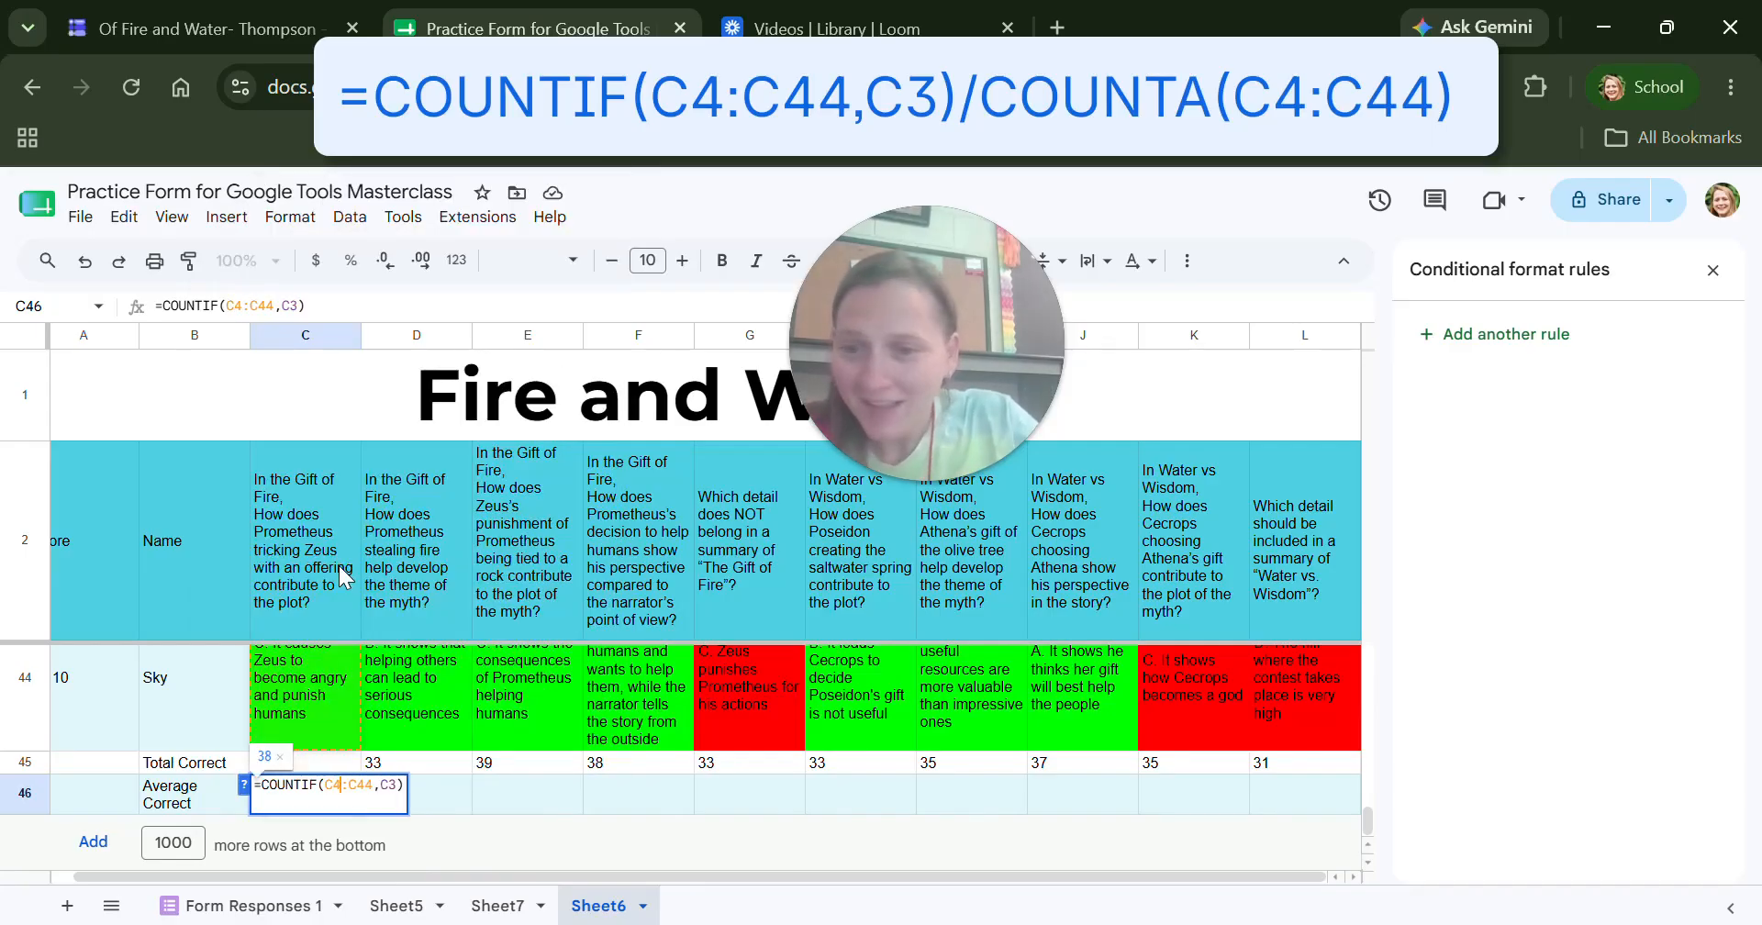
# Extend the C46 formula to divide by COUNTA(C4:C44), completing =COUNTIF(C4:C44,C3)/COUNTA(C4:C44).
pyautogui.press('End')
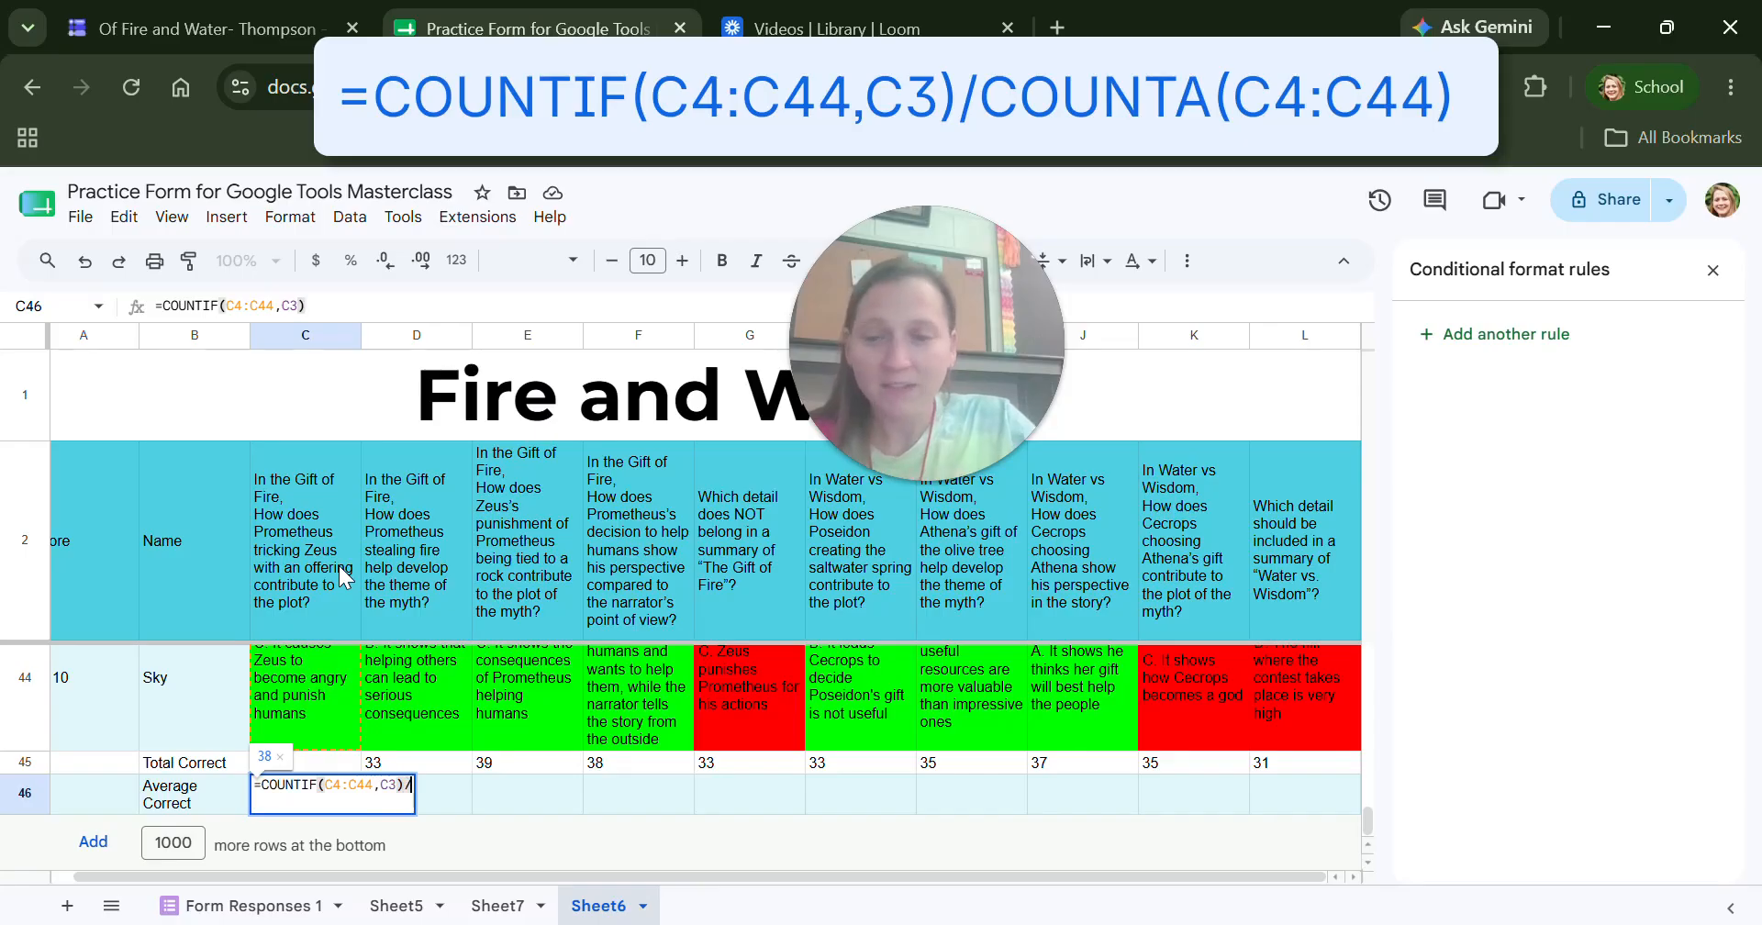
pyautogui.write('/')
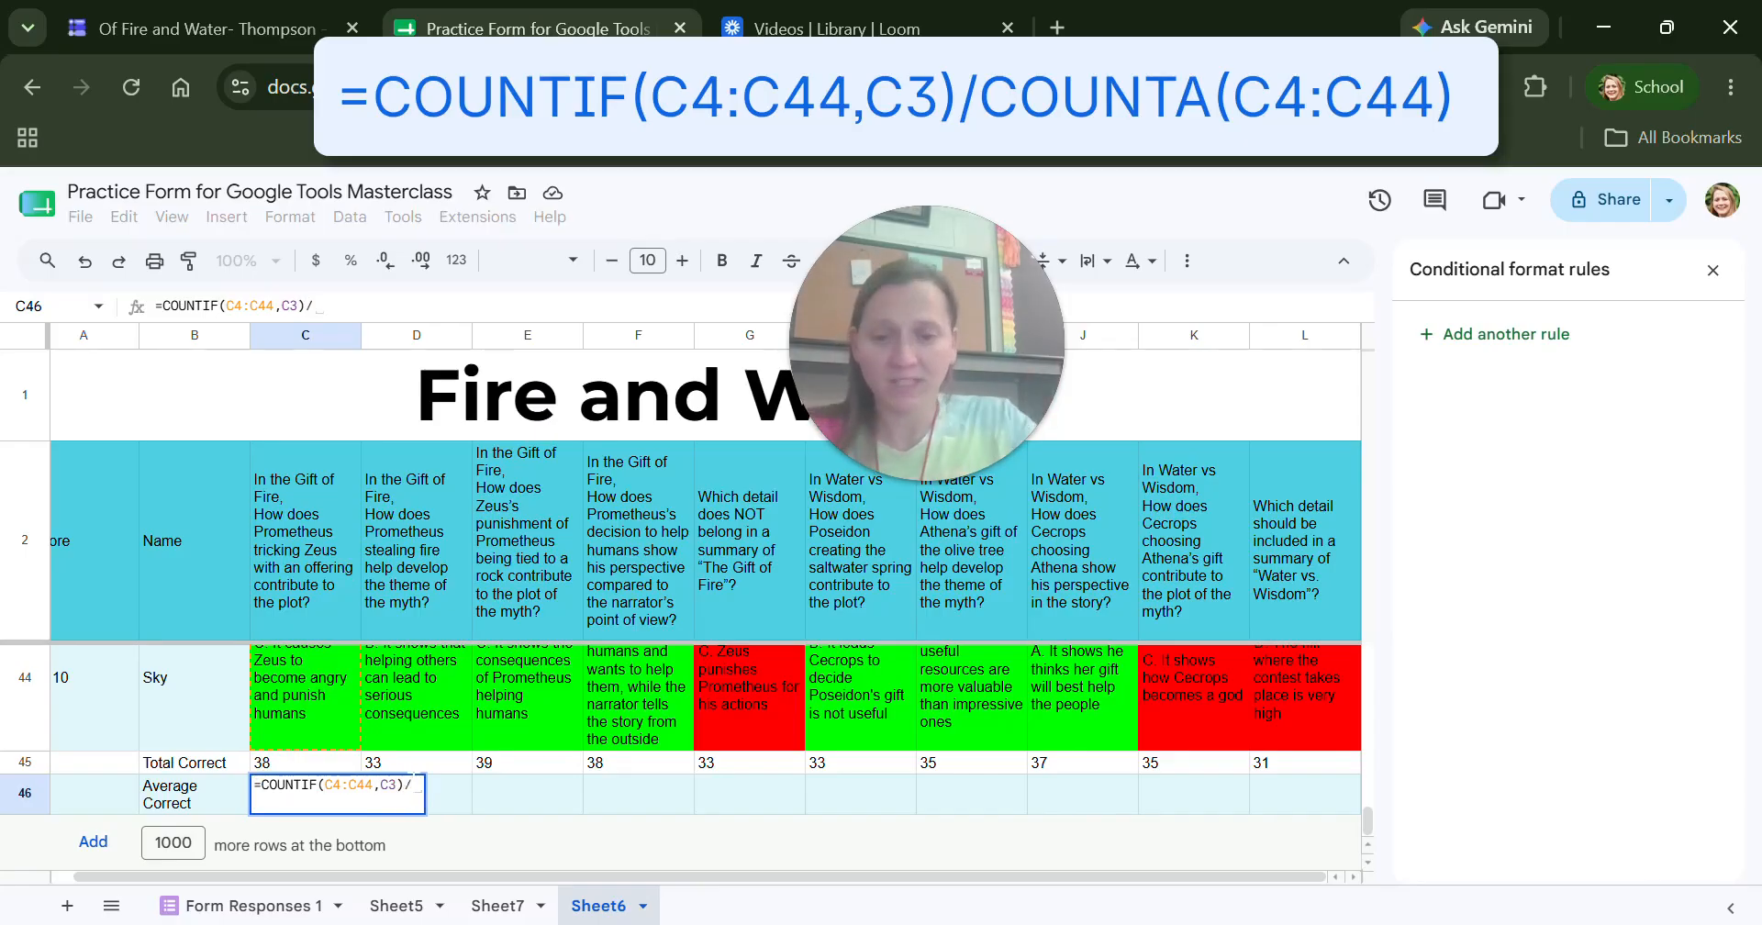
pyautogui.write('count')
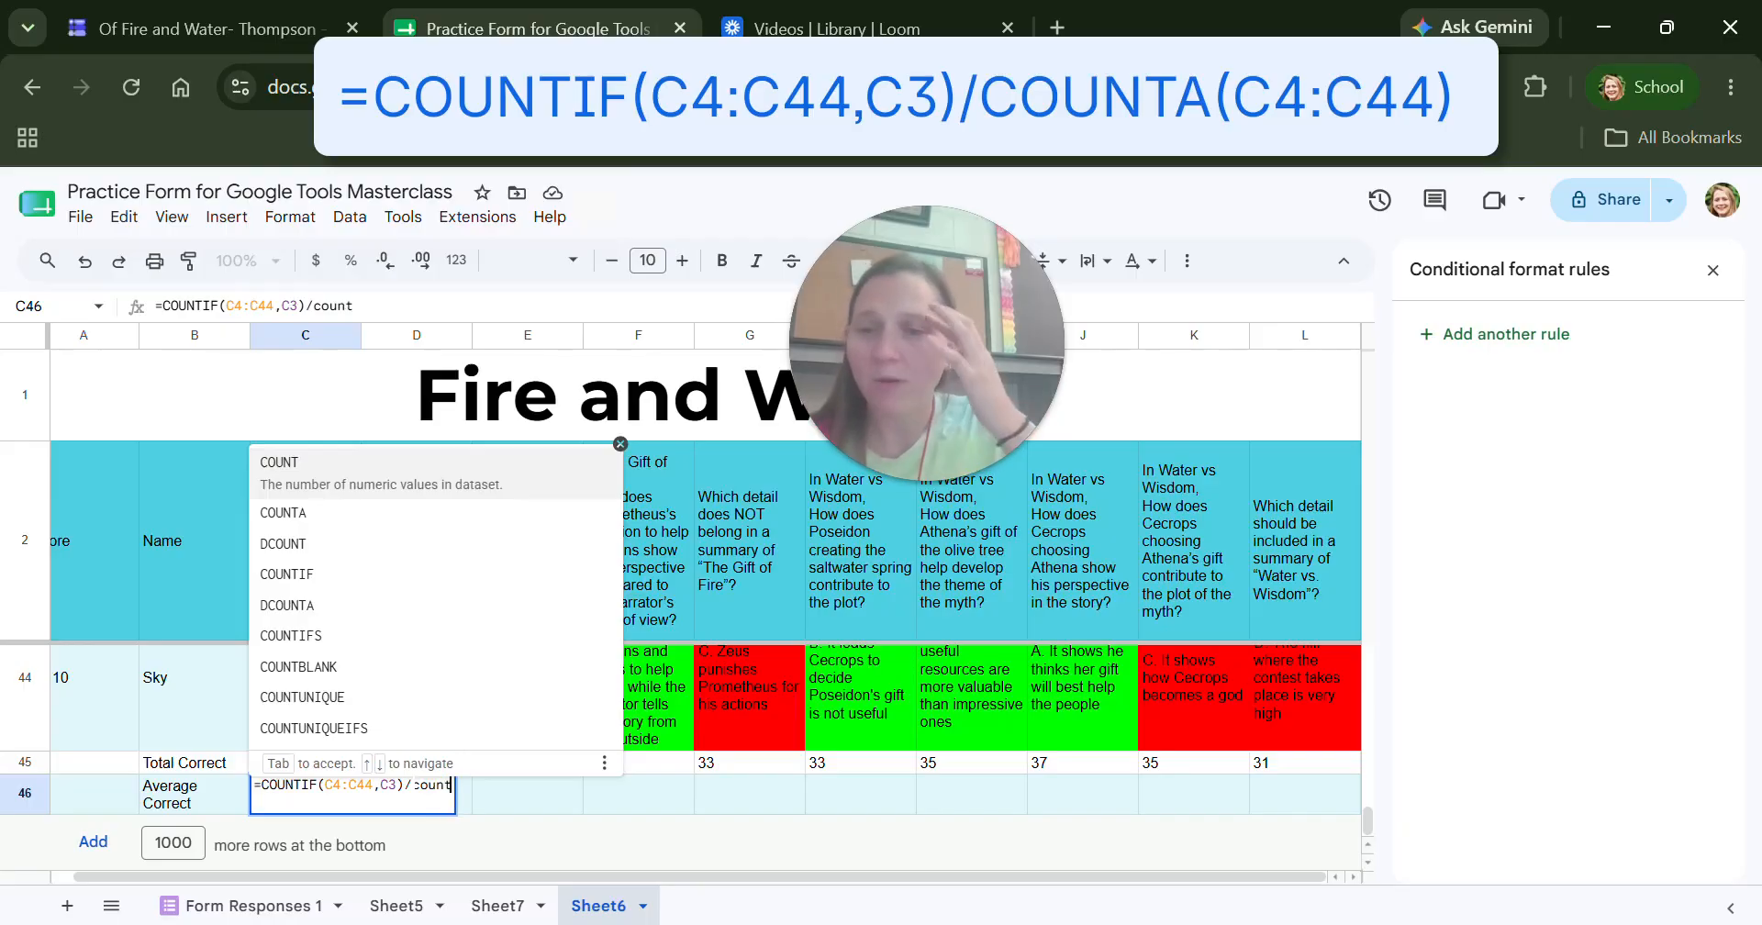
pyautogui.click(389, 473)
pyautogui.write('a')
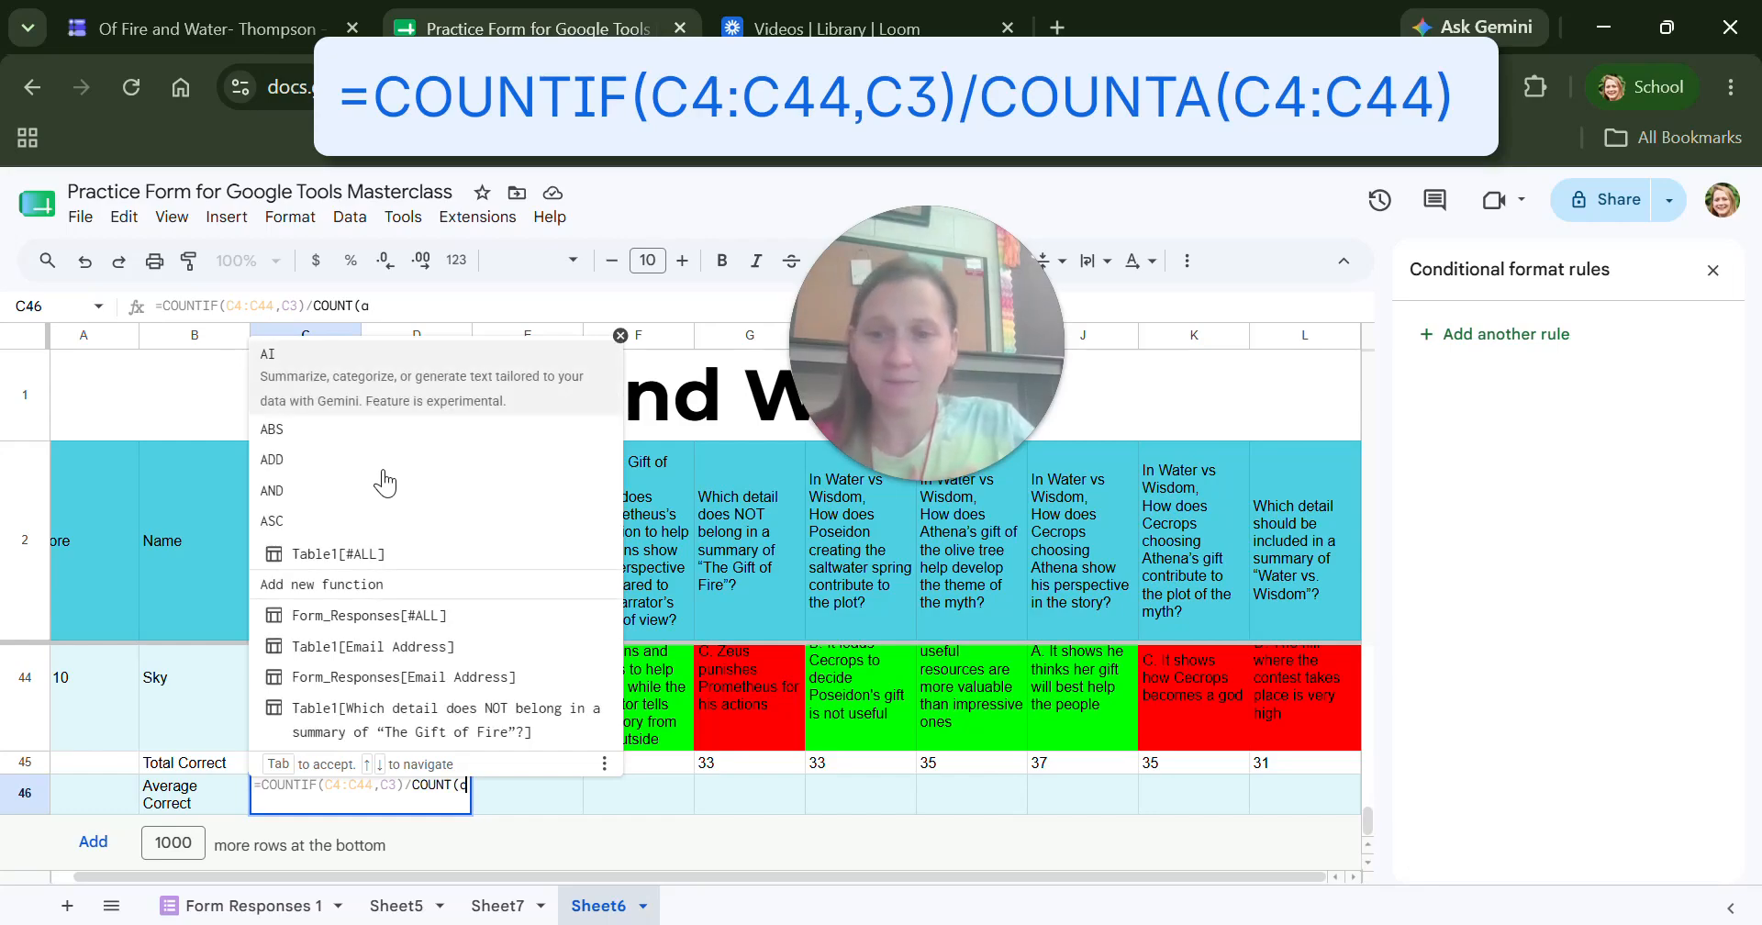
pyautogui.press('BackSpace')
pyautogui.write('A')
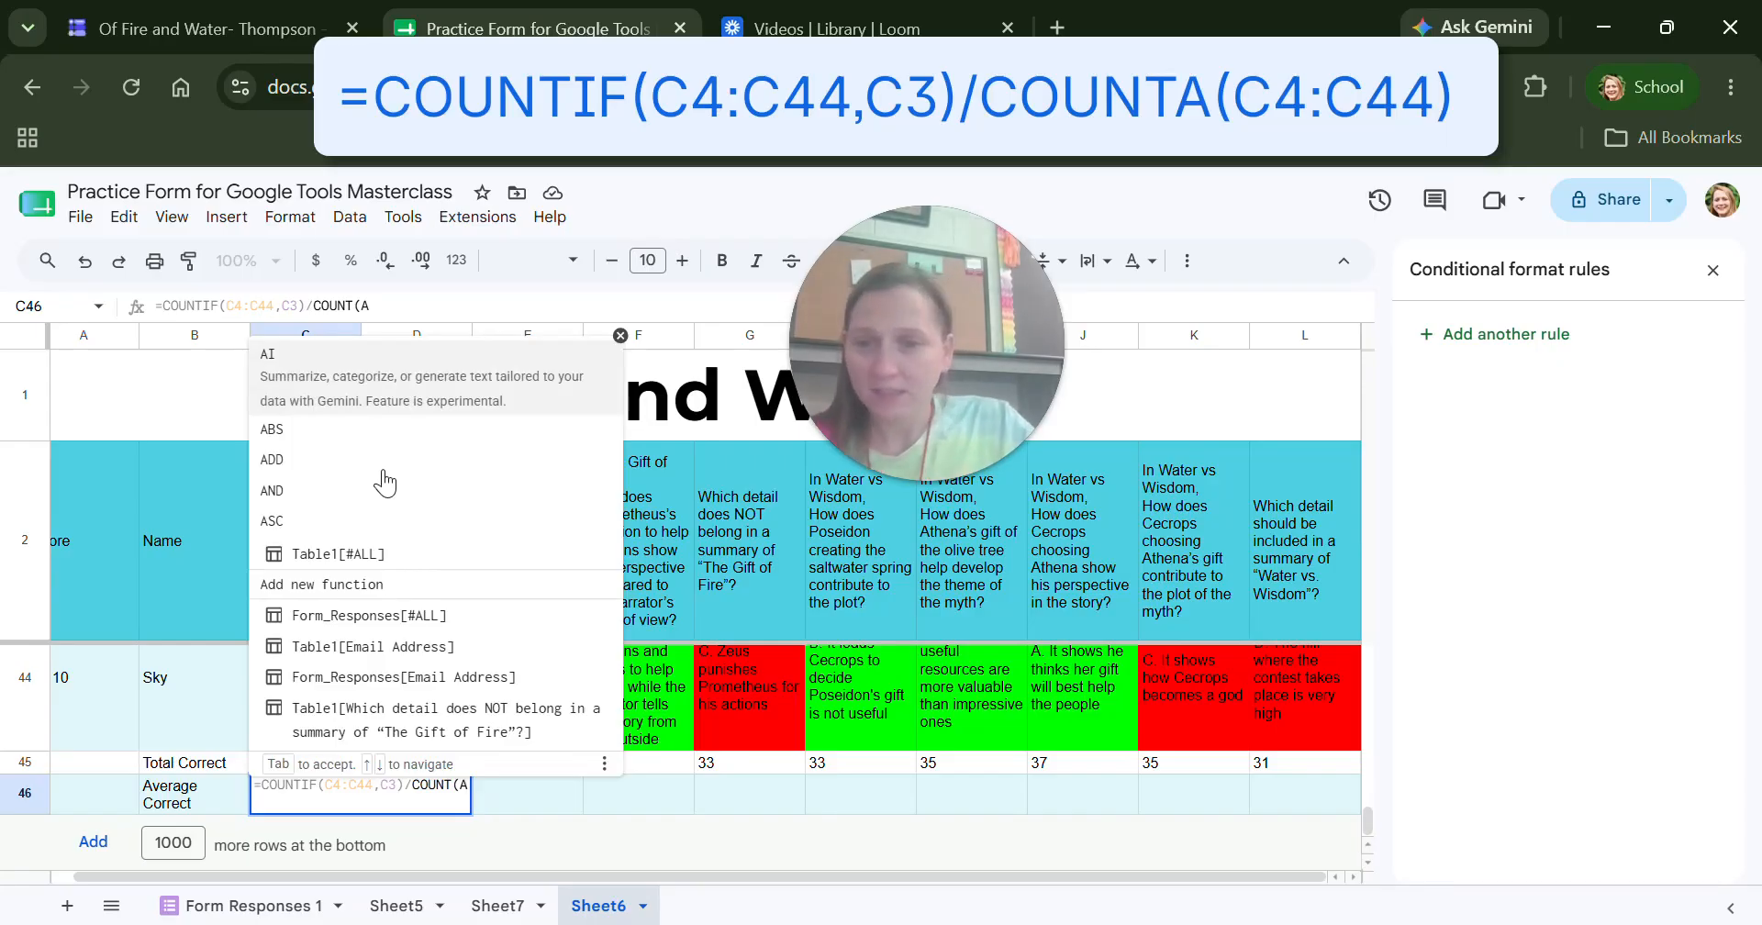
pyautogui.press('BackSpace')
pyautogui.press('BackSpace')
pyautogui.write('A(C4:C44')
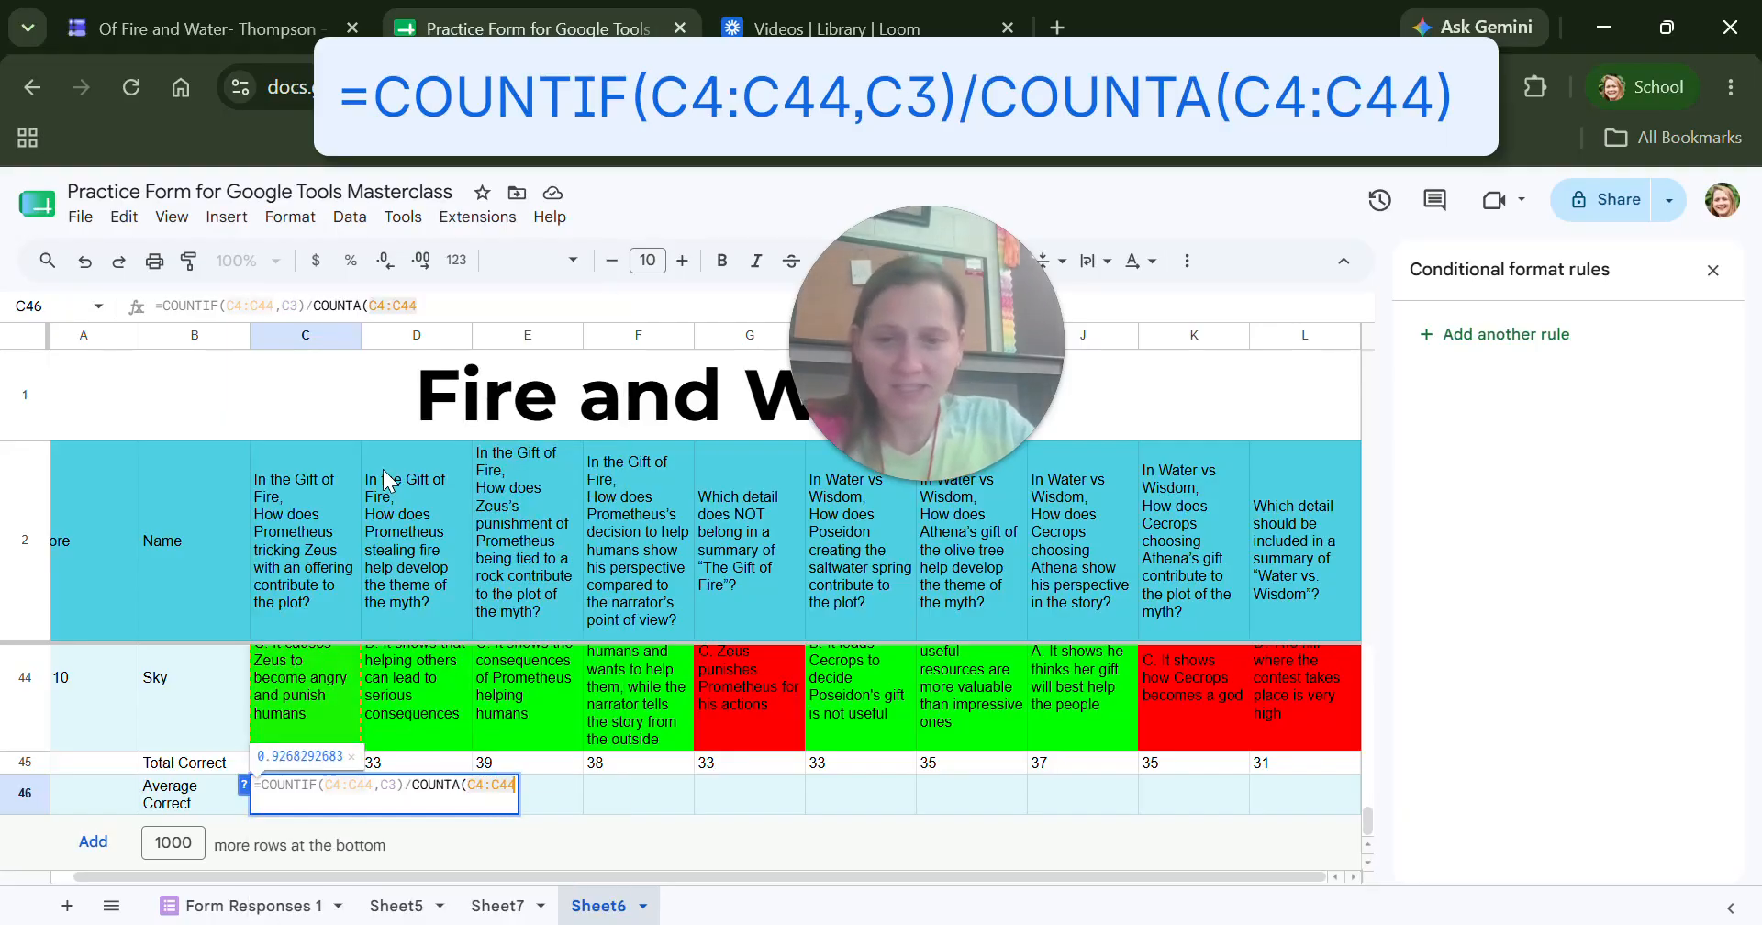
pyautogui.write(')')
pyautogui.press('Return')
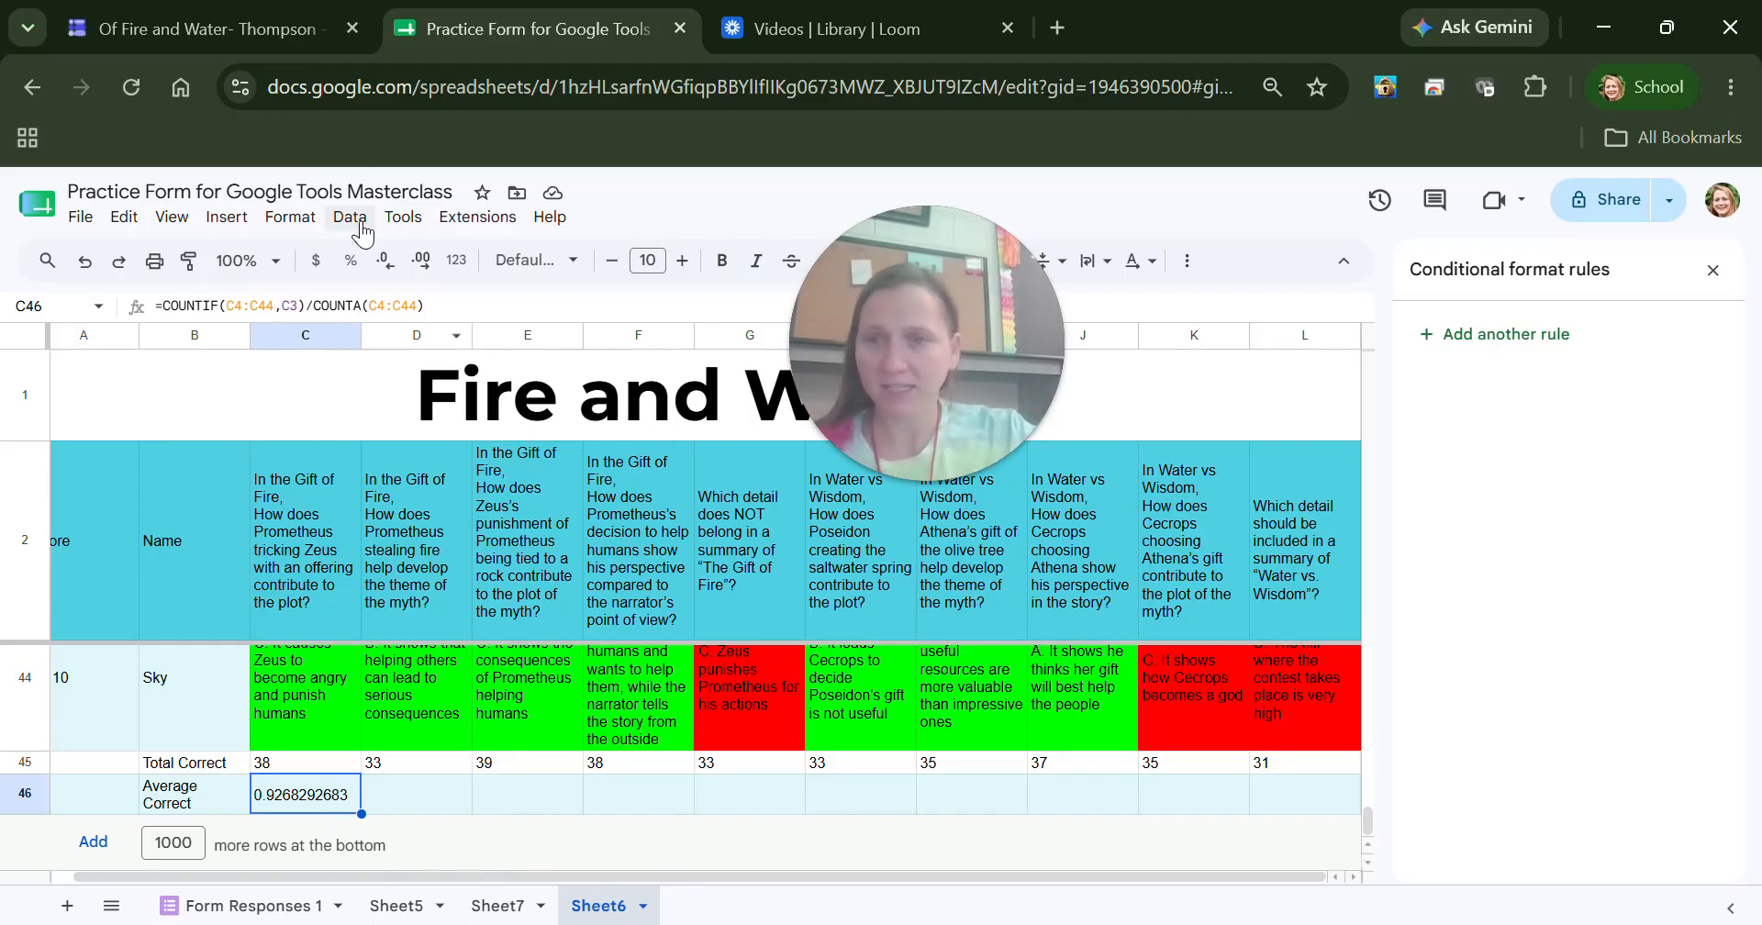
# Format the average in C46 as a percentage with no decimal places.
pyautogui.click(347, 275)
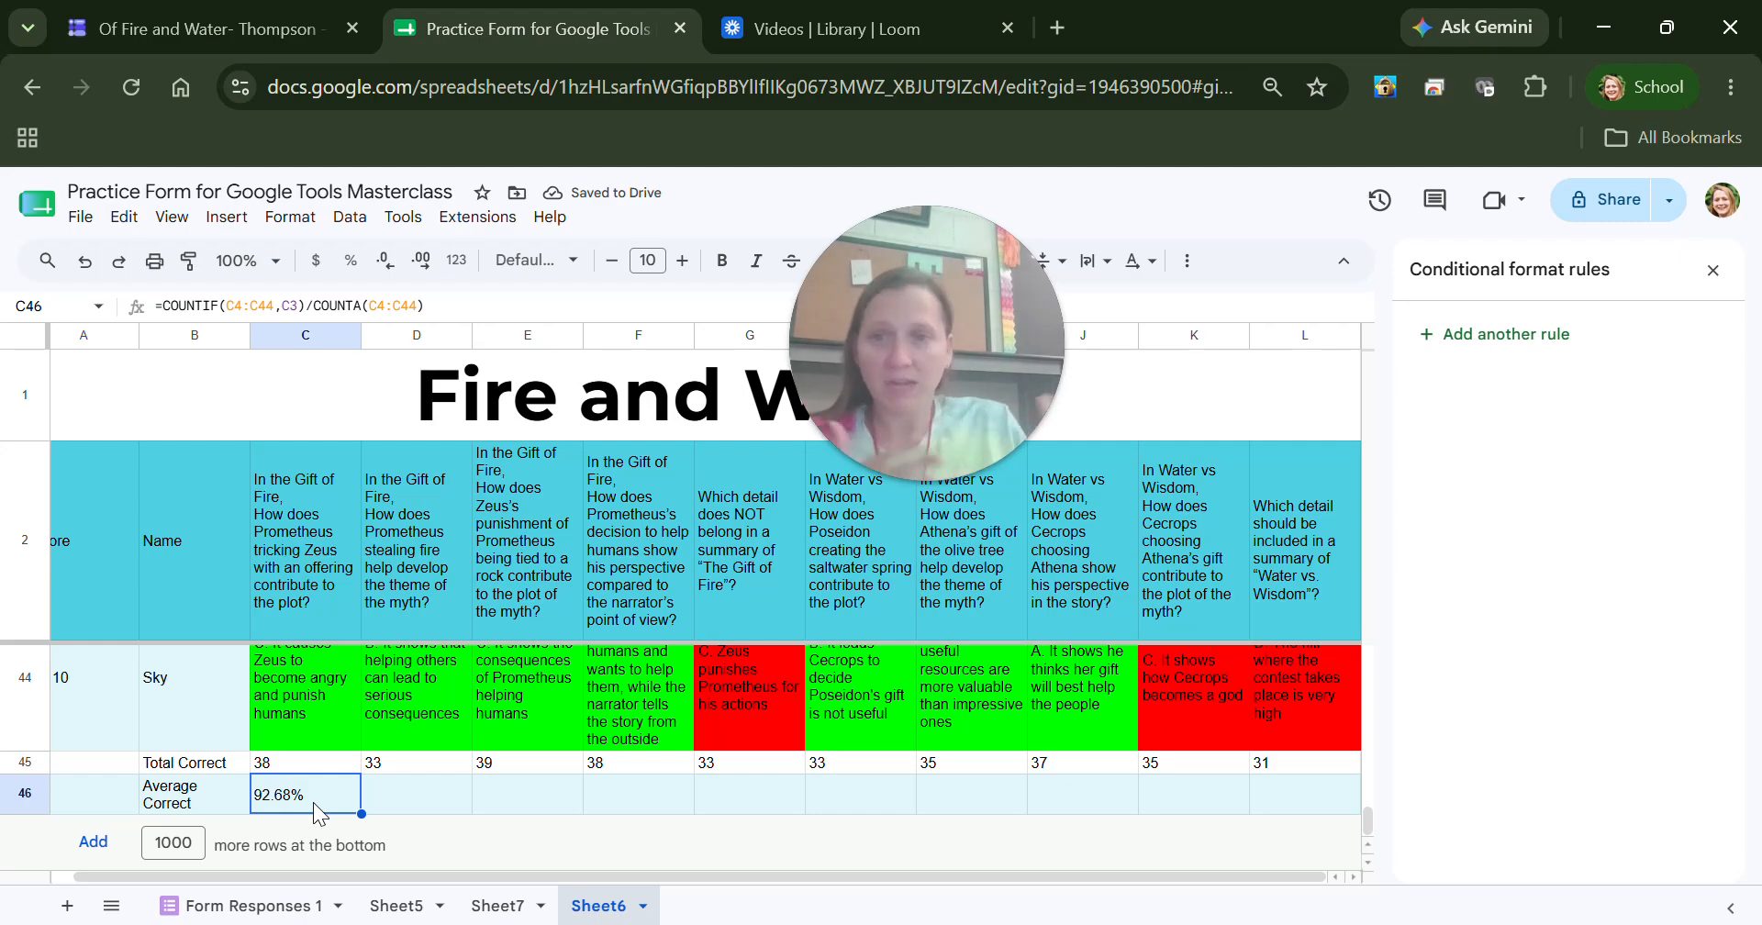
pyautogui.click(389, 268)
pyautogui.click(389, 268)
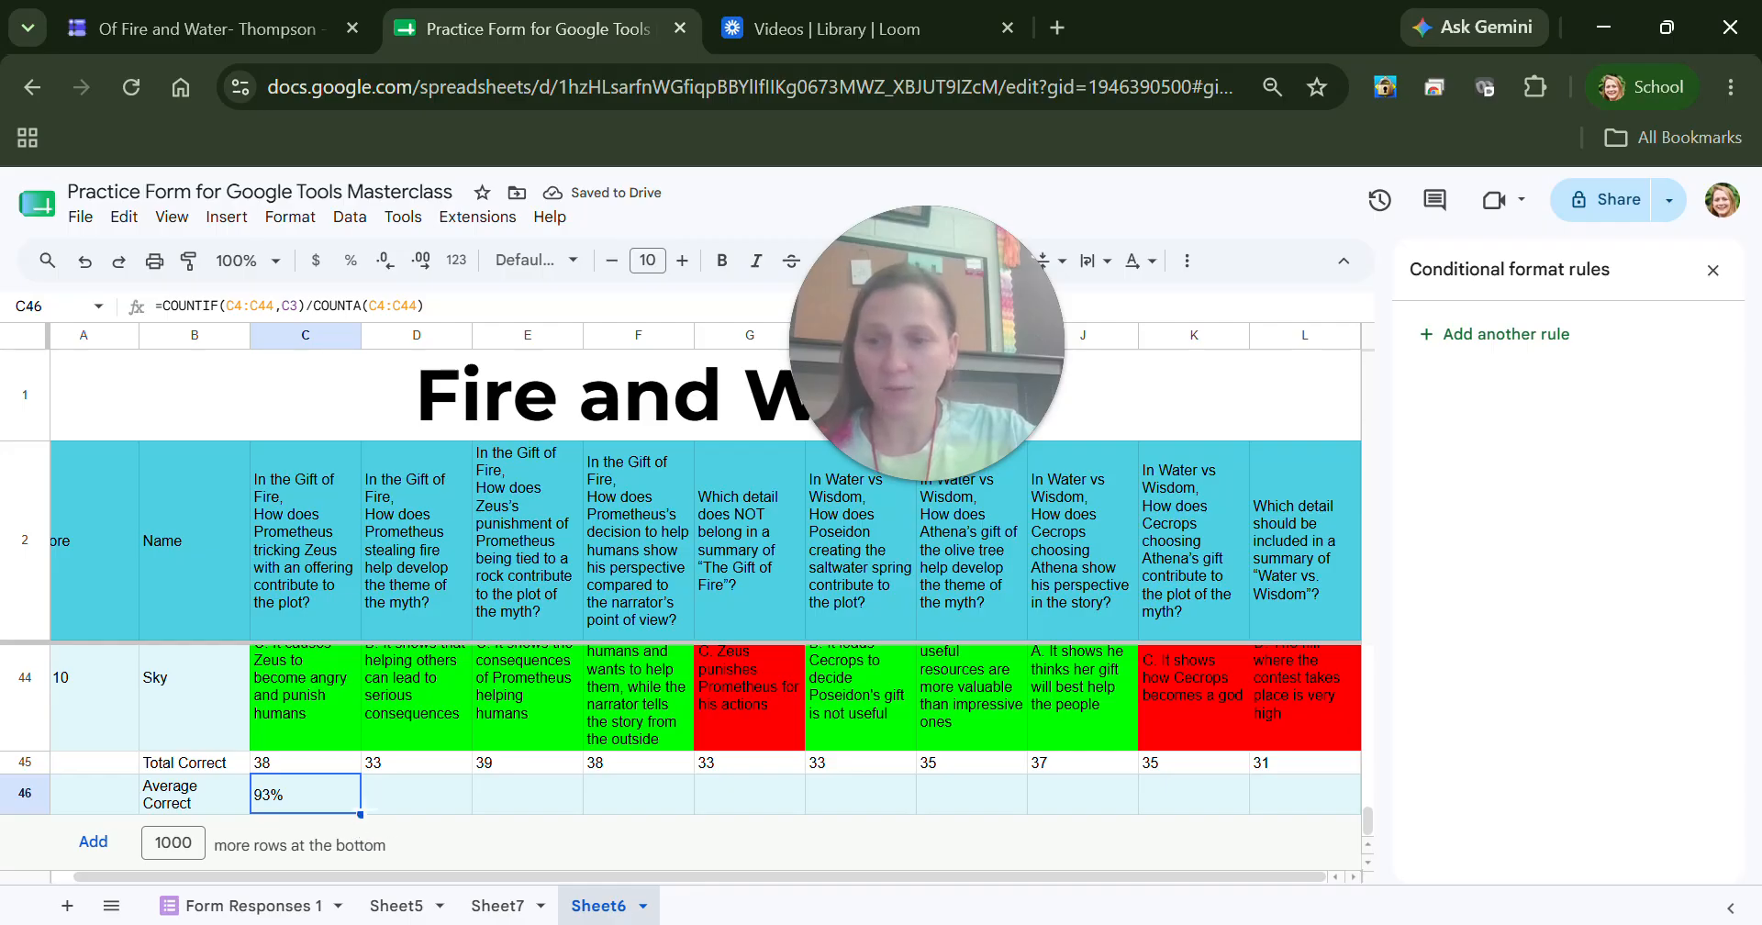
# Copy the Average Correct formula from C46 across the row through L46.
pyautogui.moveTo(361, 813); pyautogui.dragTo(1353, 807)
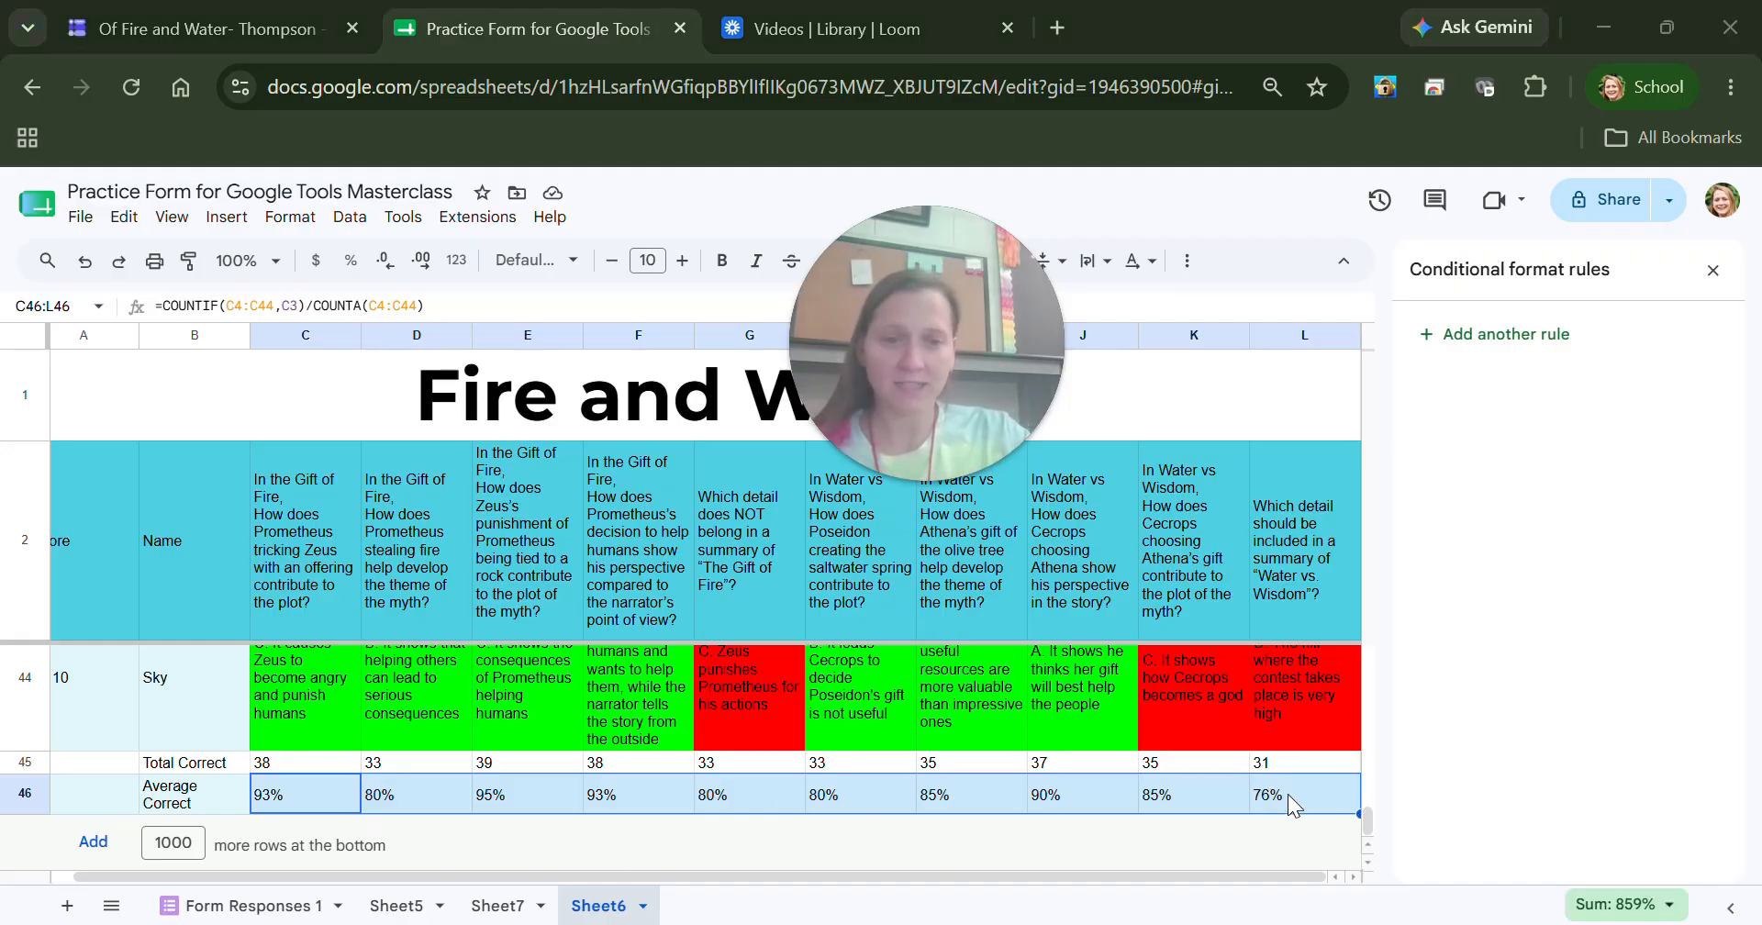
pyautogui.click(1137, 672)
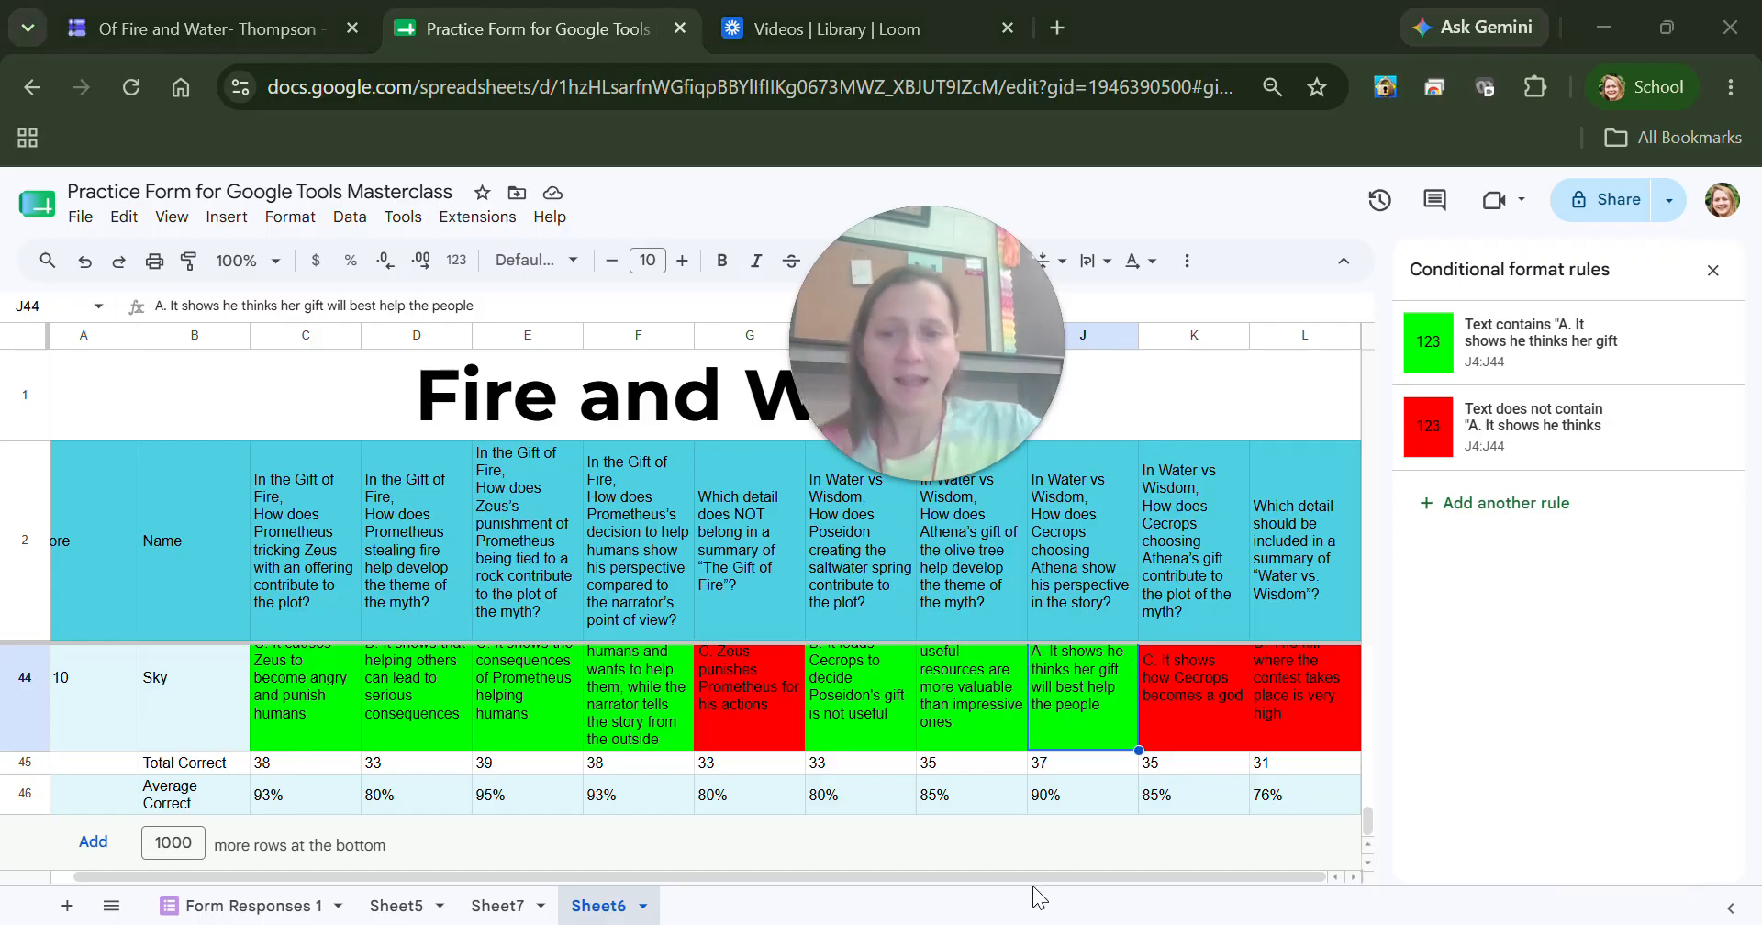
pyautogui.click(497, 798)
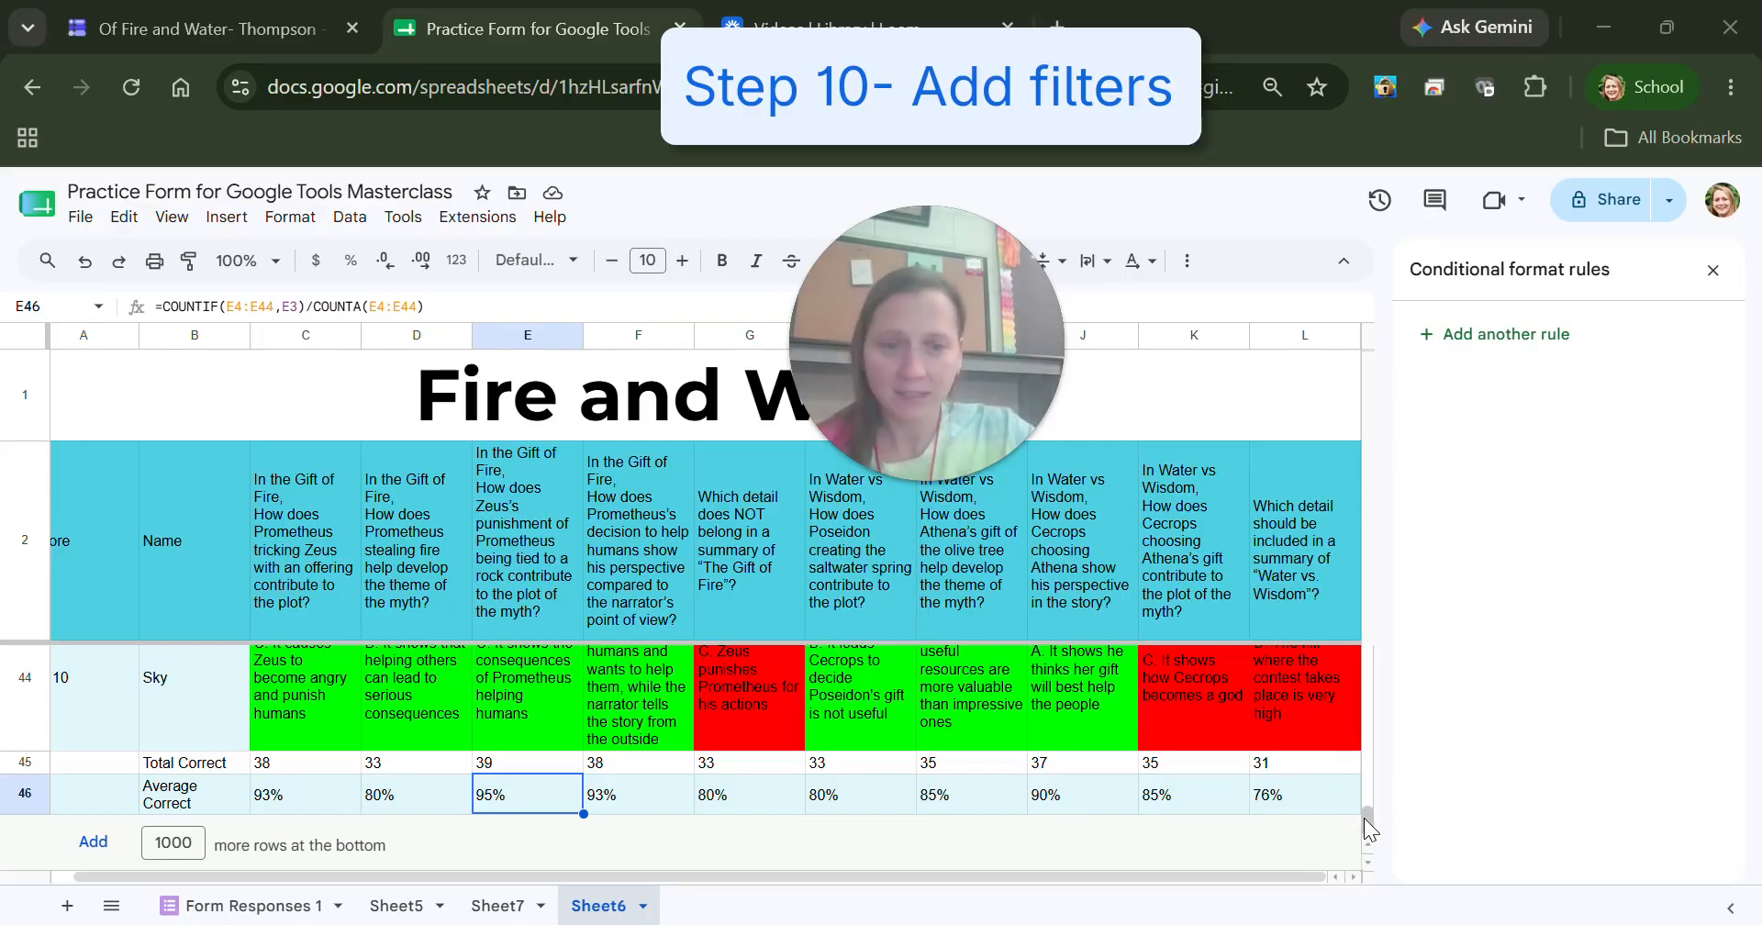
# Create a filter on A2:L44, from the header row to the last student and excluding the two summary rows.
pyautogui.moveTo(1363, 818); pyautogui.dragTo(1366, 646)
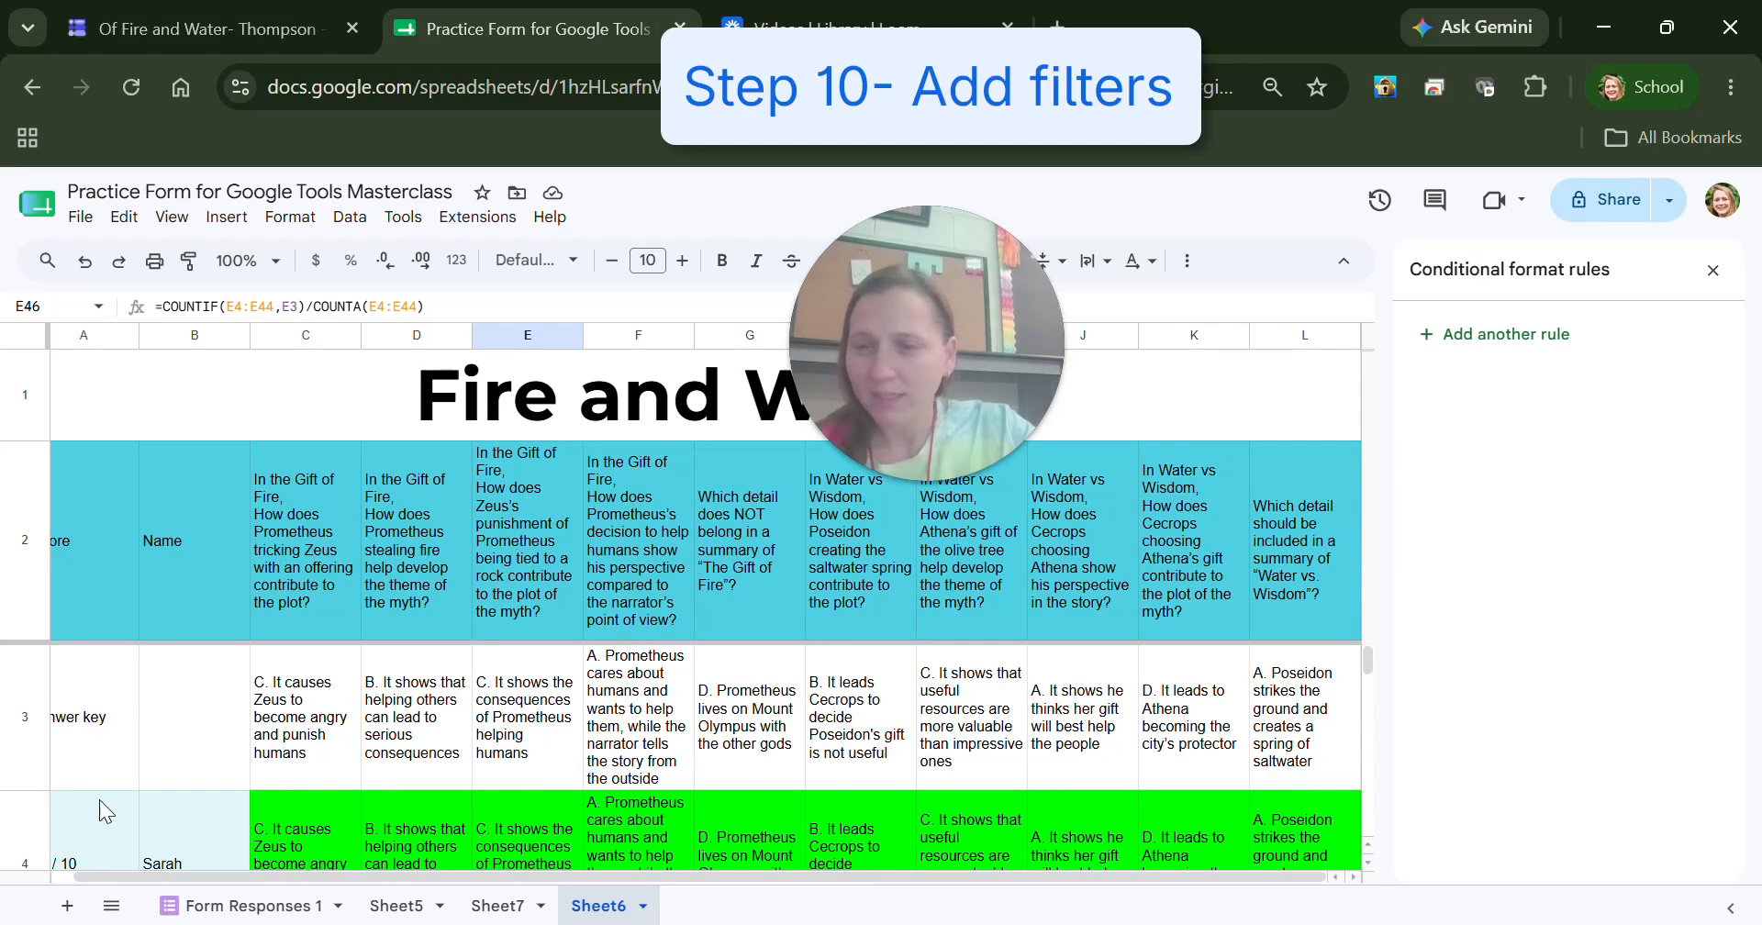
pyautogui.moveTo(108, 543); pyautogui.dragTo(1354, 724)
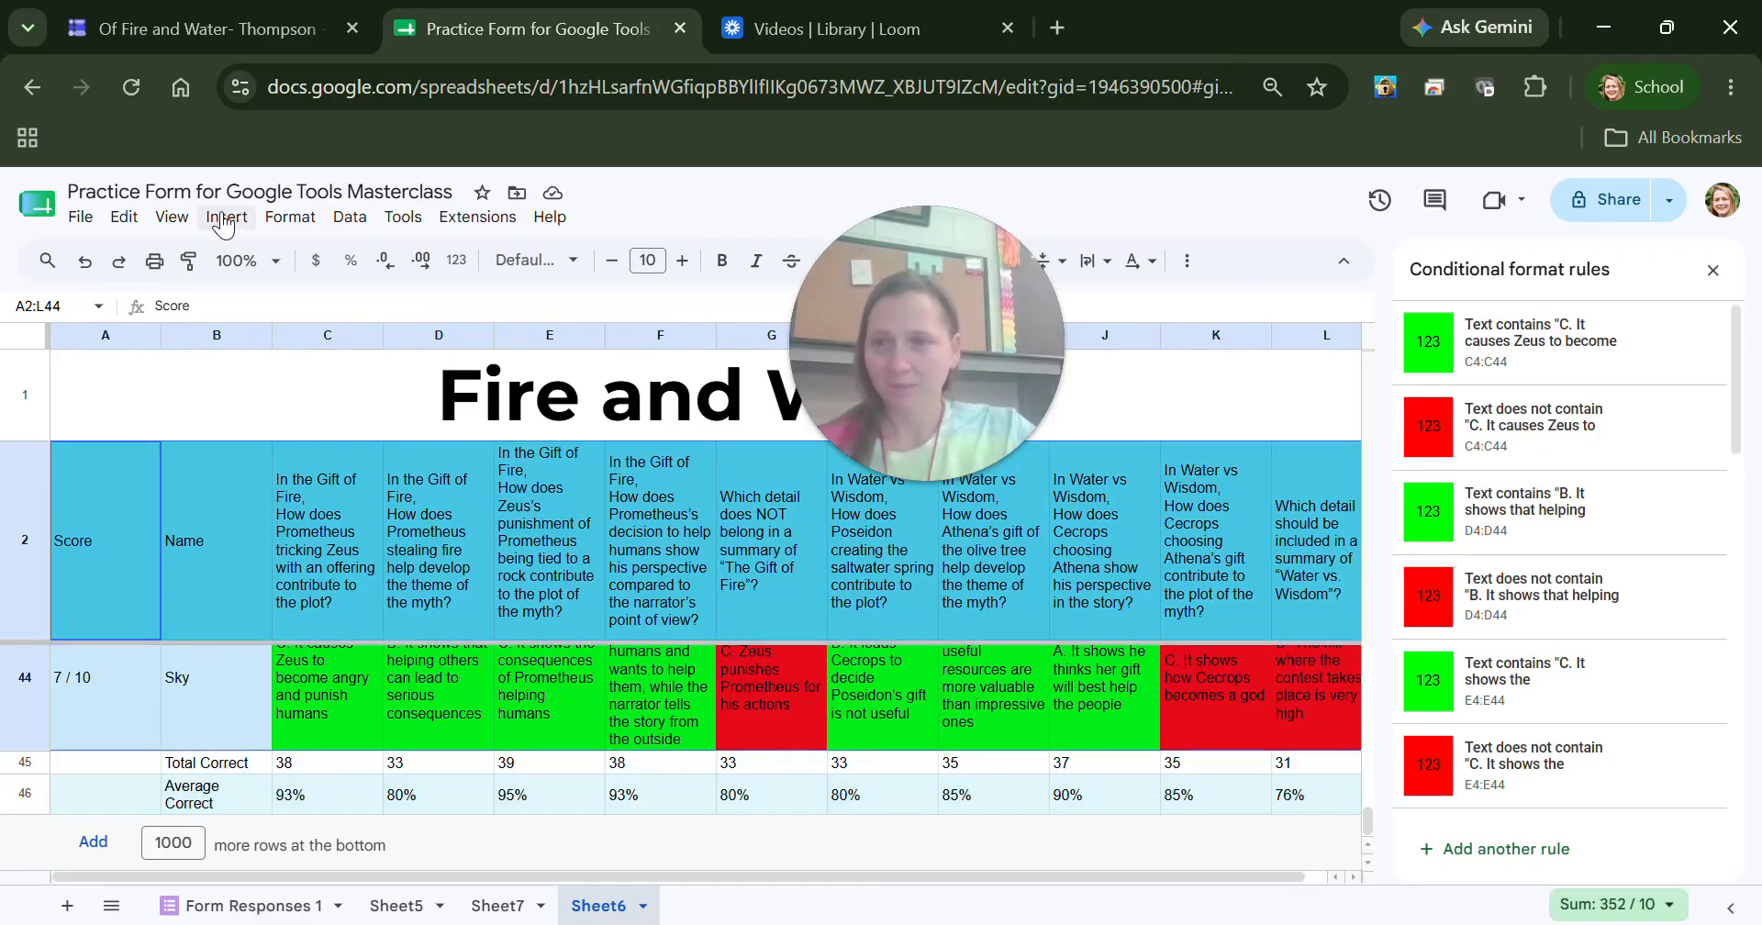
pyautogui.click(352, 221)
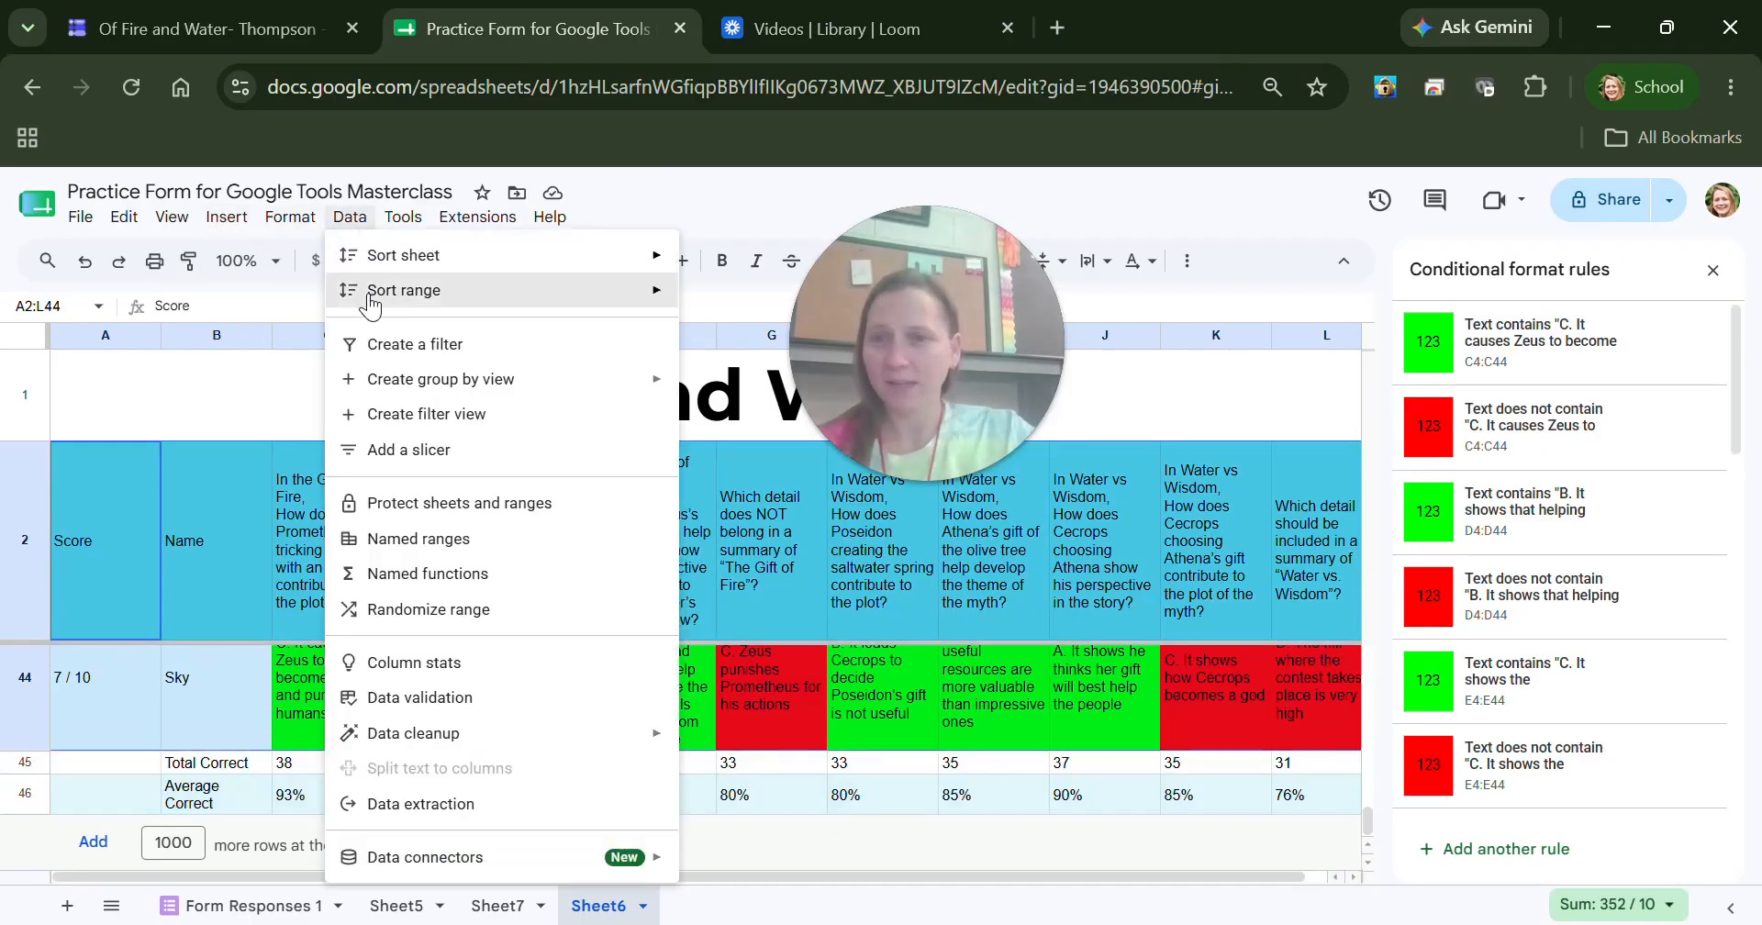
pyautogui.click(376, 344)
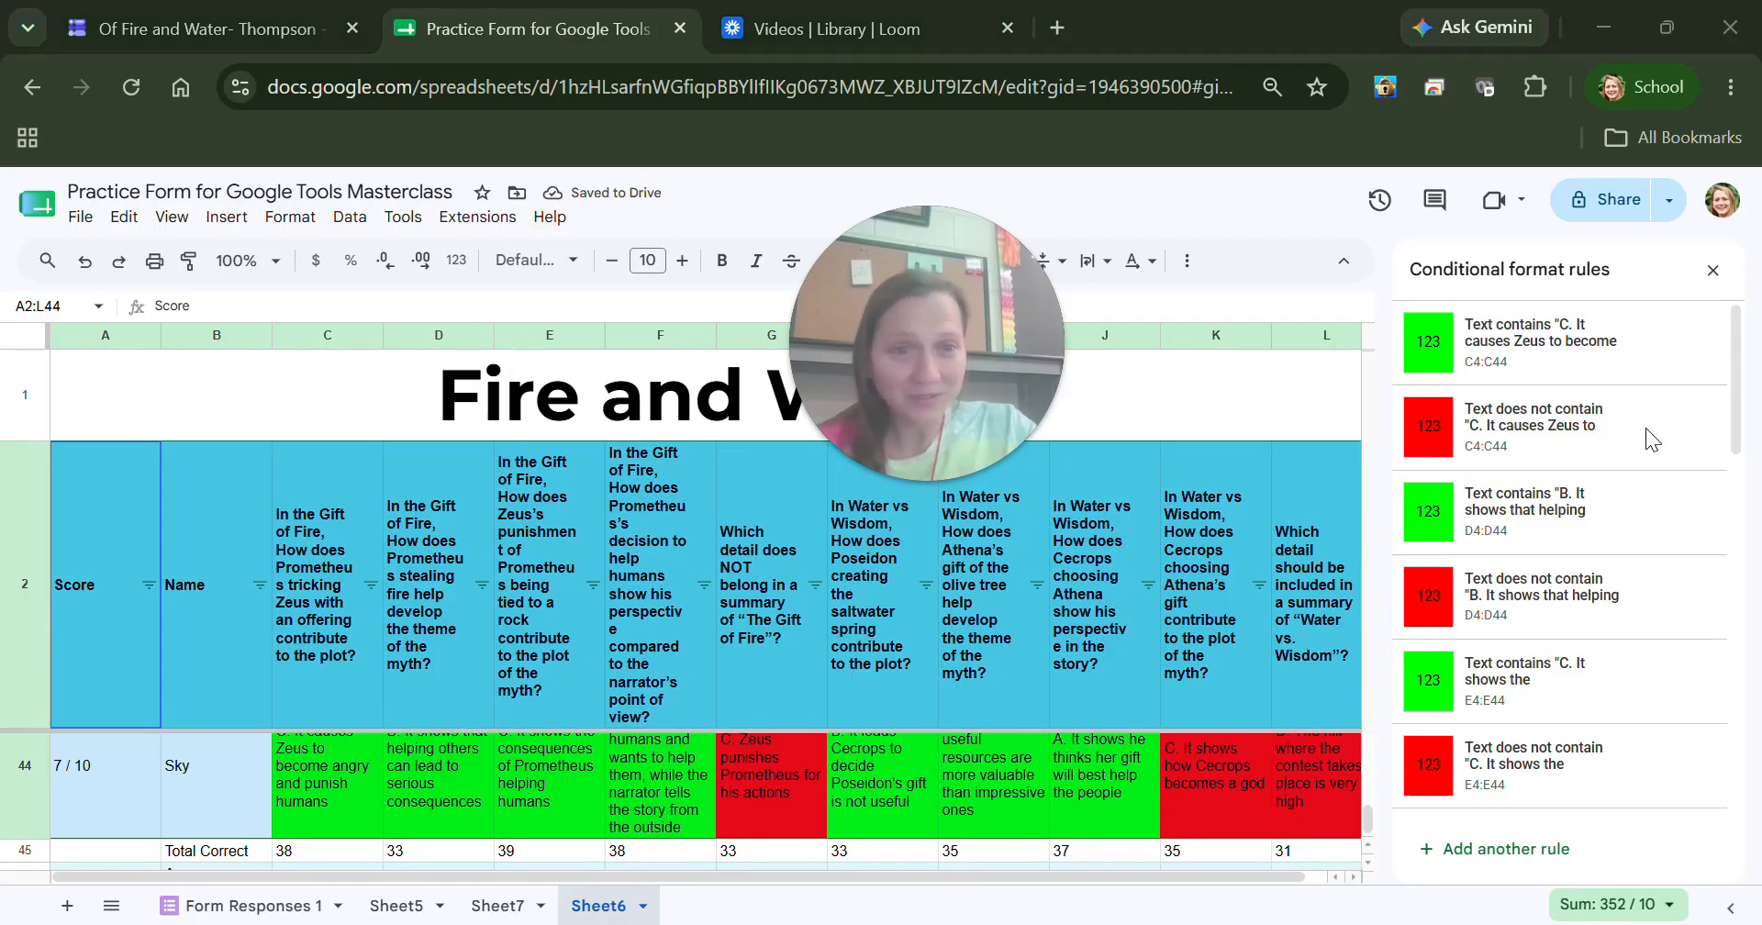
# Filter column C by red fill color to show only the students who missed that question.
pyautogui.click(369, 585)
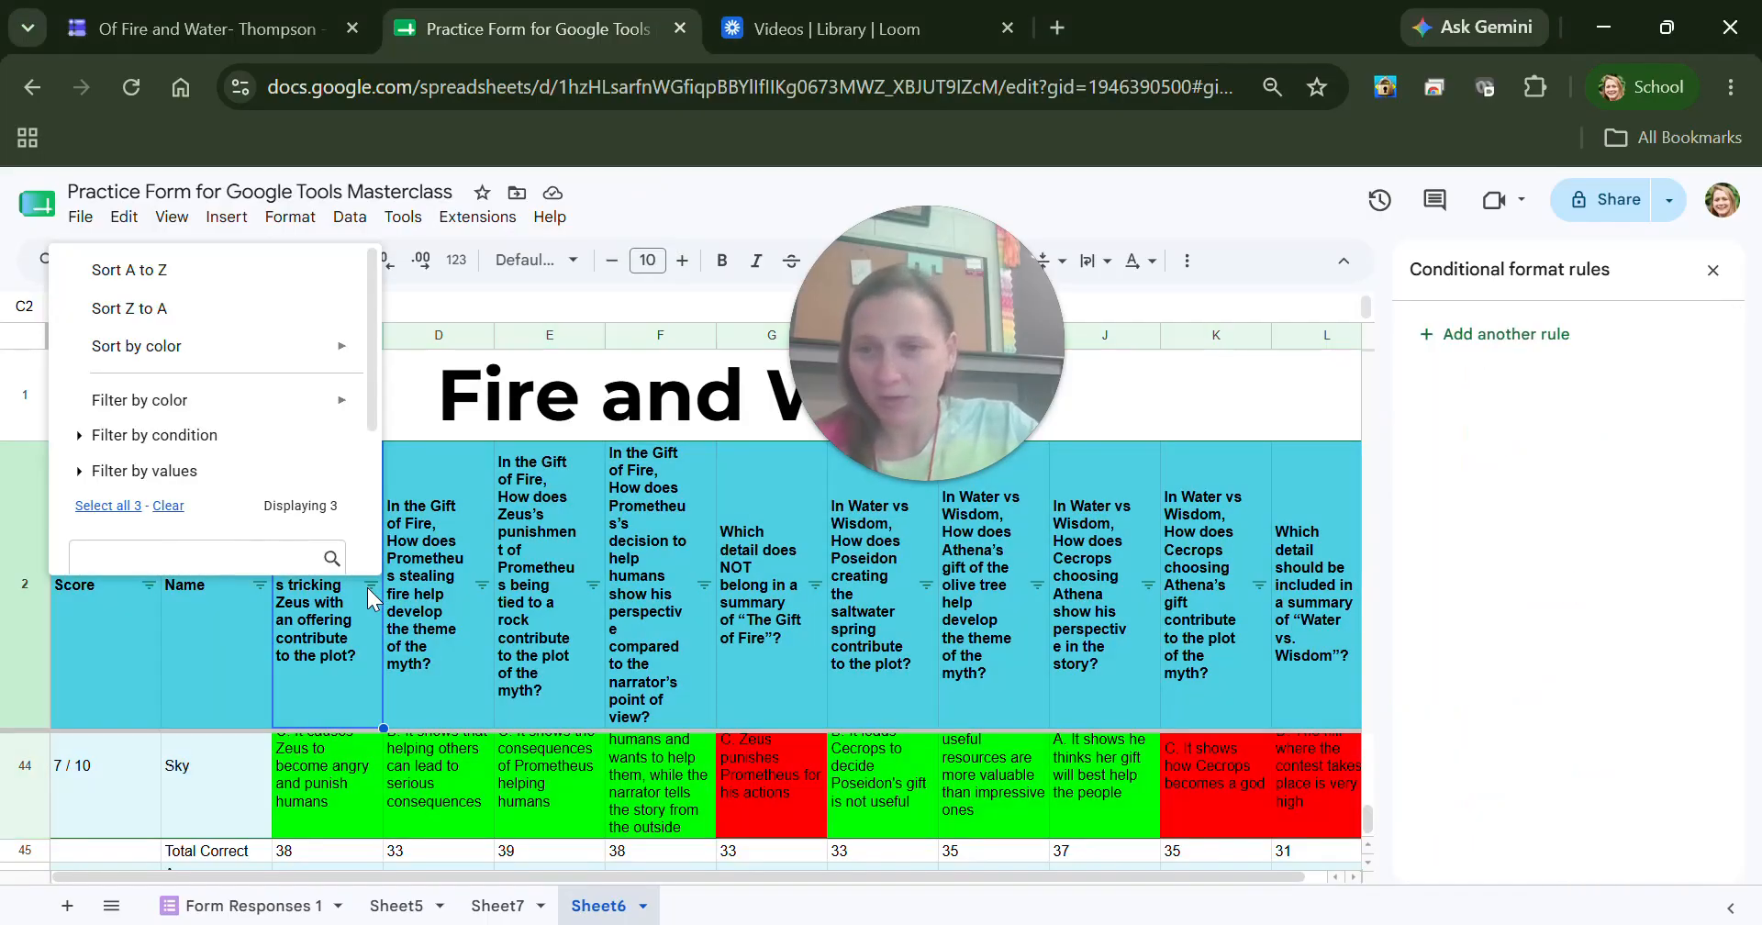
pyautogui.moveTo(231, 423)
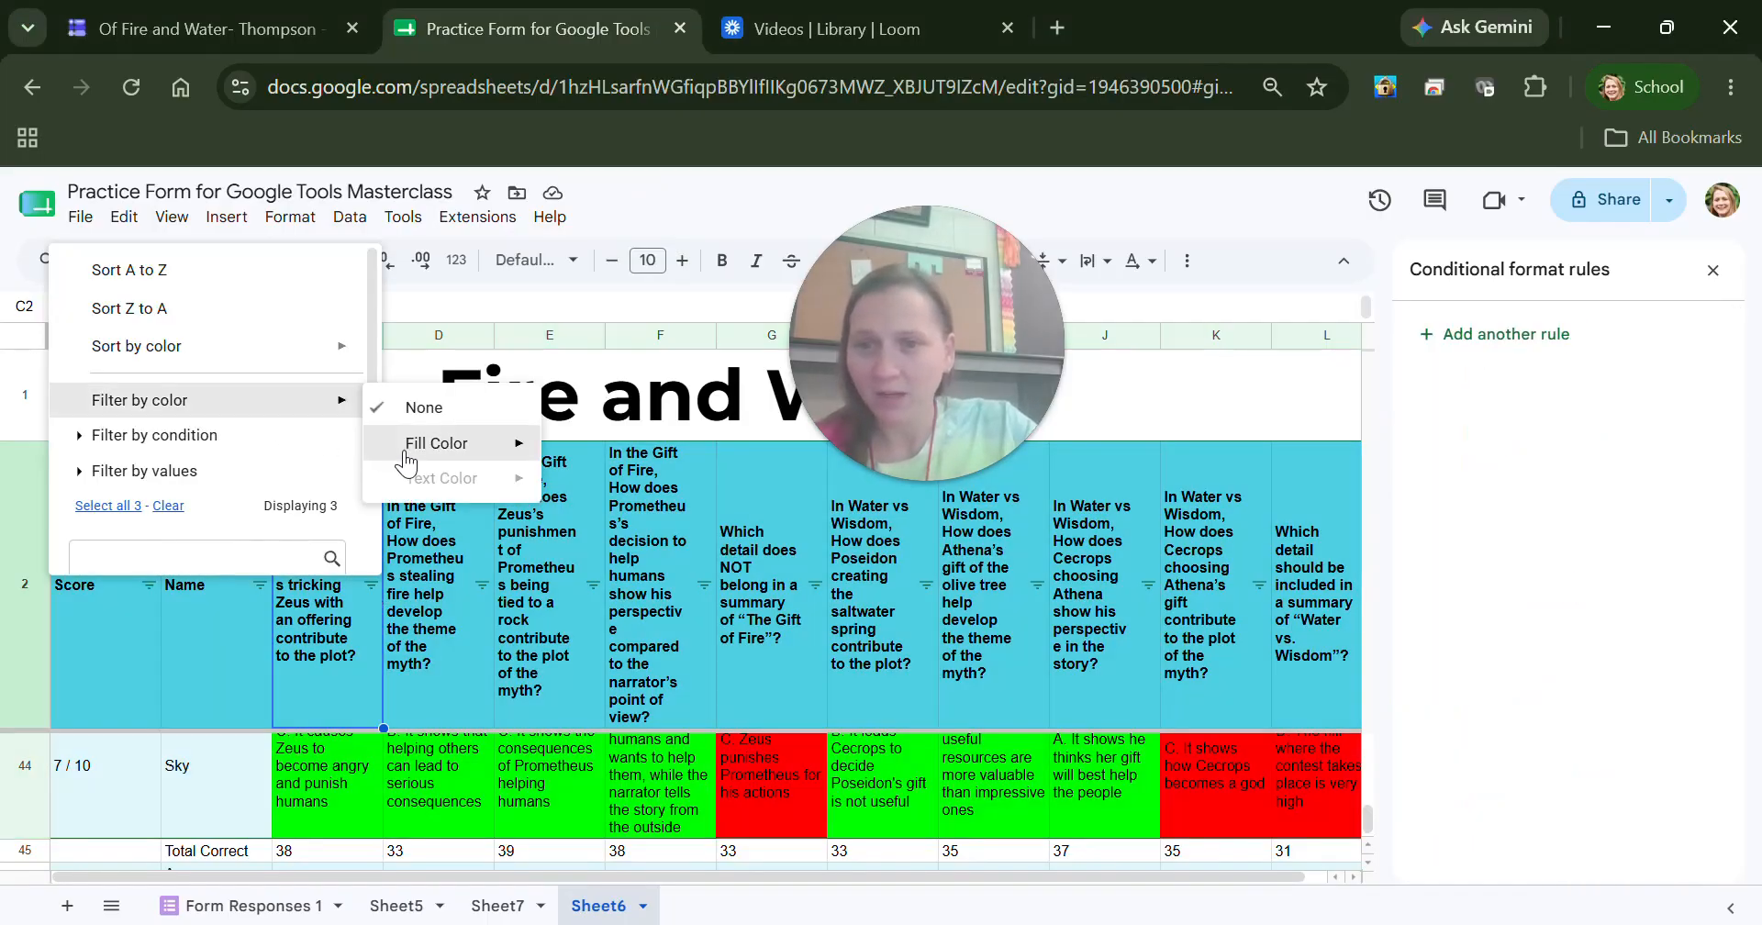
pyautogui.moveTo(404, 452)
pyautogui.click(591, 533)
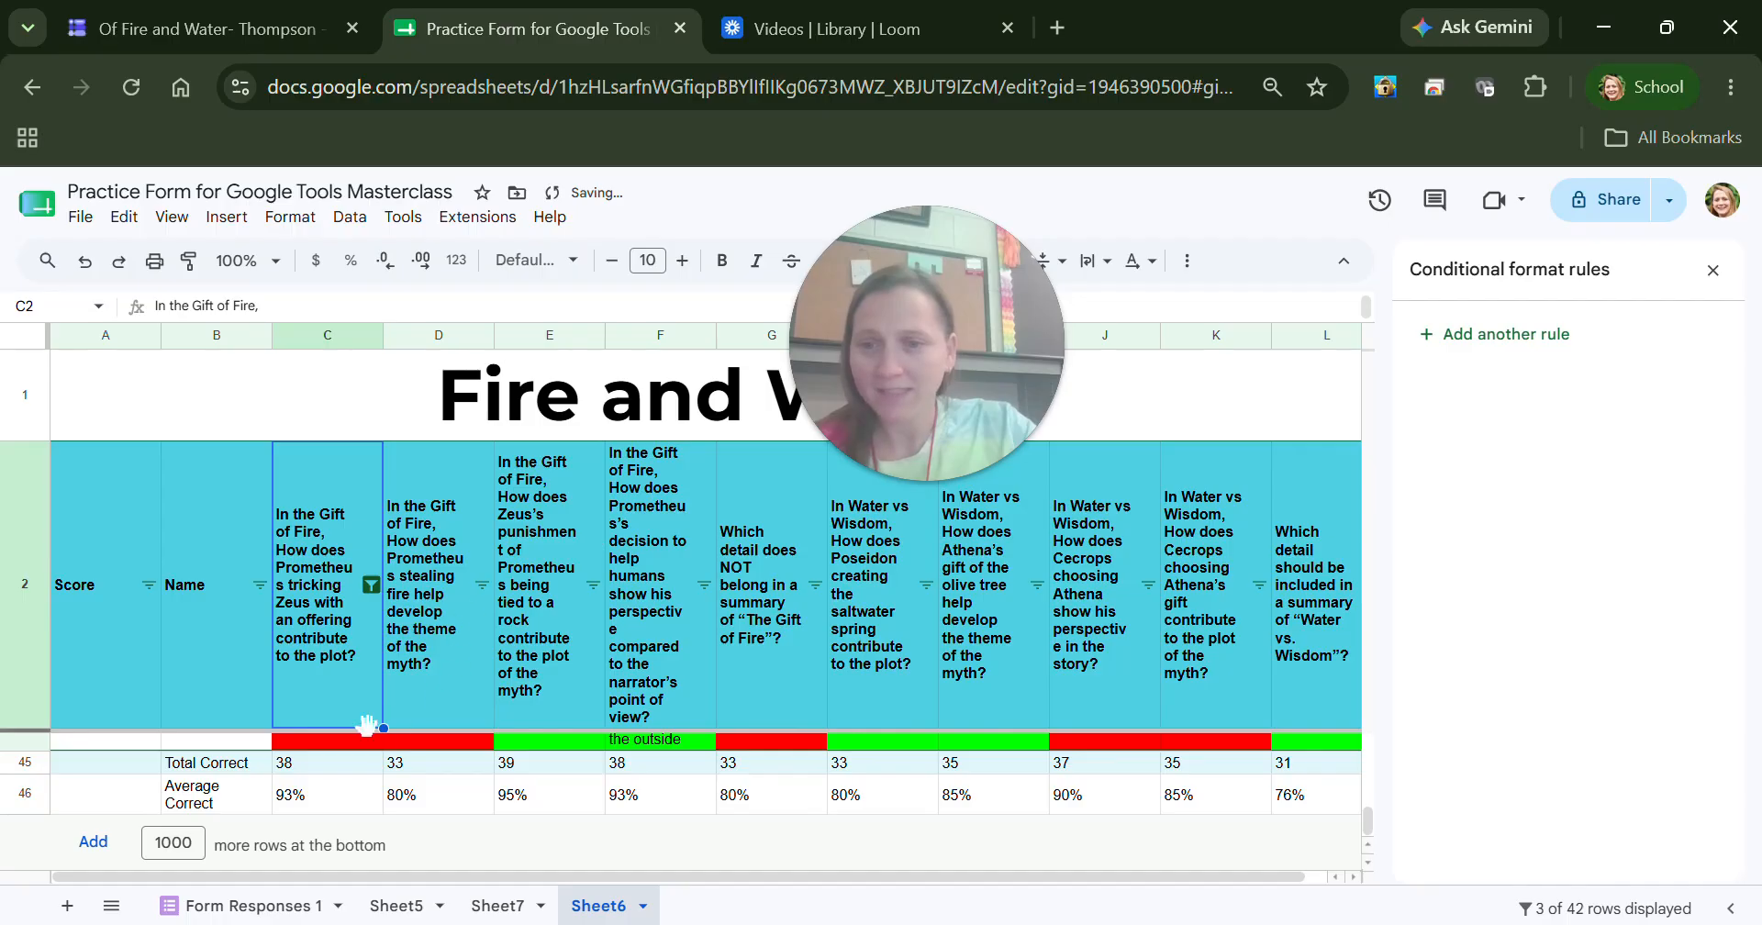
# Look through the filtered rows in column C to see which students answered incorrectly and what they chose.
pyautogui.click(350, 747)
pyautogui.press('Down')
pyautogui.press('Up')
pyautogui.press('Up')
pyautogui.press('Up')
pyautogui.press('Up')
pyautogui.press('Up')
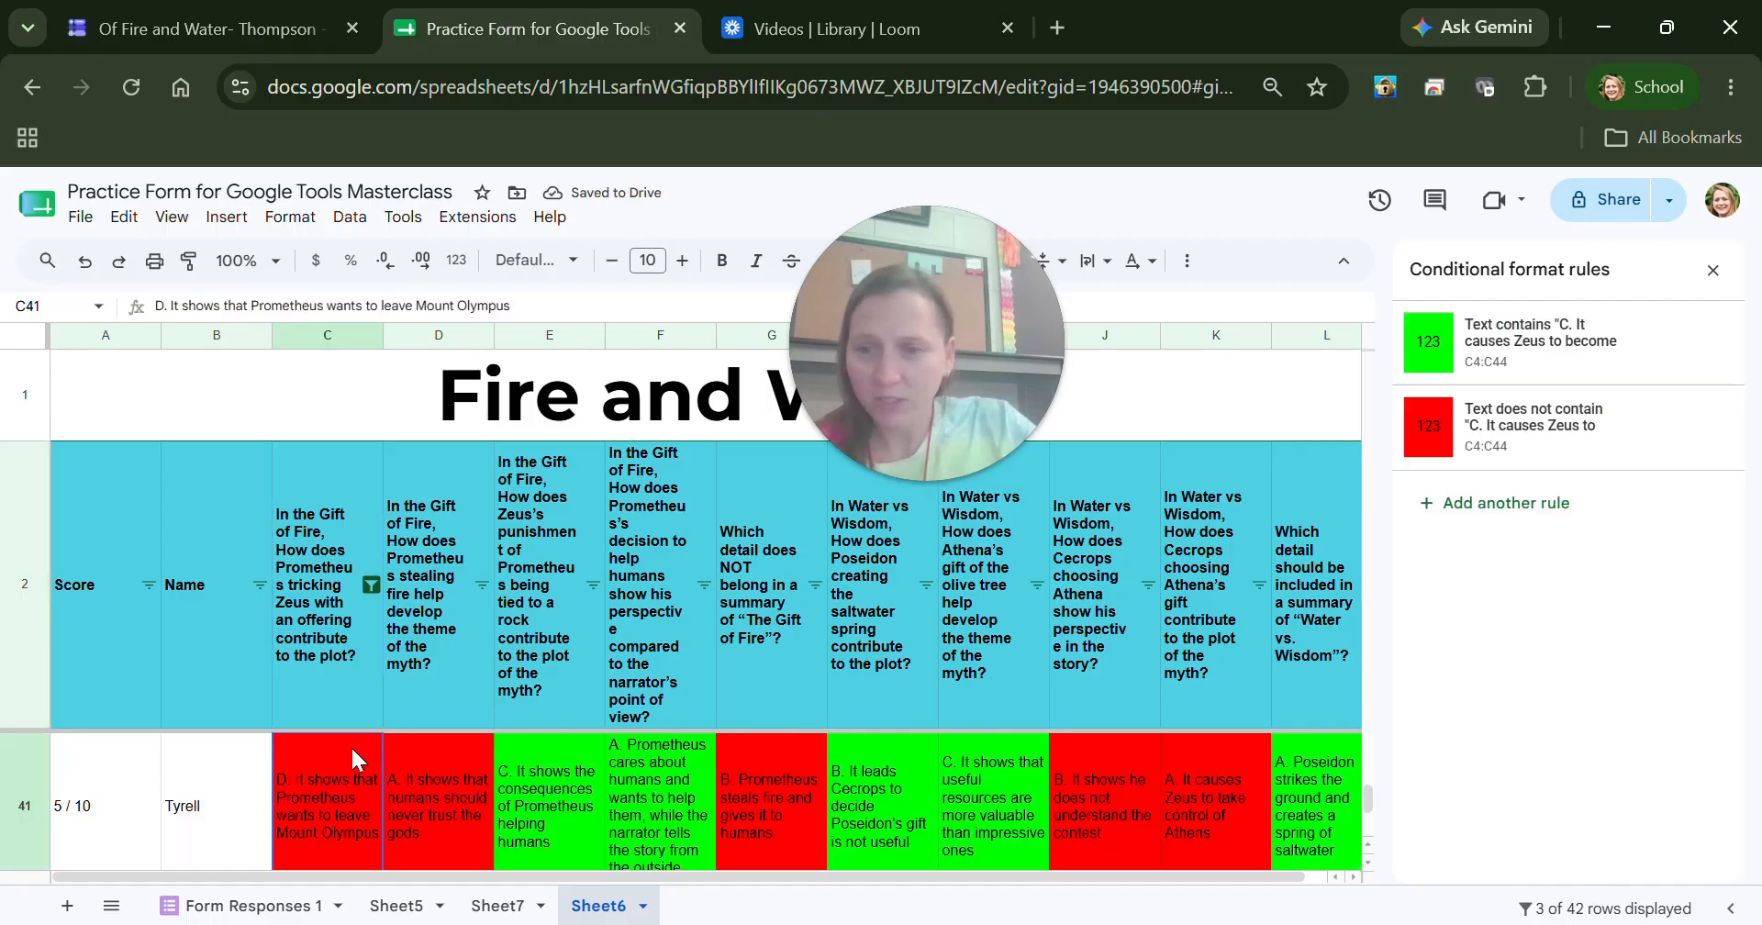
pyautogui.press('Down')
pyautogui.press('Down')
pyautogui.press('Down')
pyautogui.press('Down')
pyautogui.press('Down')
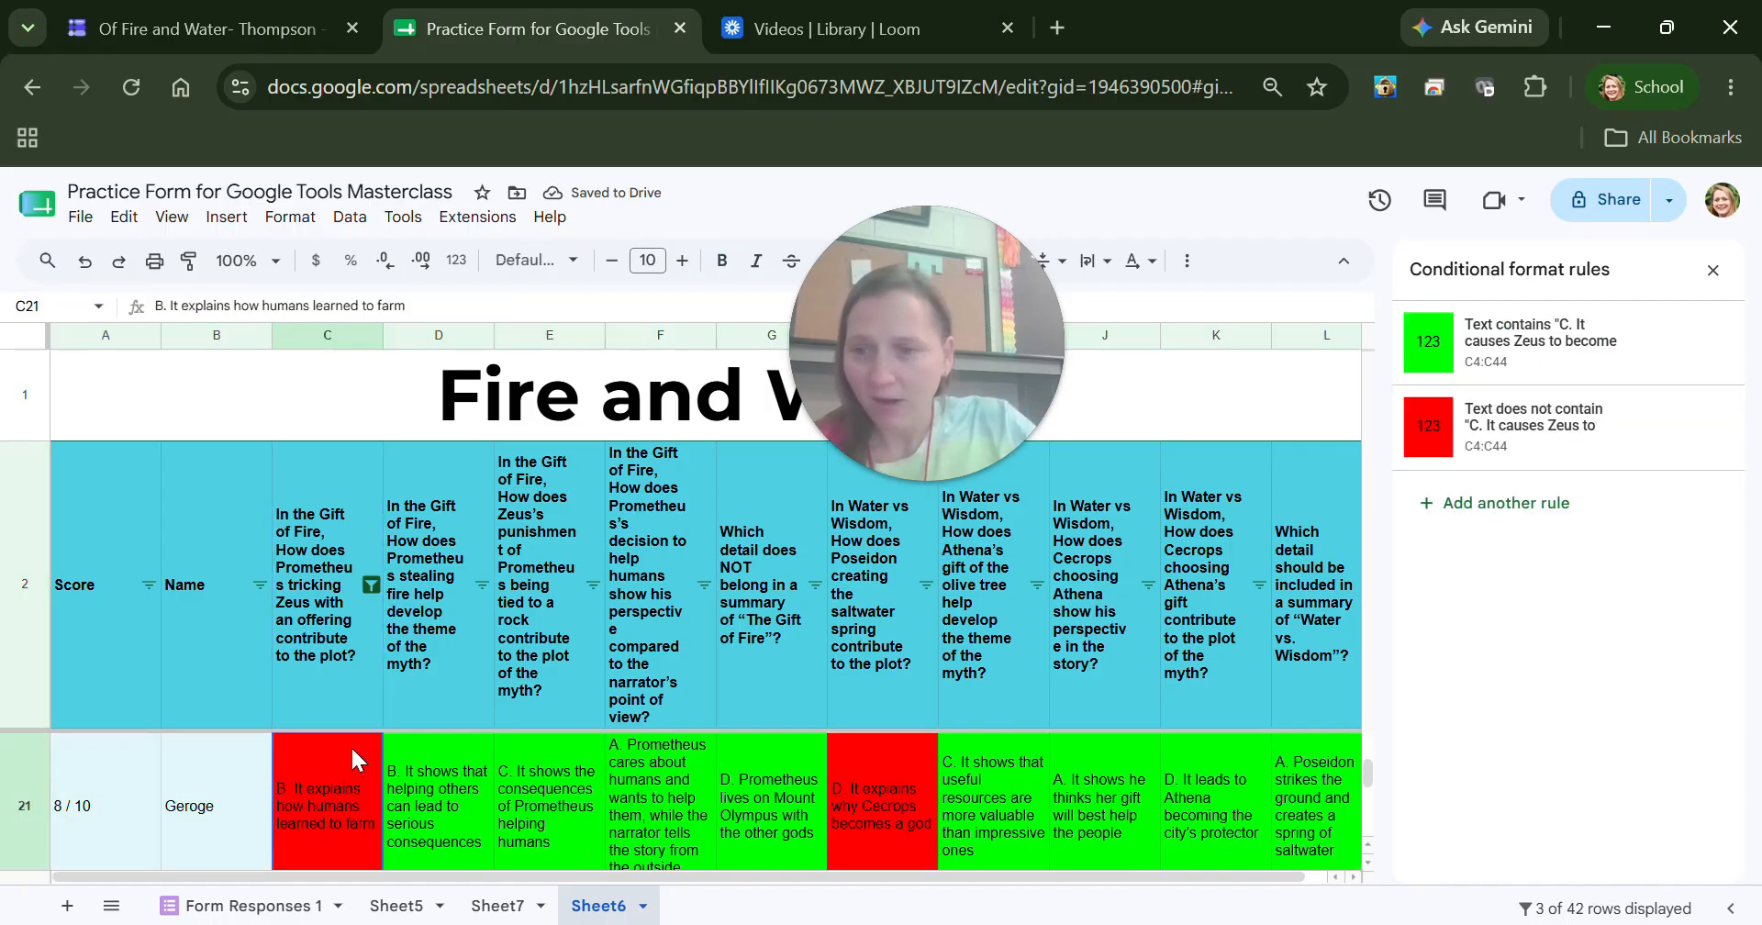
pyautogui.press('Down')
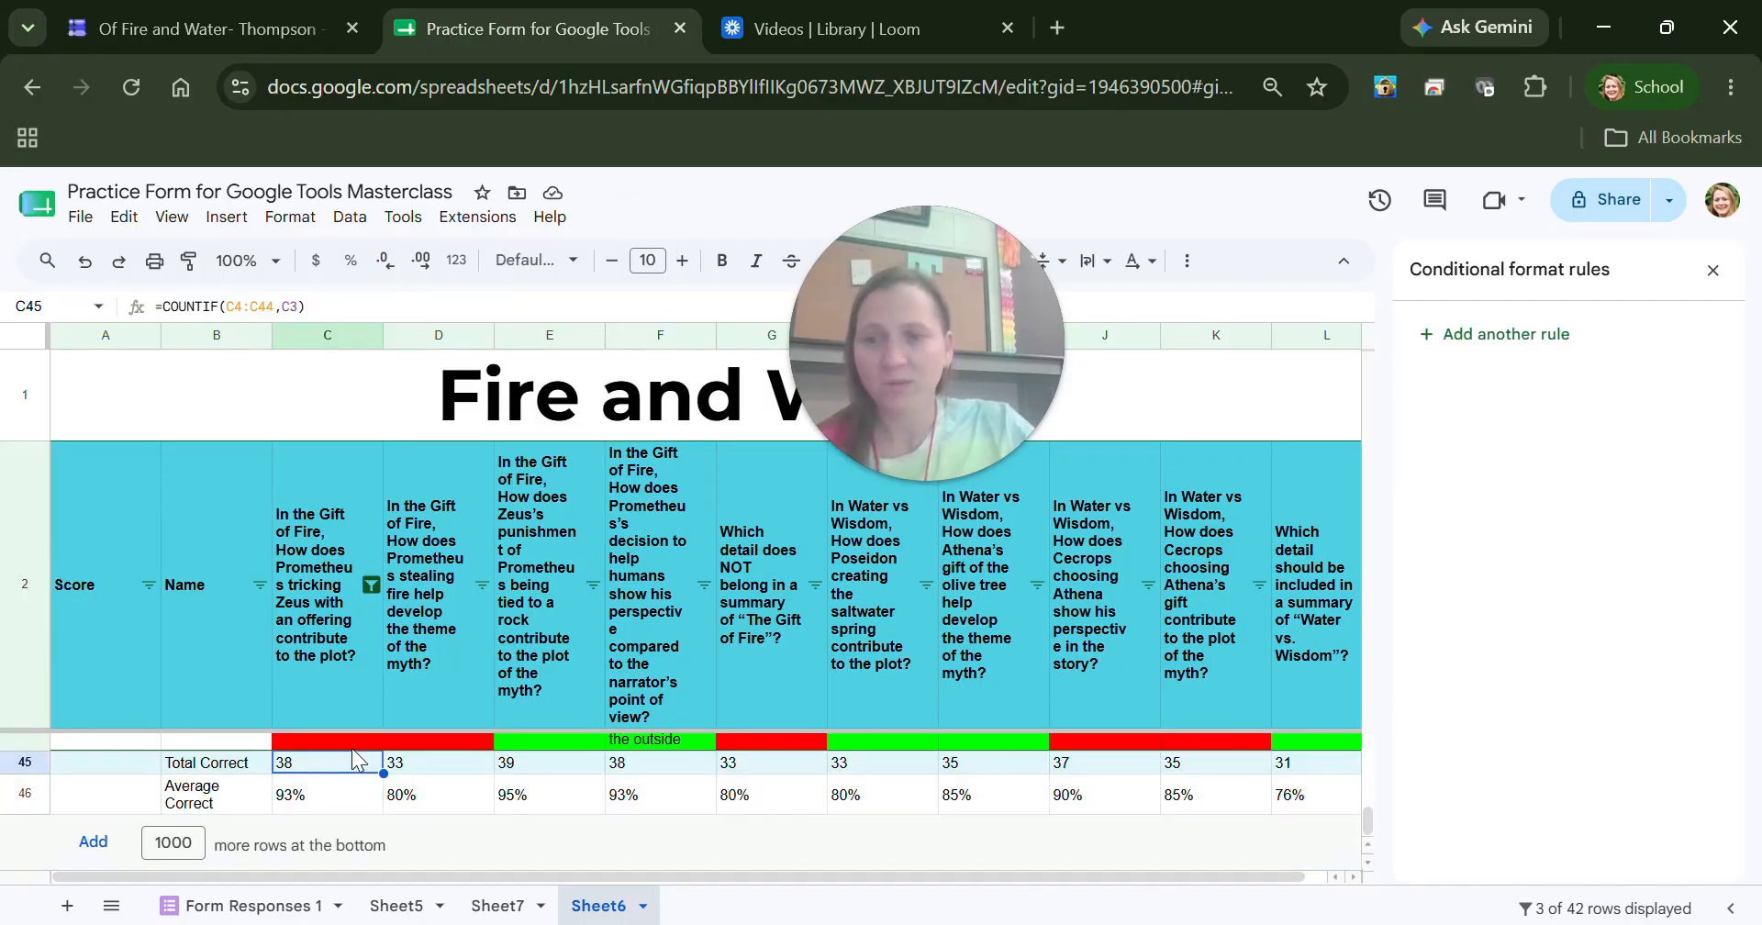
pyautogui.press('Up')
pyautogui.press('Up')
pyautogui.press('Up')
pyautogui.press('Up')
pyautogui.press('Up')
pyautogui.press('Up')
pyautogui.press('Down')
pyautogui.press('Down')
pyautogui.press('Down')
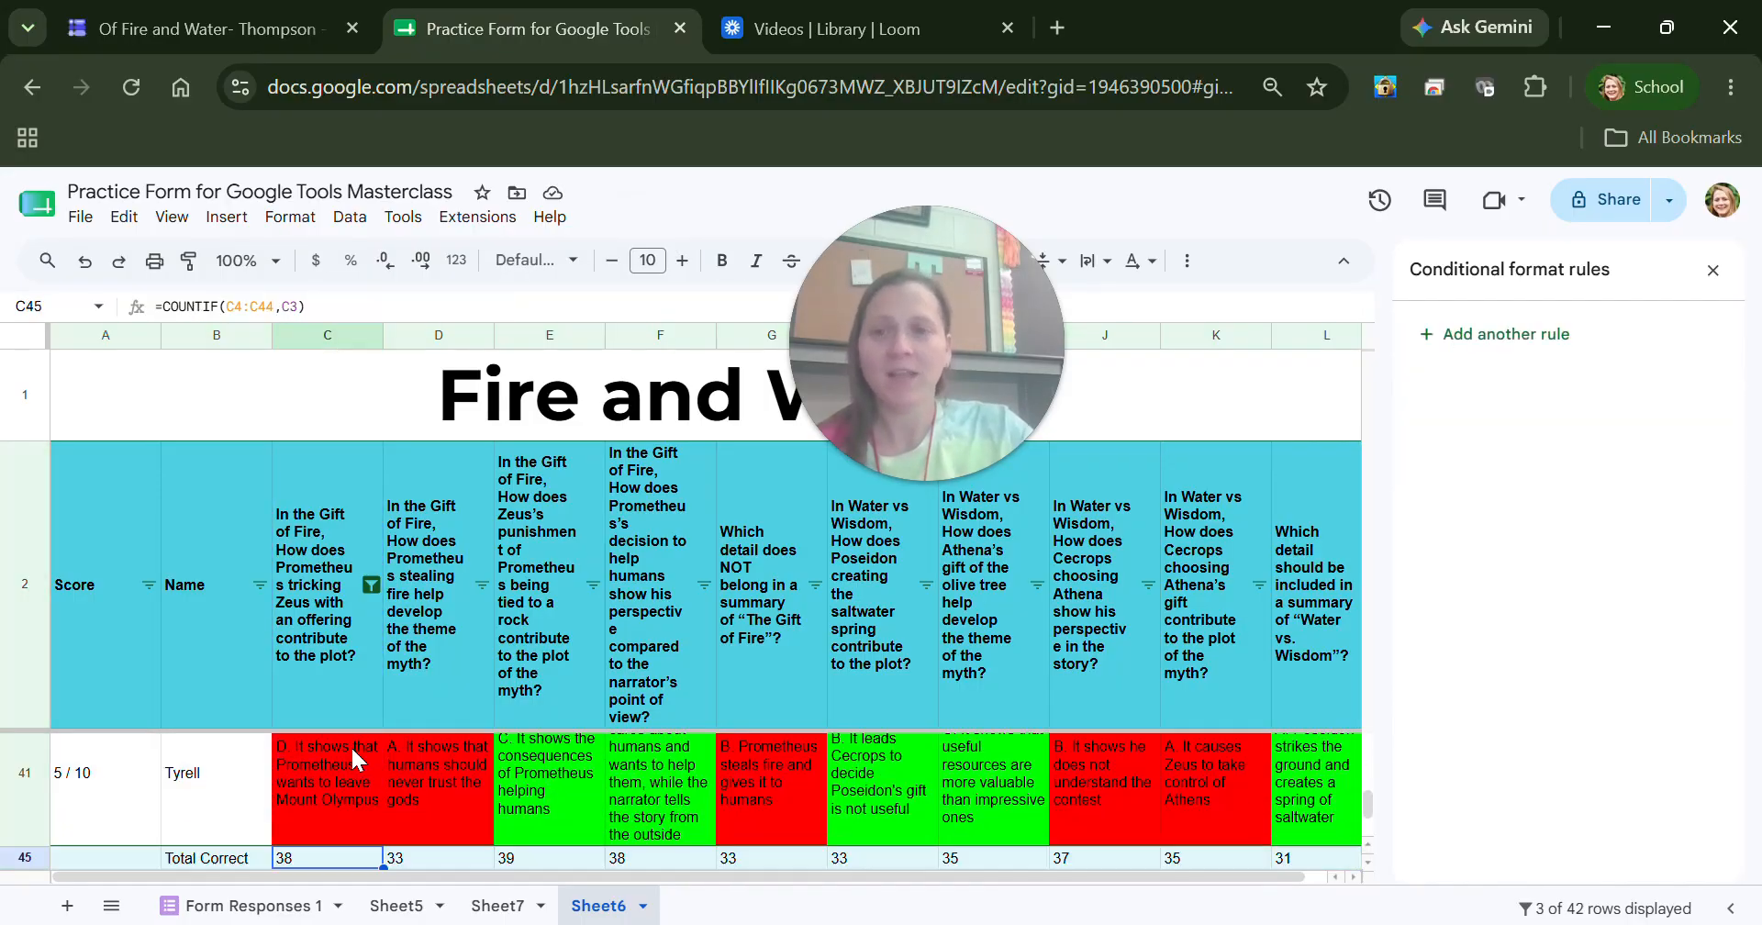
pyautogui.press('Up')
pyautogui.press('Up')
pyautogui.press('Up')
pyautogui.press('Up')
pyautogui.press('Up')
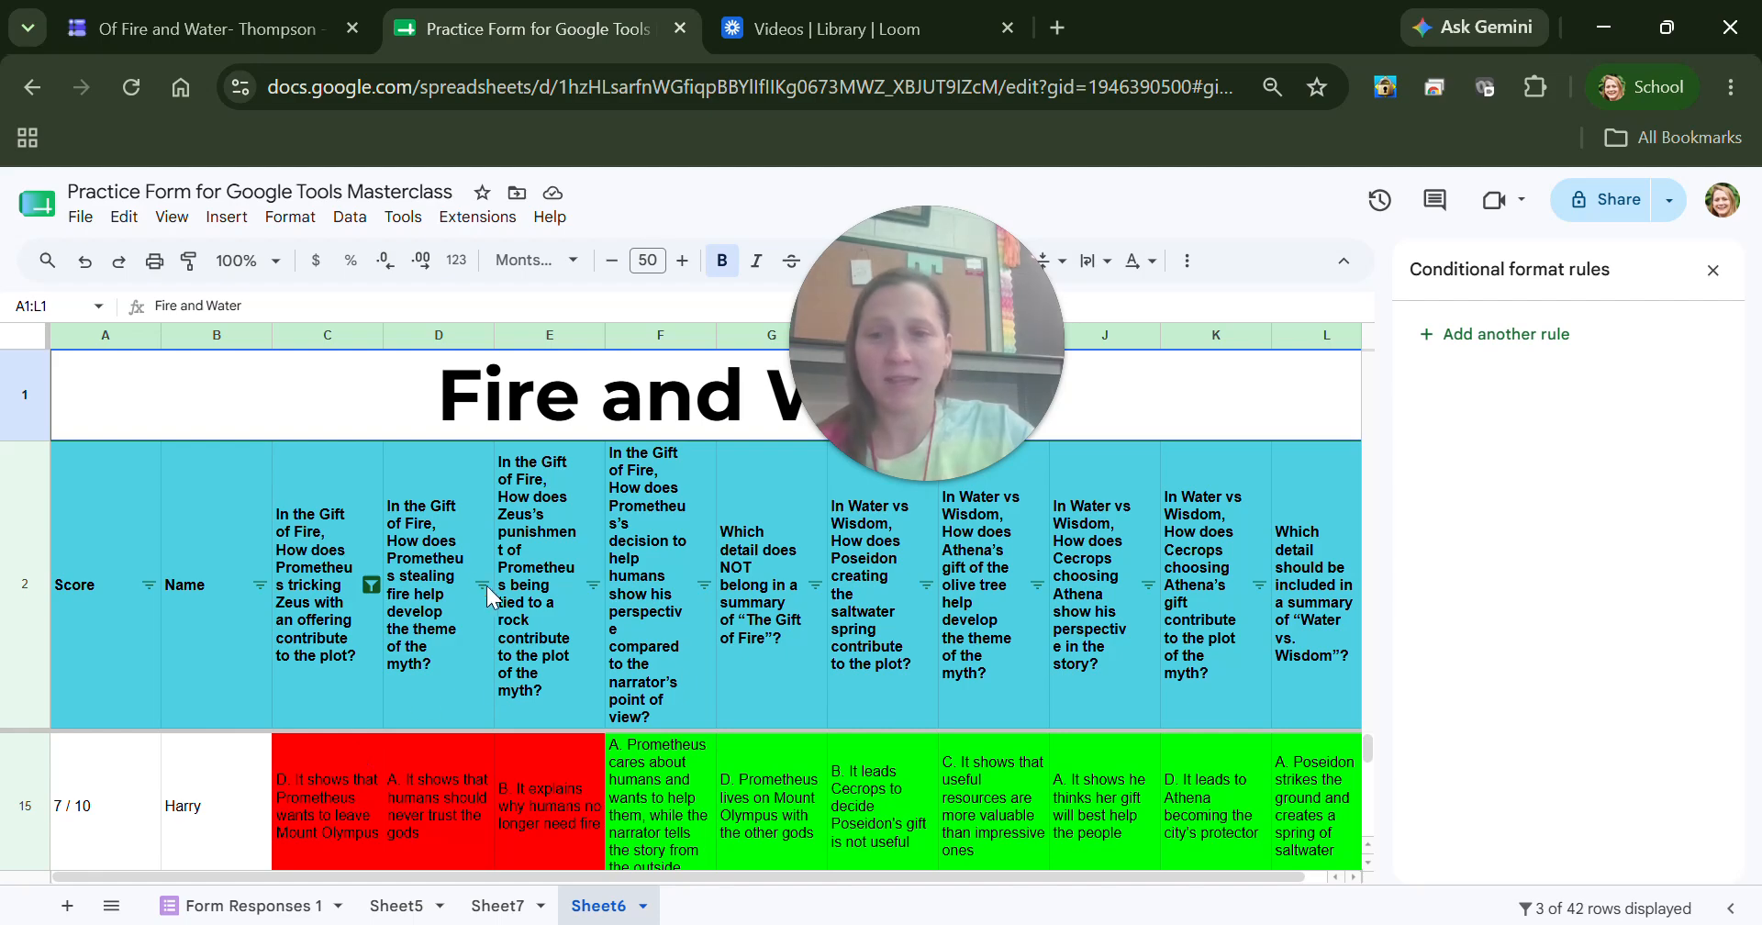